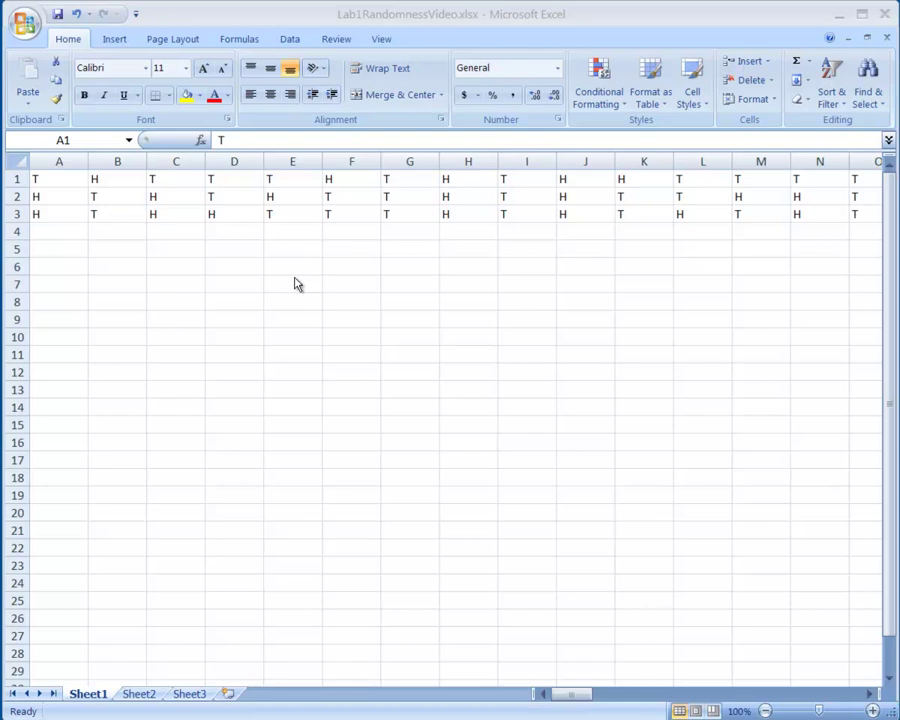
- Enter the label "Count H's" in cell G10 and "Count Switches" in cell G11
click(418, 338)
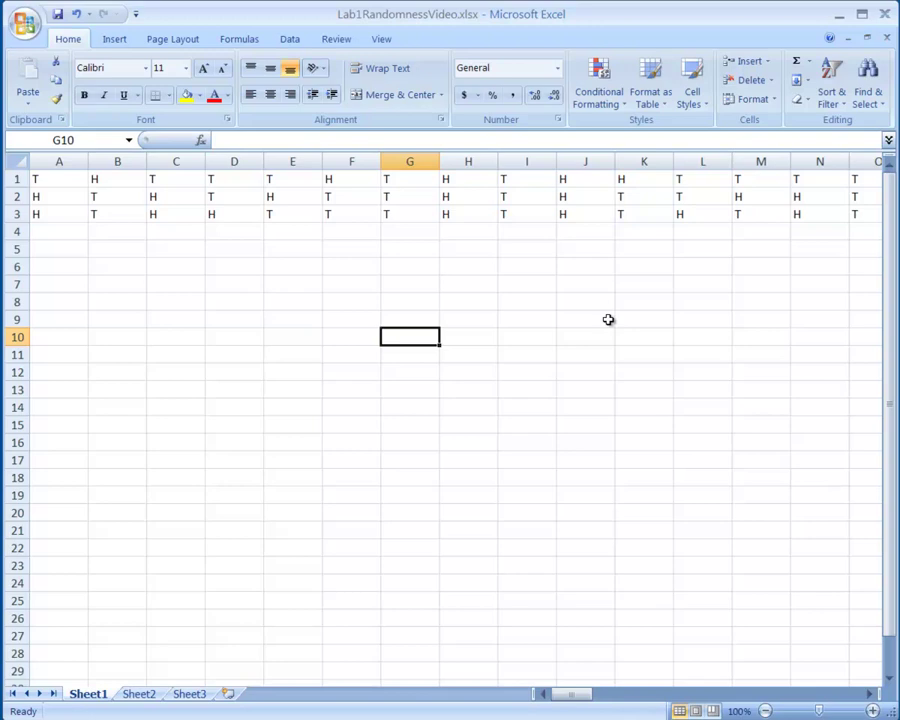
click(47, 180)
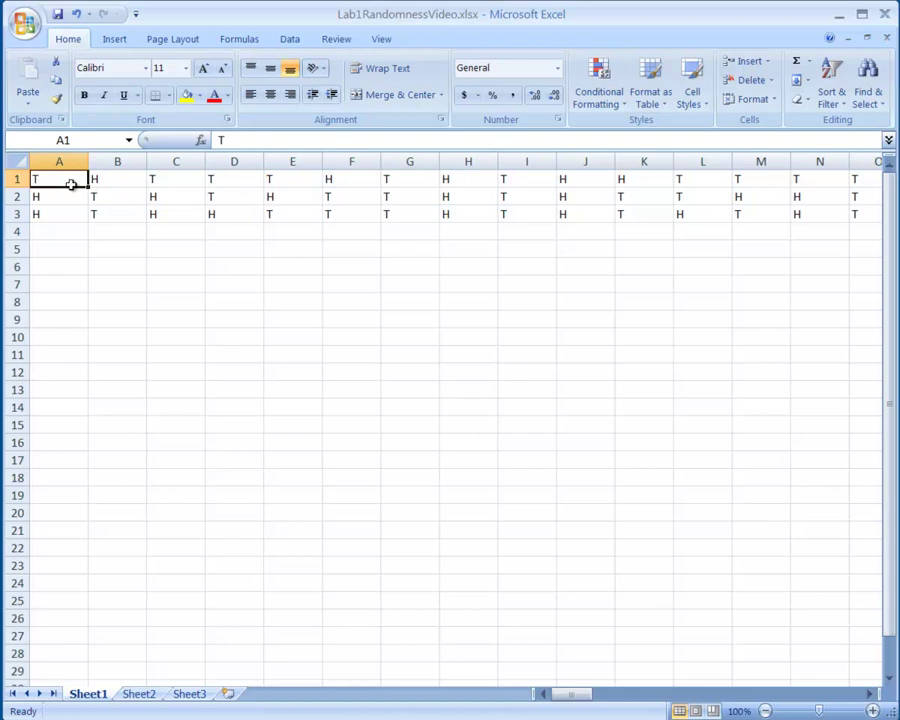
click(414, 338)
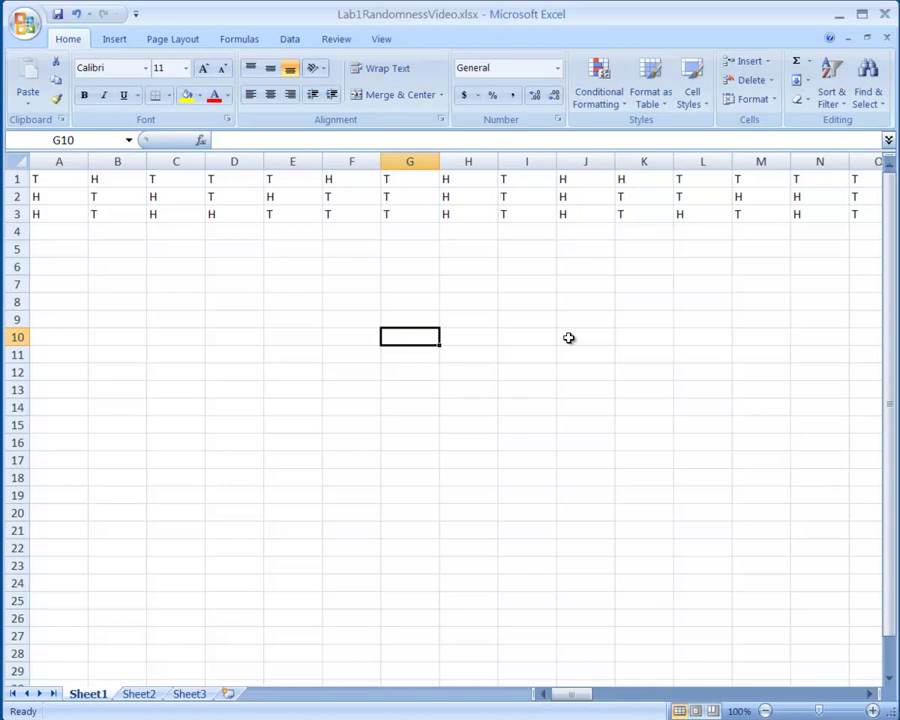
text(Count H's)
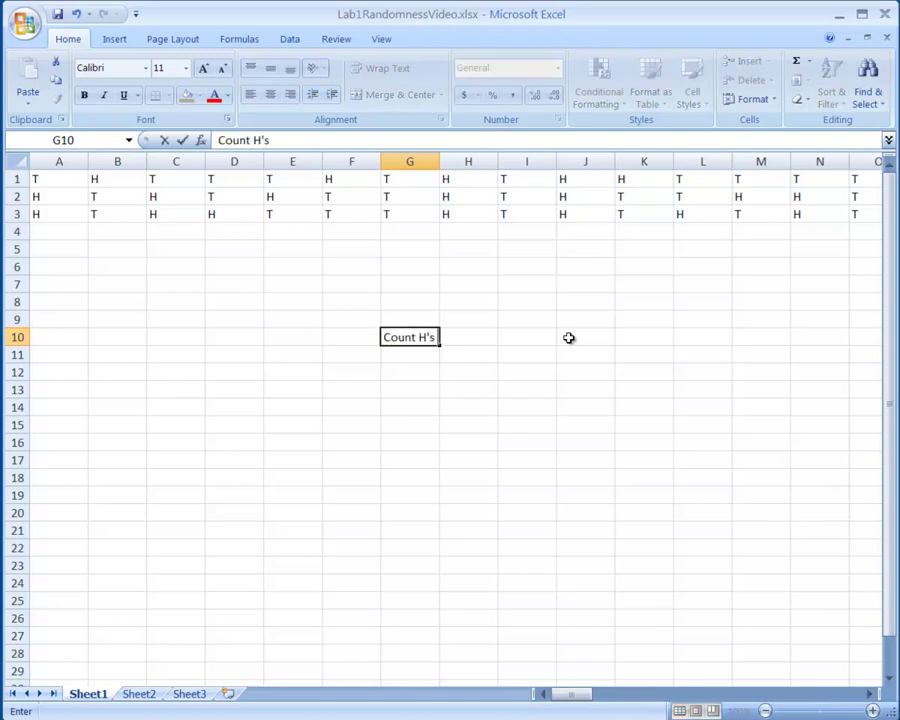
key(Return)
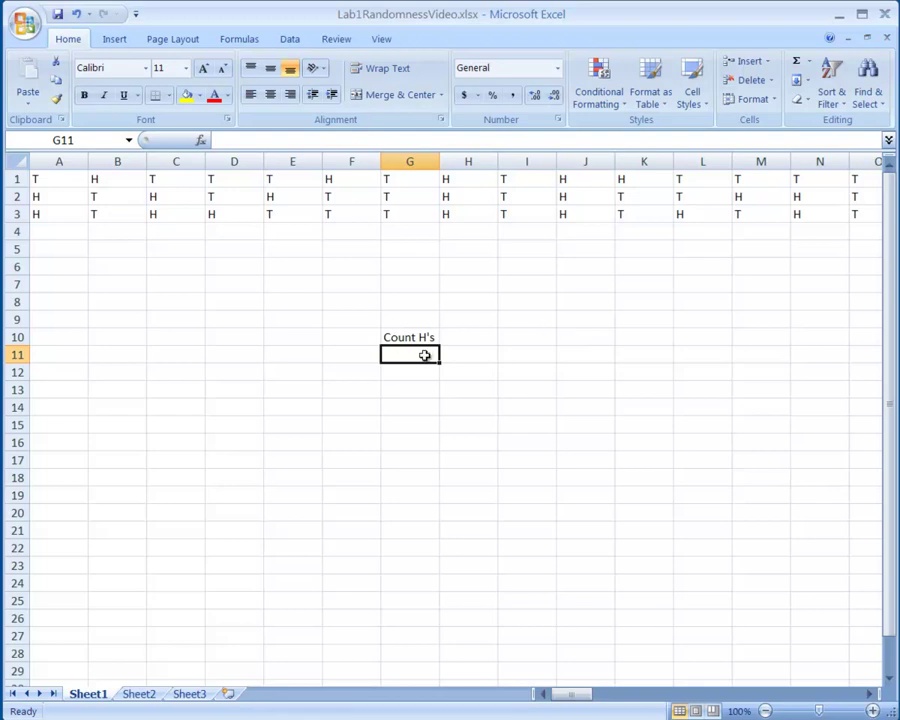
text(Count Switches)
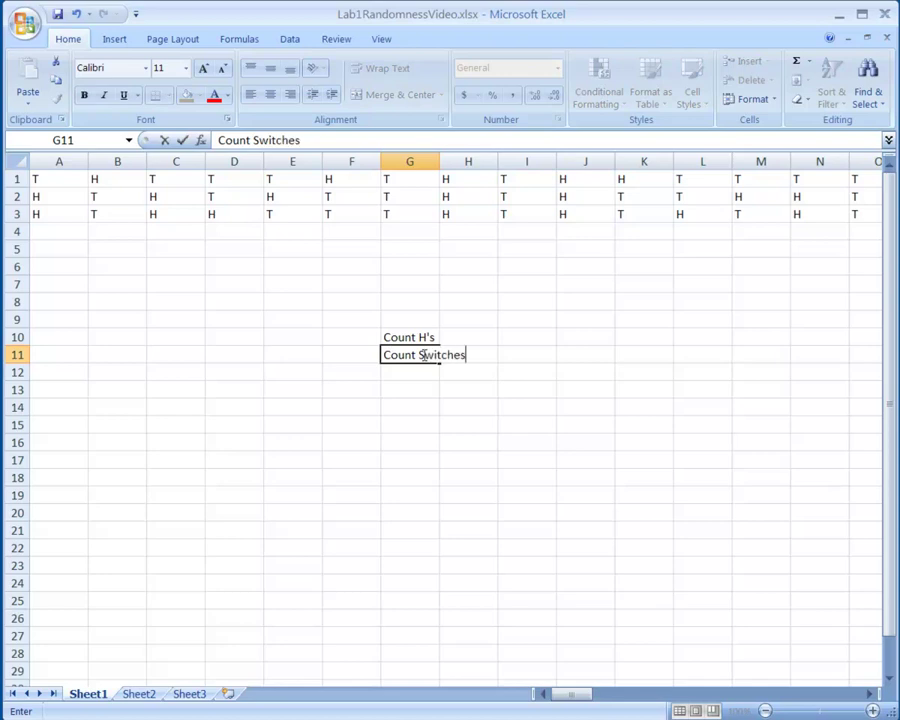
click(404, 320)
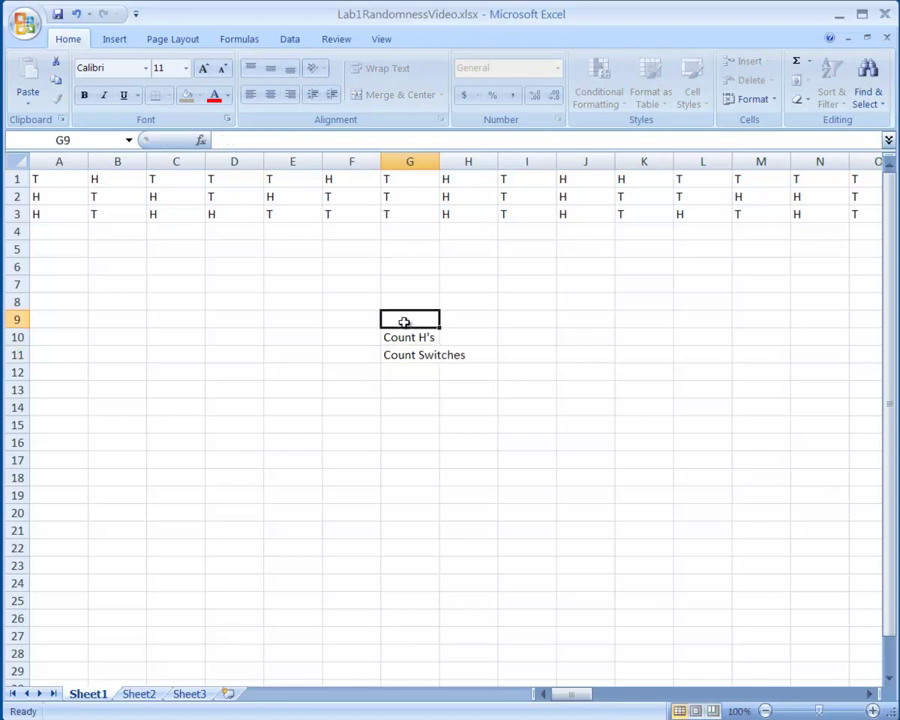
- Examine the first coin flips in row 1, from A1 to G1, comparing neighbouring cells for switches between H and T
click(41, 180)
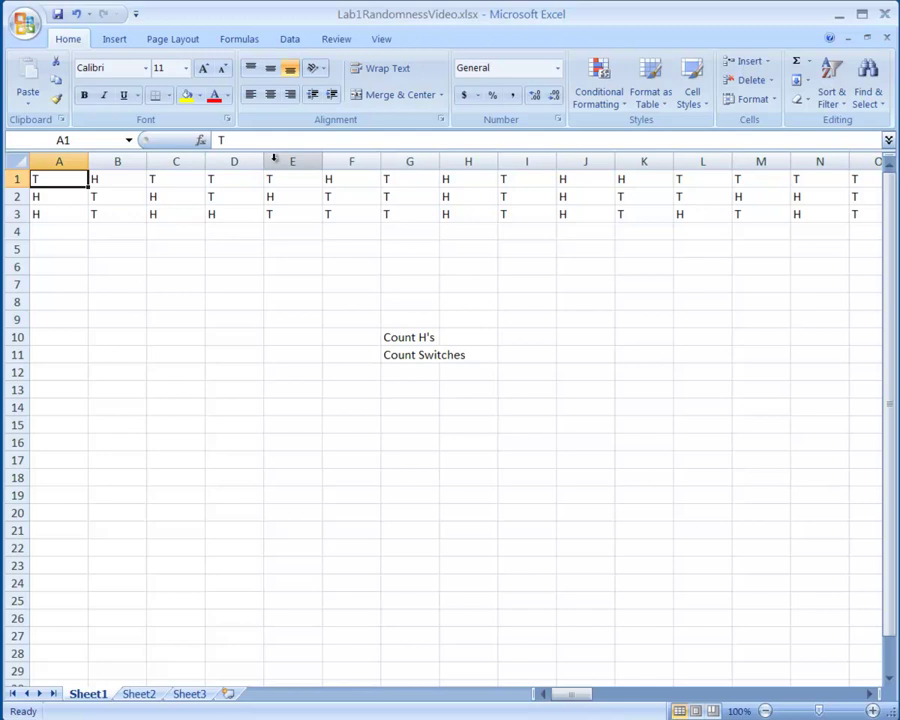
key(Right)
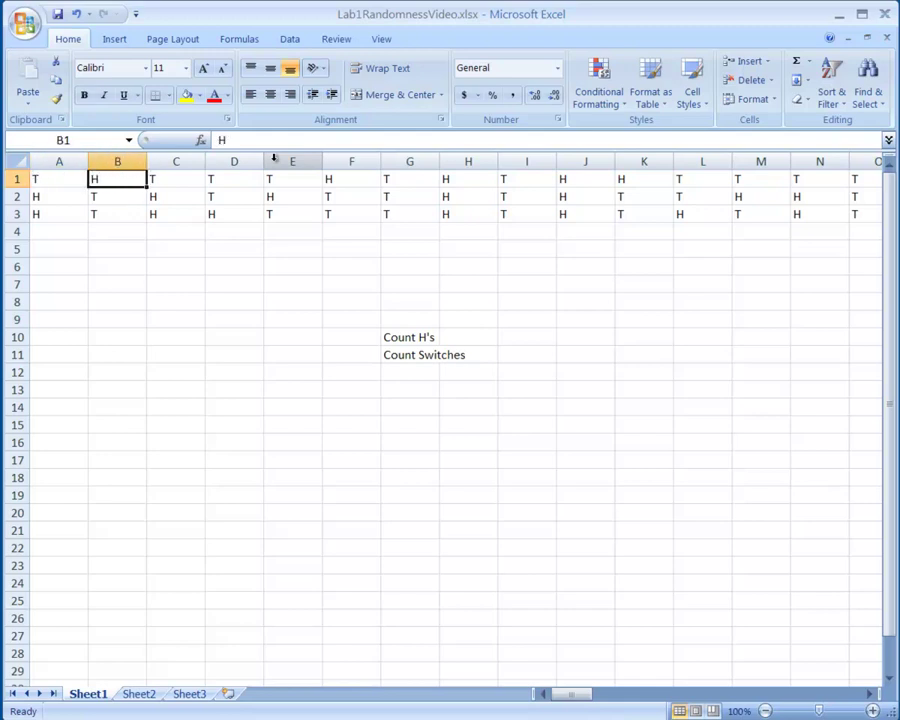
key(Right)
key(Left)
key(Right)
key(Right)
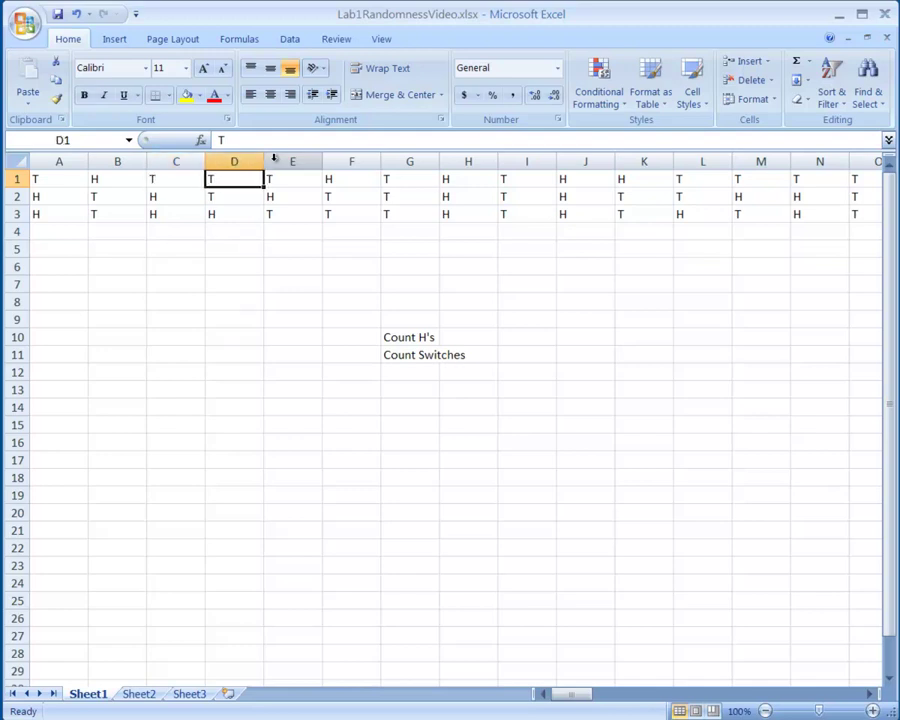
key(Left)
key(Right)
key(Right)
key(Left)
key(Right)
key(Right)
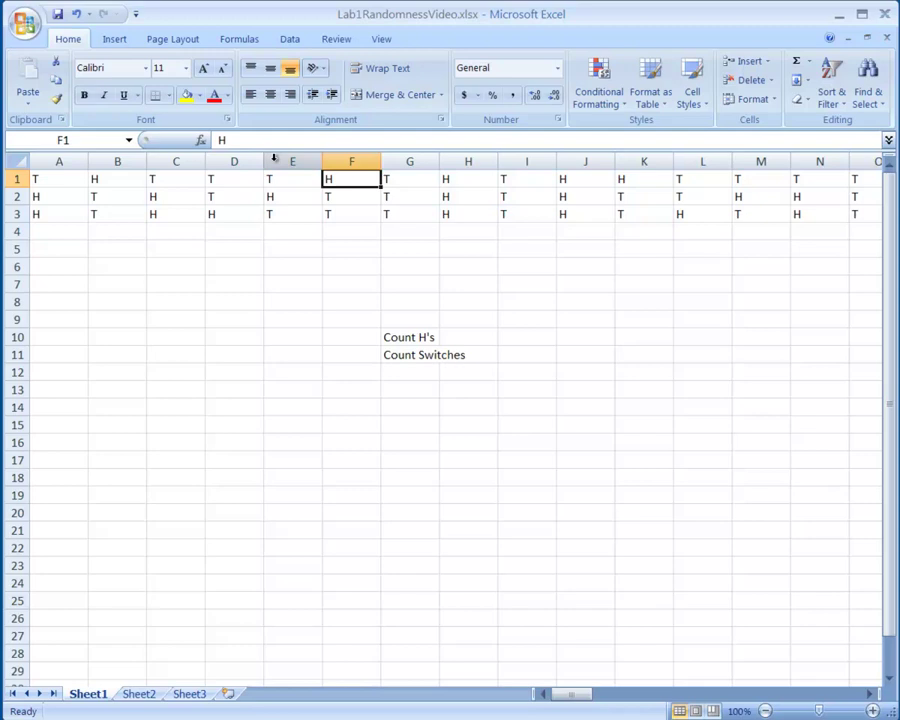
key(Right)
key(Down)
key(Down)
key(Down)
key(Down)
key(Down)
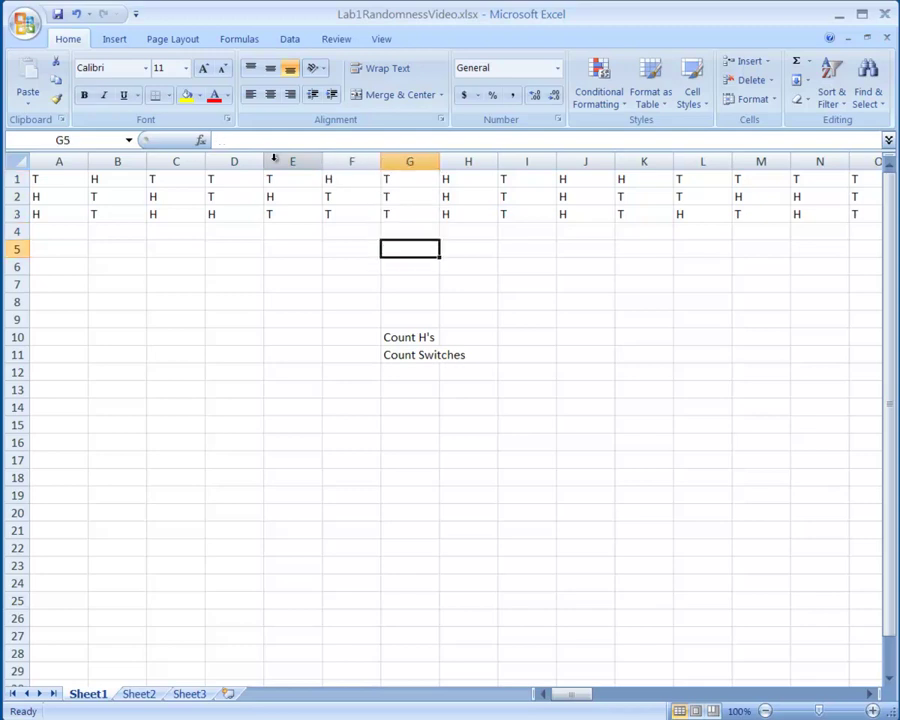
key(Up)
key(Up)
key(Up)
key(Up)
key(Up)
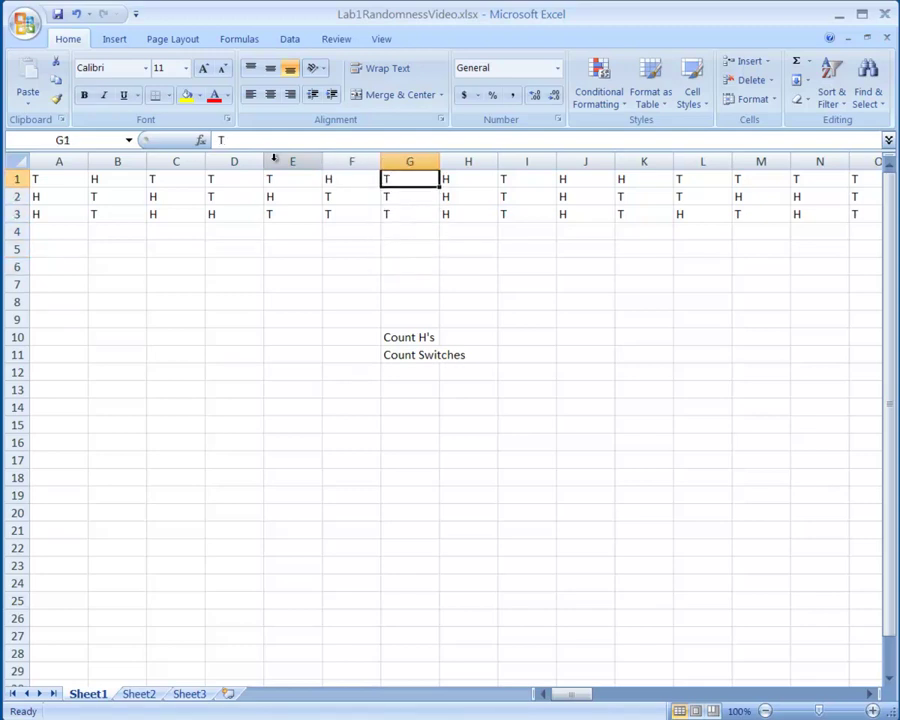
key(Left)
key(Left)
key(Left)
key(Left)
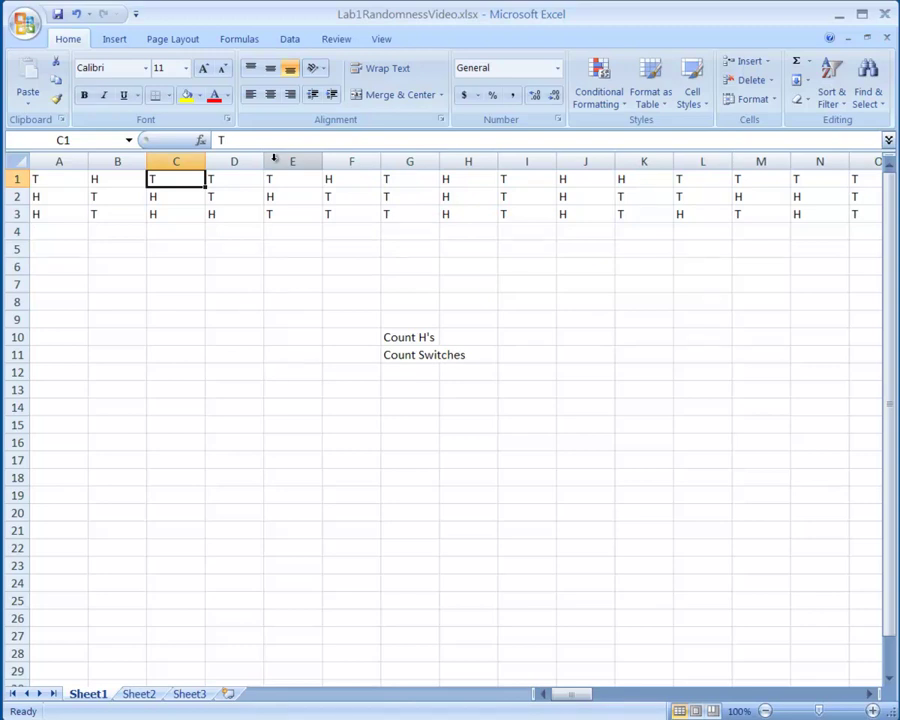
key(Left)
key(Left)
key(Right)
key(Right)
key(Right)
key(Right)
key(Right)
key(Right)
- Enter the label "Run of 5?" in cell G12, below the Count Switches label
key(Down)
key(Down)
key(Down)
key(Down)
key(Down)
key(Down)
key(Down)
key(Down)
key(Down)
key(Down)
key(Down)
key(Down)
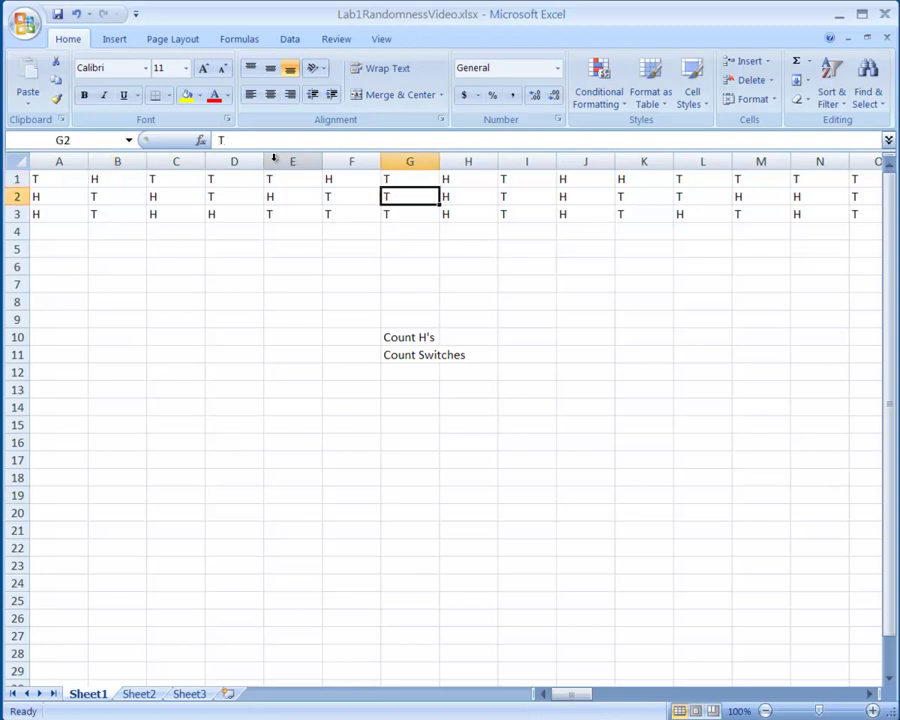
key(Up)
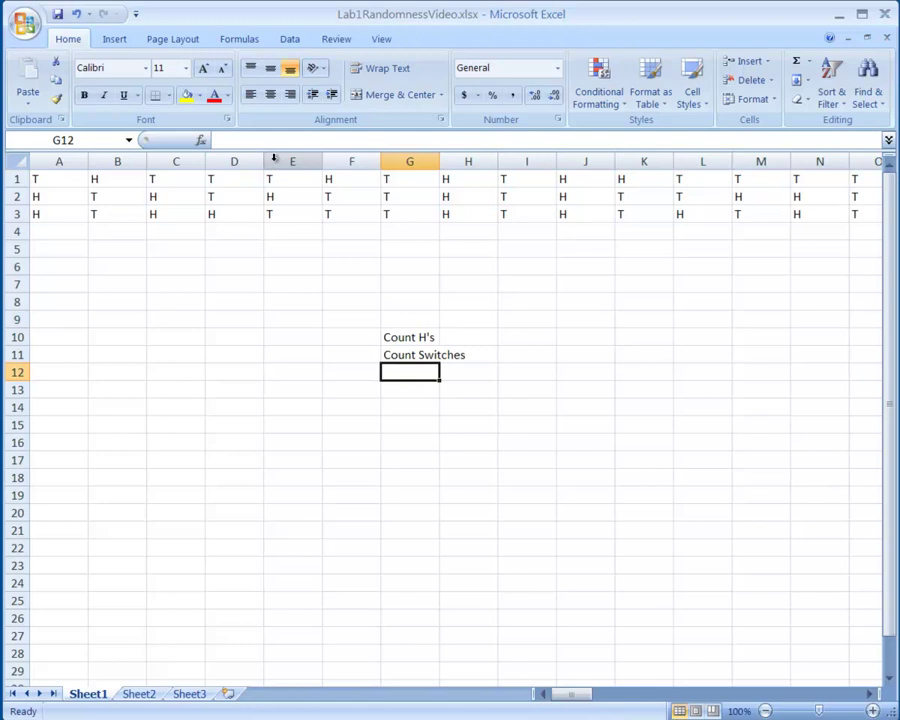
text(Run of 5?)
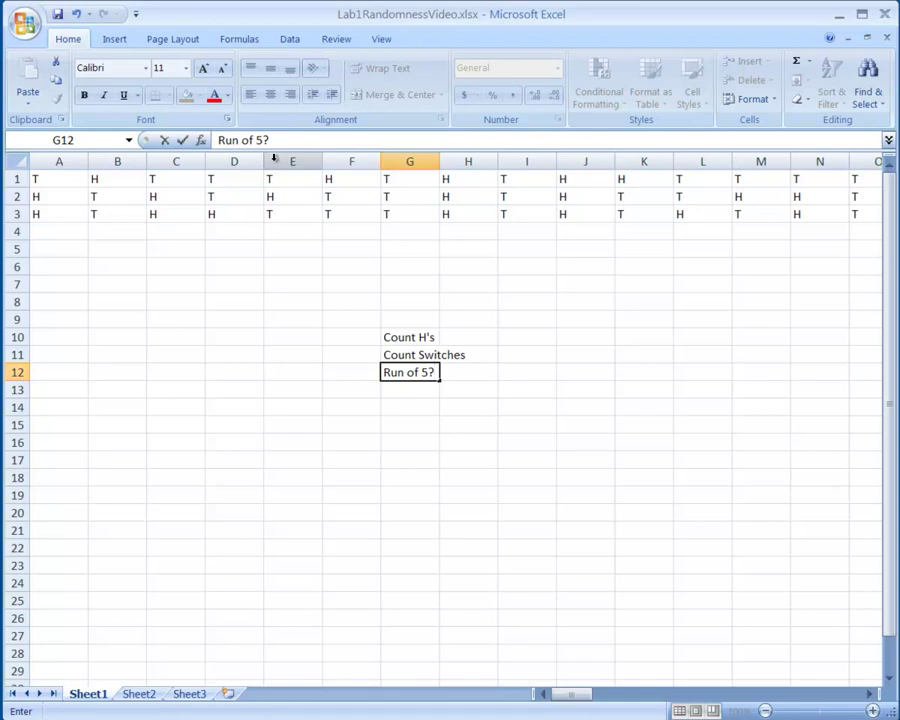
- Look through the whole sequence of coin flips in row 1, from cell A1 to its last entry in column CV
click(62, 179)
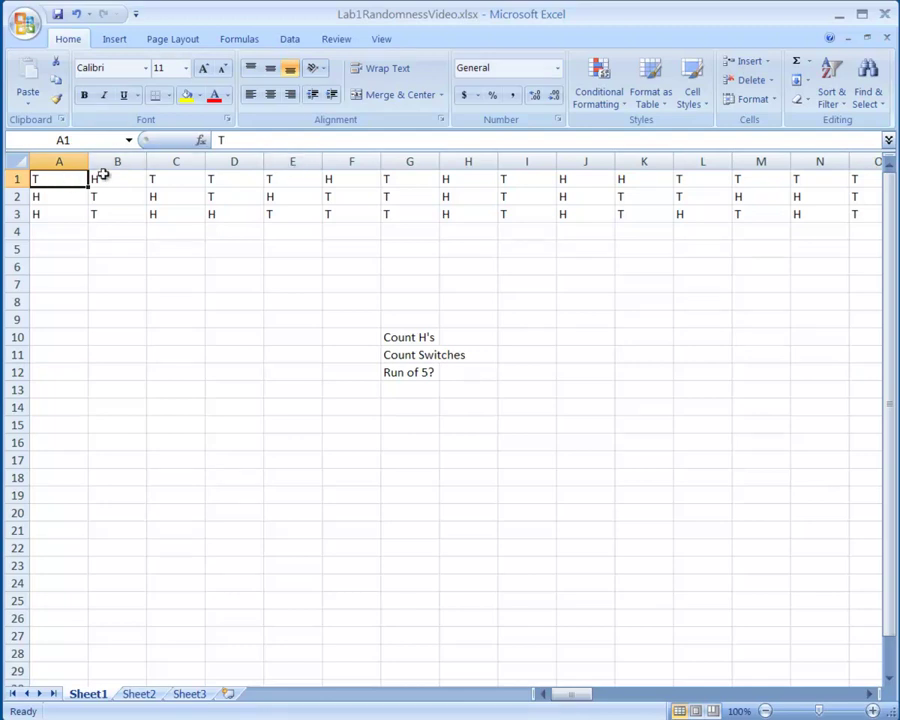
key(Right)
key(Right)
key(Right)
key(Right)
key(Right)
key(Right)
key(Right)
key(Right)
key(Right)
key(Right)
key(Right)
key(Right)
key(Right)
key(Right)
key(Right)
key(Right)
key(Right)
key(Right)
key(Right)
key(Right)
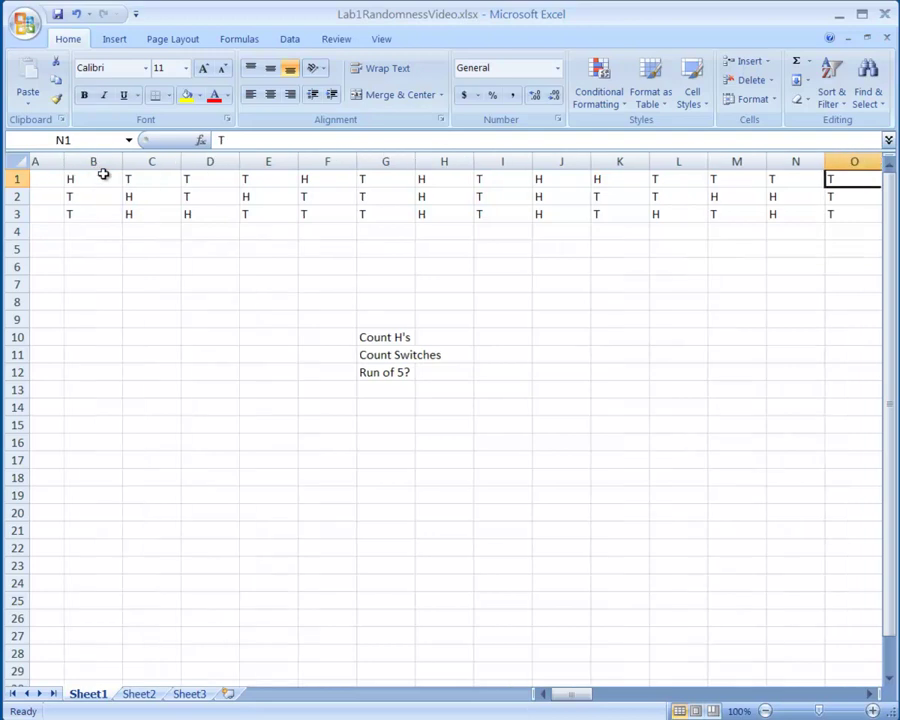
key(Right)
key(Right)
key(Right)
key(Right)
key(Right)
key(Right)
key(Right)
key(Right)
key(Right)
key(Right)
key(Right)
key(Right)
key(Right)
key(Right)
key(Right)
key(Right)
key(Right)
key(Right)
key(Right)
key(Right)
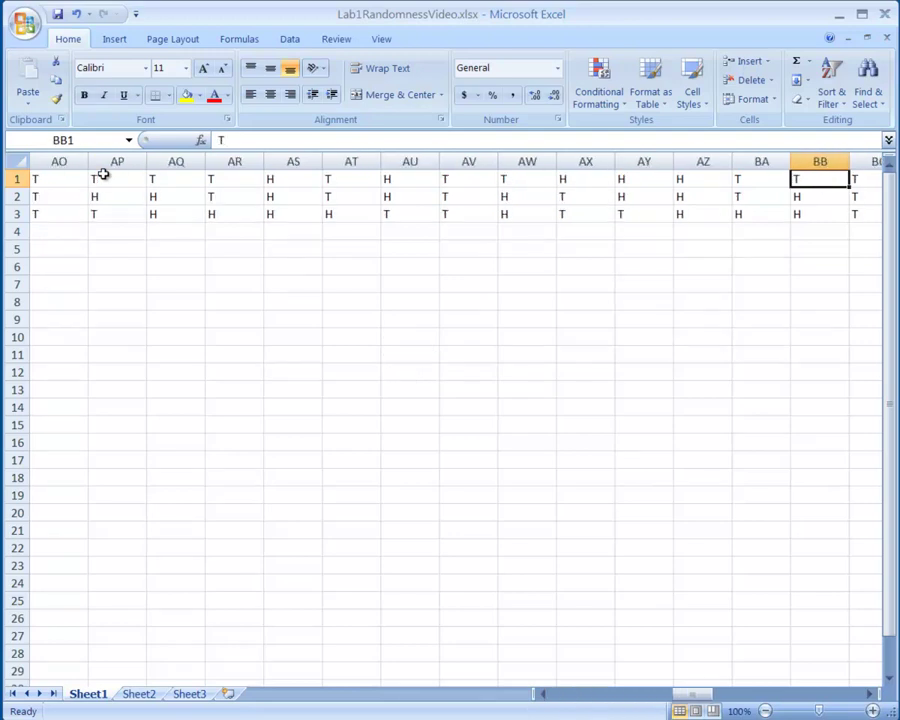
key(Right)
key(Right)
key(Right)
key(Right)
key(Right)
key(Right)
key(Right)
key(Right)
key(Right)
key(Right)
key(Right)
key(Right)
key(Right)
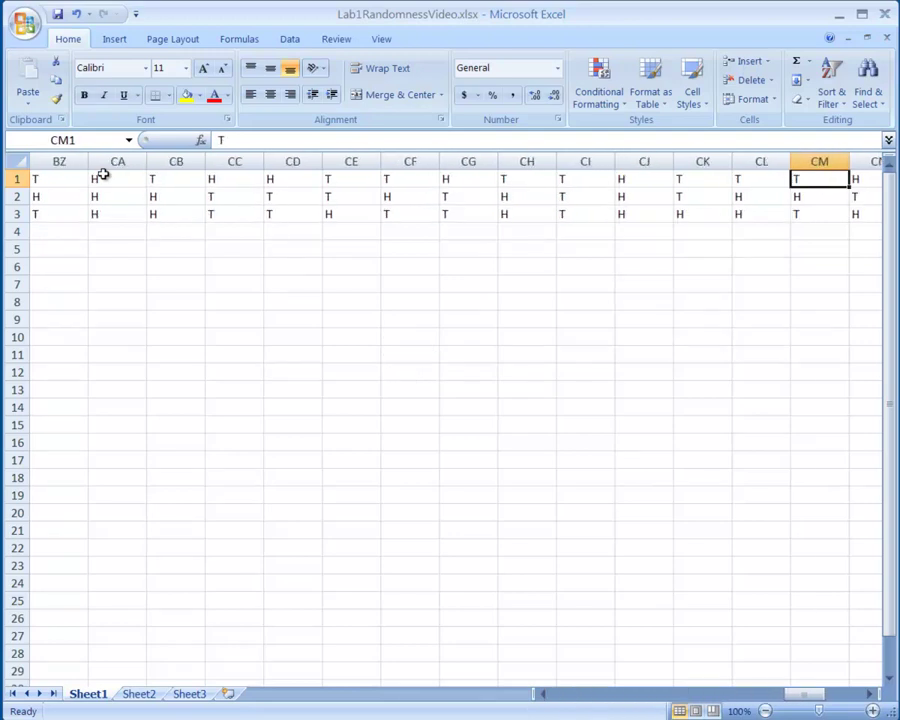
key(Right)
key(Right)
key(Right)
key(Right)
key(Right)
key(Right)
key(Right)
key(Right)
key(Right)
key(Right)
key(Right)
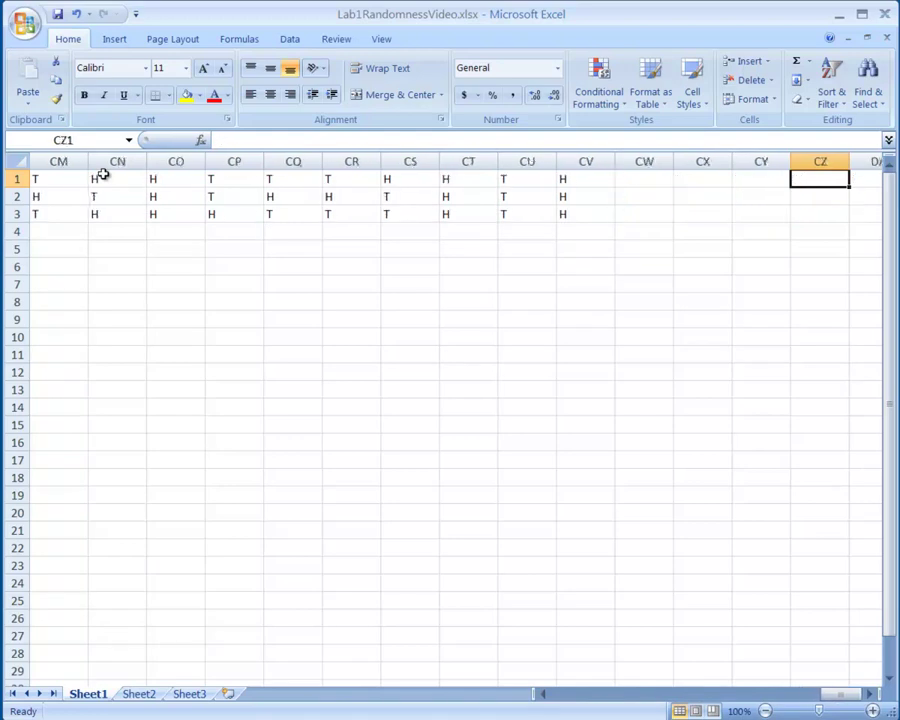
key(Left)
key(Left)
key(Left)
key(Left)
key(Left)
key(Left)
key(Left)
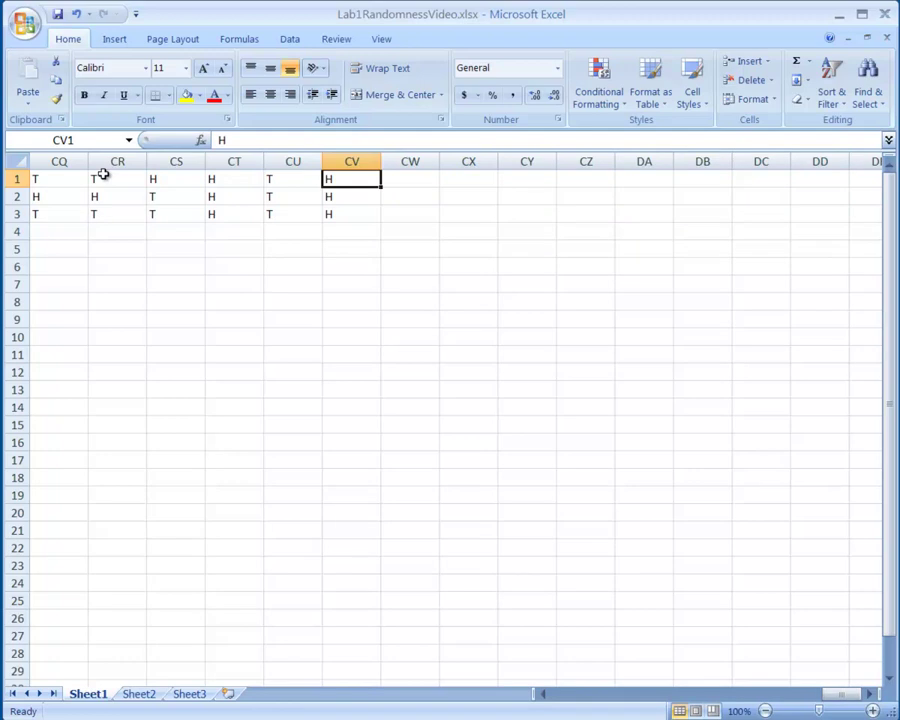
key(Left)
key(Left)
key(Left)
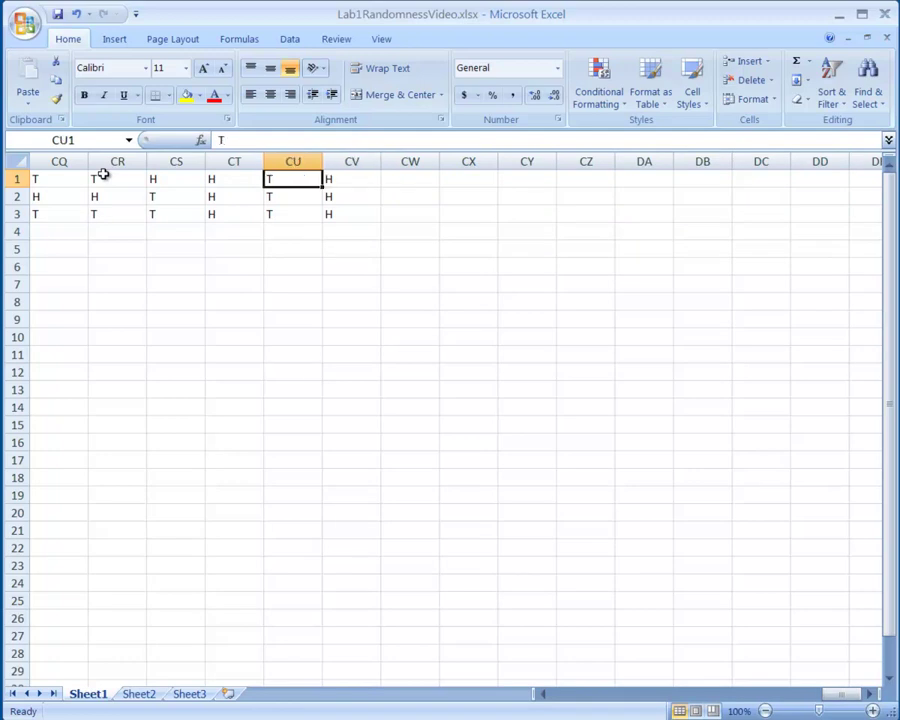
key(Right)
key(Right)
key(Right)
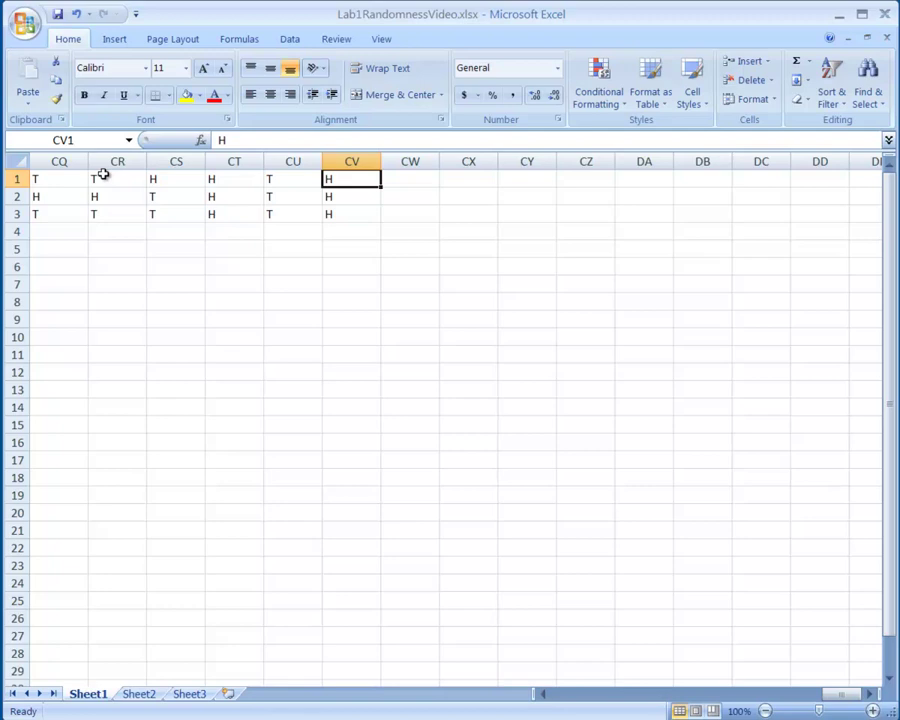
- Look through the first part of the coin-flip sequence in row 1, from A1 to about column AK and back
key(ctrl+Home)
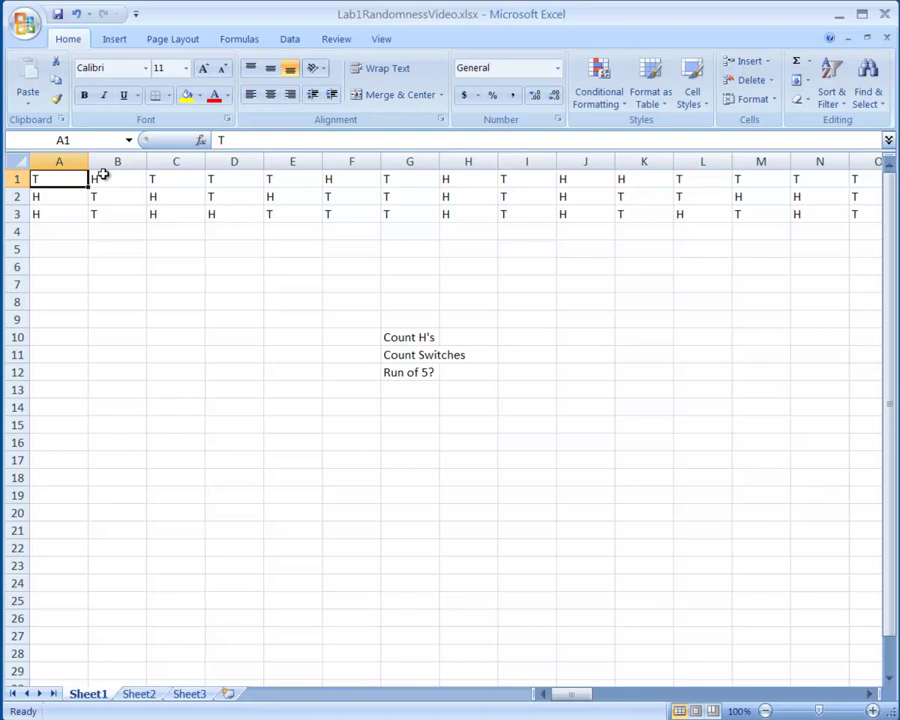
key(shift+Right)
key(shift+Right)
key(shift+Right)
key(shift+Right)
key(shift+Right)
key(shift+Right)
key(shift+Right)
key(shift+Right)
key(shift+Right)
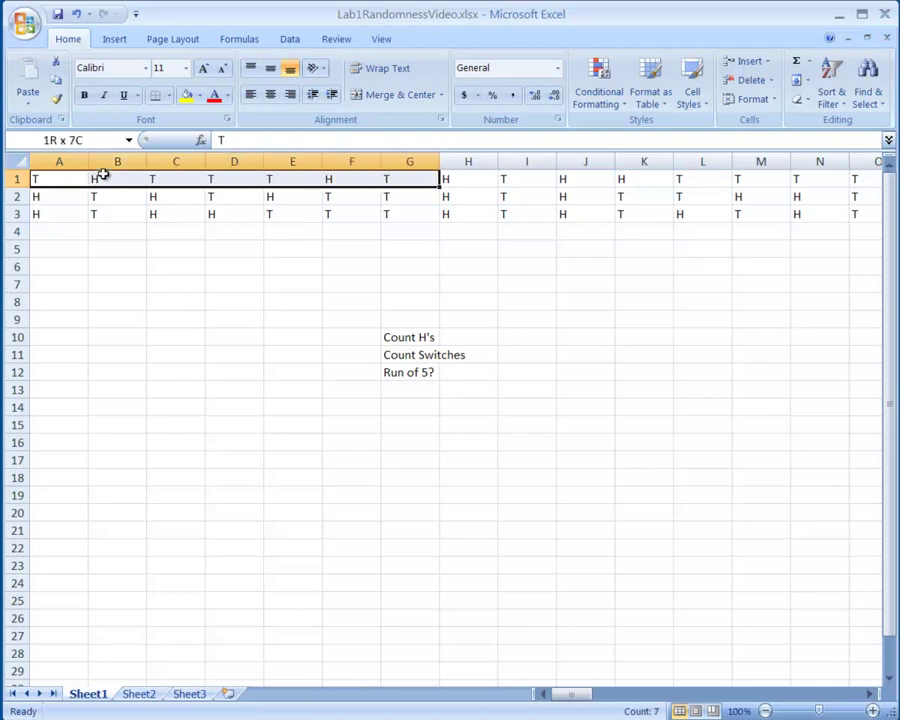
key(shift+Right)
key(shift+Right)
key(shift+Right)
key(shift+Right)
key(shift+Right)
key(shift+Right)
key(shift+Right)
key(shift+Right)
key(shift+Right)
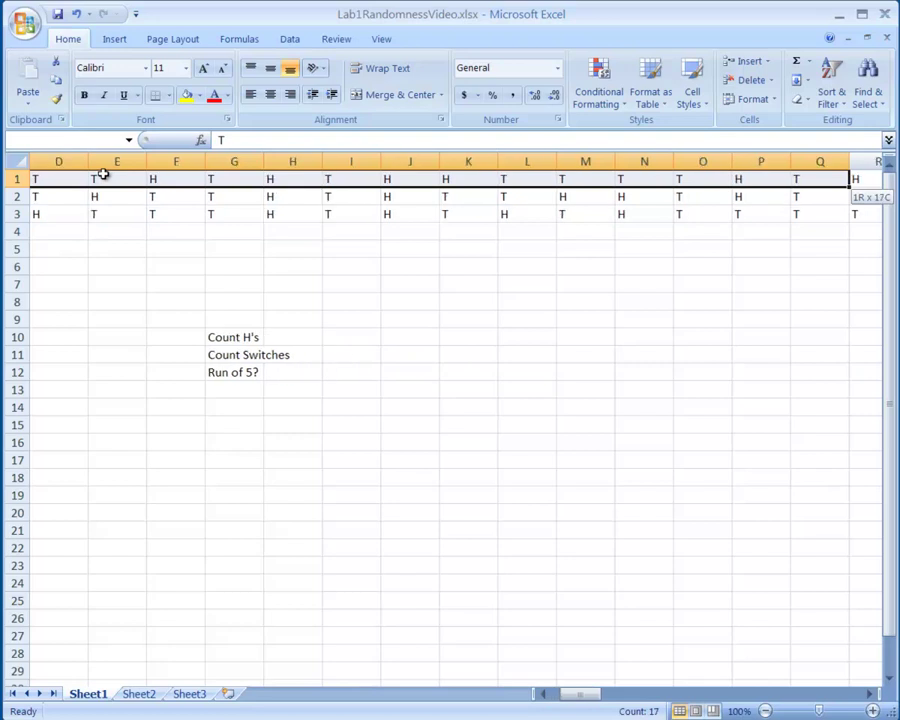
key(shift+Right)
key(shift+Right)
key(shift+Right)
key(shift+Right)
key(shift+Right)
key(shift+Right)
key(shift+Right)
key(shift+Right)
key(shift+Right)
key(shift+Right)
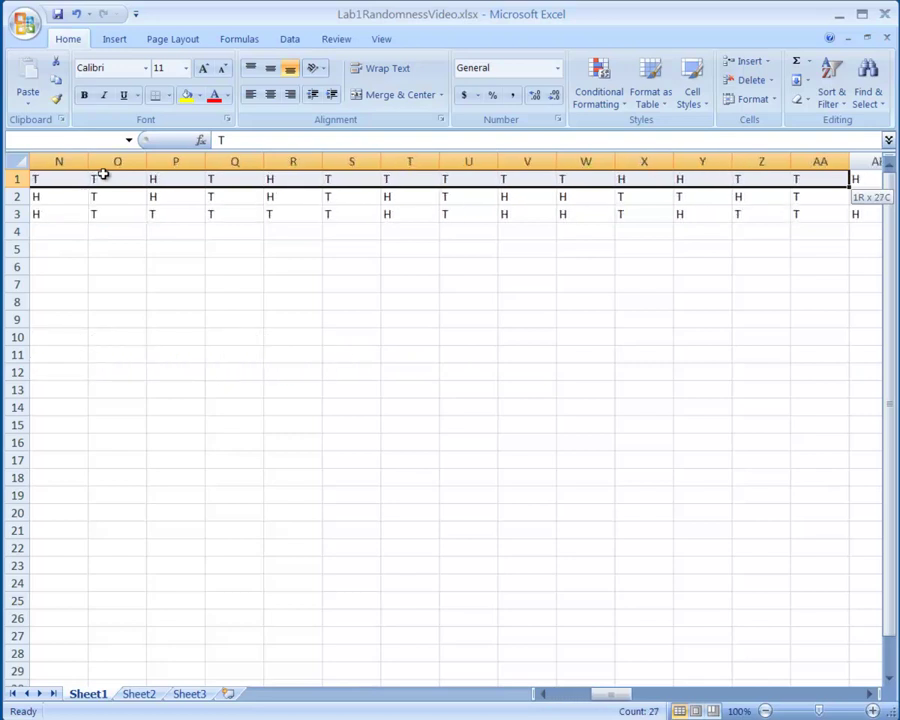
key(shift+Right)
key(shift+Right)
key(shift+Right)
key(shift+Right)
key(shift+Right)
key(shift+Right)
key(shift+Right)
key(shift+Right)
key(shift+Right)
key(shift+Right)
key(shift+Left)
key(shift+Left)
key(shift+Left)
key(shift+Left)
key(shift+Left)
key(shift+Left)
key(shift+Left)
key(shift+Left)
key(shift+Left)
key(shift+Left)
key(shift+Left)
key(shift+Left)
key(shift+Left)
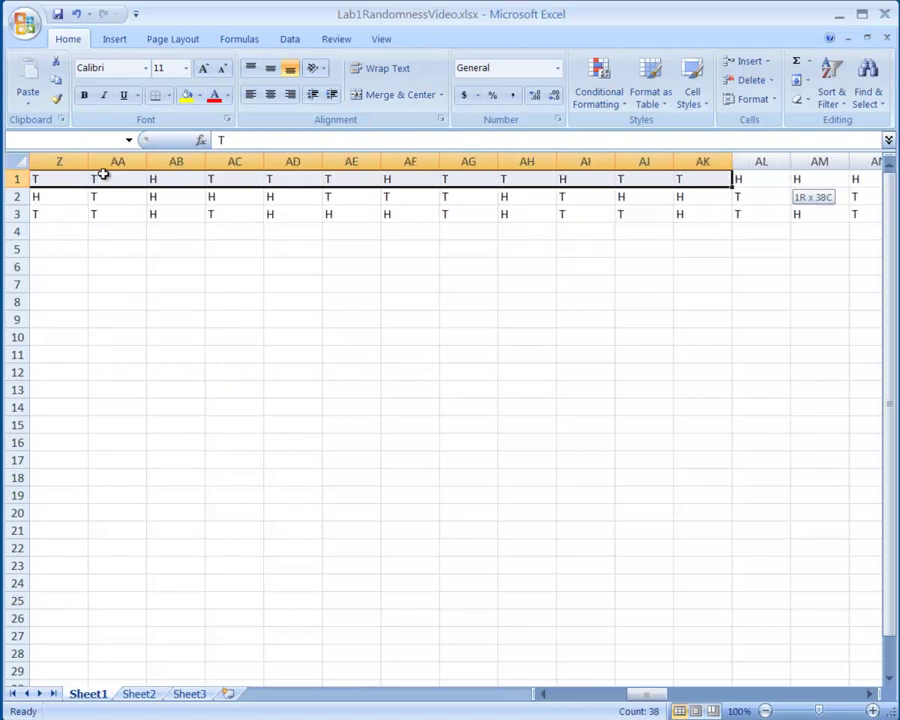
key(shift+Left)
key(shift+Left)
key(shift+Left)
key(shift+Left)
key(shift+Left)
key(shift+Left)
key(shift+Left)
key(shift+Left)
key(shift+Left)
key(shift+Left)
key(shift+Left)
key(shift+Left)
key(shift+Left)
key(shift+Left)
key(shift+Left)
key(shift+Left)
key(shift+Left)
key(shift+Left)
key(shift+Left)
key(shift+Left)
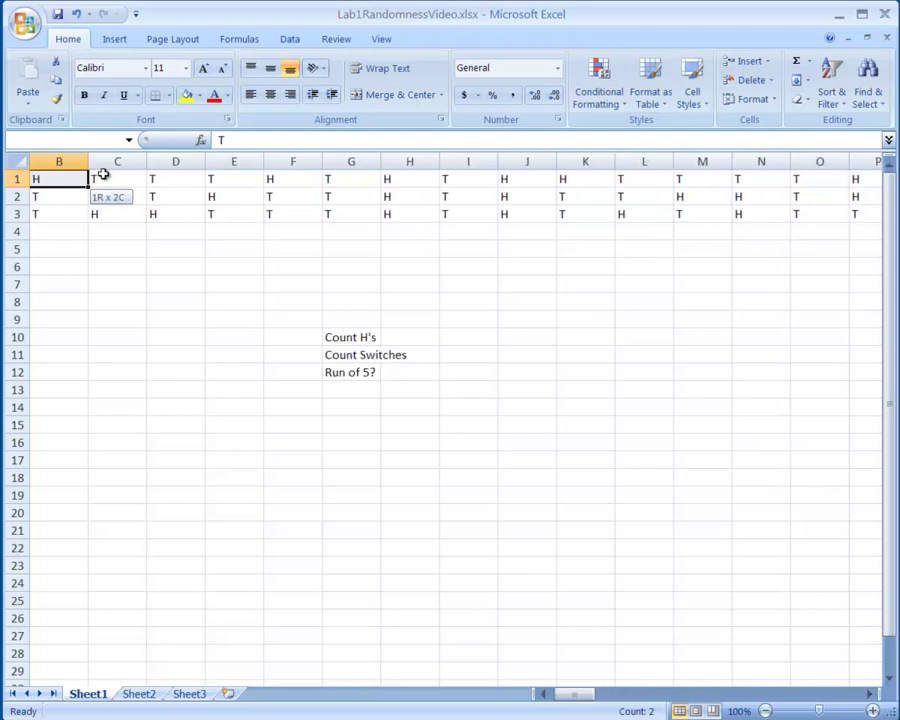
- Select the whole coin-flip sequence in row 1, from A1 to CV1
key(shift+Right)
key(shift+Right)
key(shift+Right)
key(shift+Right)
key(shift+Right)
key(shift+Right)
key(shift+Right)
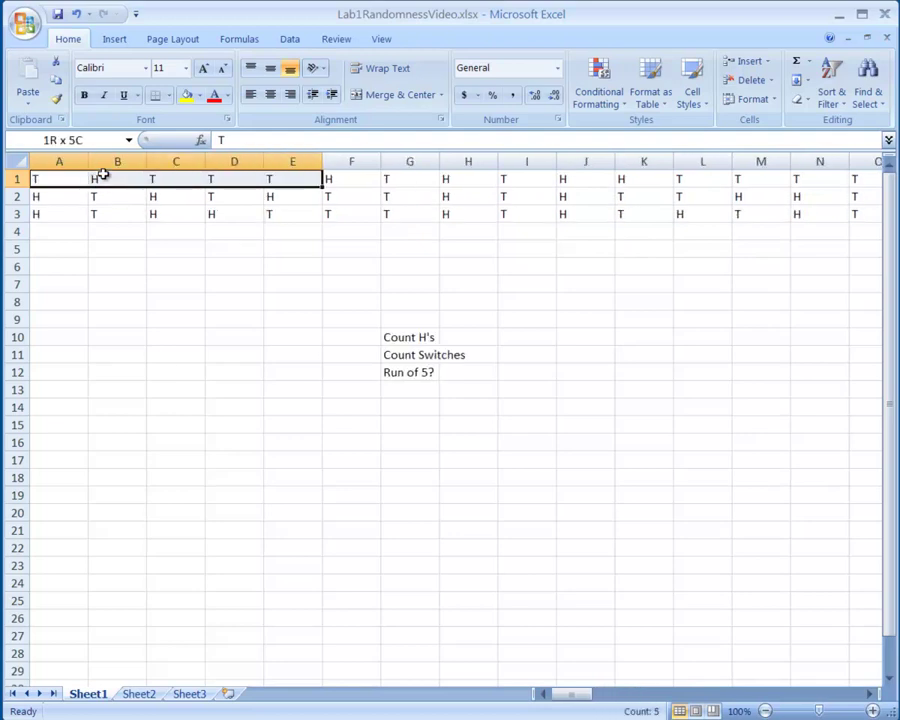
key(shift+Right)
key(shift+Right)
key(shift+Right)
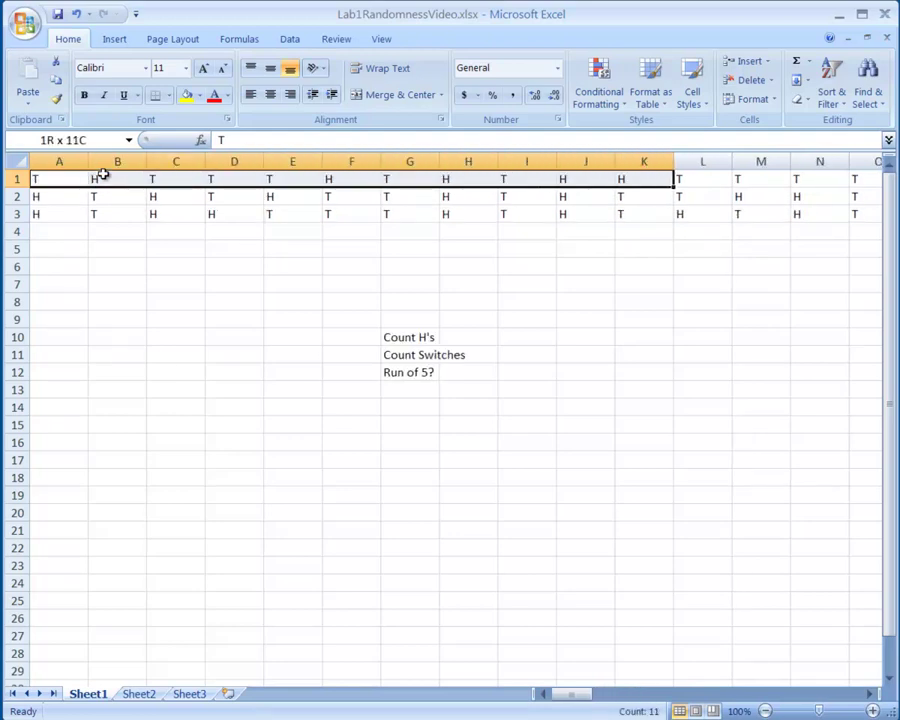
key(shift+Right)
key(shift+Right)
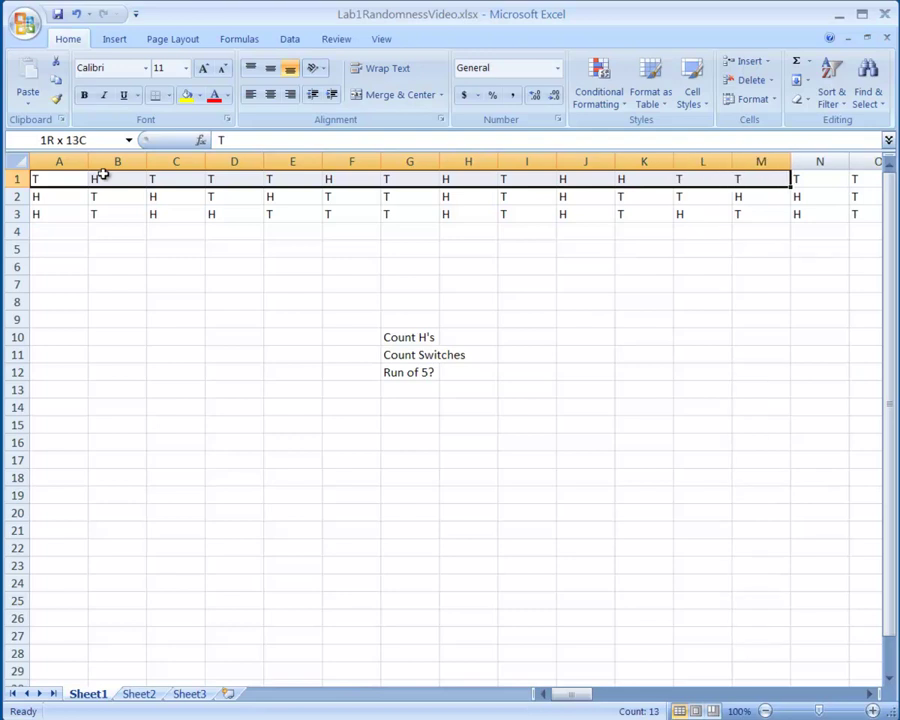
key(shift+Down)
key(shift+Down)
key(shift+Up)
key(shift+Up)
key(shift+Right)
key(shift+Right)
key(shift+Right)
key(shift+Right)
key(shift+Right)
key(shift+Right)
key(shift+Right)
key(shift+Right)
key(shift+Right)
key(shift+Right)
key(shift+Right)
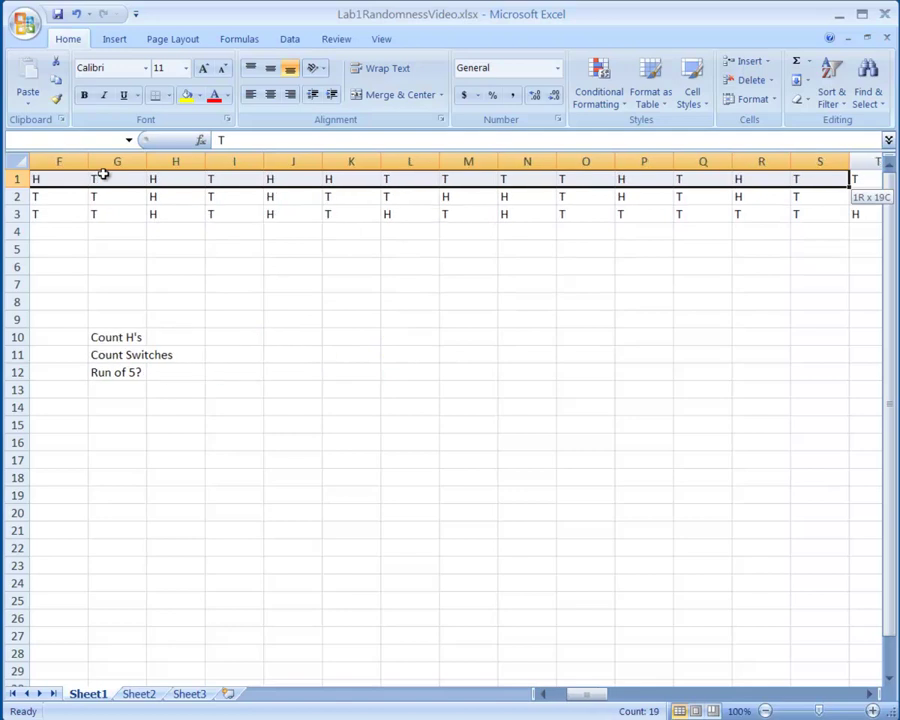
key(shift+Right)
key(shift+Right)
key(shift+Right)
key(shift+Right)
key(shift+Right)
key(shift+Right)
key(shift+Right)
key(shift+Right)
key(shift+Right)
key(shift+Right)
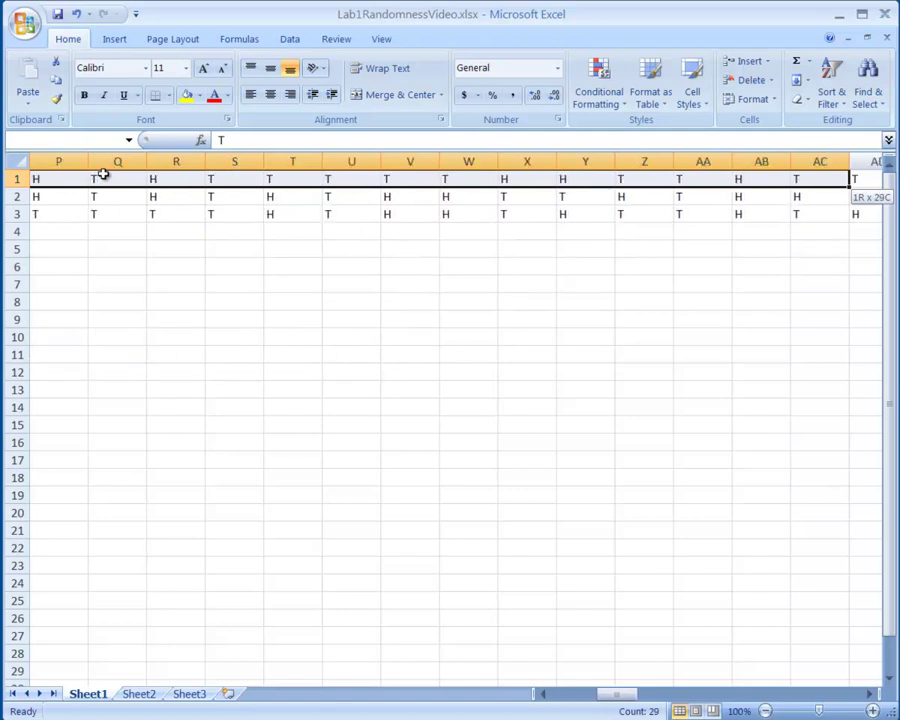
key(shift+Right)
key(shift+Right)
key(shift+Right)
key(shift+Right)
key(shift+Right)
key(shift+Right)
key(shift+Right)
key(shift+Right)
key(shift+Right)
key(shift+Right)
key(shift+Right)
key(shift+Right)
key(shift+Right)
key(shift+Right)
key(shift+Right)
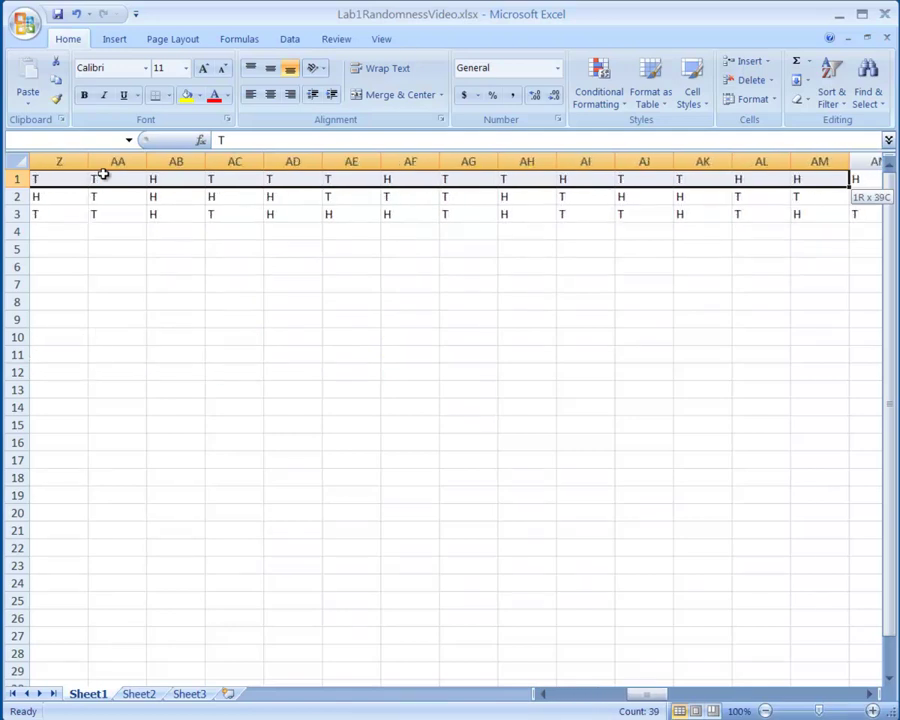
key(shift+Right)
key(shift+Right)
key(shift+Right)
key(shift+Right)
key(shift+Right)
key(shift+Right)
key(shift+Right)
key(shift+Right)
key(shift+Right)
key(shift+Right)
key(shift+Right)
key(shift+Right)
key(shift+Right)
key(shift+Right)
key(shift+Right)
key(shift+Right)
key(shift+Right)
key(shift+Right)
key(shift+Right)
key(shift+Right)
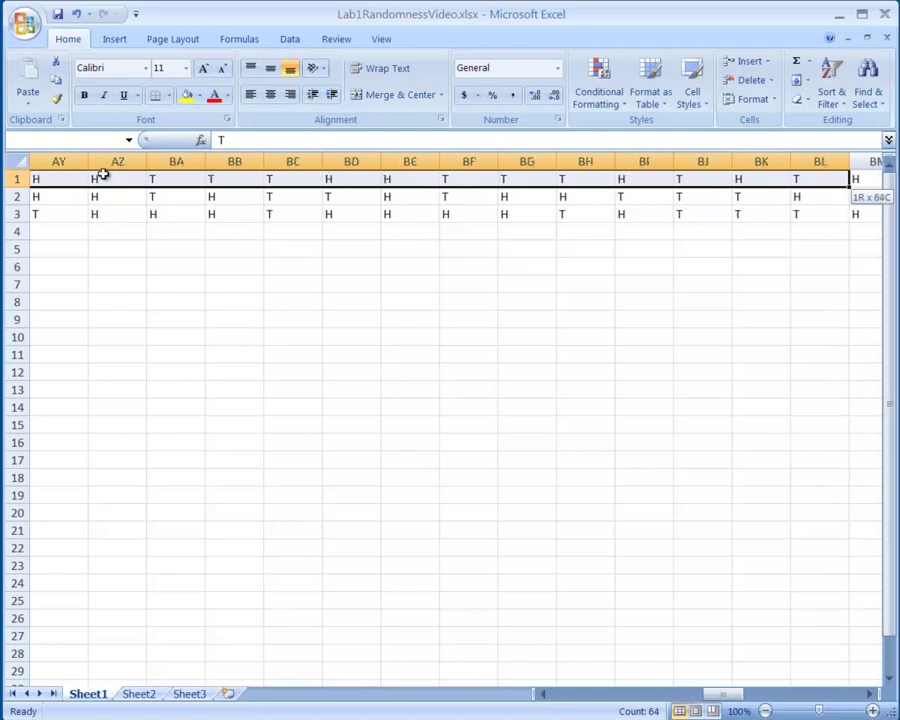
key(shift+Right)
key(shift+Right)
key(shift+Right)
key(shift+Right)
key(shift+Right)
key(shift+Right)
key(shift+Right)
key(shift+Right)
key(shift+Right)
key(shift+Right)
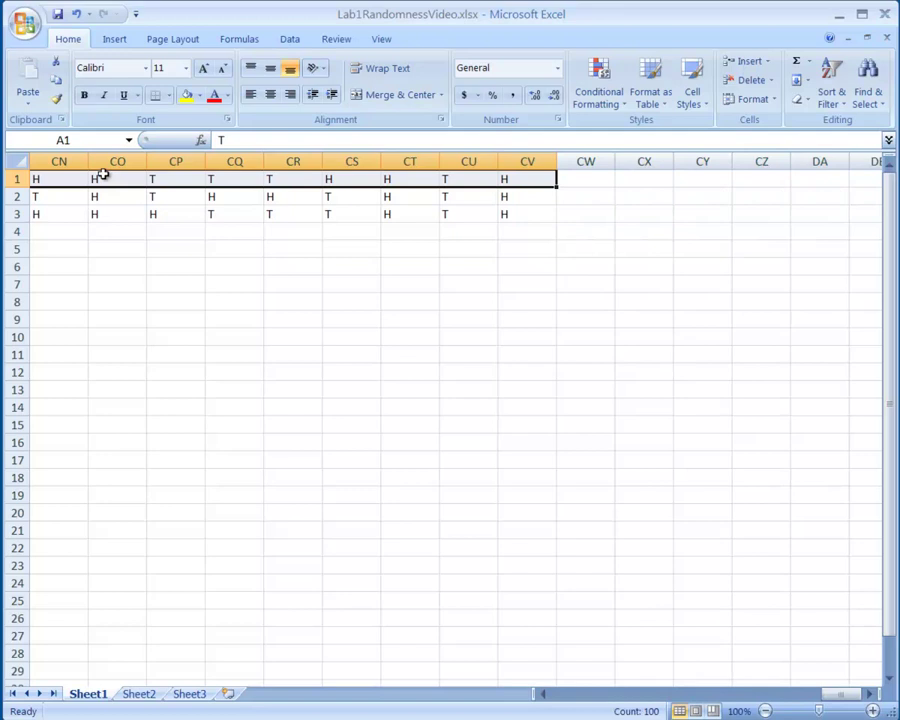
- AutoFit the width of all the coin-flip columns, from A to CV
key(ctrl+Home)
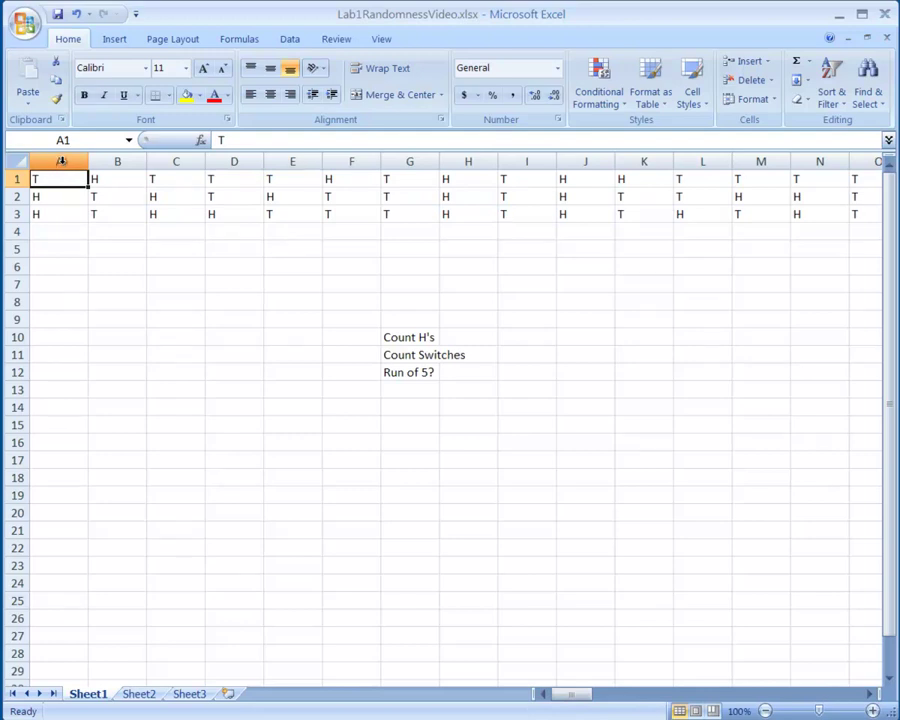
click(59, 161)
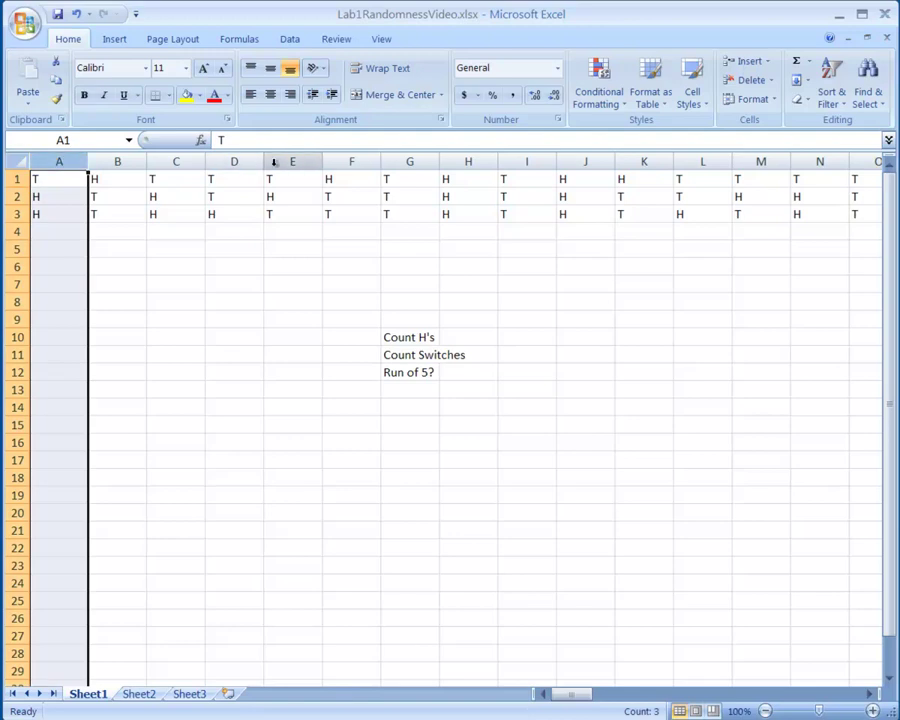
click(60, 162)
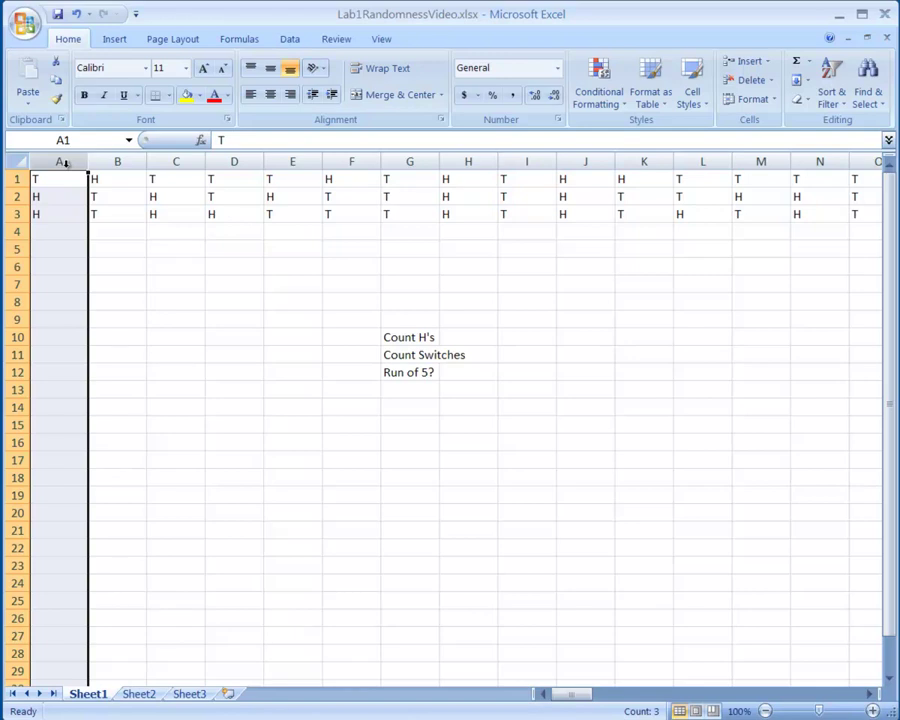
key(ctrl+shift+Right)
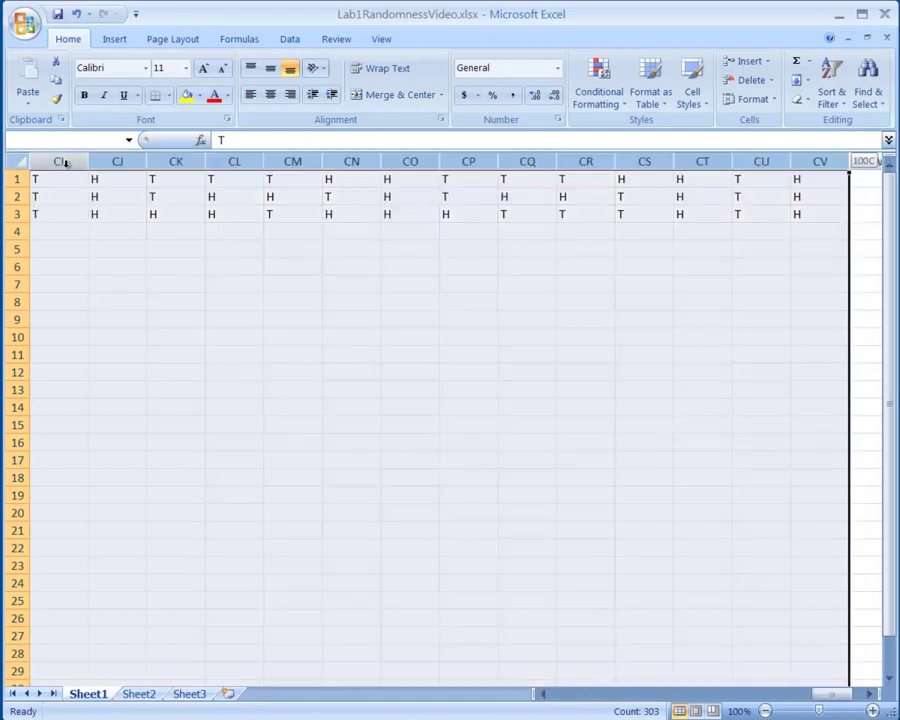
drag(62, 162, 62, 162)
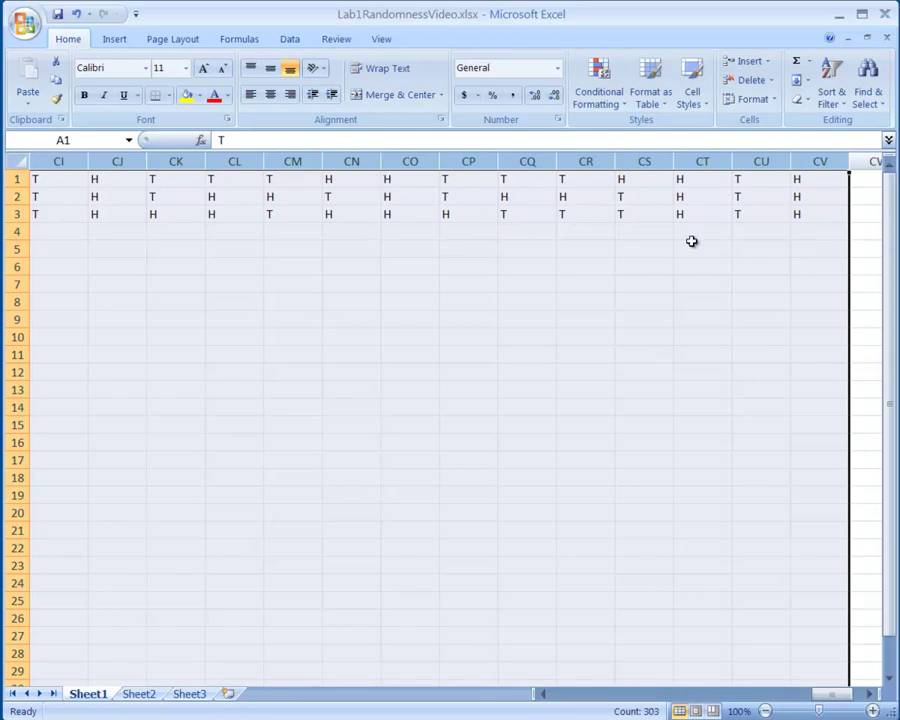
click(773, 99)
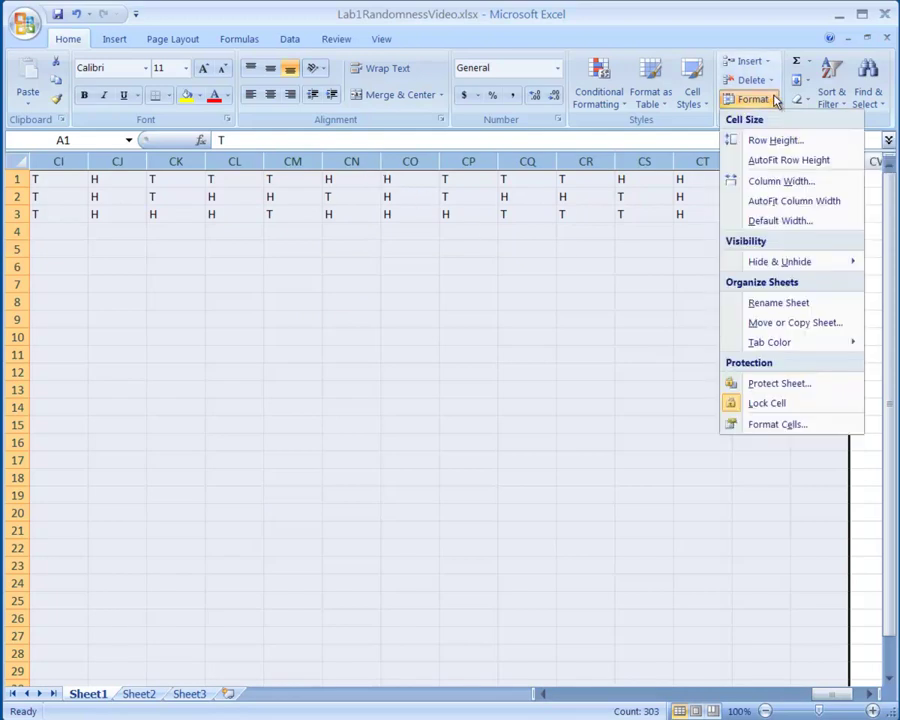
click(771, 206)
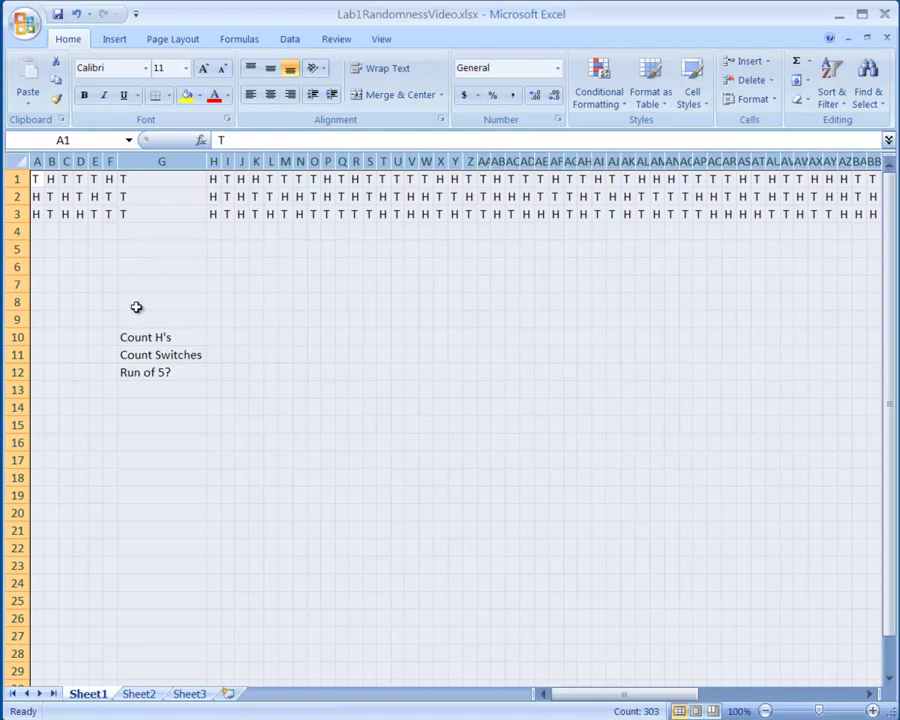
- Delete the three labels in cells G10 to G12
click(172, 372)
key(Delete)
key(Up)
key(Delete)
key(Up)
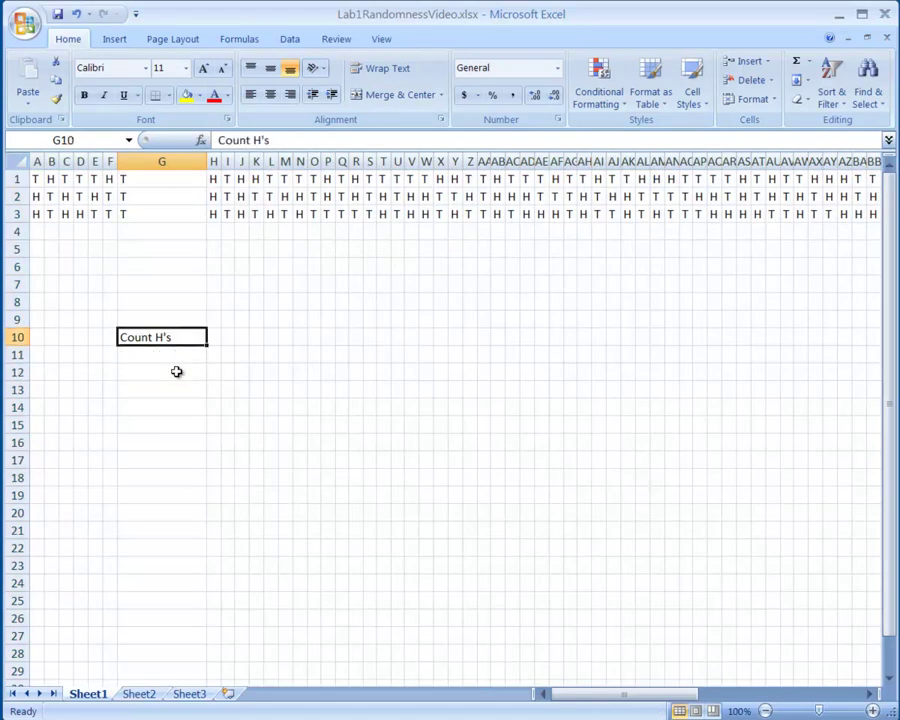
key(Delete)
key(Up)
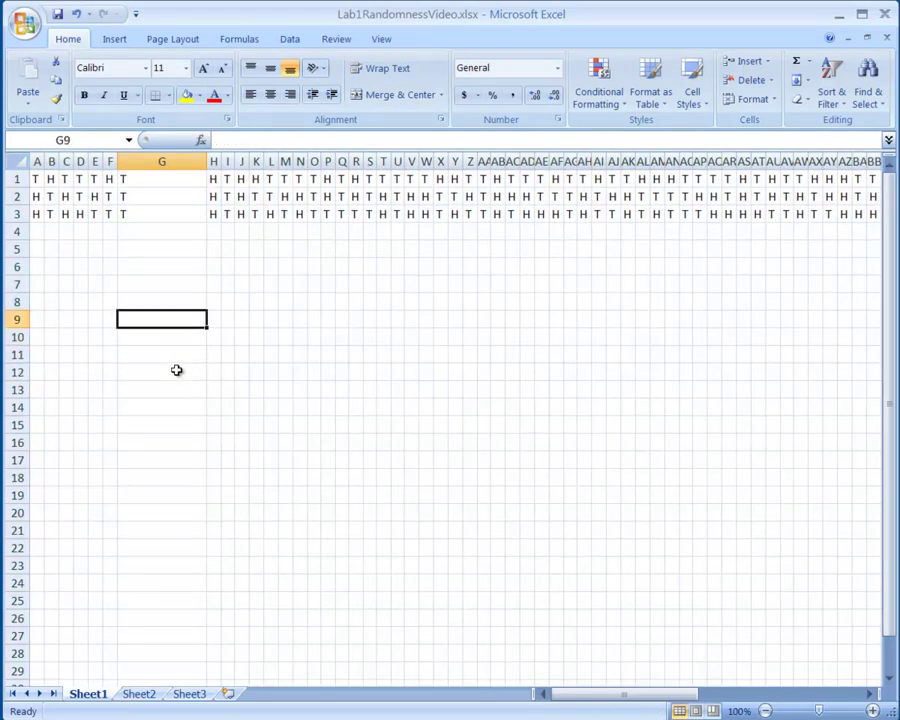
- AutoFit the width of column G to match the other flip columns, and return to cell A1
click(178, 161)
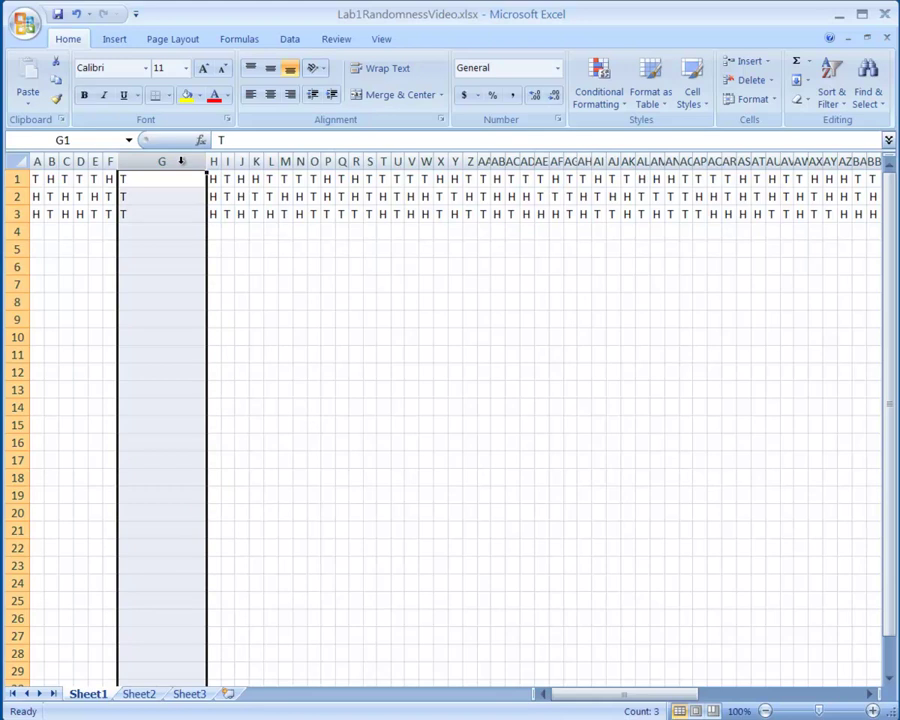
click(760, 98)
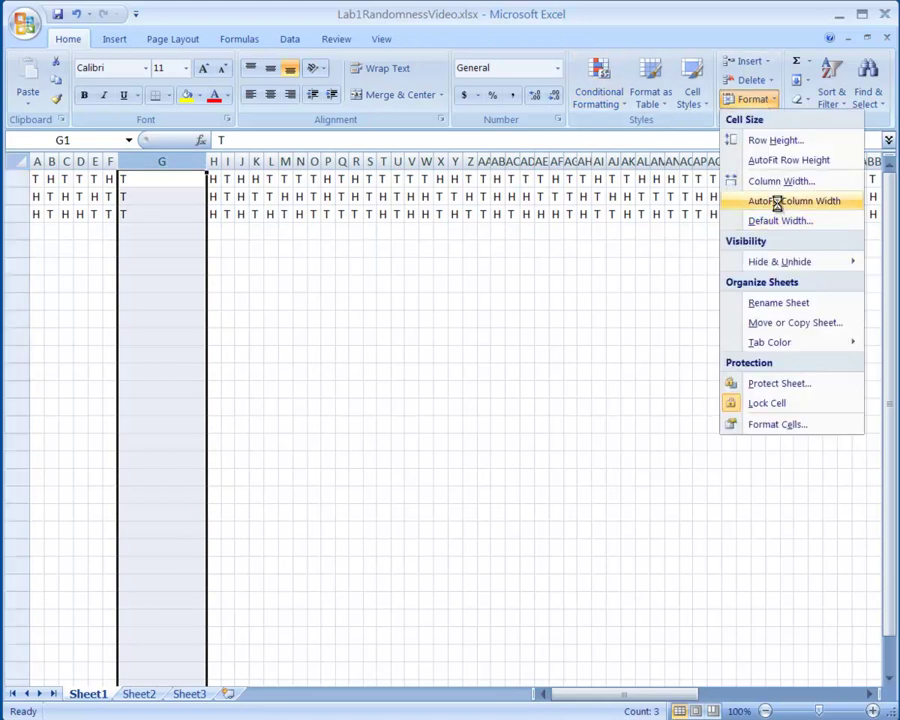
click(779, 203)
click(40, 179)
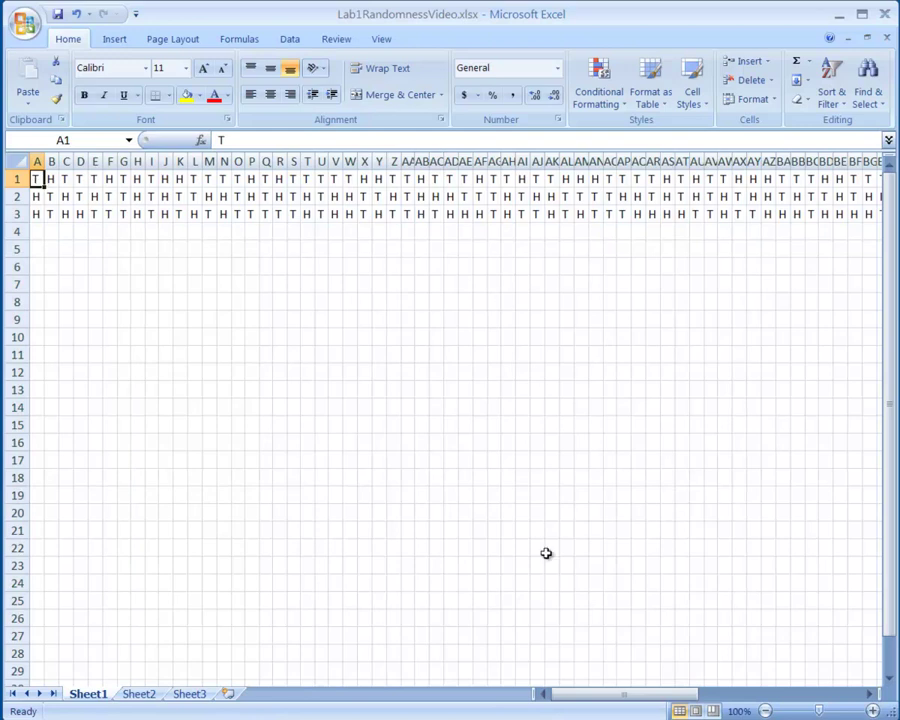
- Look through the narrowed coin-flip columns along row 1 and return to the start of the sequence
mouse_move(598, 695)
mouse_down()
mouse_move(792, 701)
mouse_move(667, 703)
mouse_move(593, 692)
mouse_up()
key(Right)
key(Right)
key(Right)
key(Right)
key(Right)
key(Right)
key(Right)
key(Right)
key(Right)
key(Right)
key(Right)
key(Right)
key(Left)
key(Left)
key(Left)
key(Left)
key(Left)
key(Left)
key(Left)
key(Left)
key(Left)
key(Left)
key(Left)
key(Left)
- Insert three blank columns before the coin-flip data and select cell A1
right_click(37, 163)
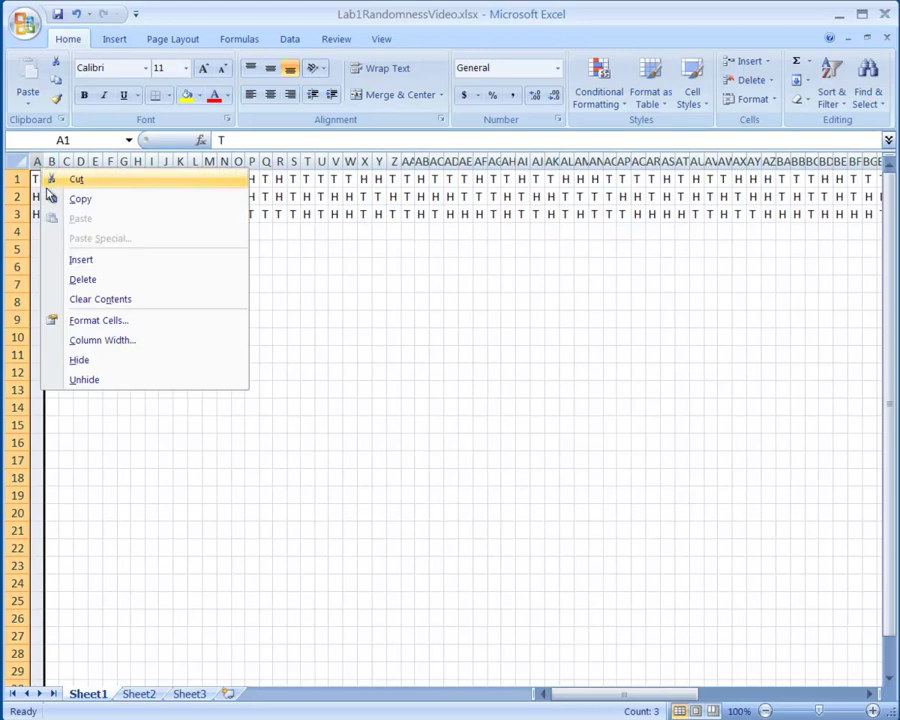
click(62, 262)
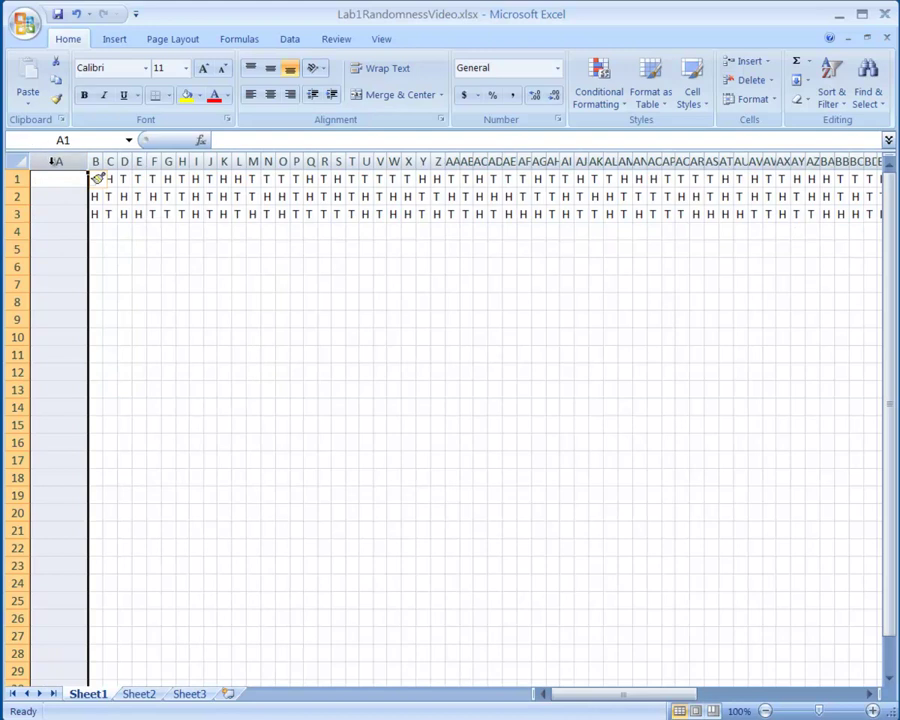
right_click(55, 163)
click(96, 263)
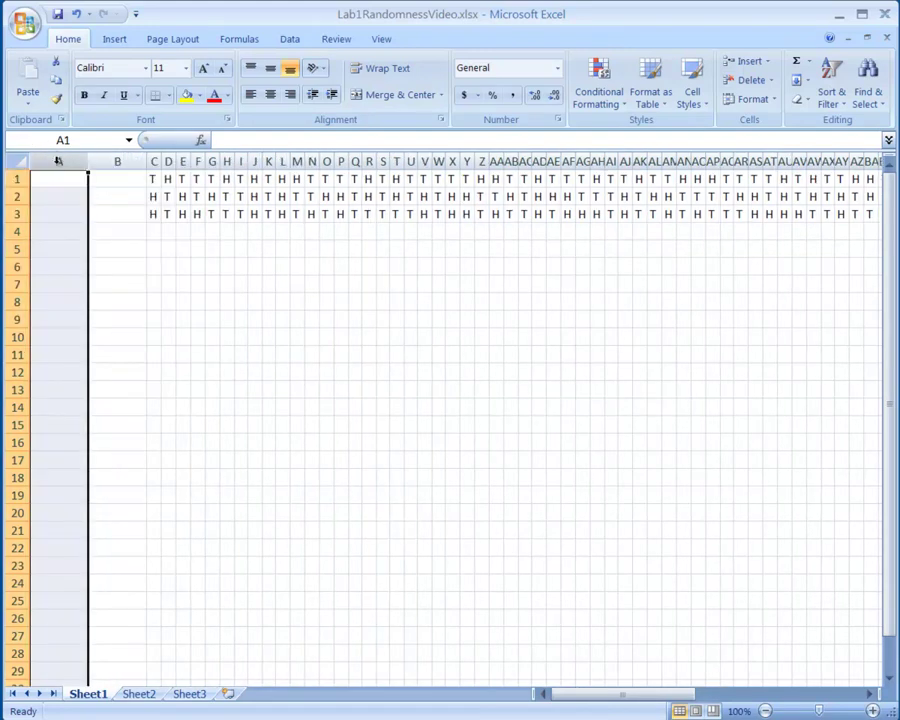
right_click(59, 163)
click(115, 263)
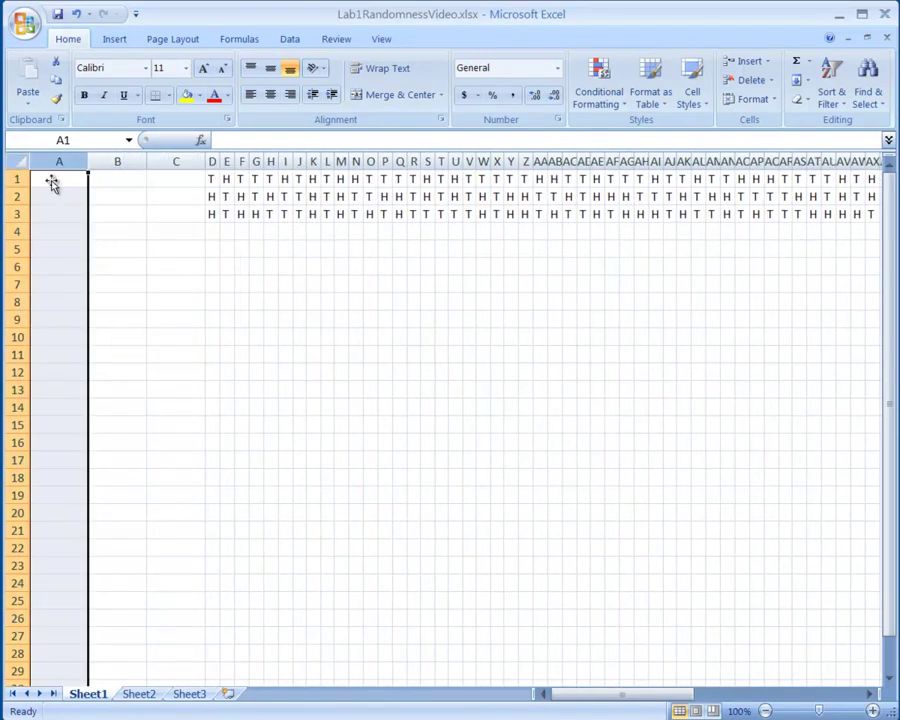
click(61, 178)
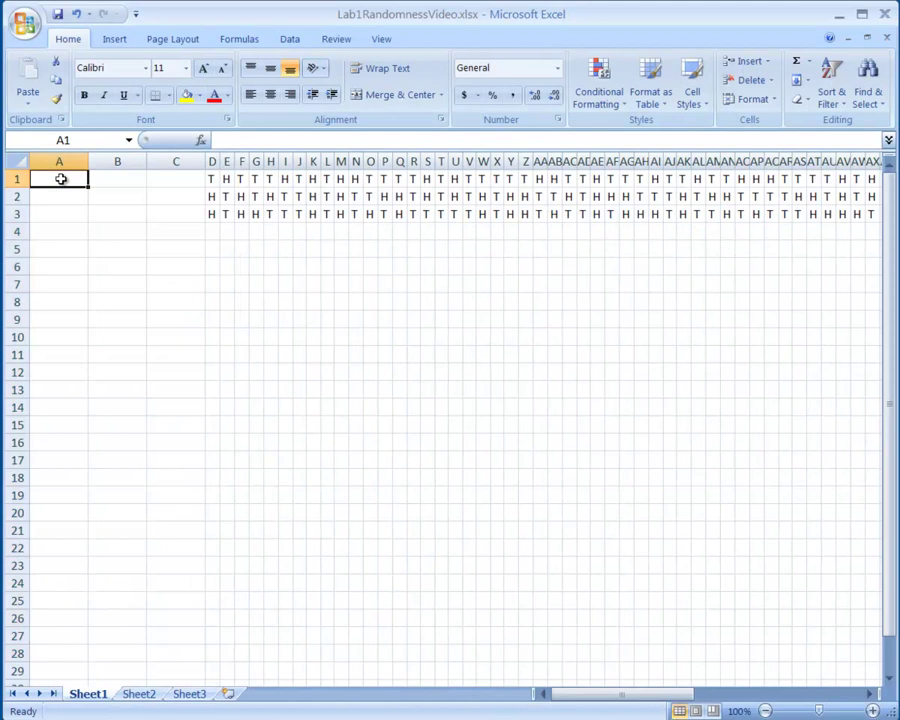
- Check the extent of the shifted row 1 sequence, from D1 to its last entry in CY1
click(210, 179)
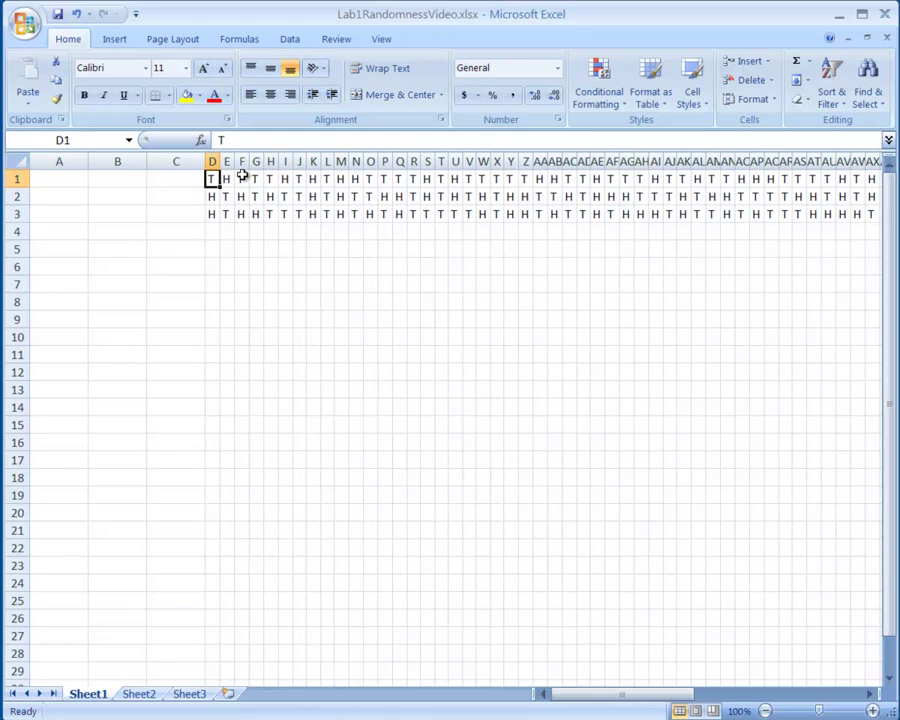
key(ctrl+shift+Right)
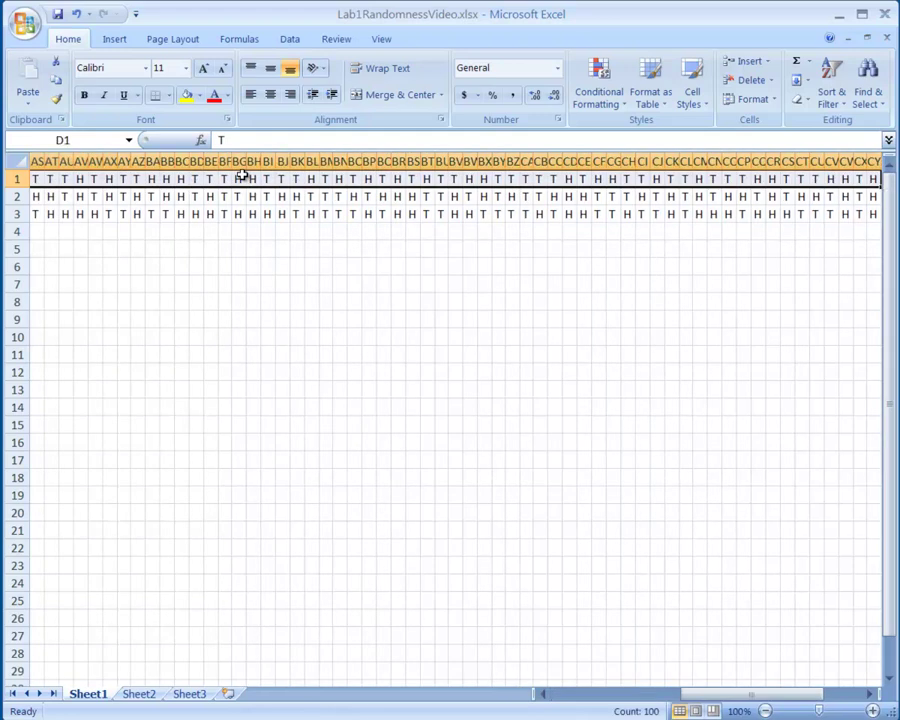
click(874, 179)
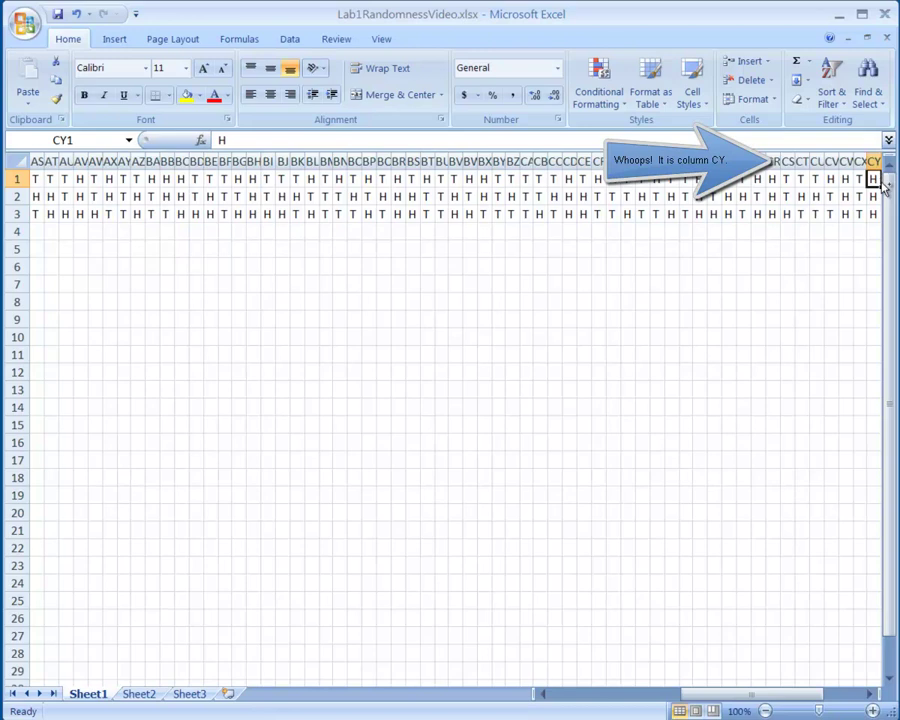
- Enter the label "H's:" in A1 and the formula =countif(d1:cy1,"H") in B1 to count the heads in row 1
key(ctrl+Home)
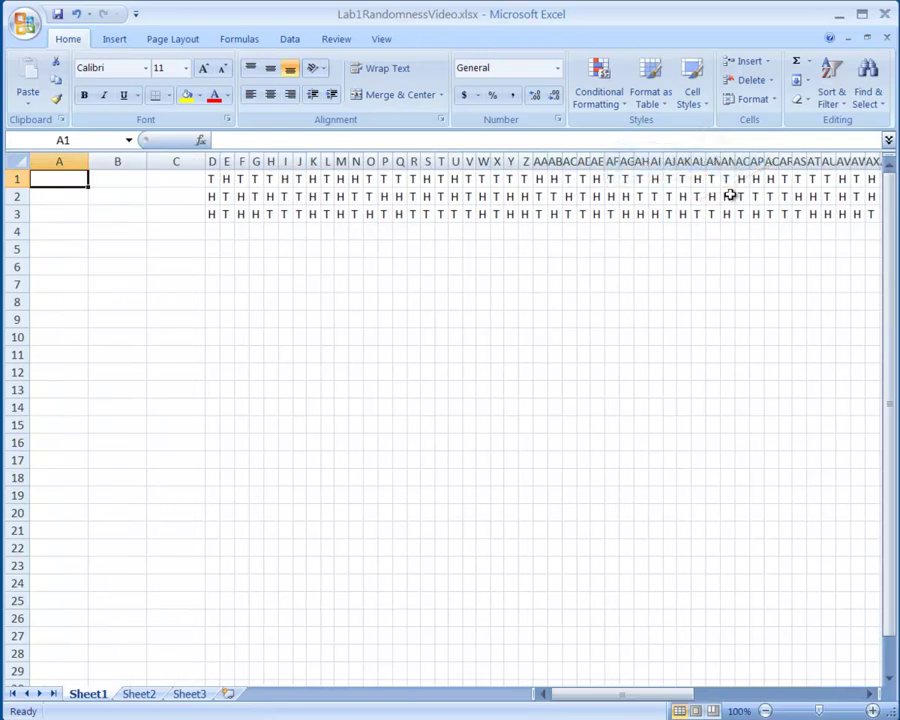
text(H's:)
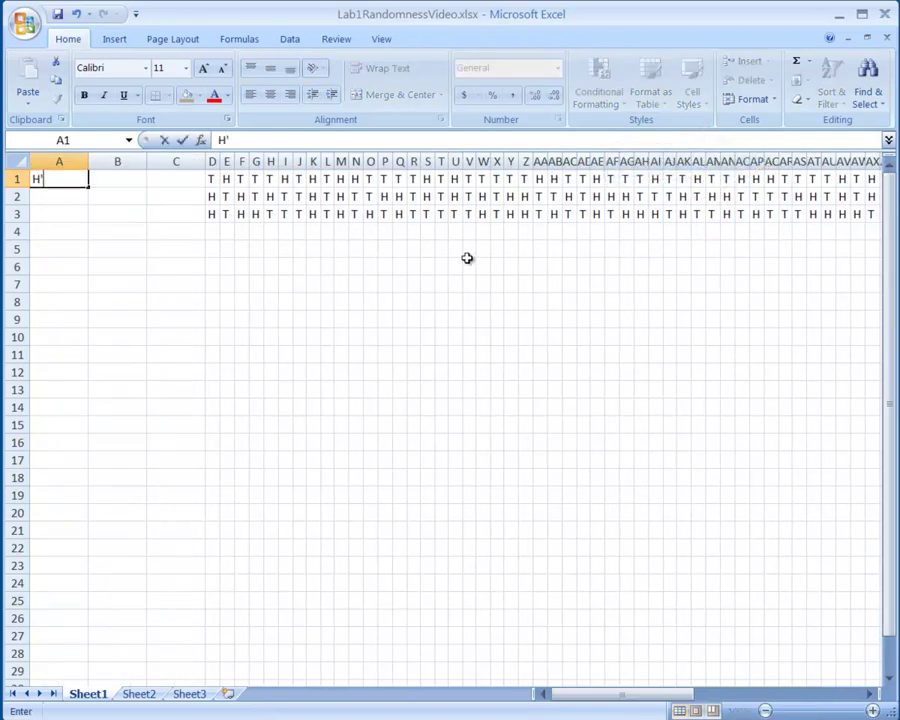
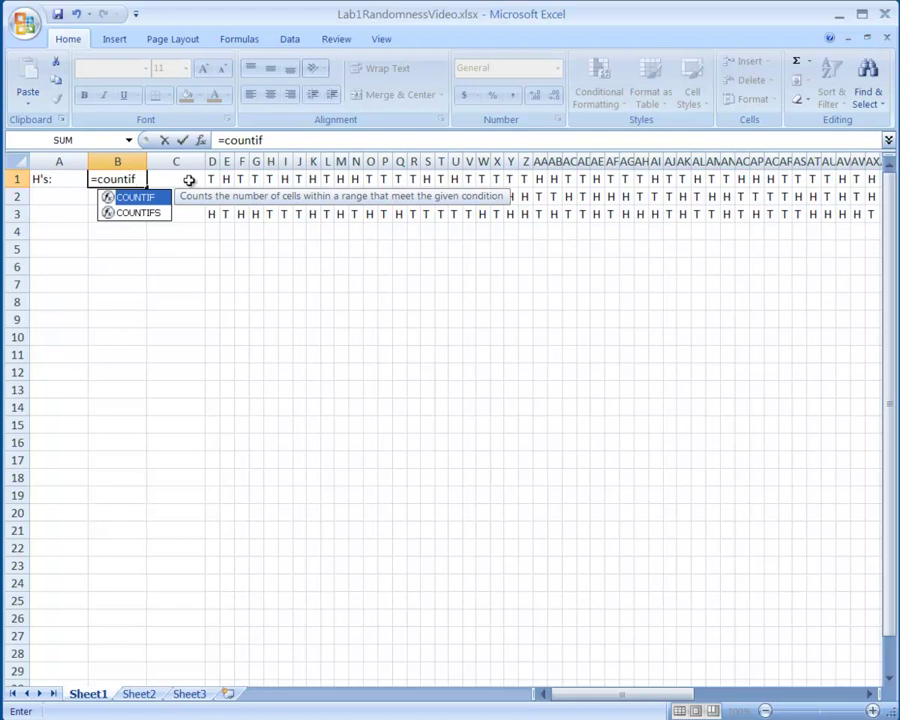
text(()
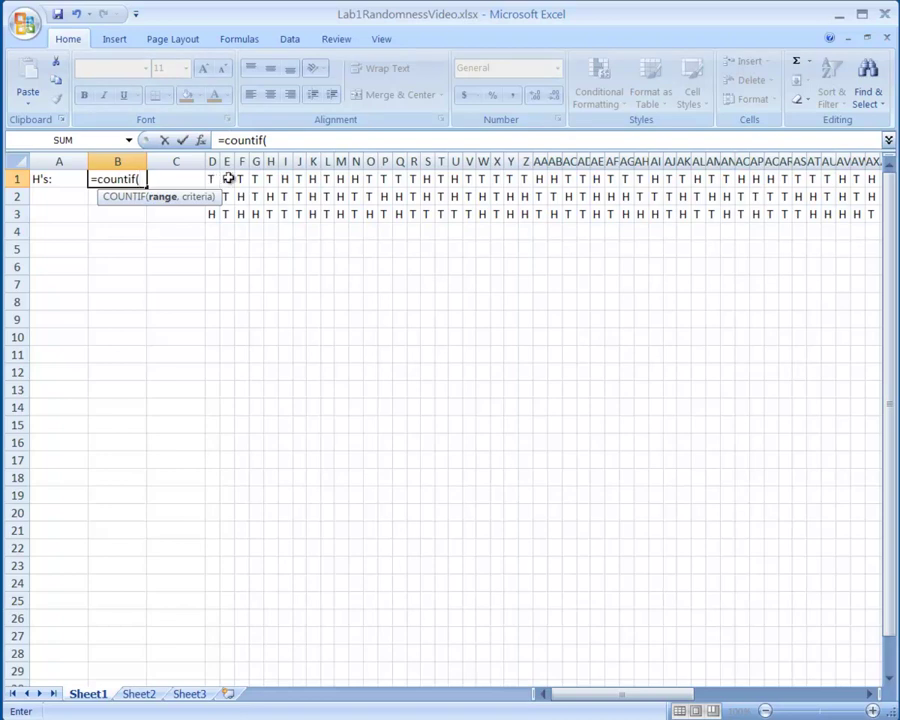
text(d1:cy1)
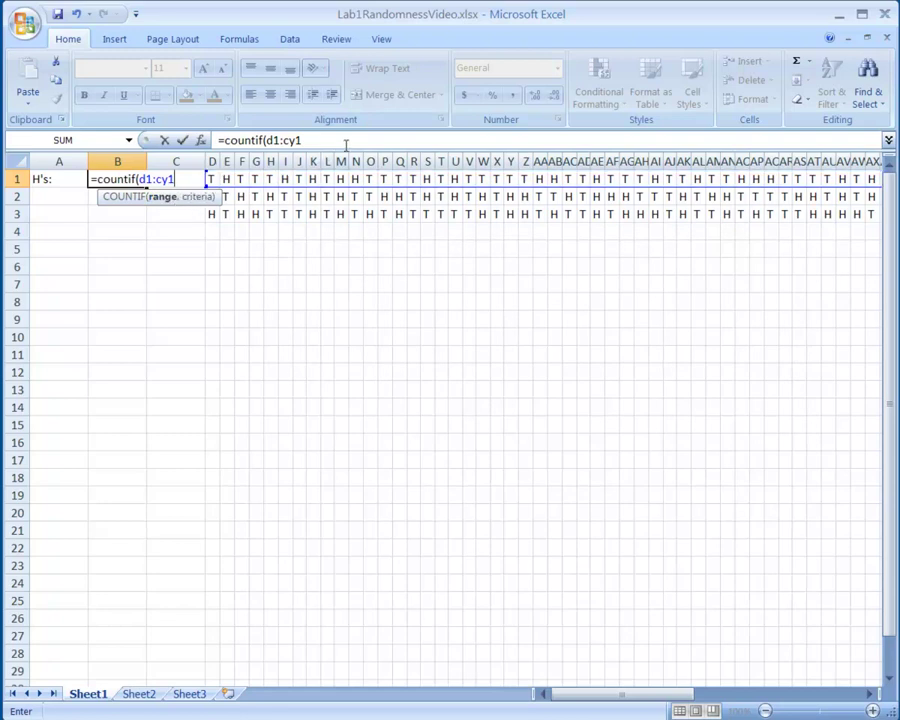
text(,)
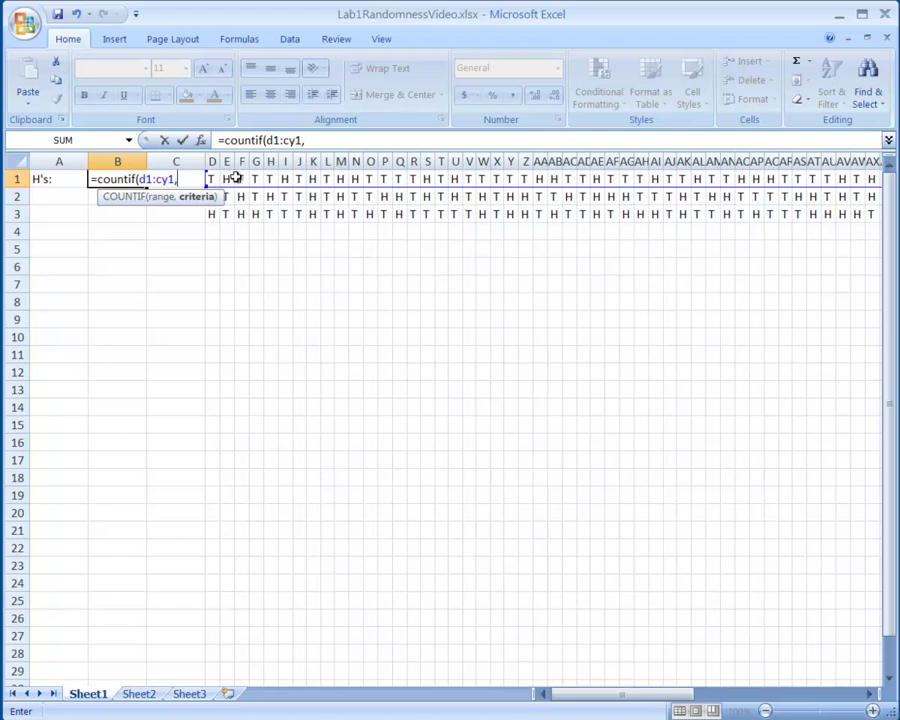
text("H"))
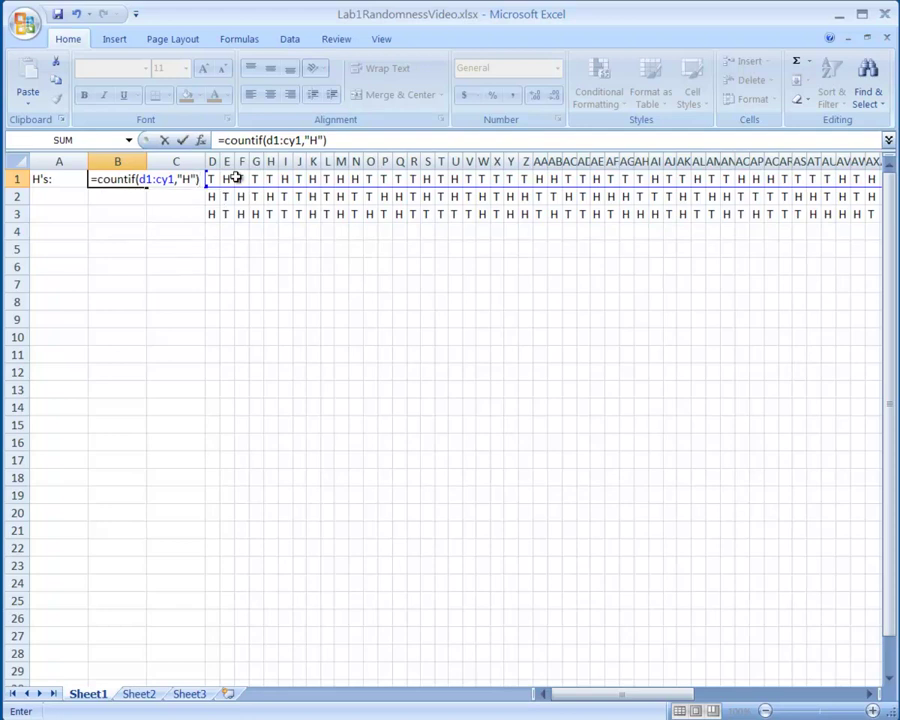
key(Return)
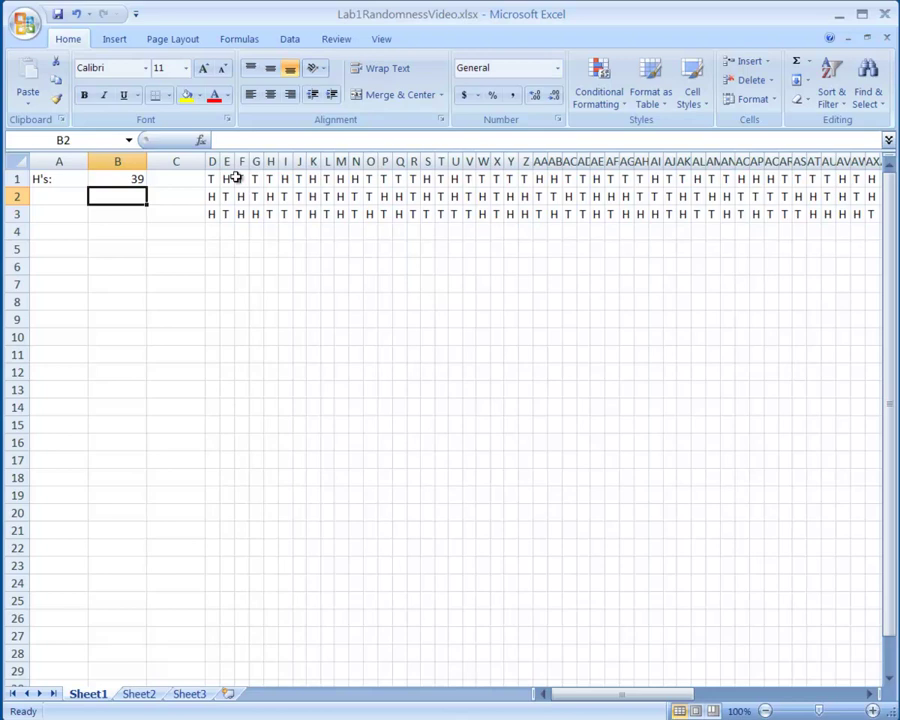
- Fill the label and heads-count formula from A1:B1 down through row 3
key(Up)
key(Left)
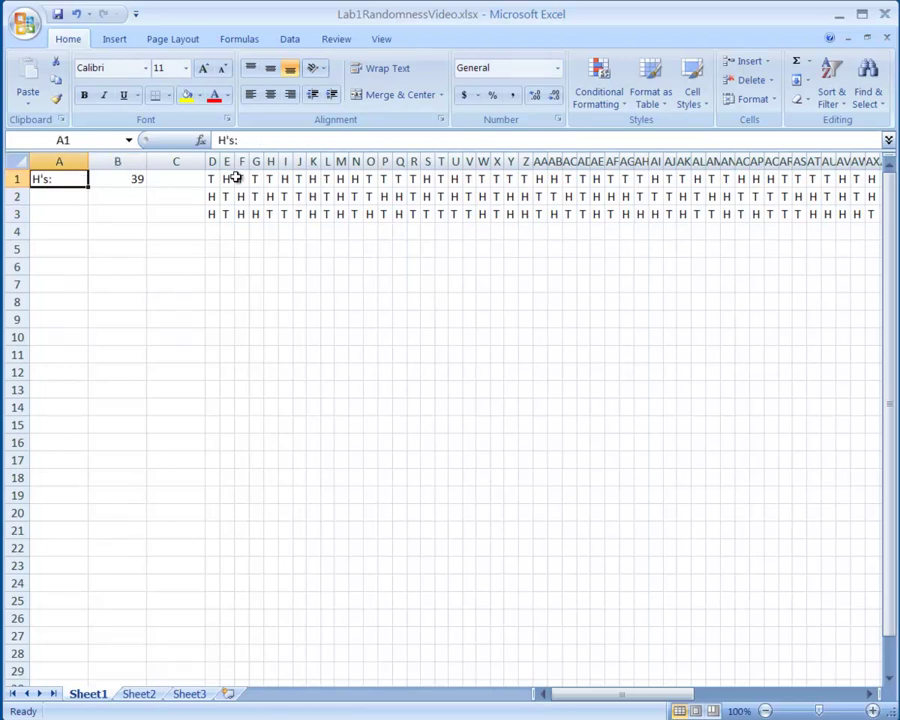
key(Right)
key(Left)
key(Right)
key(Left)
key(shift+Right)
key(shift+Down)
key(shift+Down)
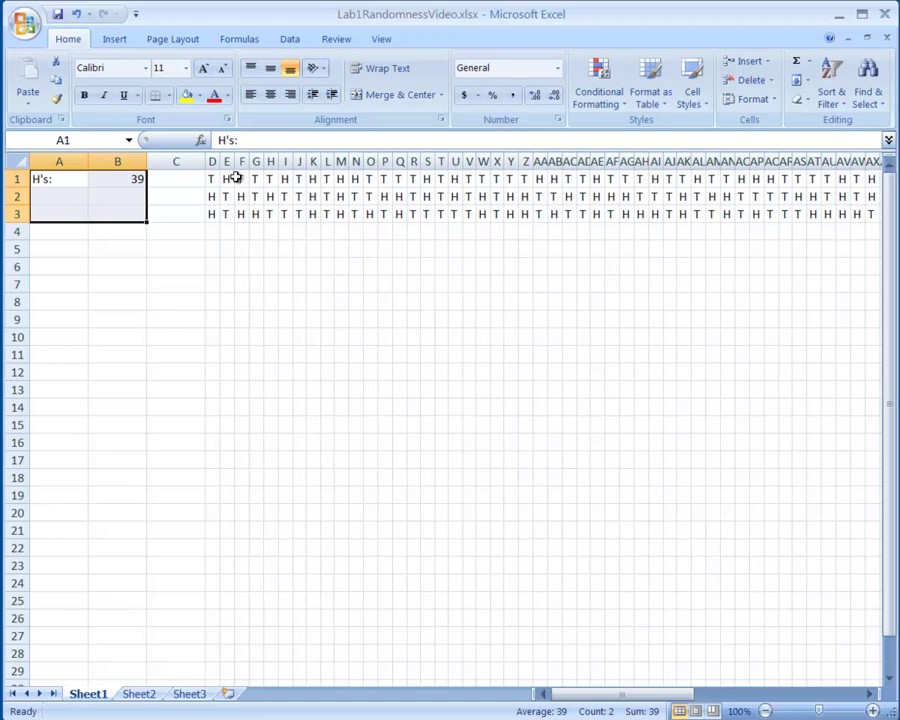
key(ctrl+d)
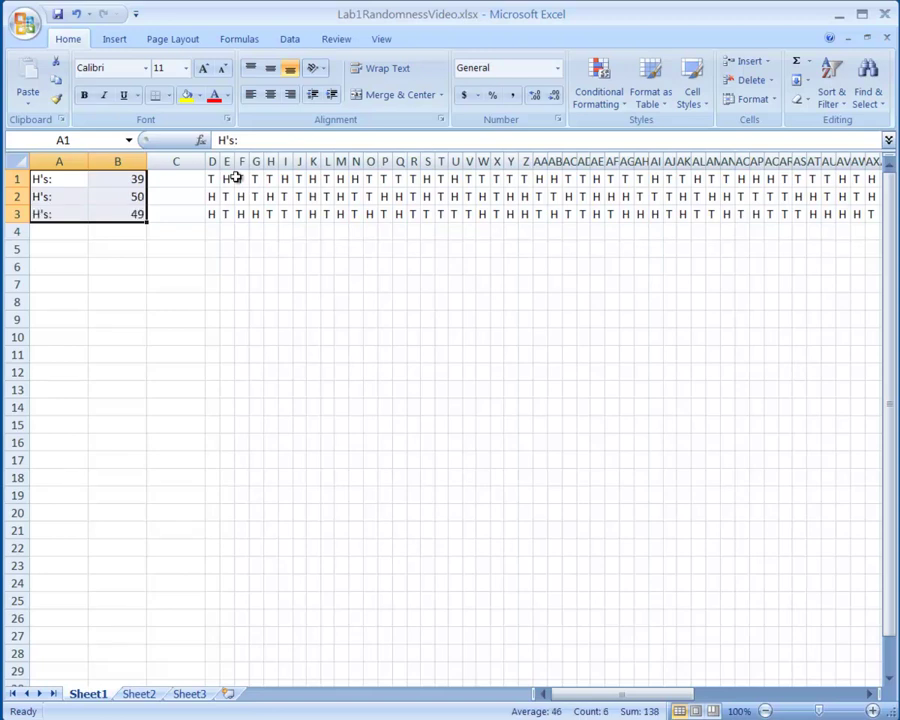
- Examine the COUNTIF formulas in B1 to B3 to compare the row each one refers to
click(70, 181)
click(125, 179)
click(129, 197)
click(129, 178)
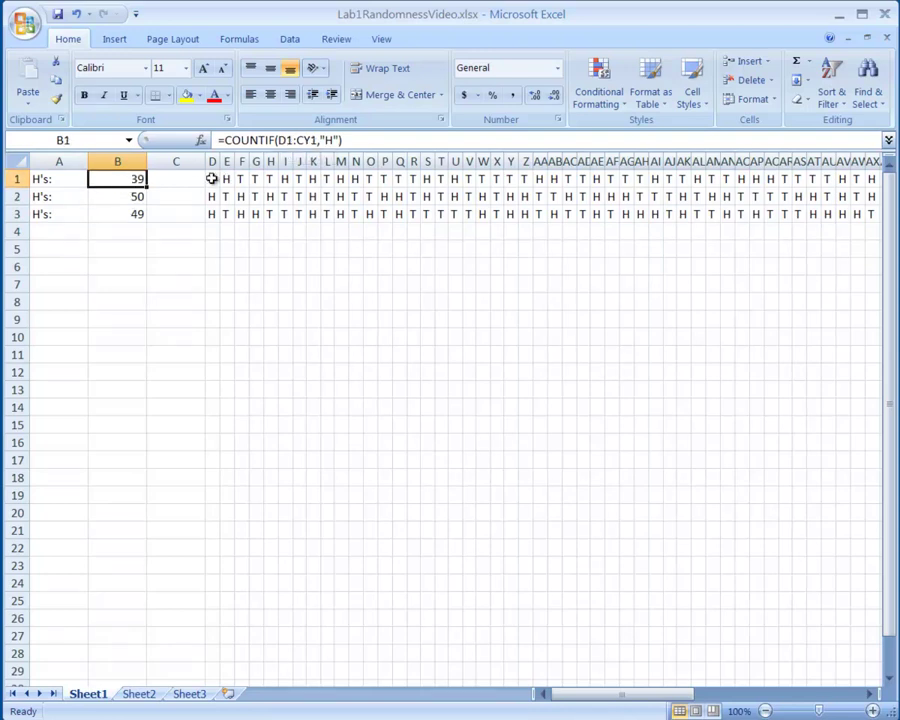
click(133, 196)
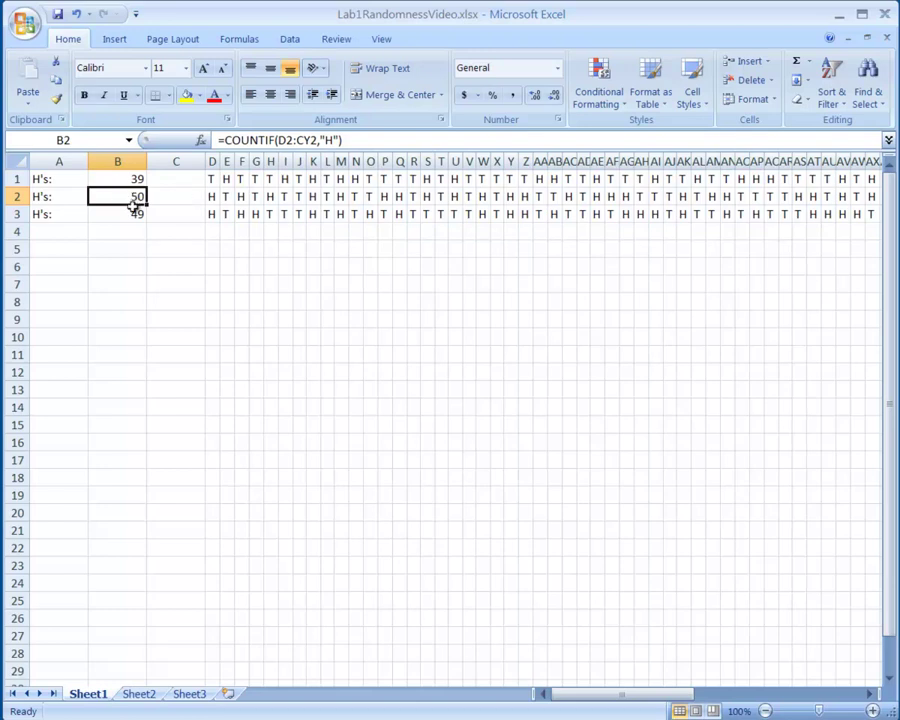
click(130, 212)
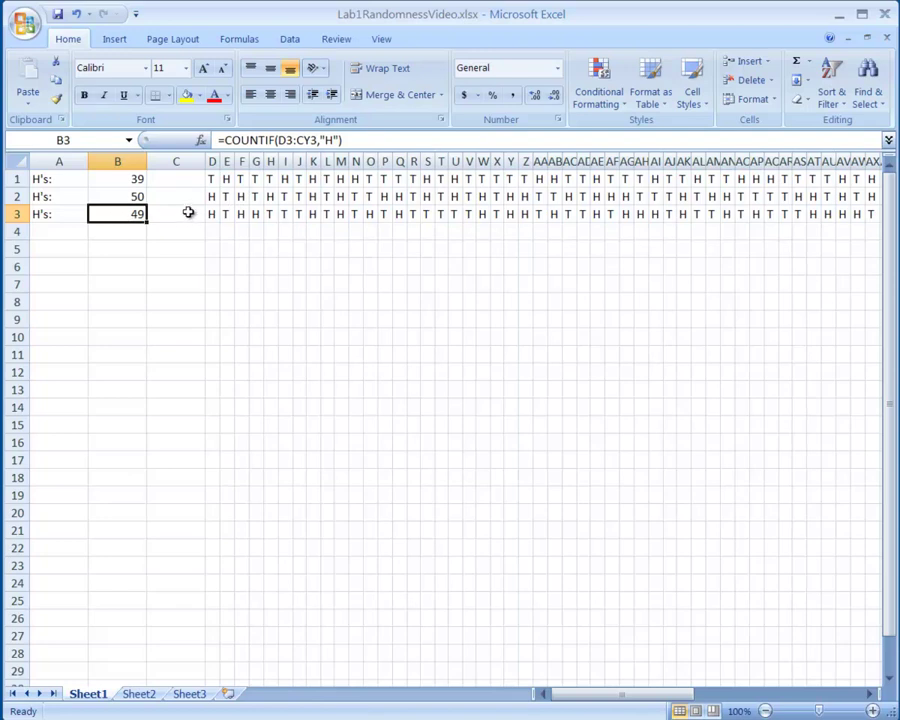
key(Up)
key(Up)
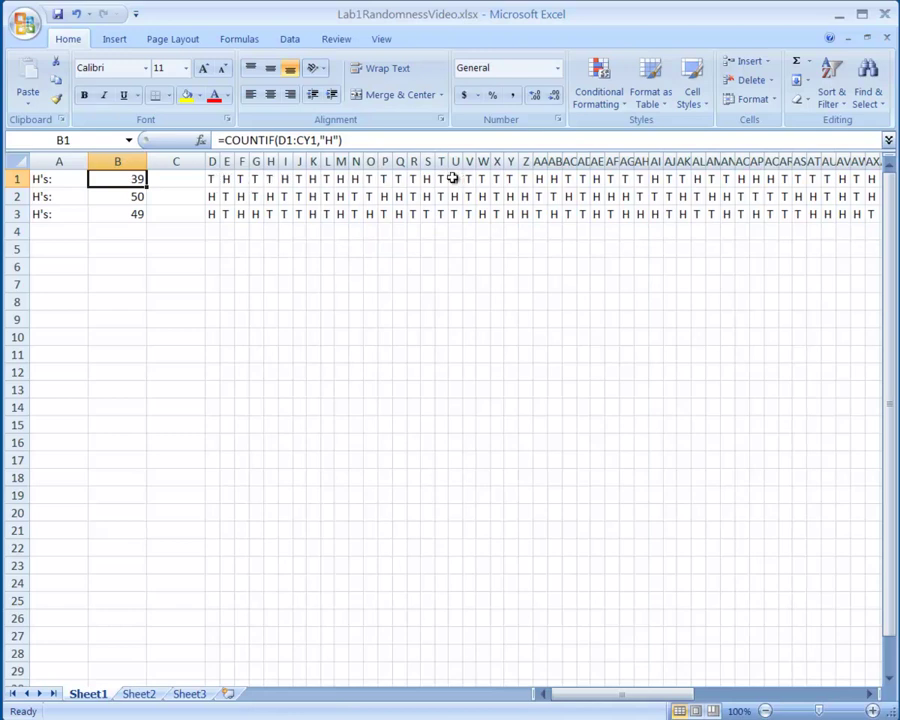
- Examine the consecutive flips in D1, E1 and F1 to identify switches between neighbouring entries
click(213, 179)
click(224, 179)
click(213, 179)
click(223, 179)
click(212, 179)
click(225, 179)
click(238, 179)
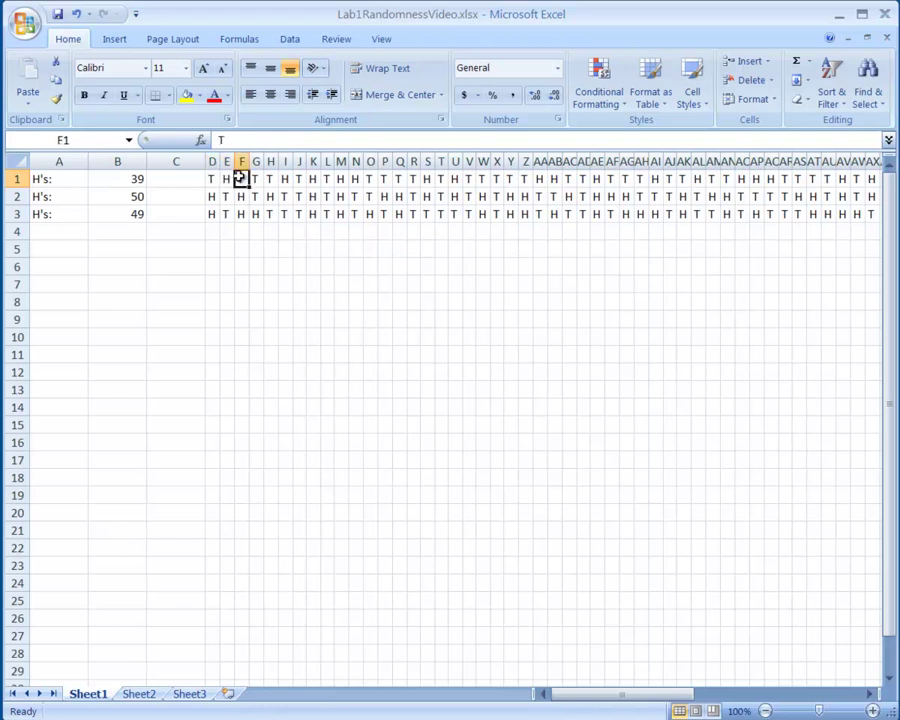
click(226, 179)
click(238, 179)
- Insert a blank row beneath the first sequence and another beneath the second sequence
click(12, 196)
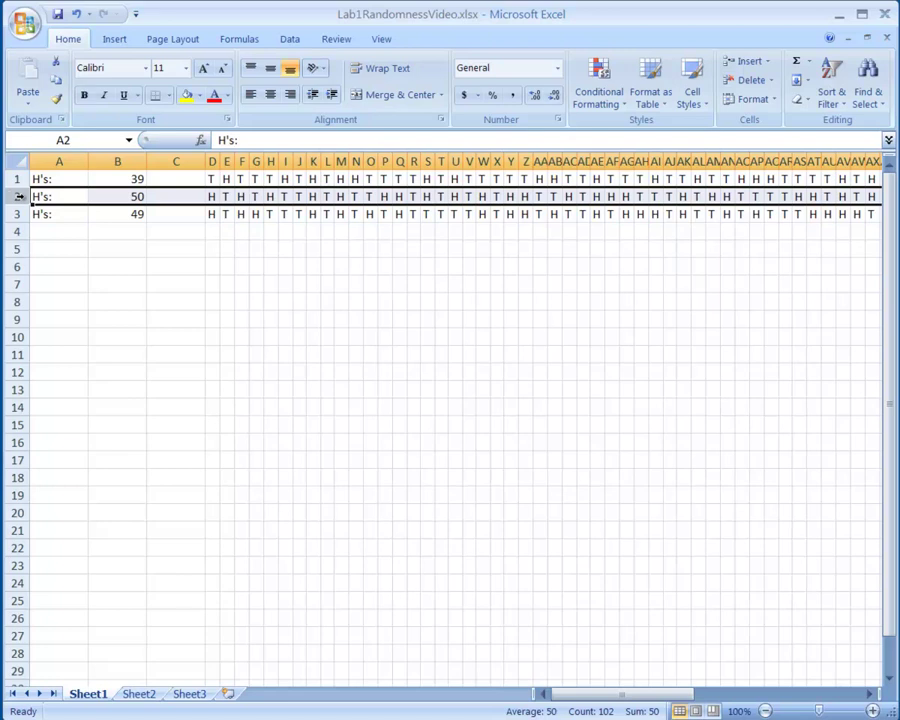
right_click(16, 197)
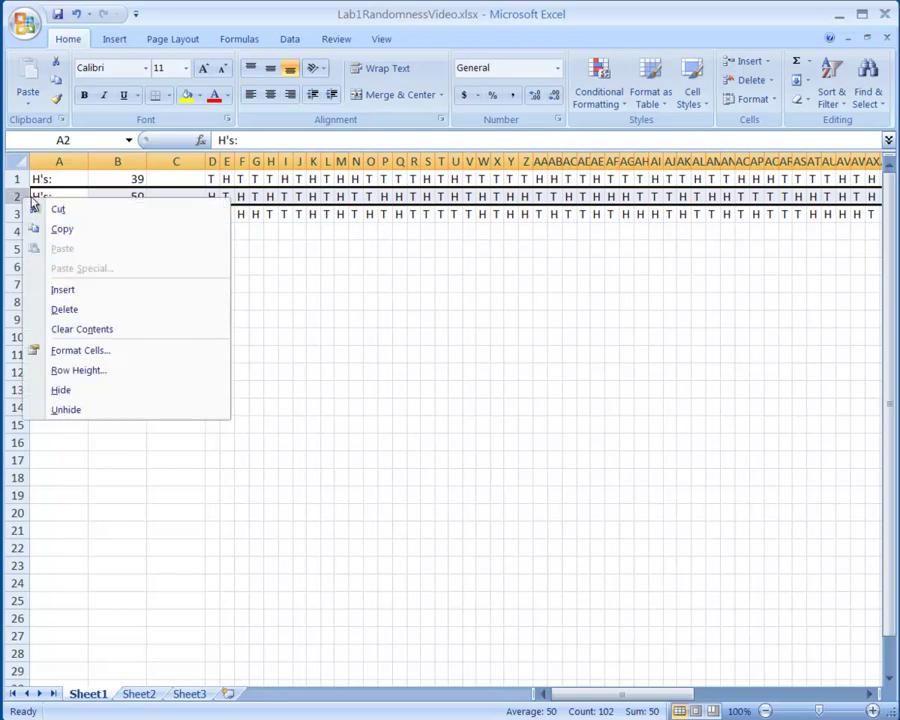
click(66, 288)
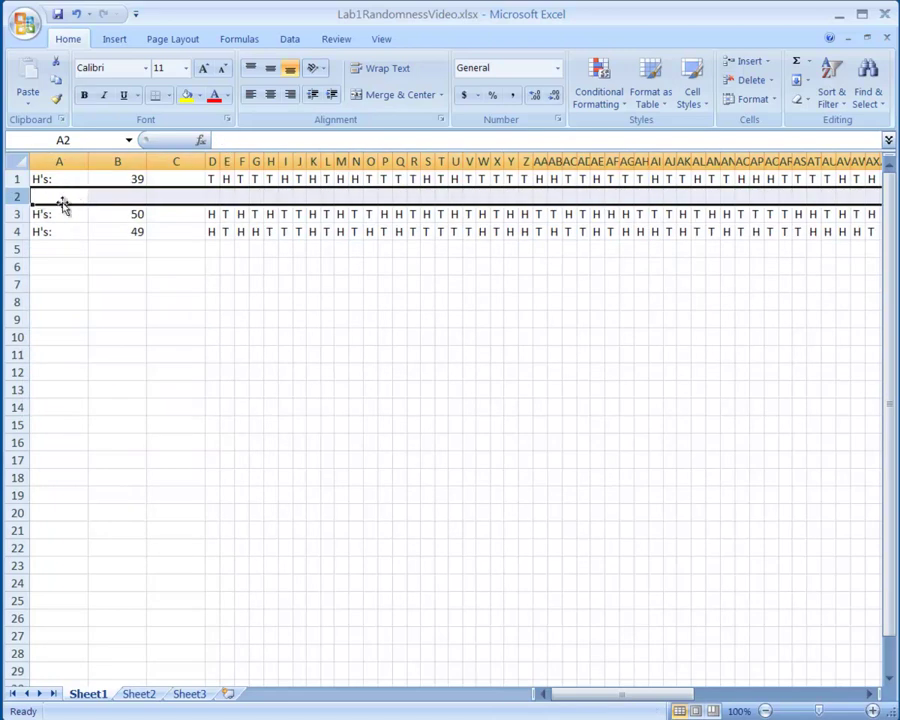
click(15, 231)
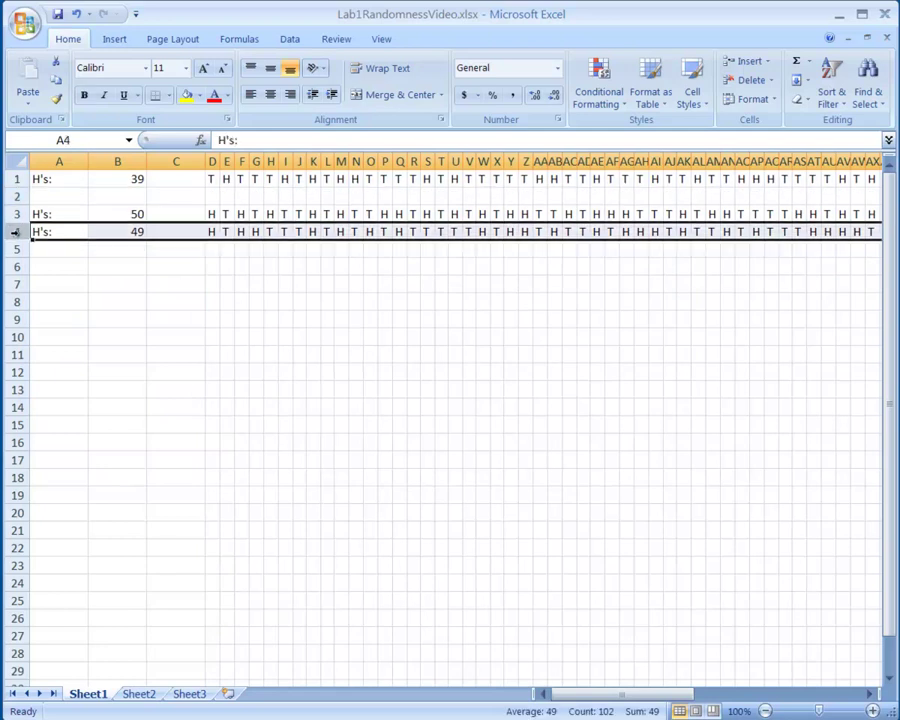
right_click(16, 232)
click(66, 322)
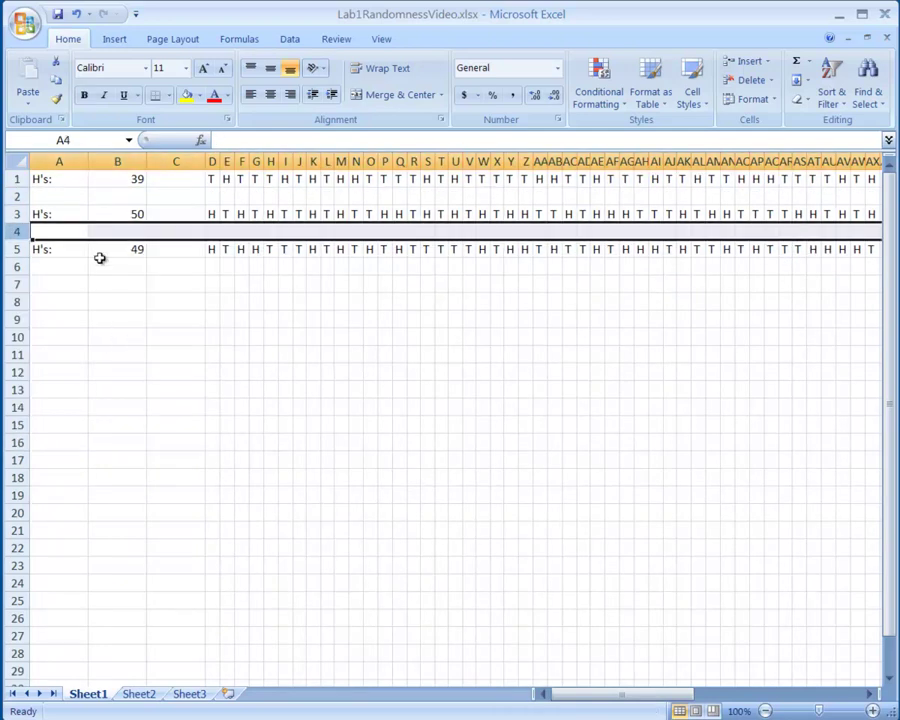
click(50, 266)
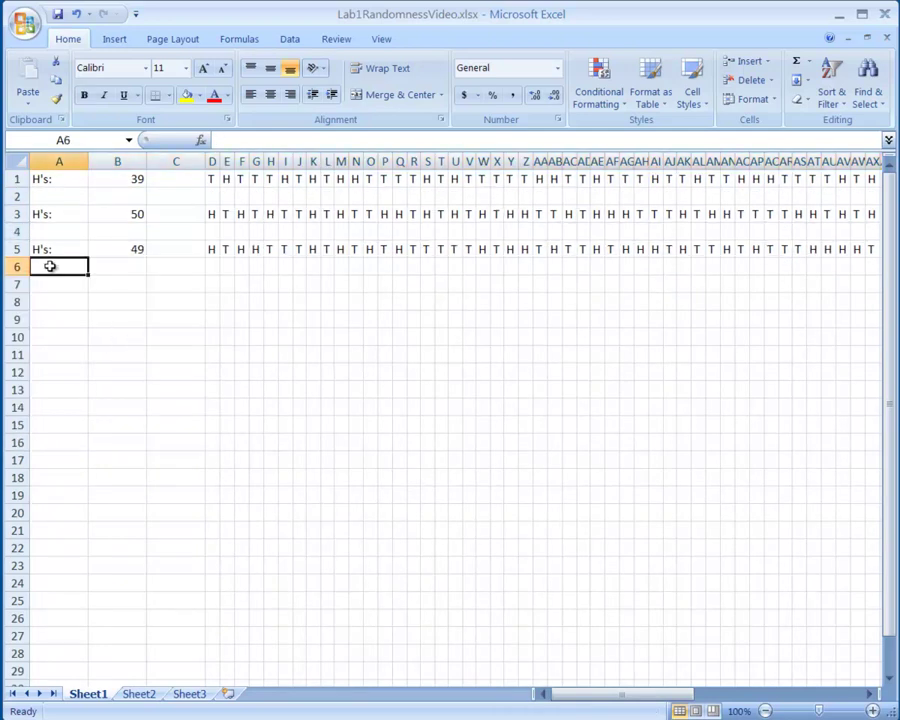
- Enter the label "Switches:" in A2, beneath the first sequence's heads label
click(76, 194)
text(Switch3s)
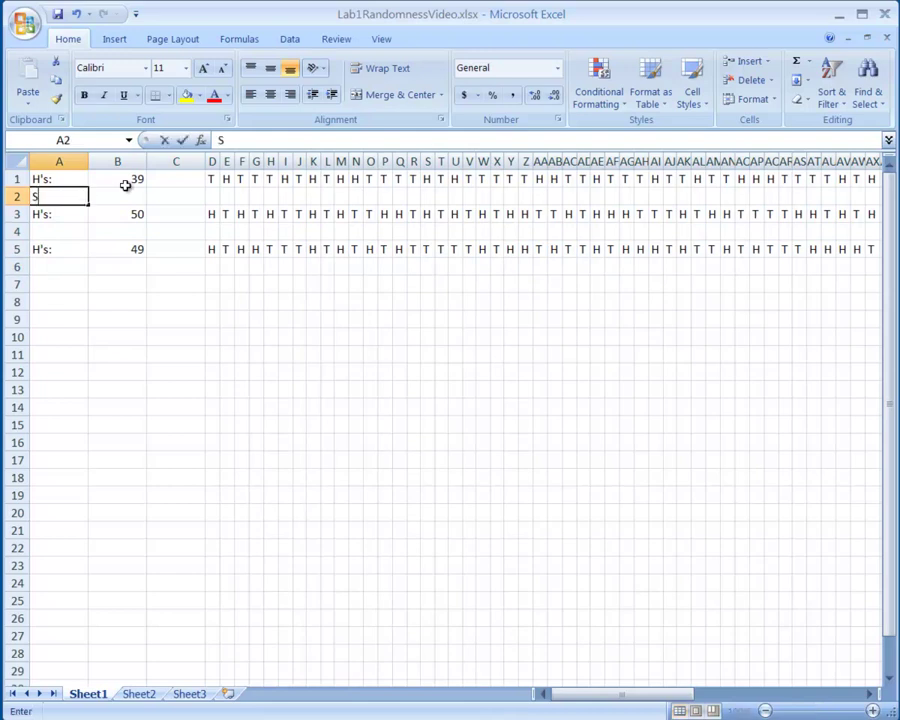
key(BackSpace)
key(BackSpace)
text(es:)
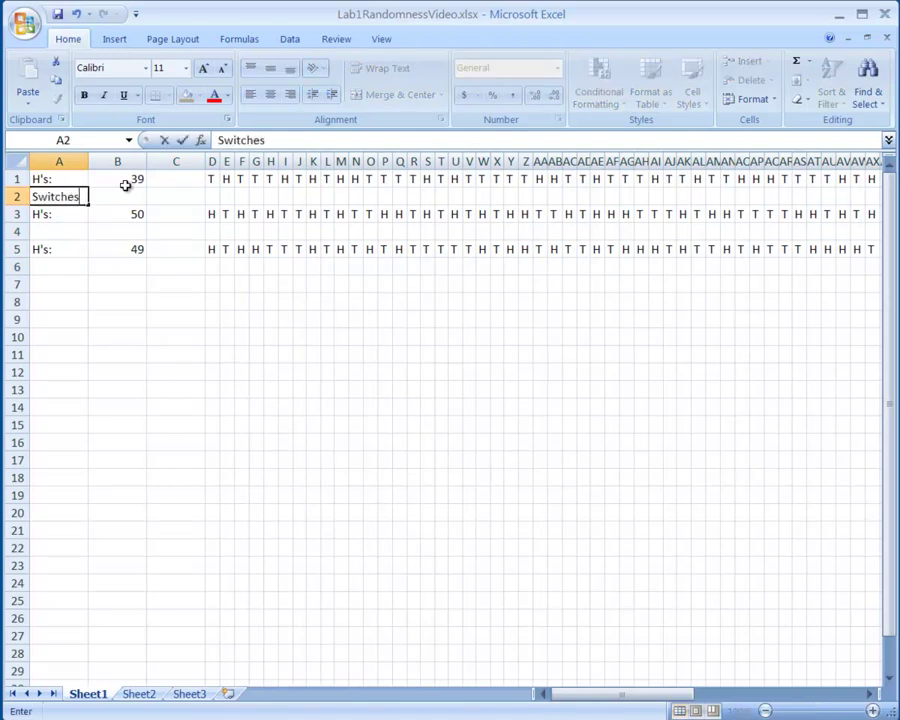
click(125, 189)
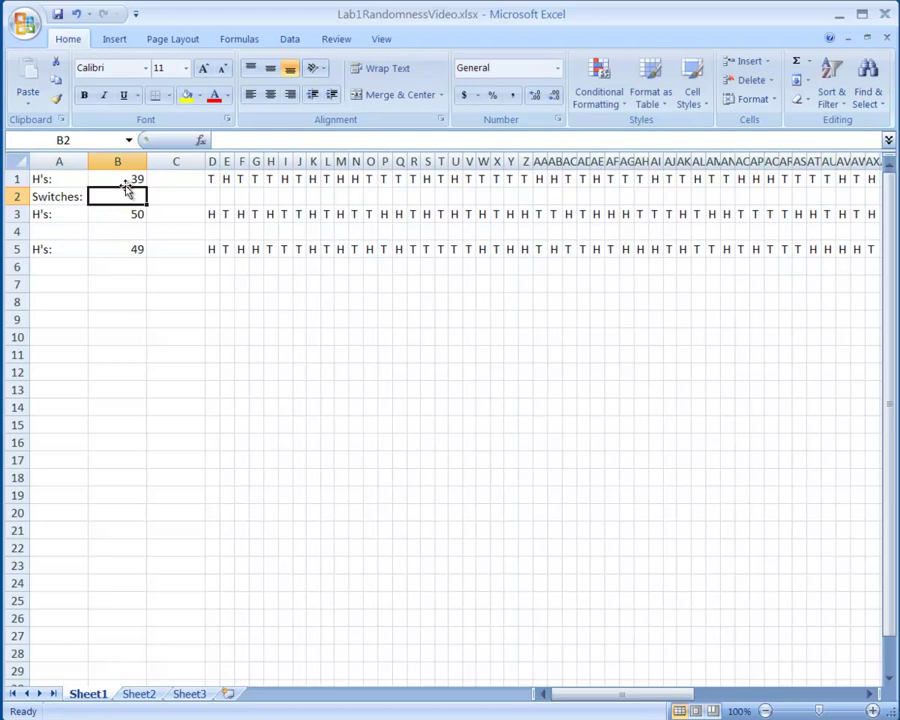
- Enter 0 in both E2 and F2 to mark flips that differ from the preceding one
key(Right)
key(Right)
key(Left)
key(Left)
key(Right)
key(Right)
key(Right)
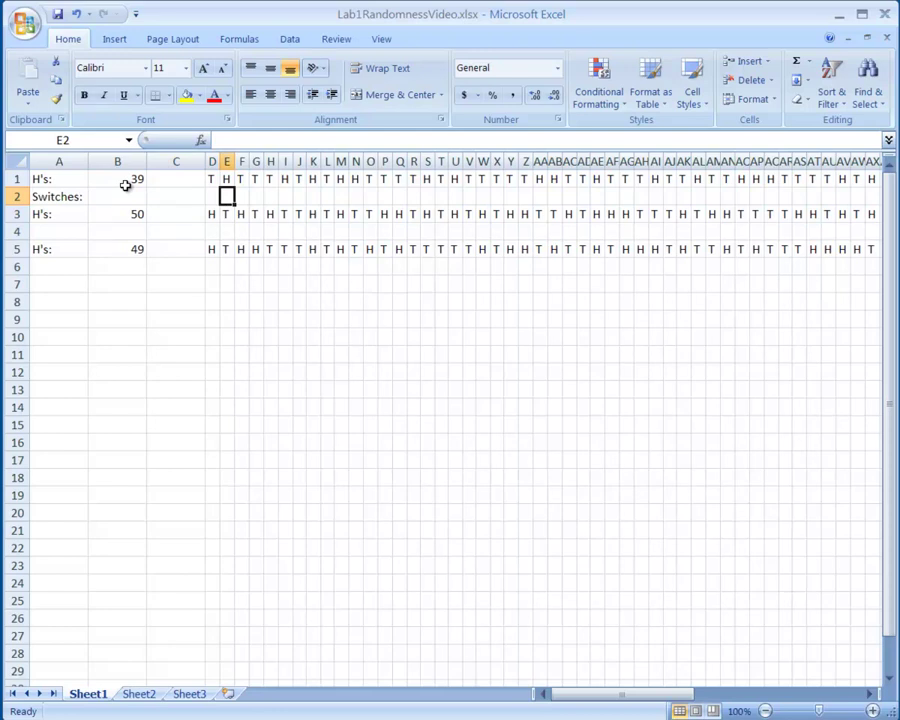
text(0)
key(Right)
text(0)
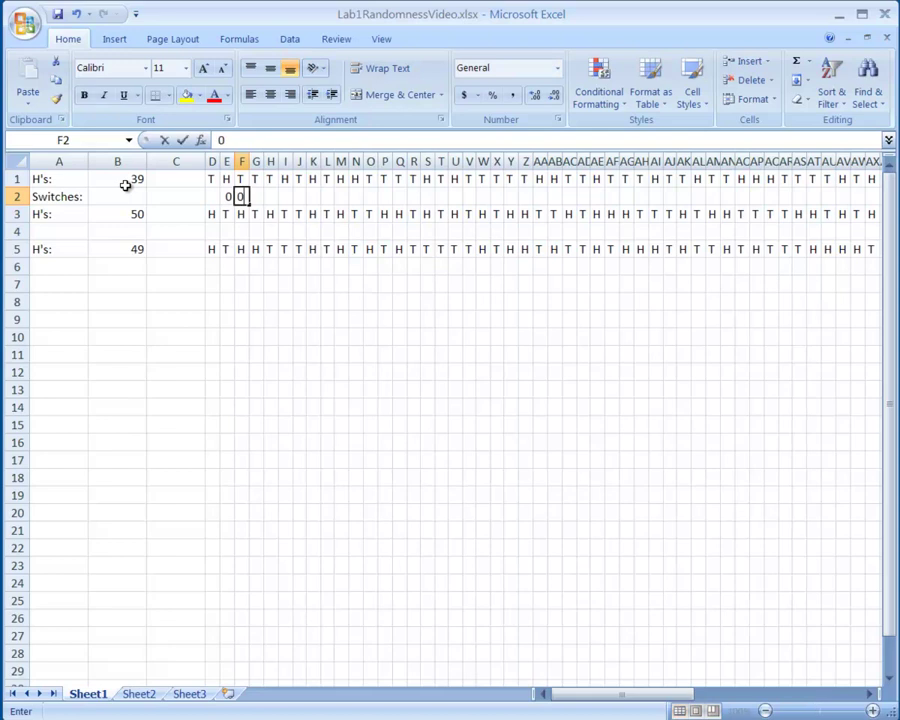
key(Up)
- Review the first flips in row 1 and enter 1 in G2 to mark a flip matching the preceding one
key(Left)
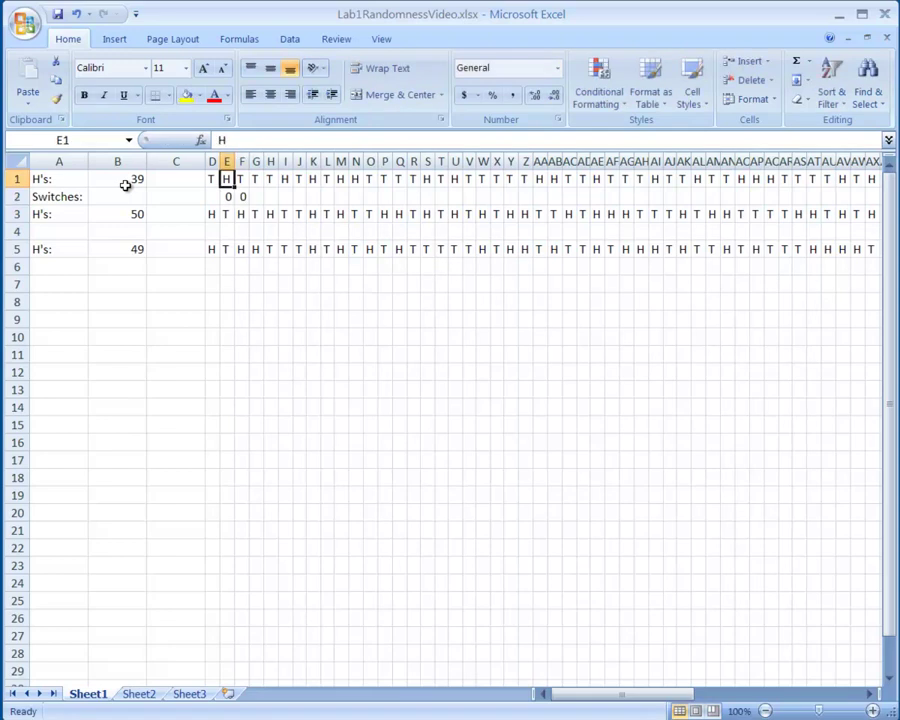
key(Left)
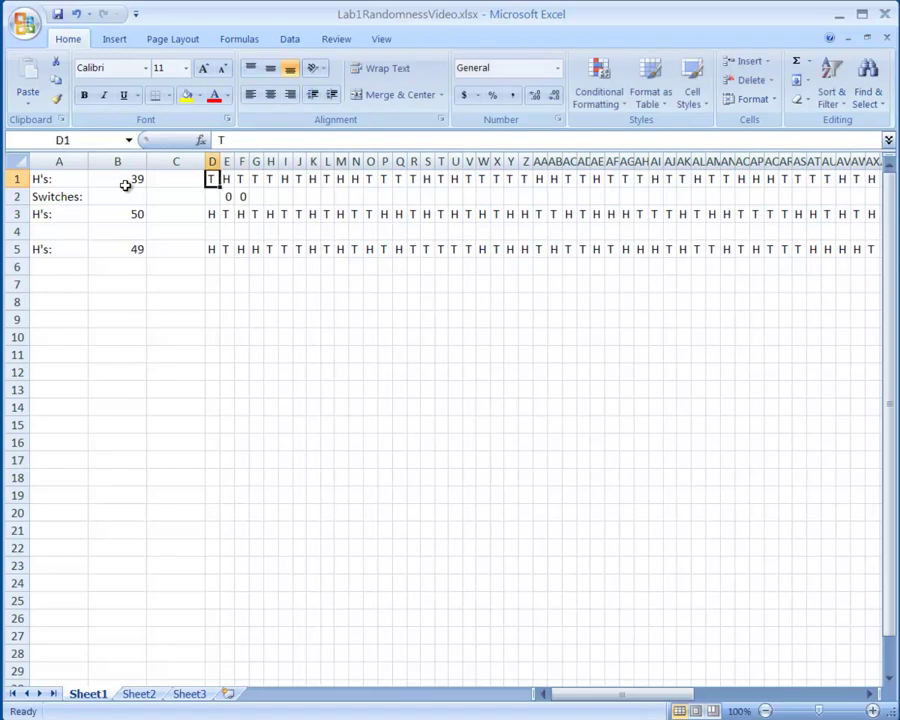
key(Right)
key(Right)
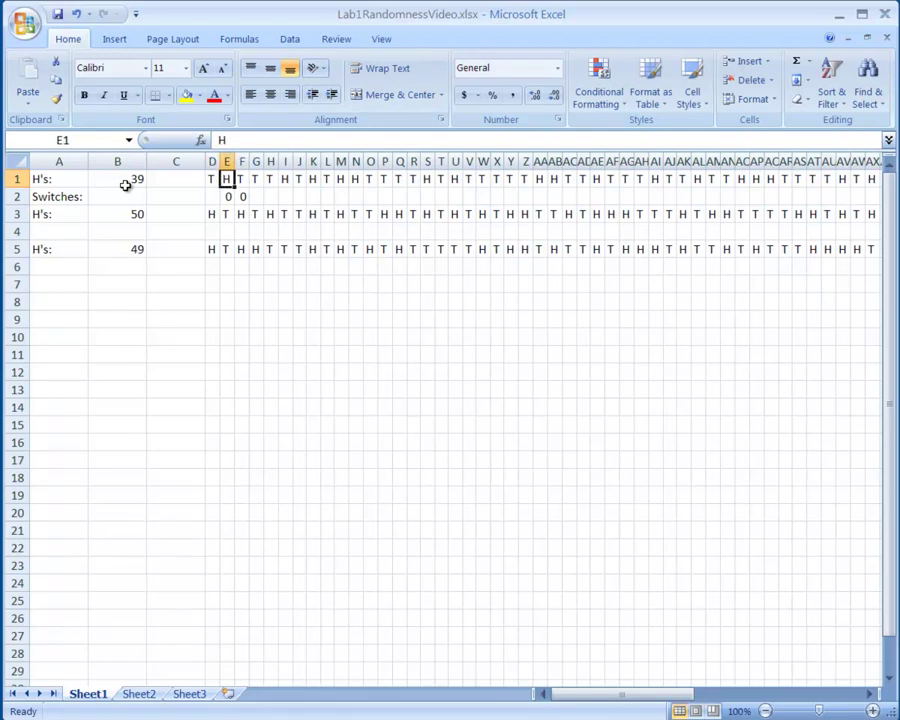
key(Down)
key(Right)
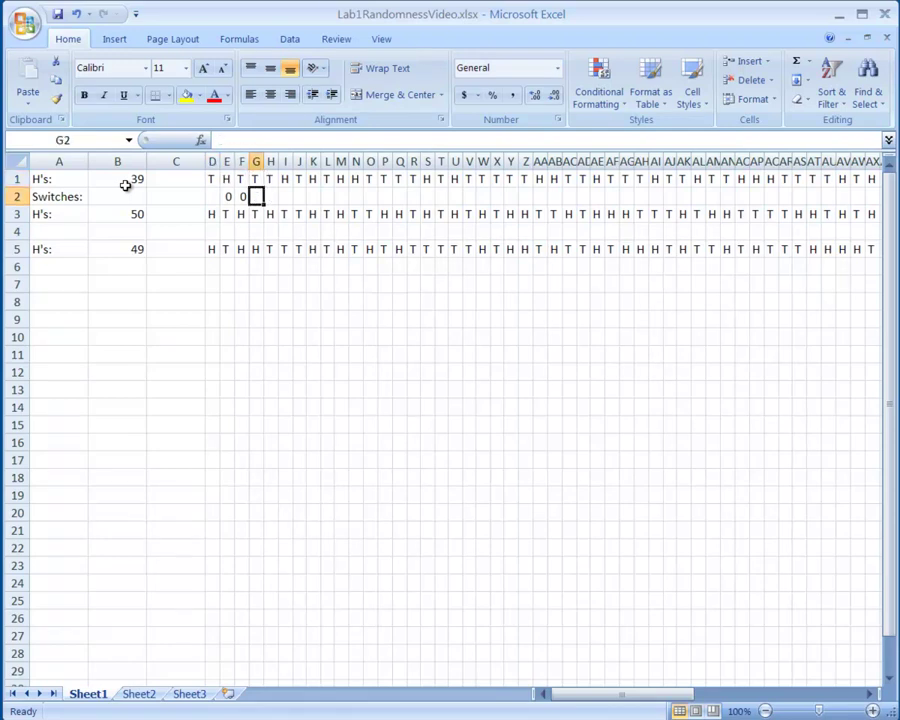
text(1)
key(Up)
- Continue the manual switch marks with 1 in H2, 0 in I2 and 0 in J2
key(Left)
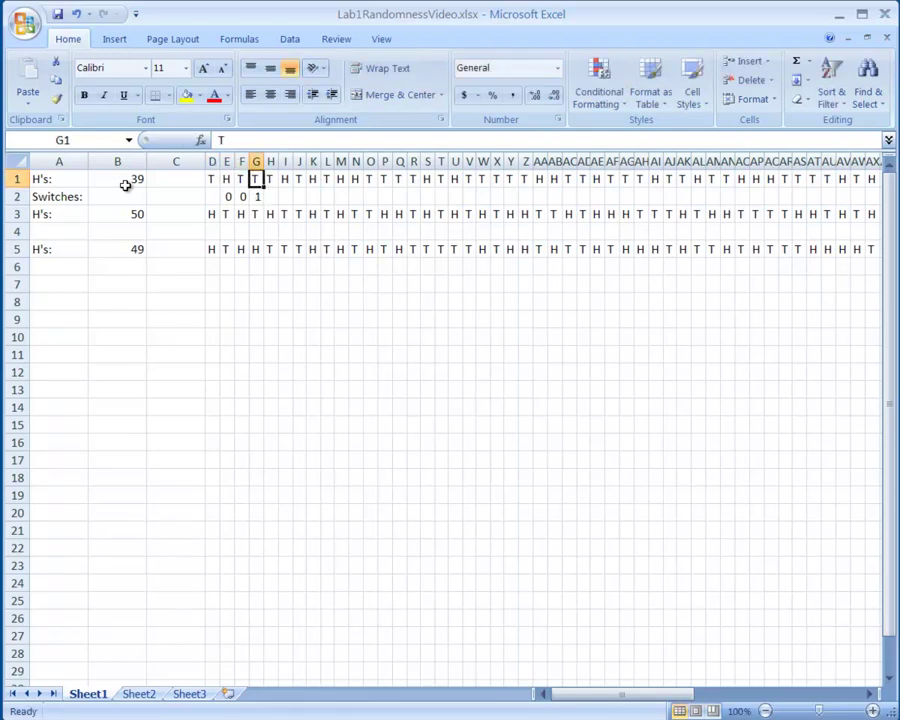
key(Right)
key(Right)
key(Down)
text(1)
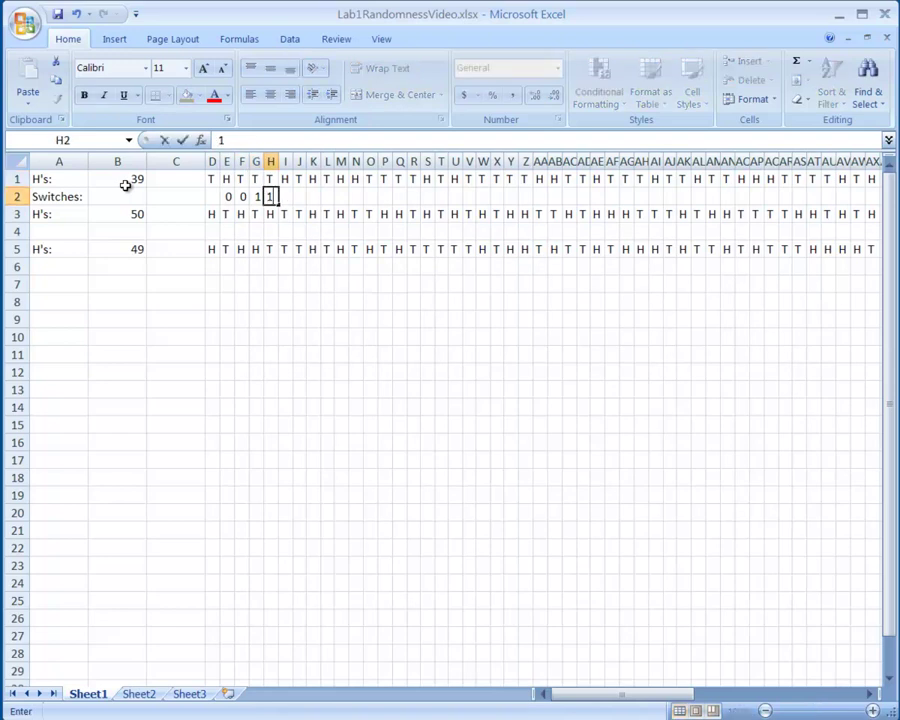
key(Right)
text(0)
key(Right)
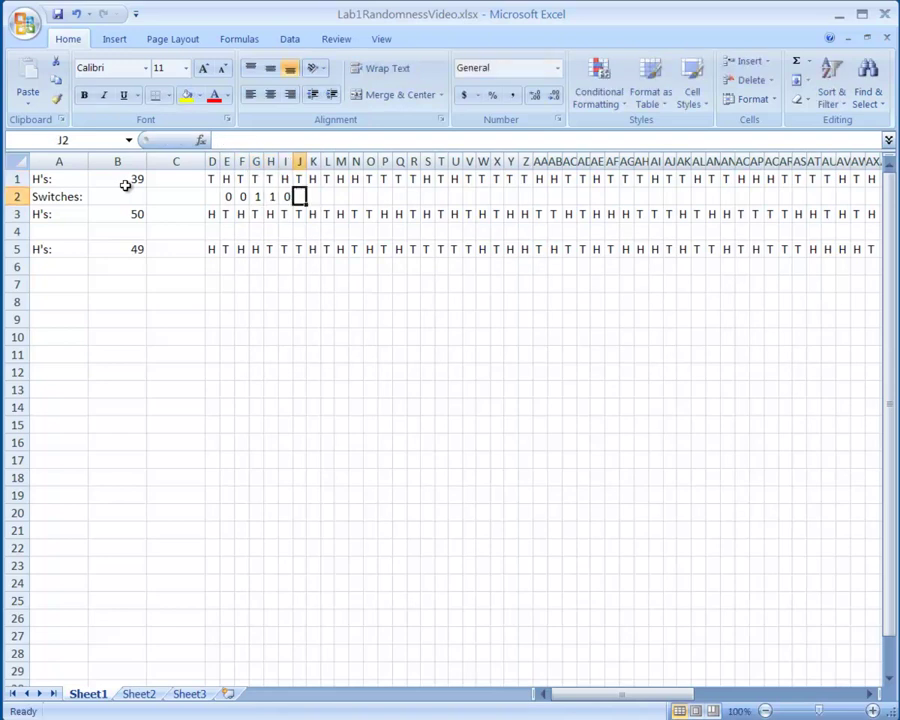
text(0)
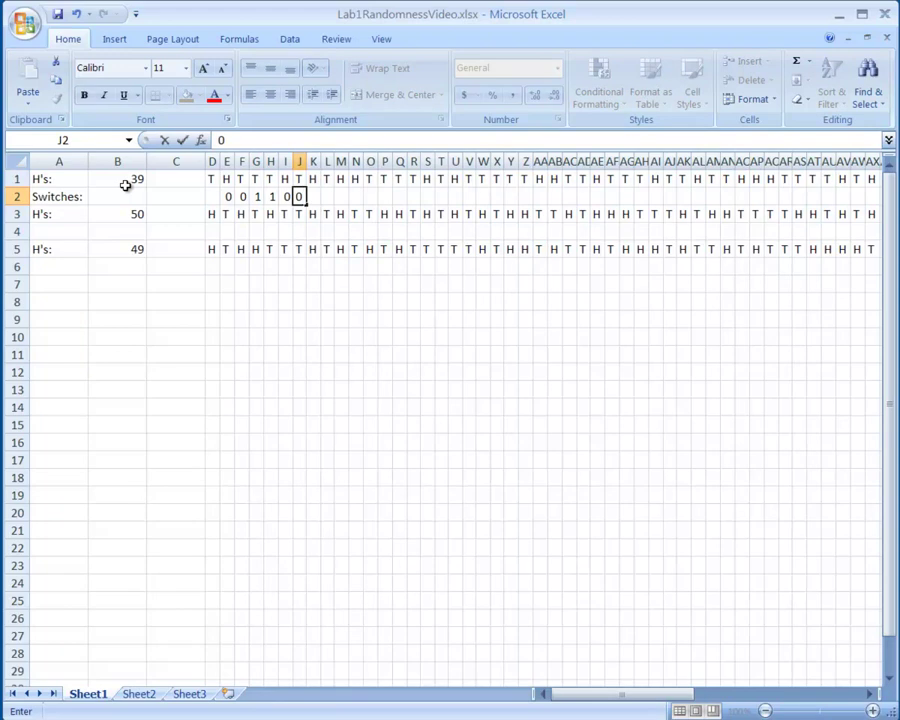
key(Left)
- Replace the manual mark in E2 with the formula =if(e1=d1,1,0)
key(Left)
key(Left)
key(Left)
key(Left)
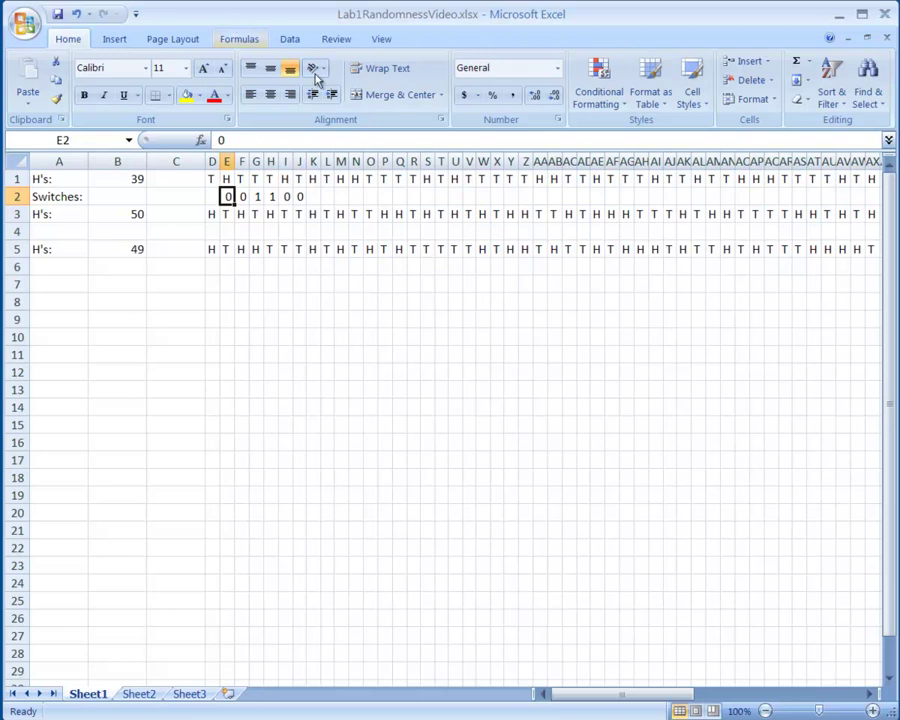
drag(240, 139, 208, 140)
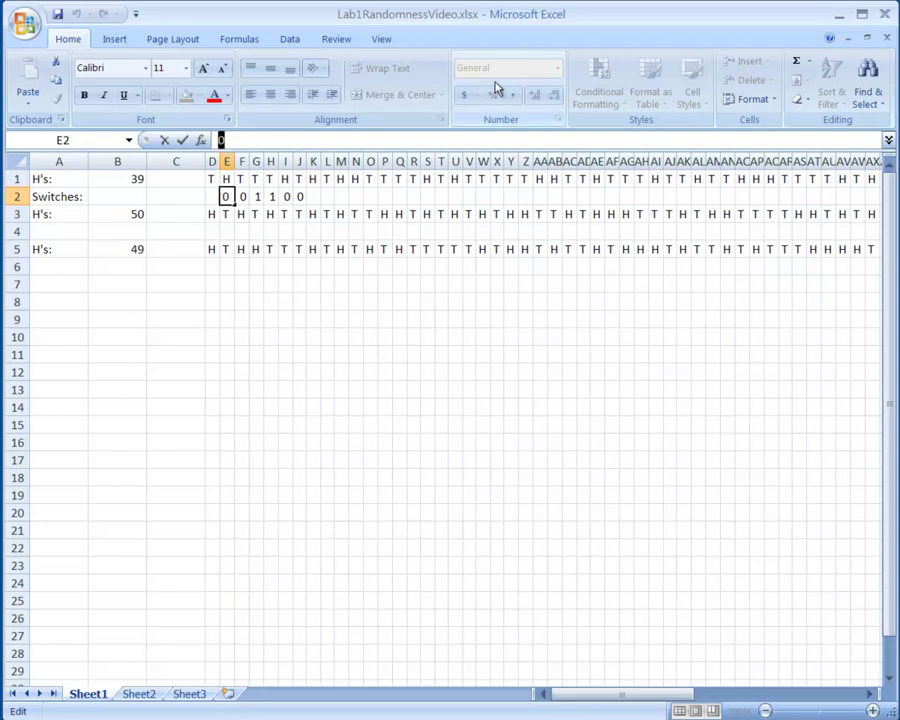
text(=)
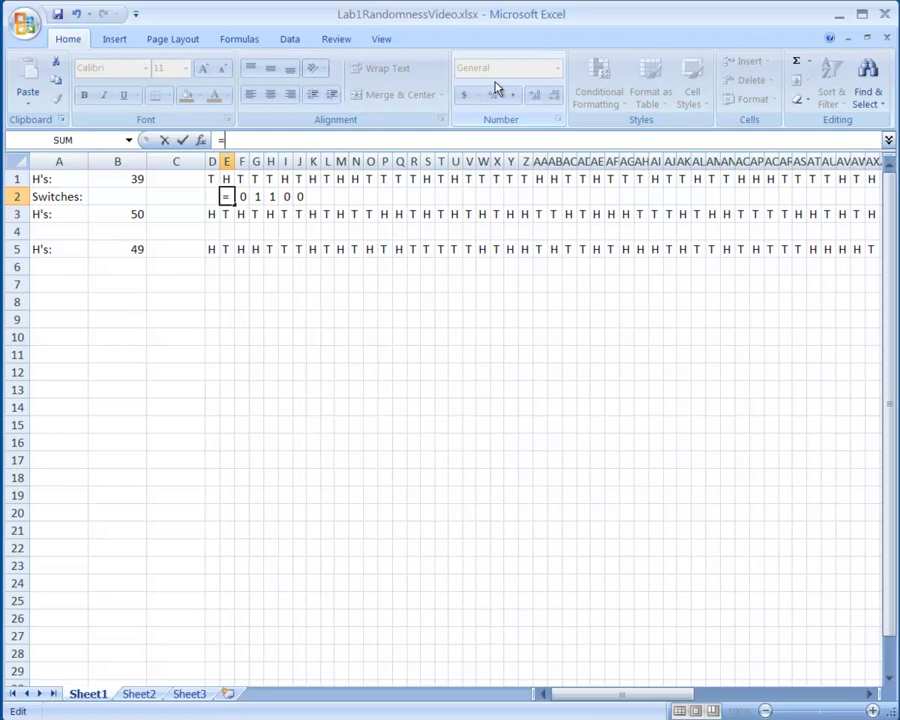
text(if)
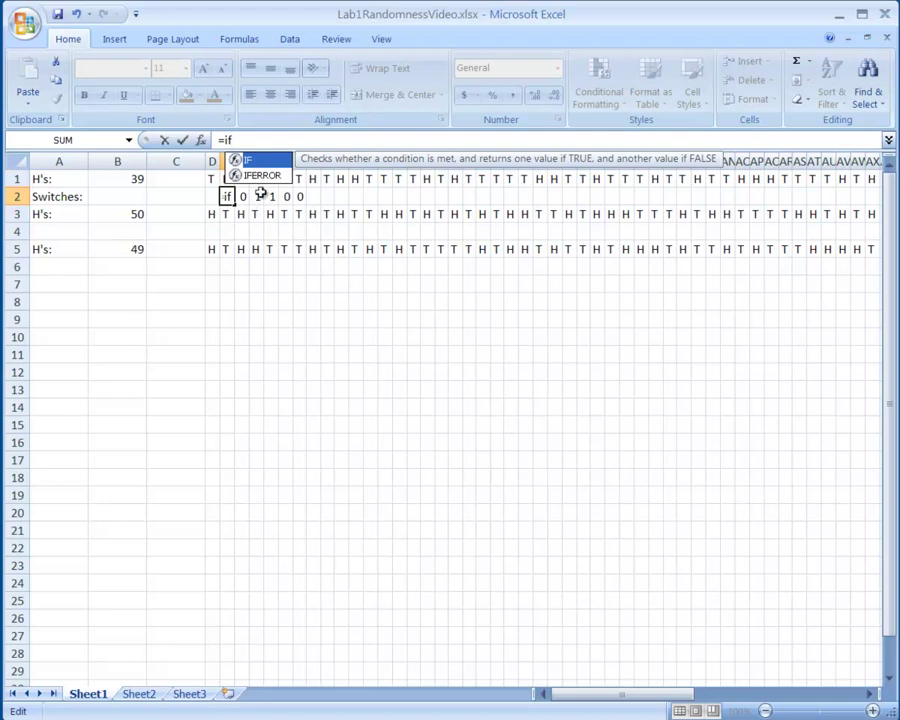
text(()
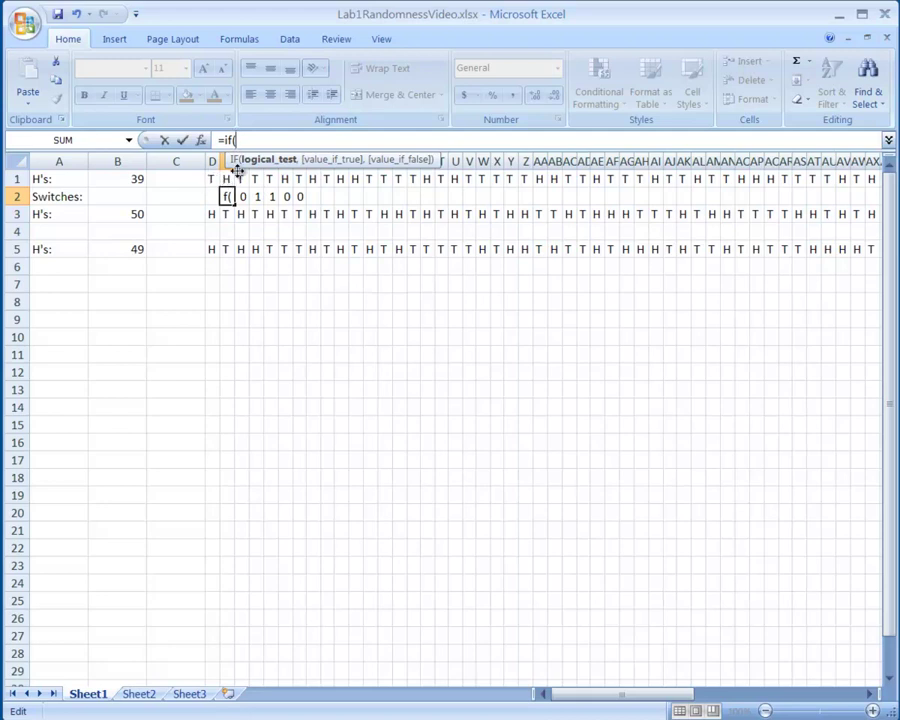
text(e1)
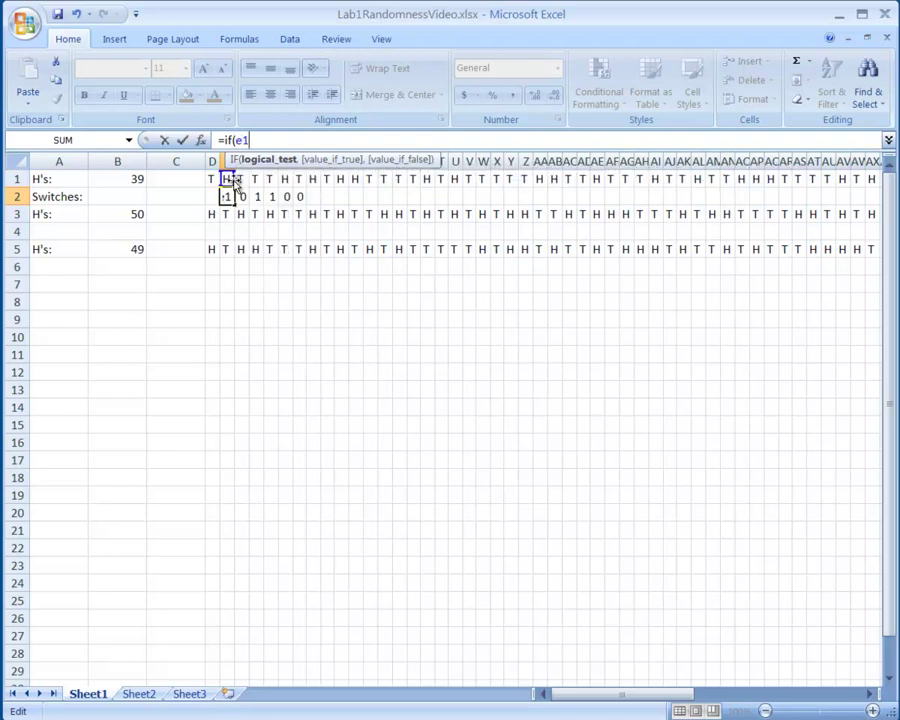
text(=d1)
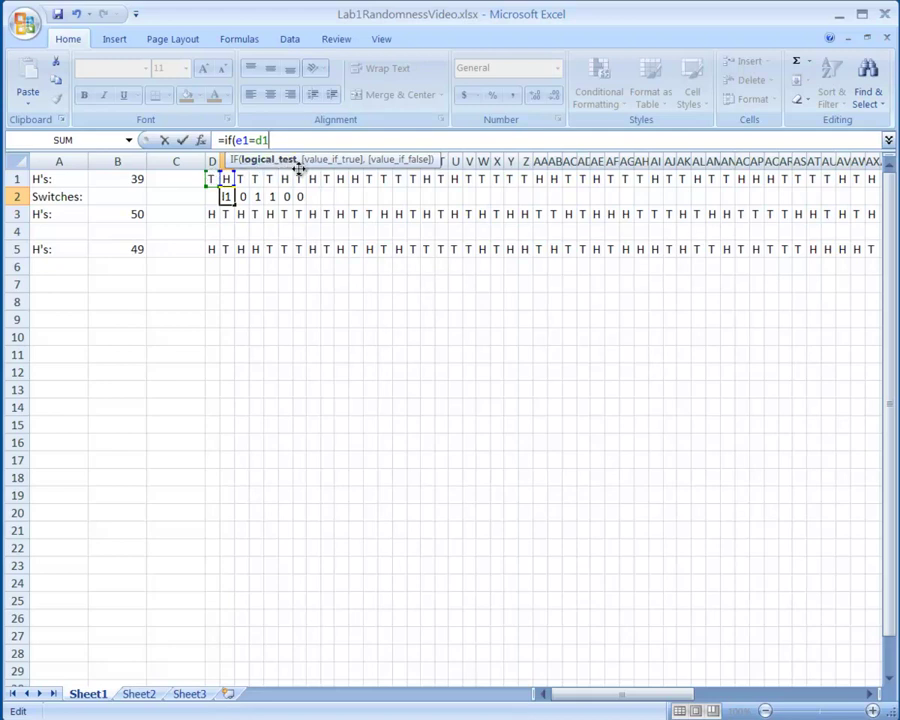
text(,)
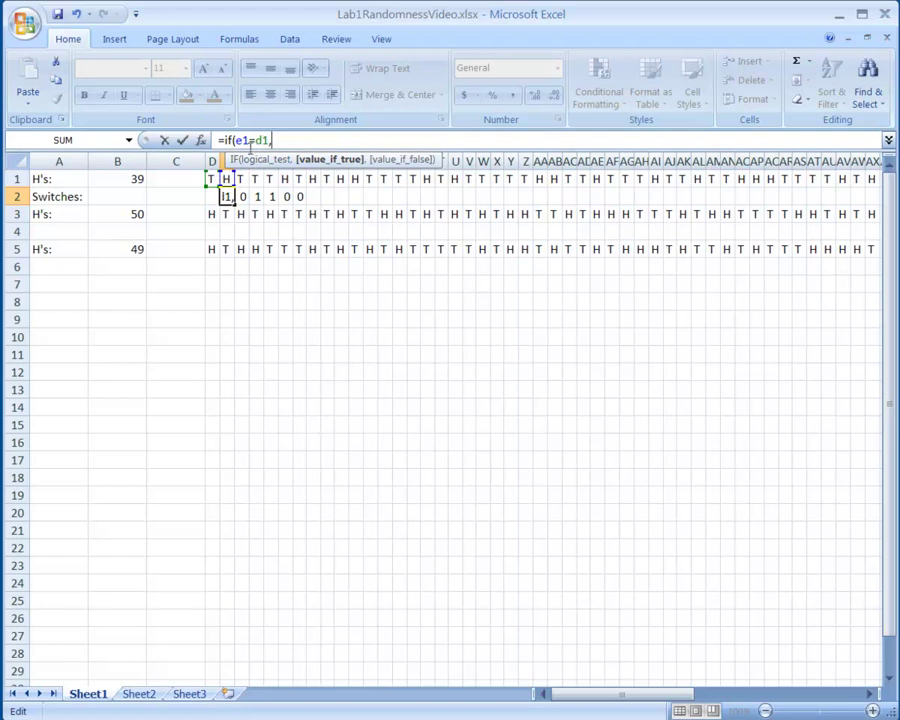
text(1)
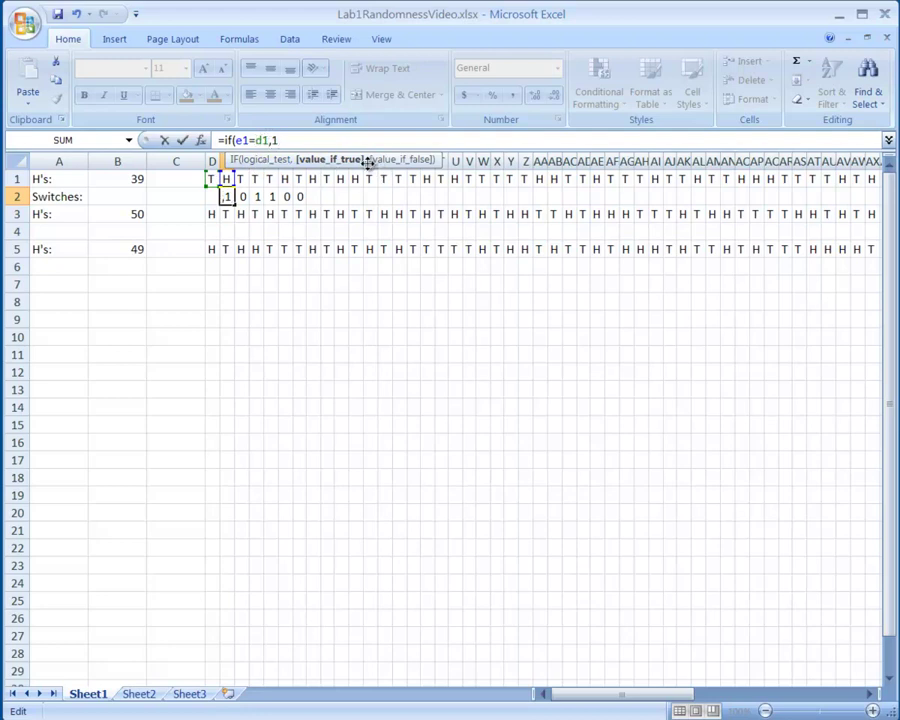
text(,)
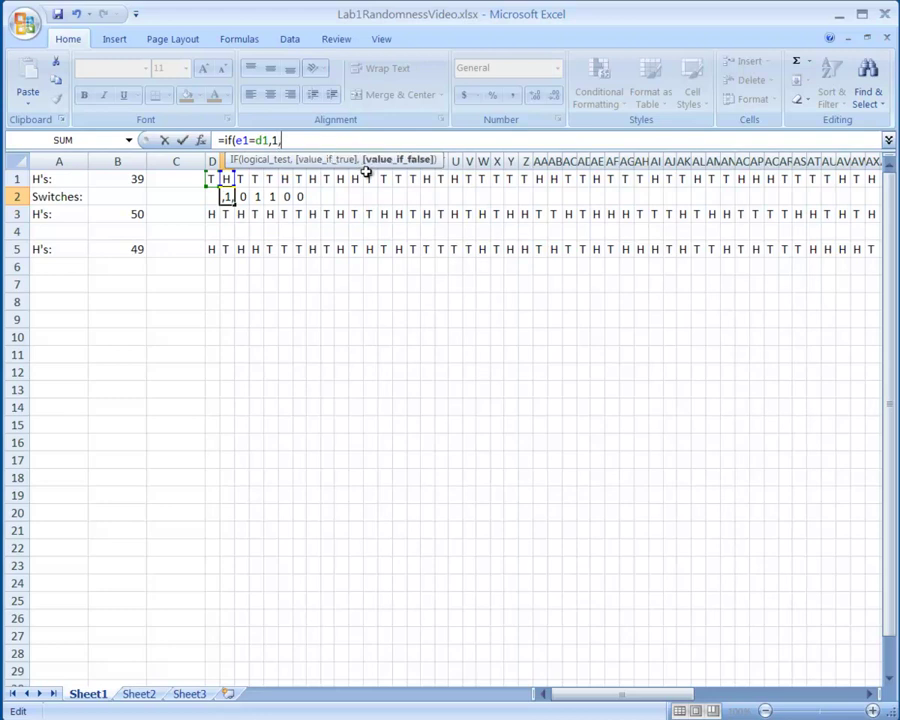
text(0)
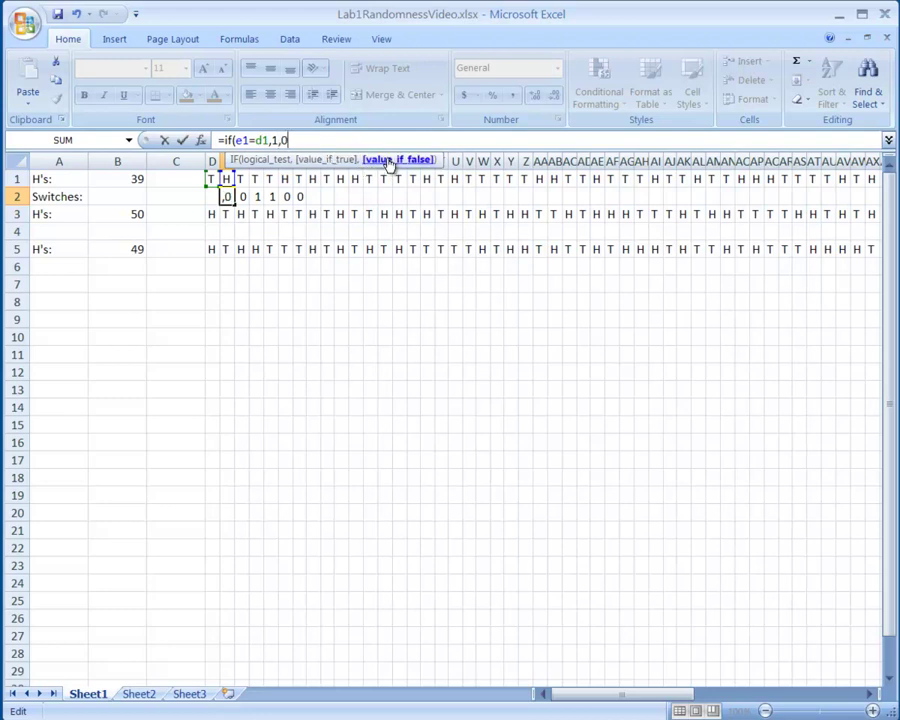
key(Return)
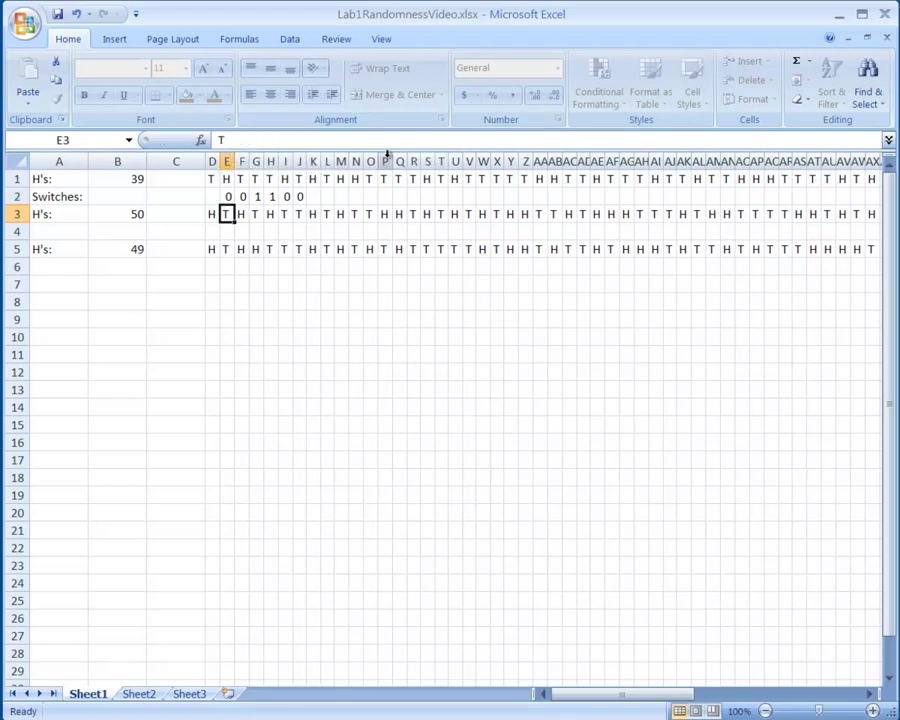
- Fill the IF formula from E2 across row 2 through CY2, the last flip of the sequence
key(Up)
key(Right)
key(Left)
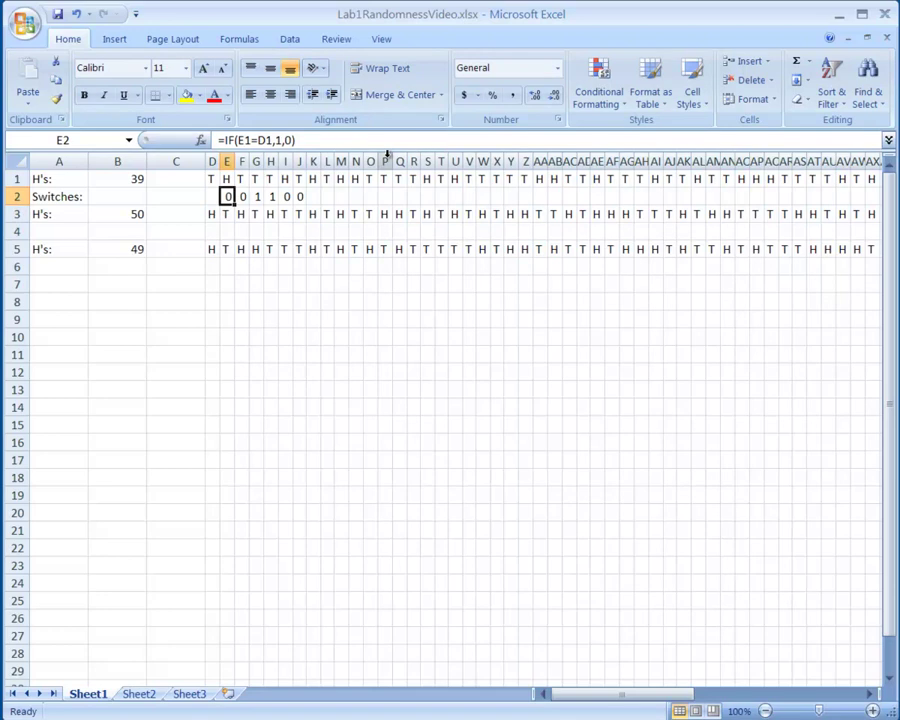
key(shift+Right)
key(shift+Right)
key(shift+Right)
key(shift+Right)
key(shift+Right)
key(shift+Right)
key(shift+Right)
key(shift+Right)
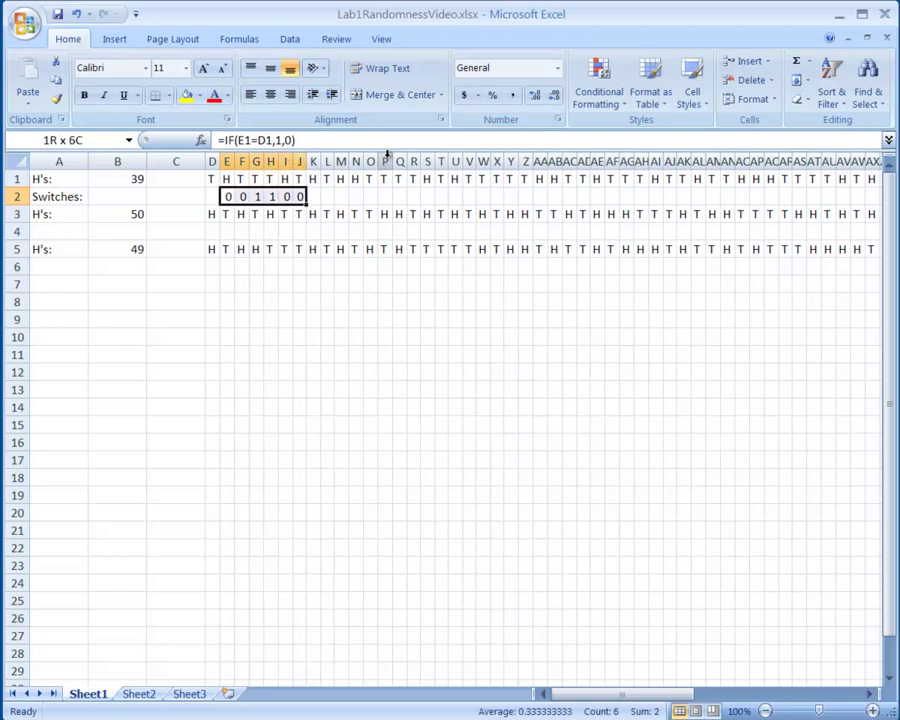
key(shift+Right)
key(shift+Right)
key(shift+Right)
key(shift+Right)
key(shift+Right)
key(shift+Right)
key(shift+Right)
key(shift+Right)
key(shift+Right)
key(shift+Right)
key(shift+Right)
key(shift+Right)
key(shift+Right)
key(shift+Right)
key(shift+Right)
key(shift+Right)
key(shift+Right)
key(shift+Right)
key(shift+Right)
key(shift+Right)
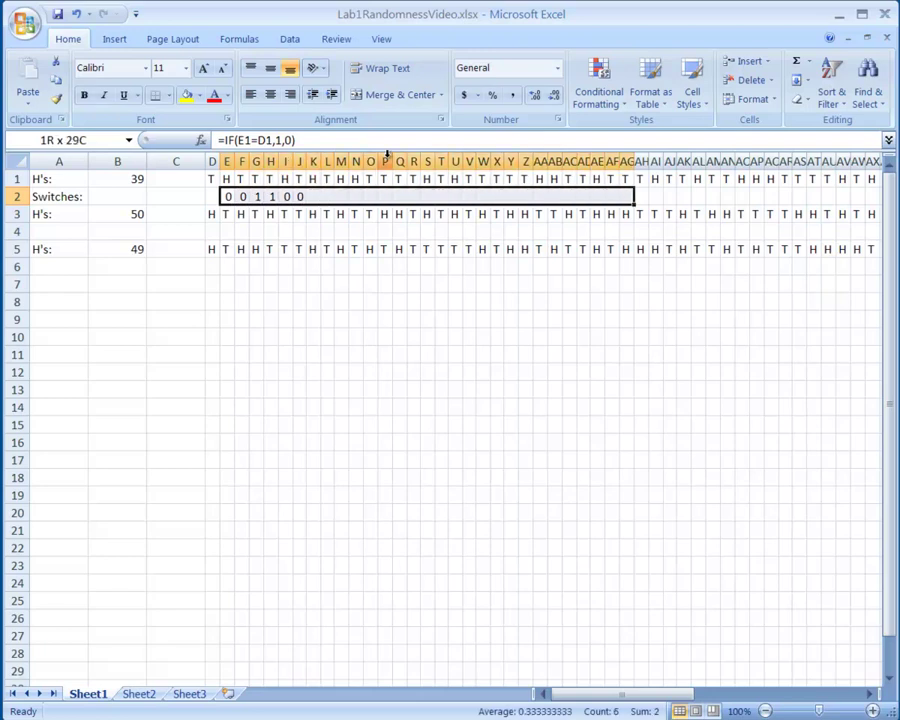
key(shift+Right)
key(shift+Right)
key(shift+Right)
key(shift+Right)
key(shift+Right)
key(shift+Right)
key(shift+Right)
key(shift+Right)
key(shift+Right)
key(shift+Right)
key(shift+Right)
key(shift+Right)
key(shift+Right)
key(shift+Right)
key(shift+Right)
key(shift+Right)
key(shift+Right)
key(shift+Right)
key(shift+Right)
key(shift+Right)
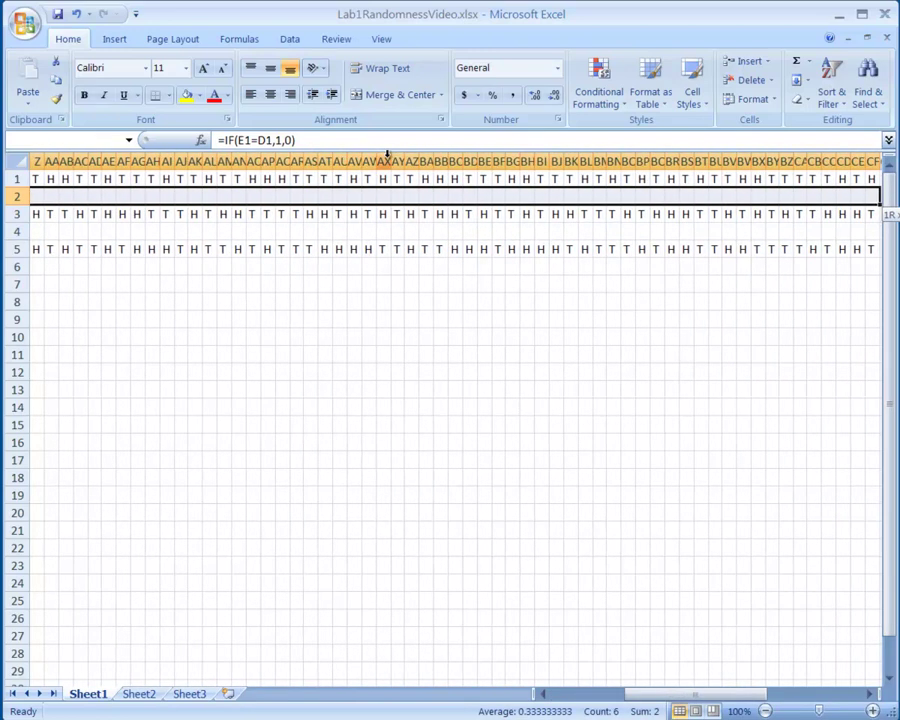
key(shift+Right)
key(shift+Right)
key(shift+Left)
key(shift+Left)
key(shift+Left)
key(shift+Left)
key(shift+Left)
key(shift+Left)
key(shift+Left)
key(shift+Left)
key(shift+Left)
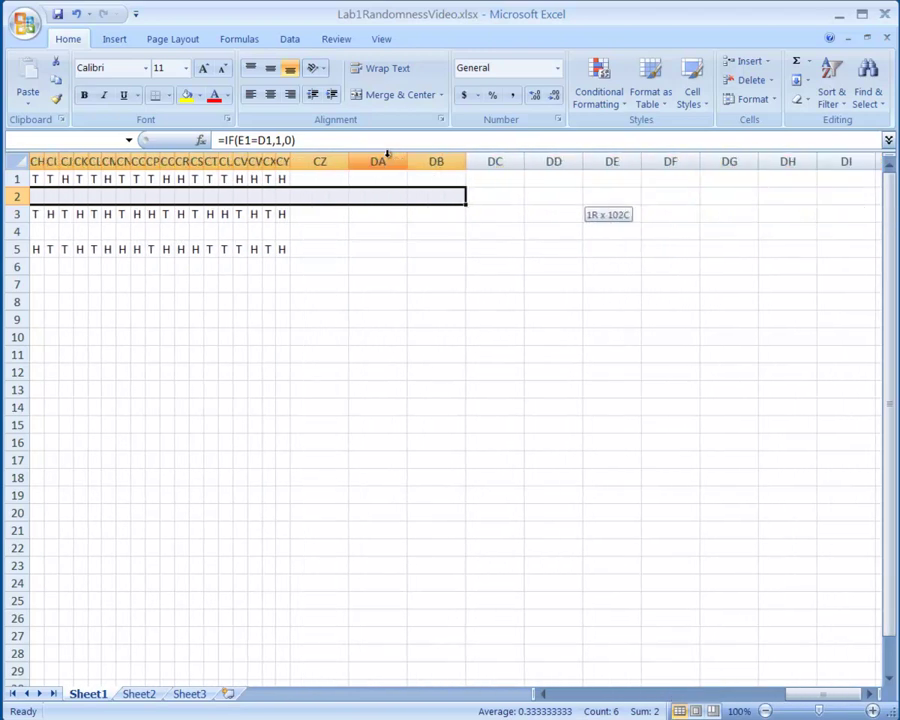
key(shift+Right)
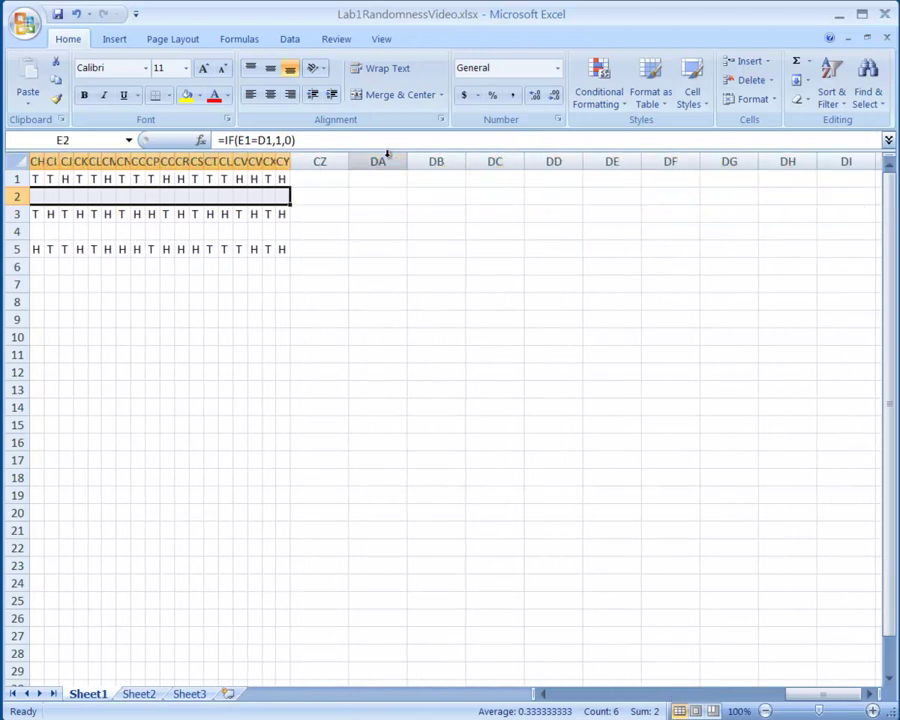
key(ctrl+r)
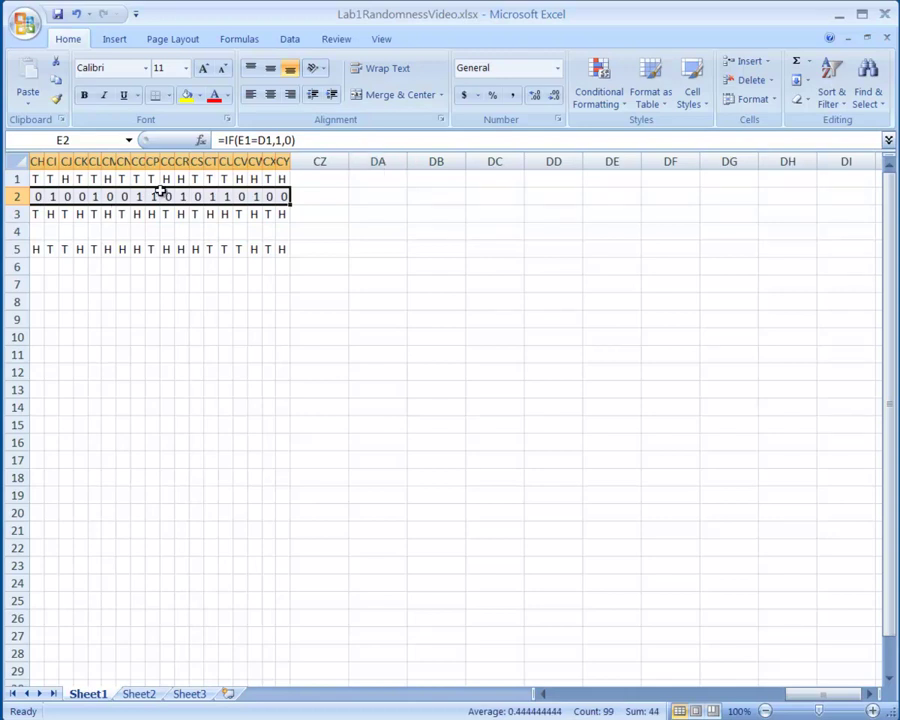
- Check the filled marks in CU2 to CY2 against the last flips in row 1
click(283, 195)
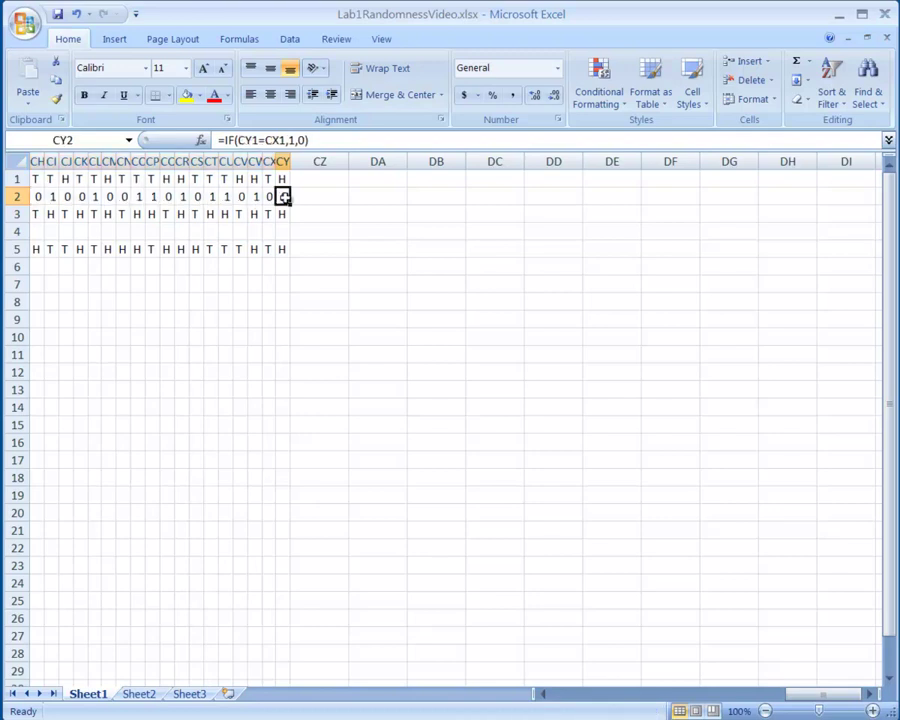
click(267, 178)
click(281, 178)
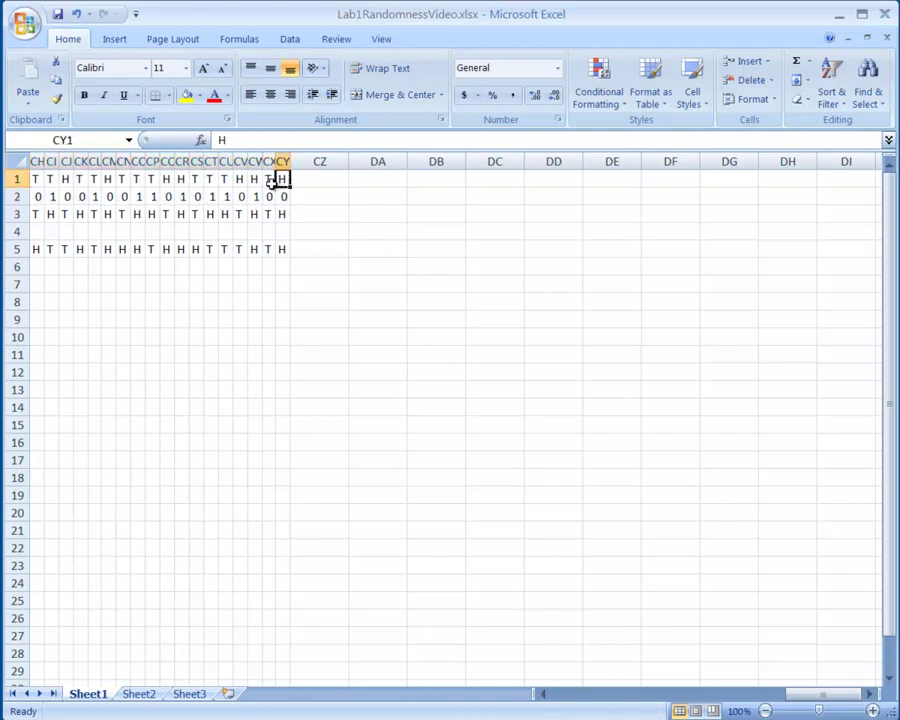
click(268, 196)
click(268, 178)
click(254, 178)
click(268, 178)
click(255, 196)
click(256, 180)
click(254, 196)
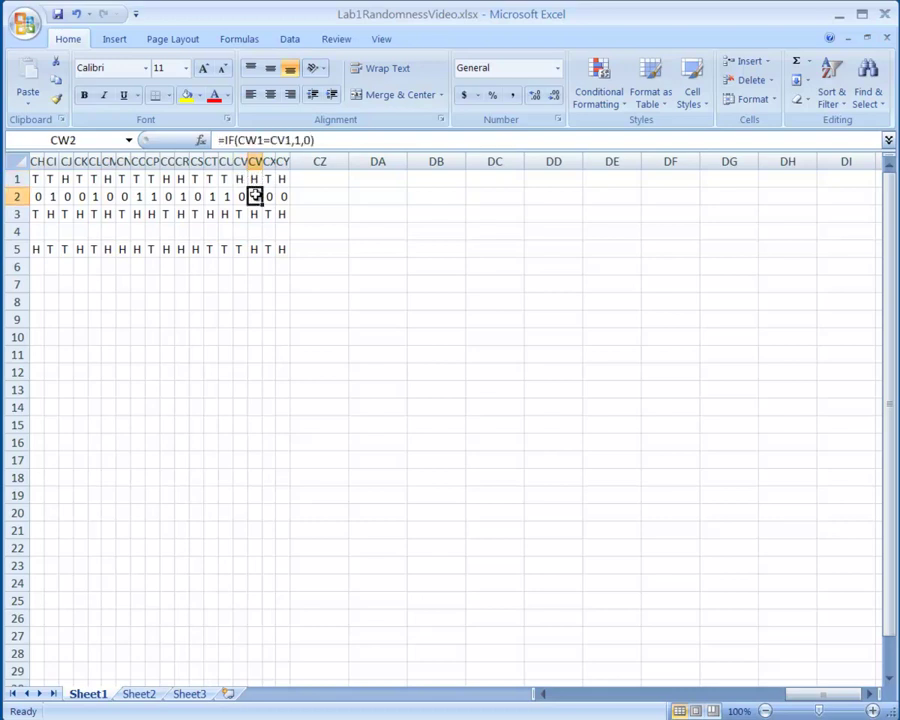
click(240, 196)
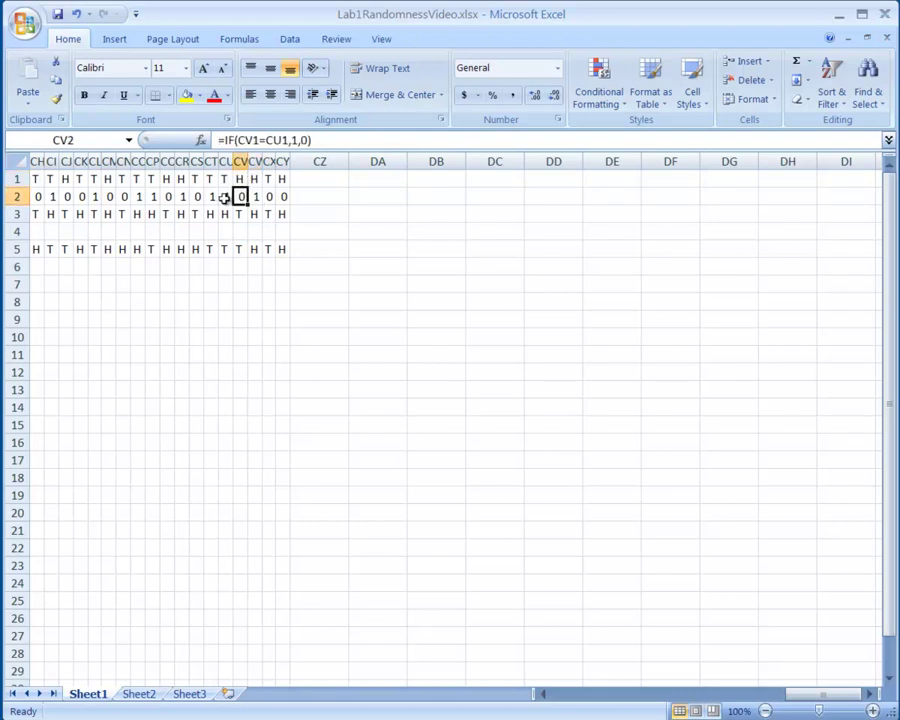
click(225, 196)
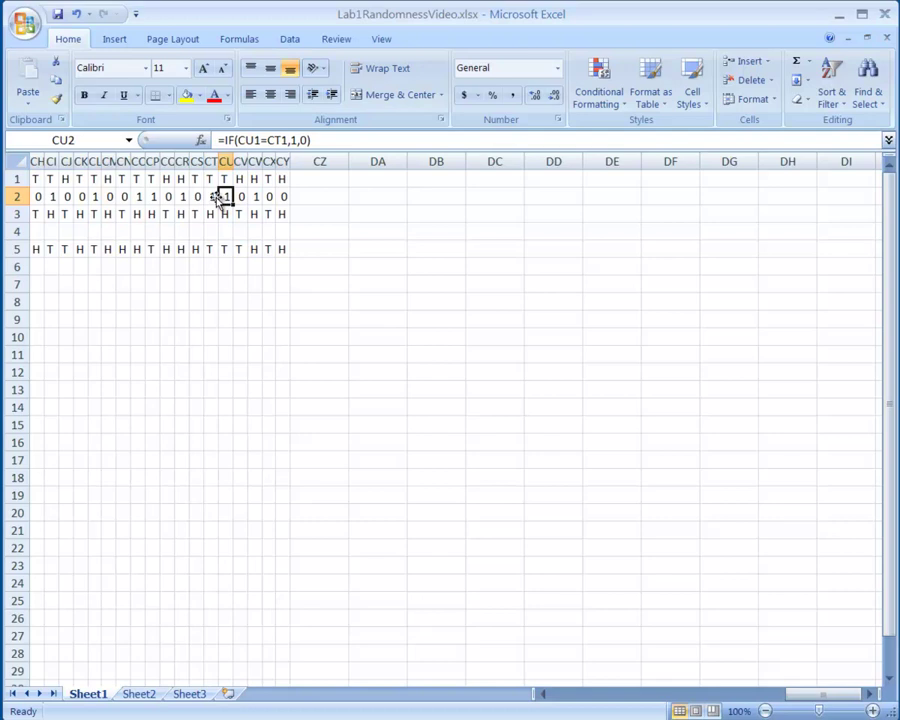
- Check the filled formulas at the start of row 2, including N2 and O2, against the flips in row 1
drag(800, 693, 560, 697)
click(227, 197)
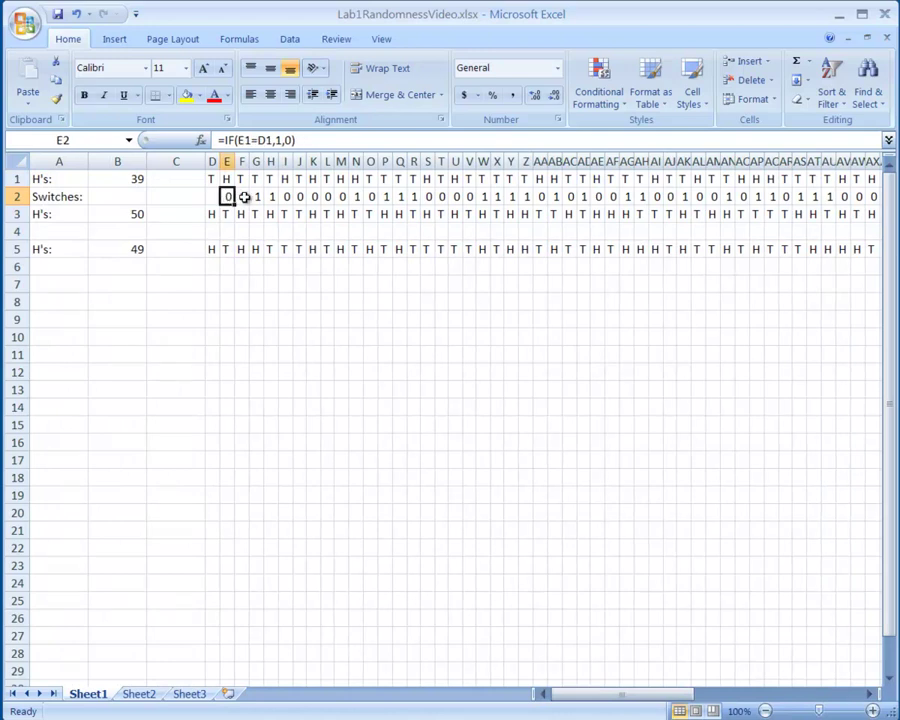
click(243, 197)
click(256, 197)
click(270, 197)
click(288, 197)
click(297, 197)
click(241, 197)
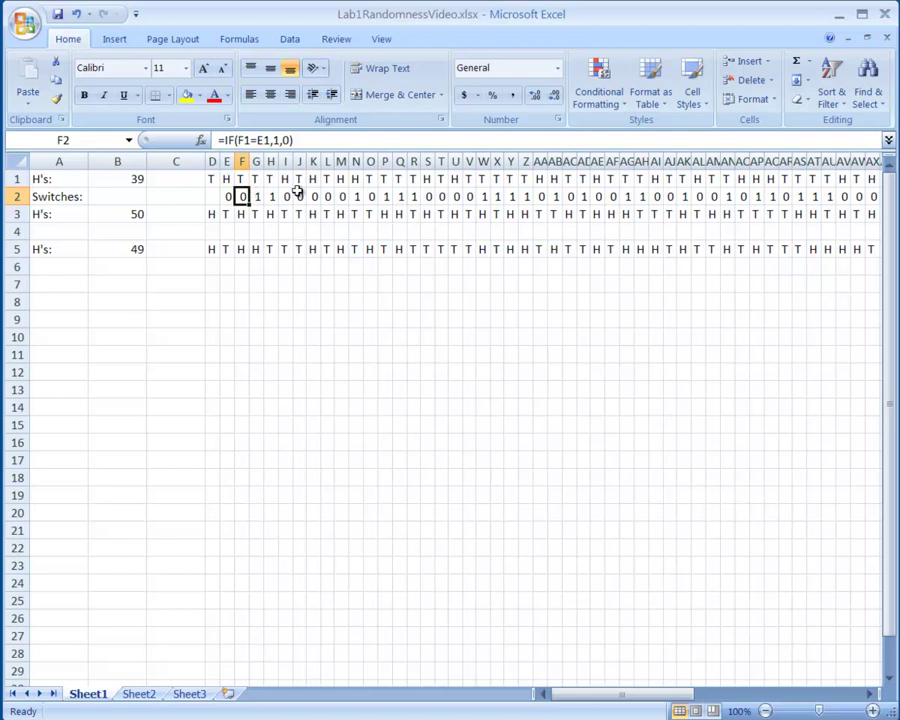
click(258, 196)
click(356, 196)
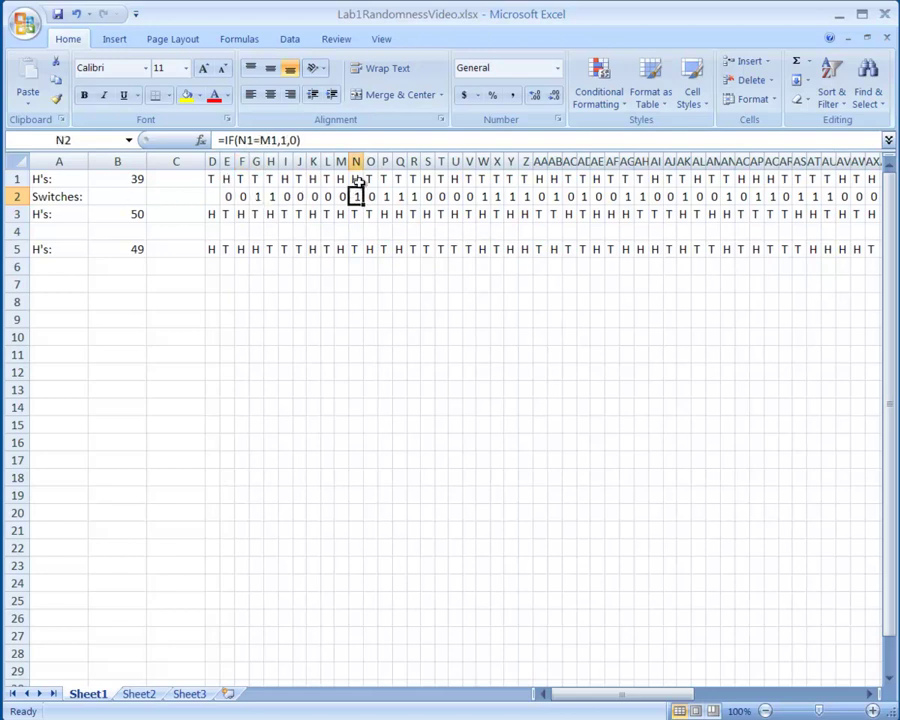
click(354, 178)
click(341, 178)
click(356, 178)
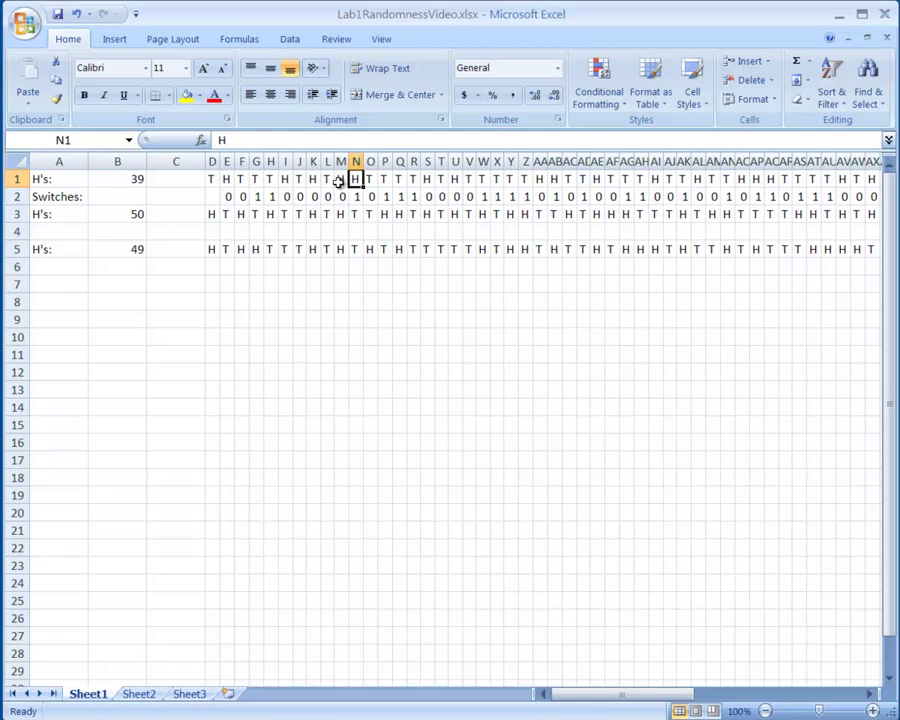
click(371, 197)
key(Up)
- Enter =countif(E2:CY2,0) in B2 to count the switches in the first sequence
click(140, 196)
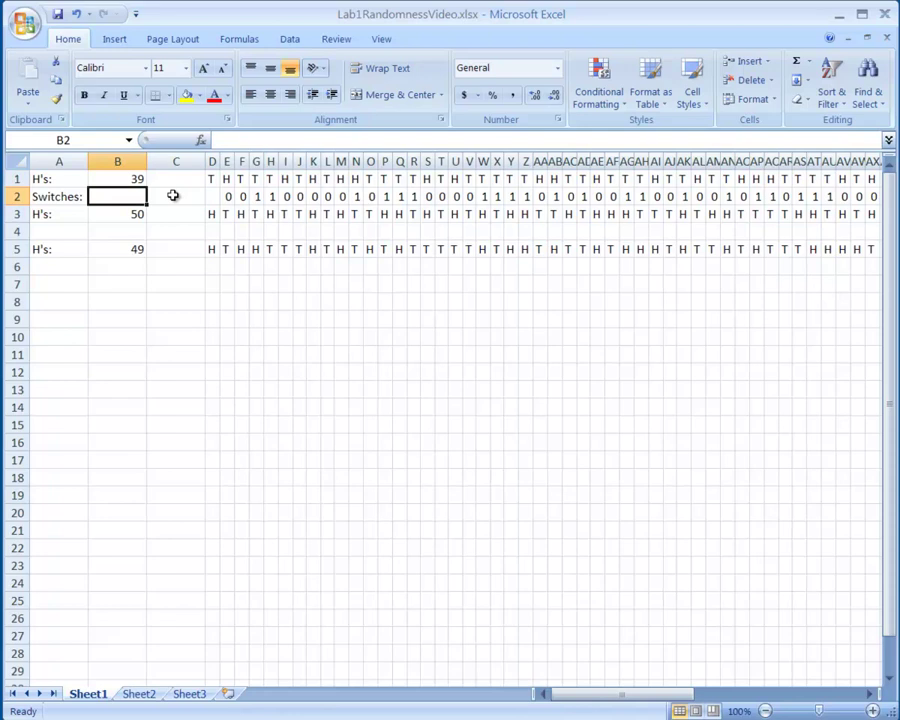
text(=countif)
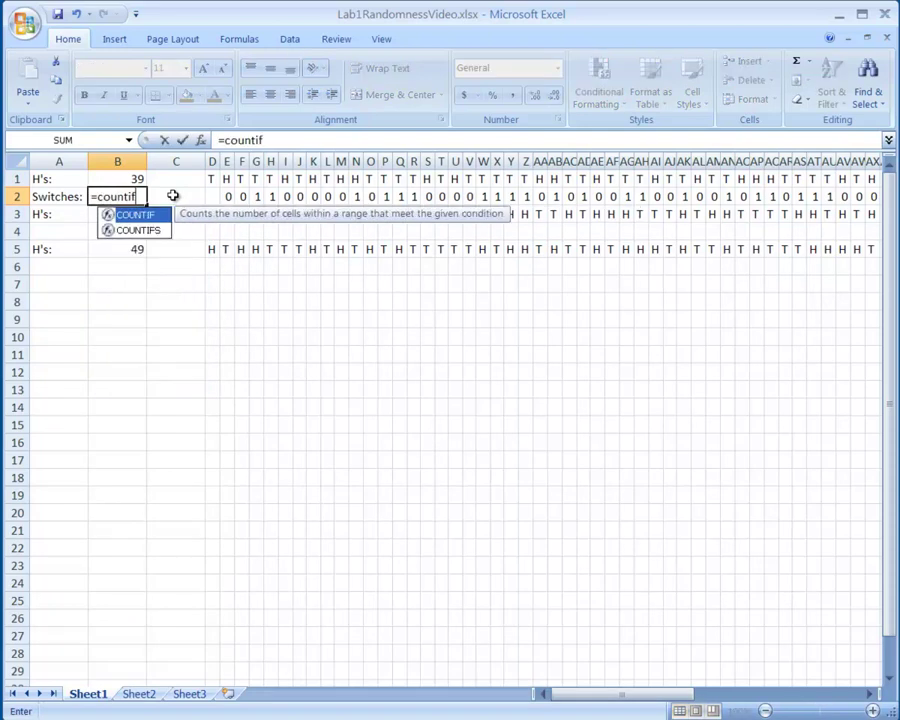
text((e2)
key(BackSpace)
key(BackSpace)
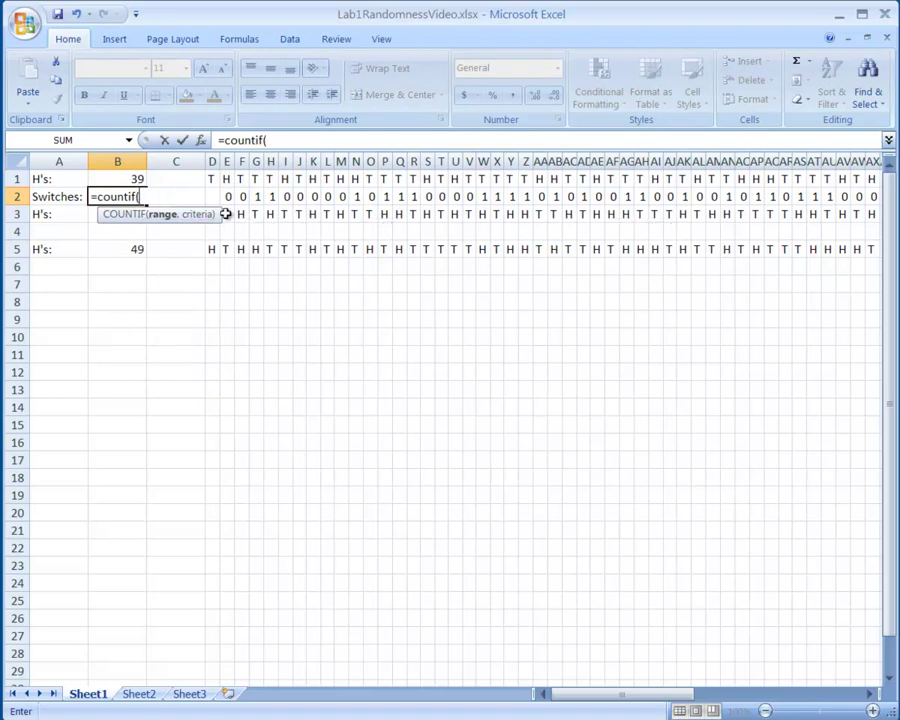
click(227, 196)
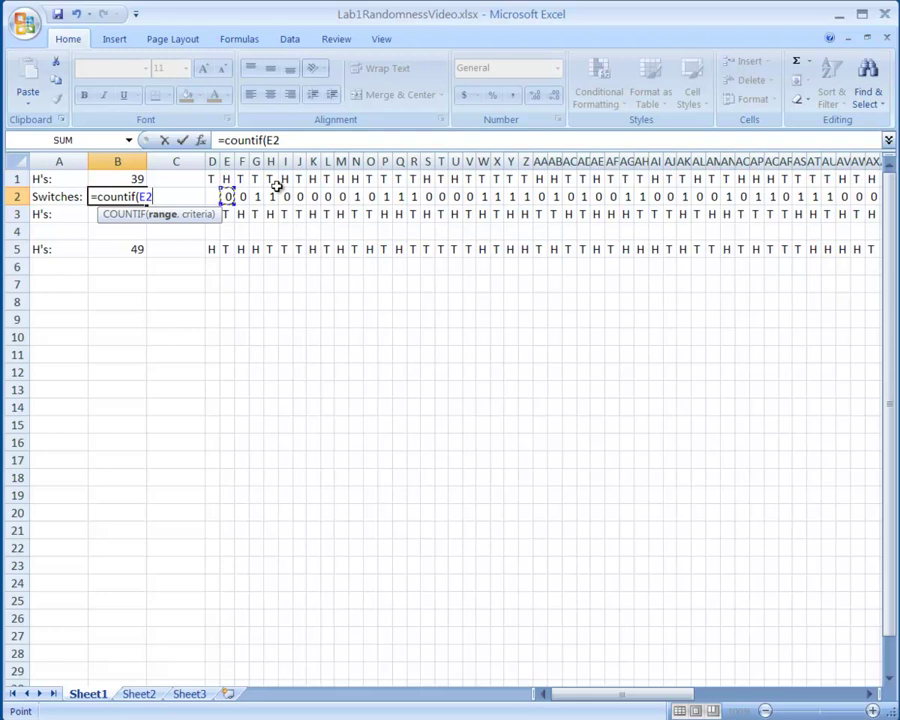
key(shift+Right)
key(shift+Right)
key(shift+Right)
key(shift+Right)
key(shift+Right)
key(shift+Right)
key(shift+Right)
key(shift+Right)
key(shift+Right)
key(shift+Right)
key(shift+Right)
key(shift+Right)
key(shift+Right)
key(shift+Right)
key(shift+Right)
key(shift+Right)
key(shift+Right)
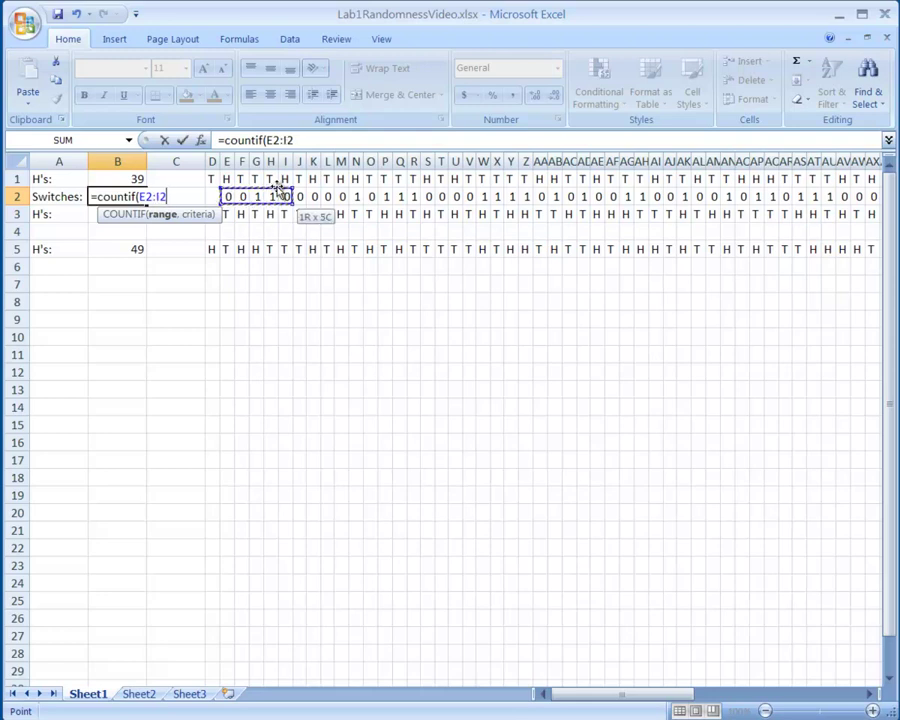
key(ctrl+shift+Right)
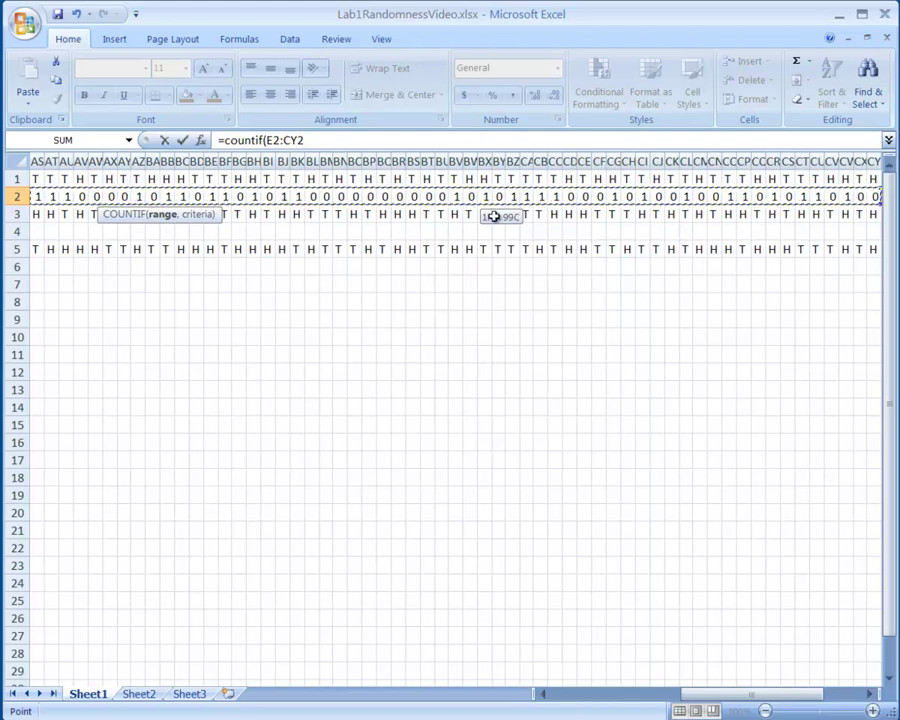
click(302, 140)
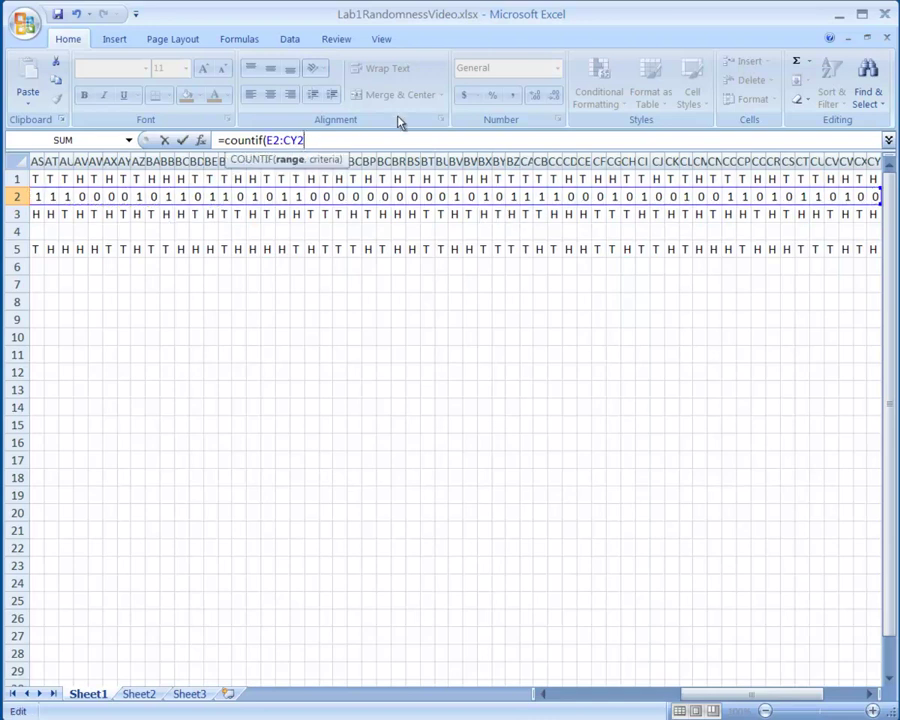
text(,0)
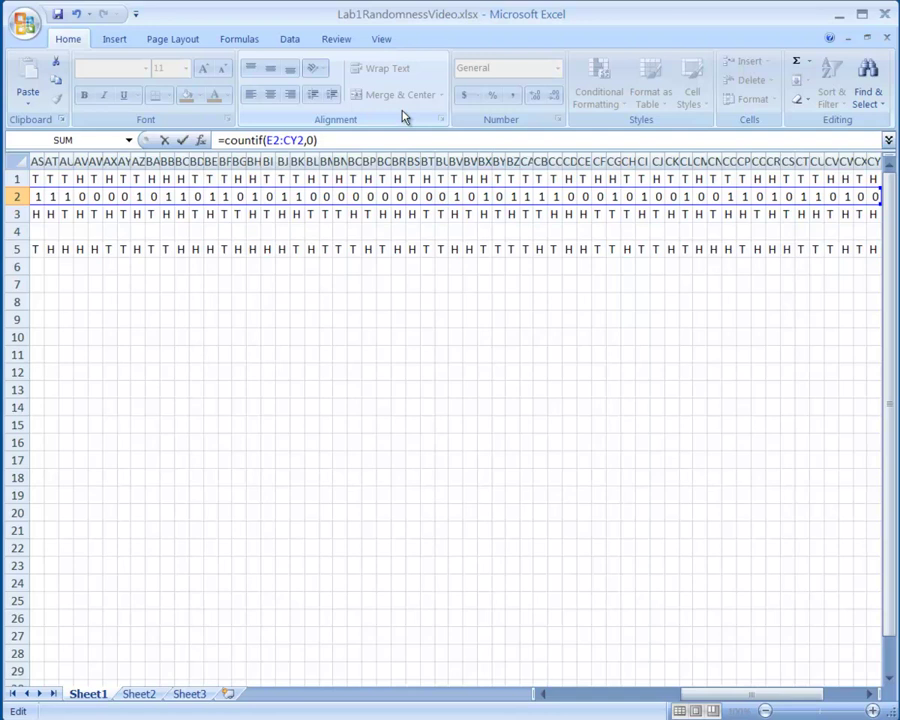
key(Return)
- Review the switch count formula in B2 and the neighbouring cells up to the first flip in D1
key(Left)
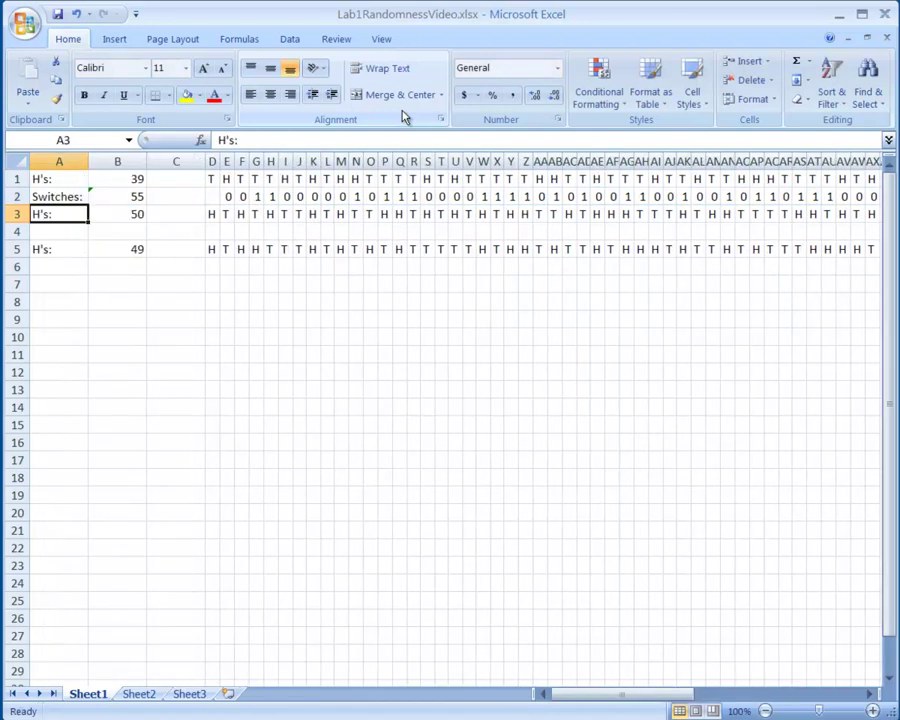
key(Up)
key(Right)
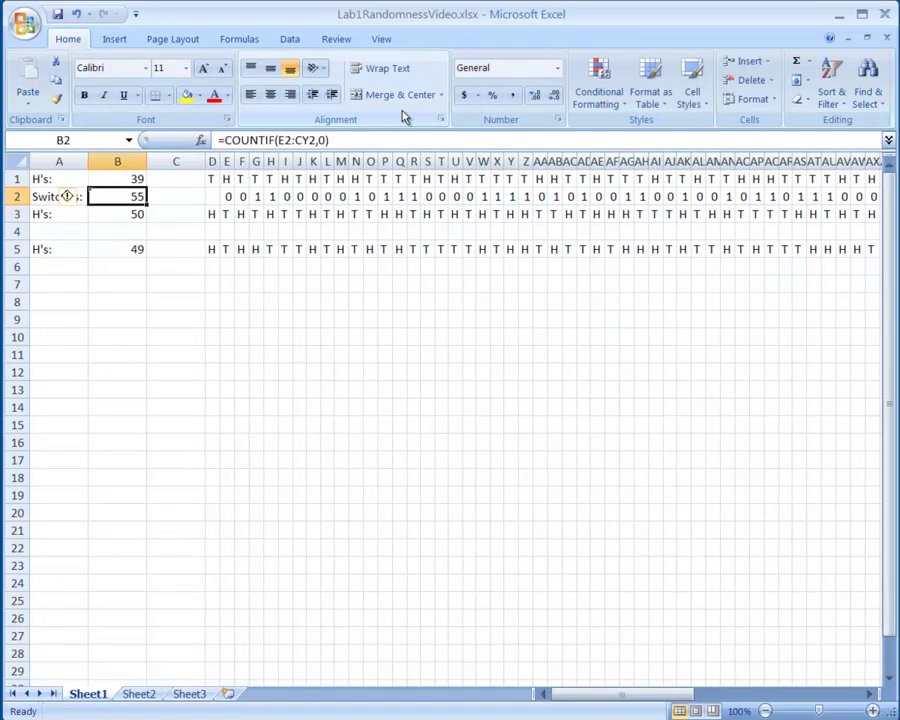
key(Right)
key(Right)
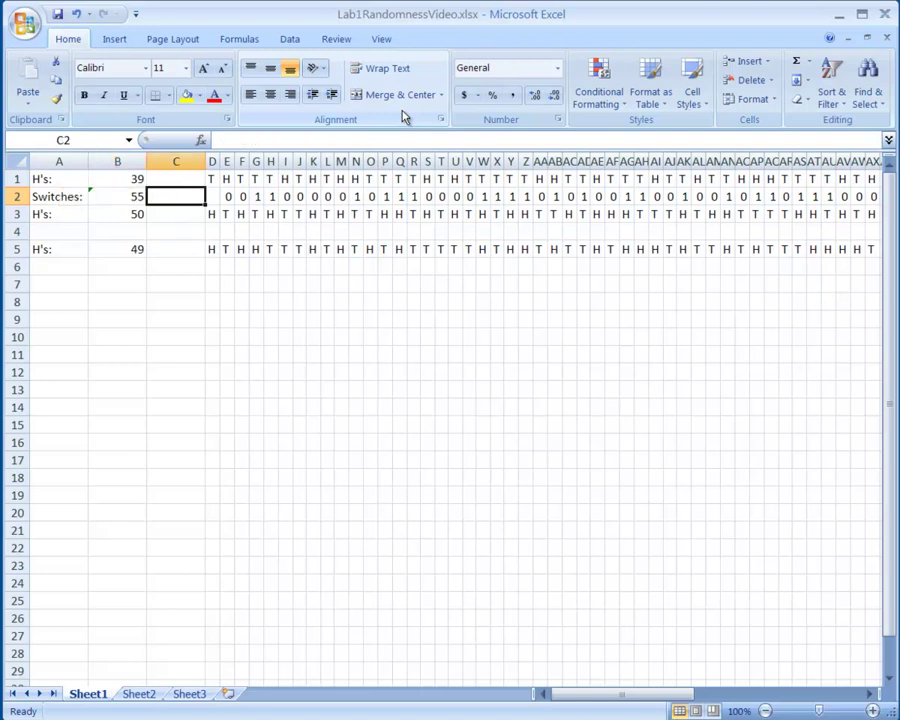
key(Up)
key(Down)
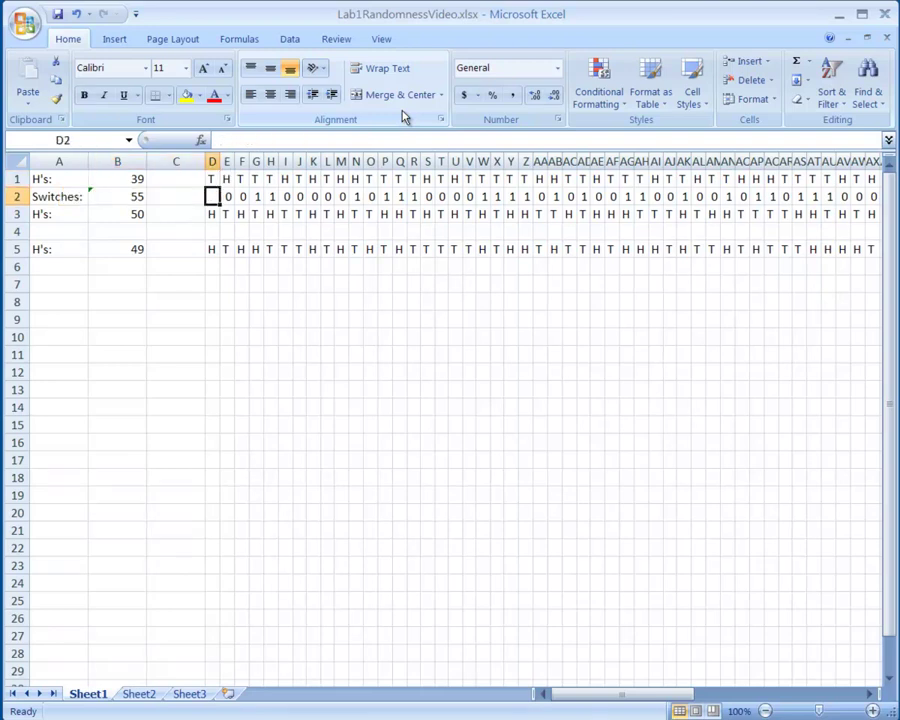
key(Left)
key(Left)
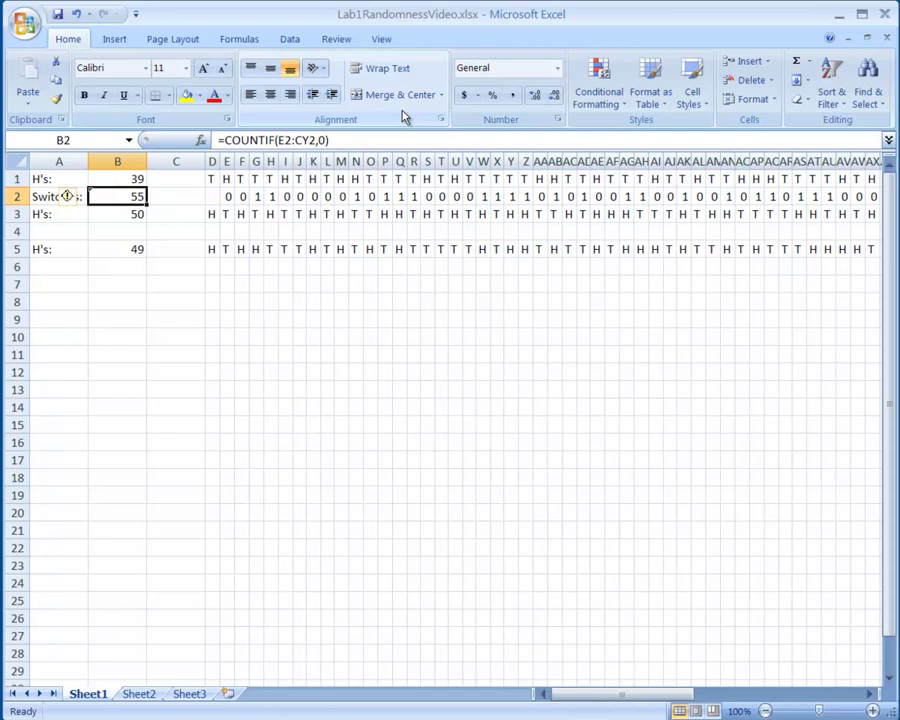
- Copy the whole Switches row A2:CY2 and paste it into row 4, starting at A4, for the second sequence
key(Left)
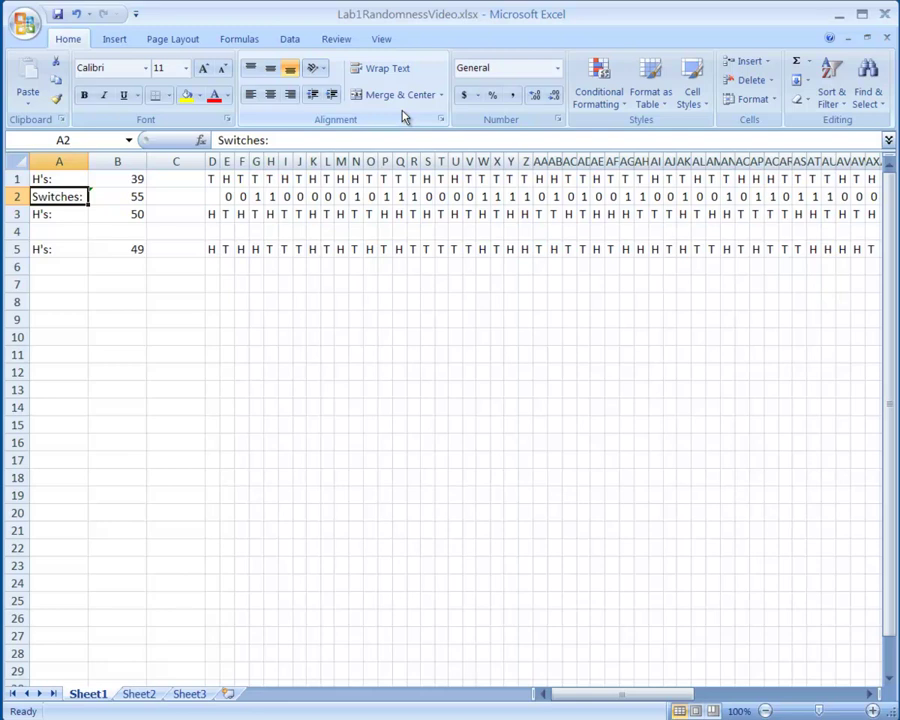
key(ctrl+shift+Right)
key(ctrl+shift+Right)
key(ctrl+shift+Right)
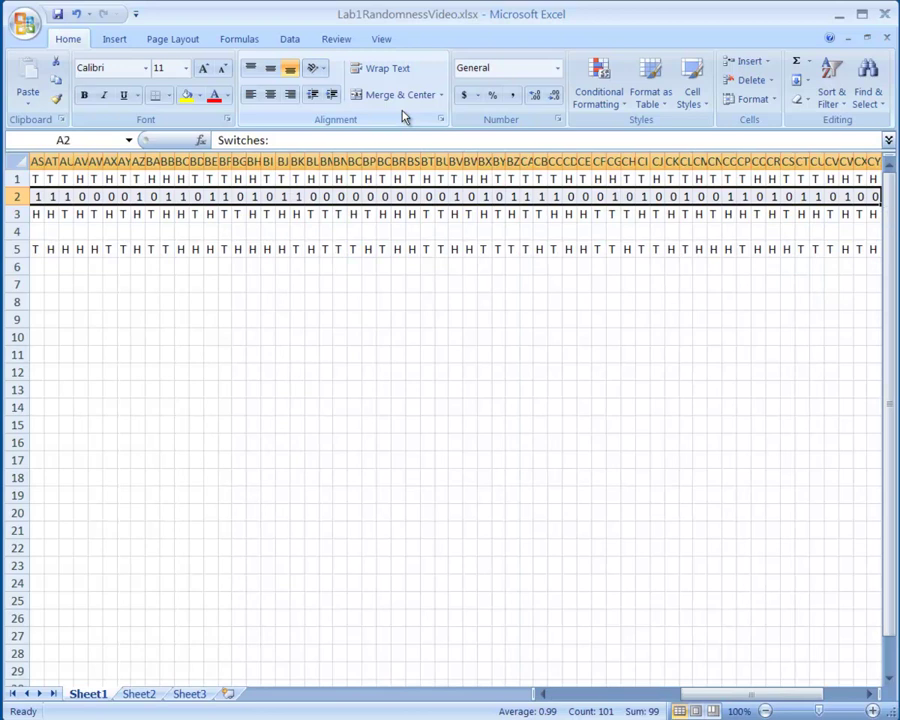
key(ctrl+c)
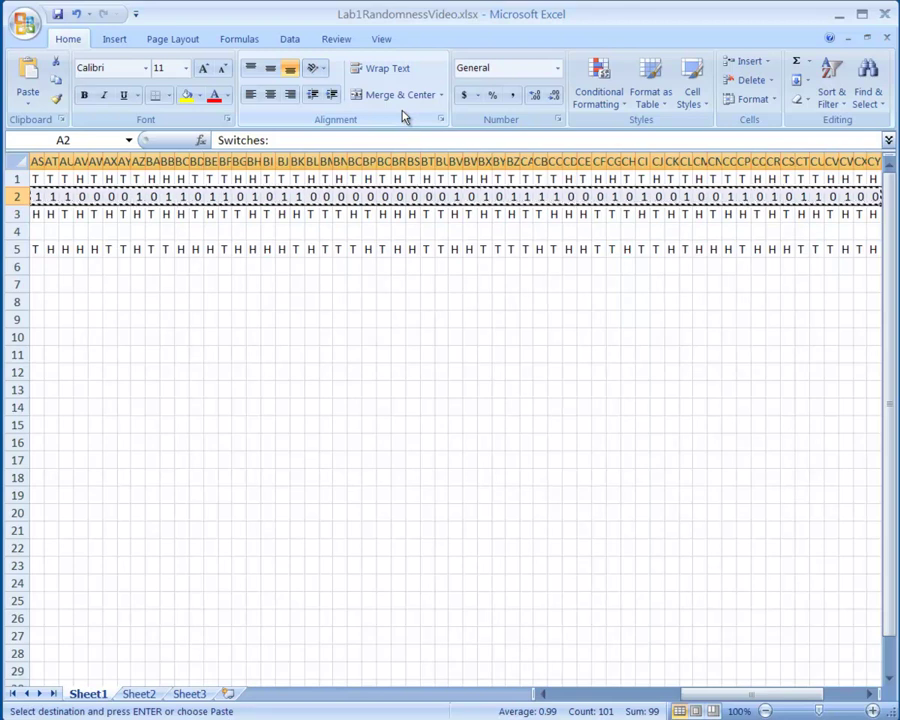
key(ctrl+Home)
key(Down)
key(Down)
key(Down)
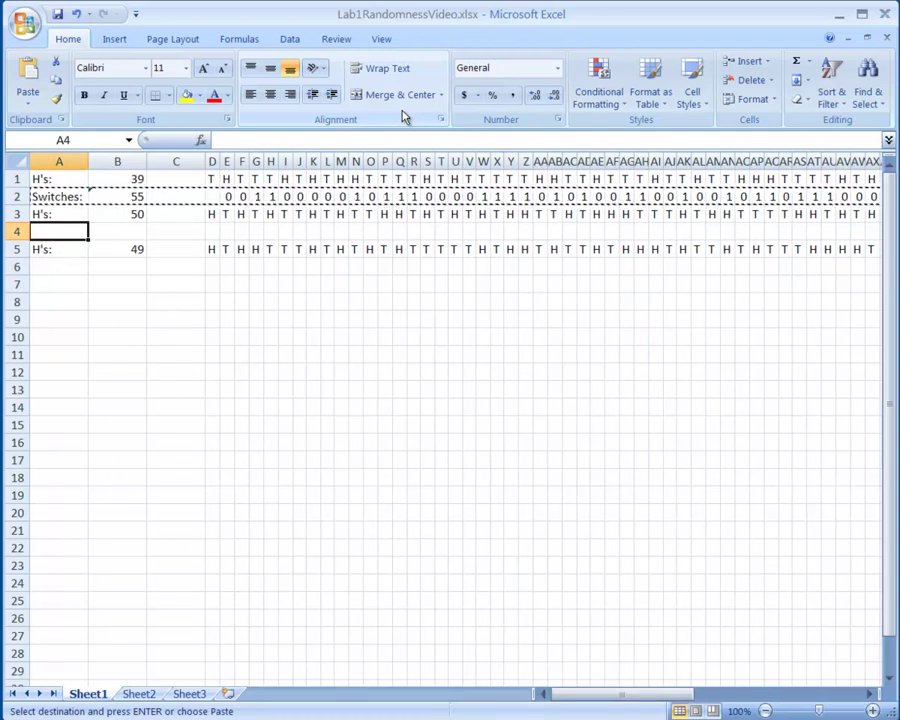
key(ctrl+v)
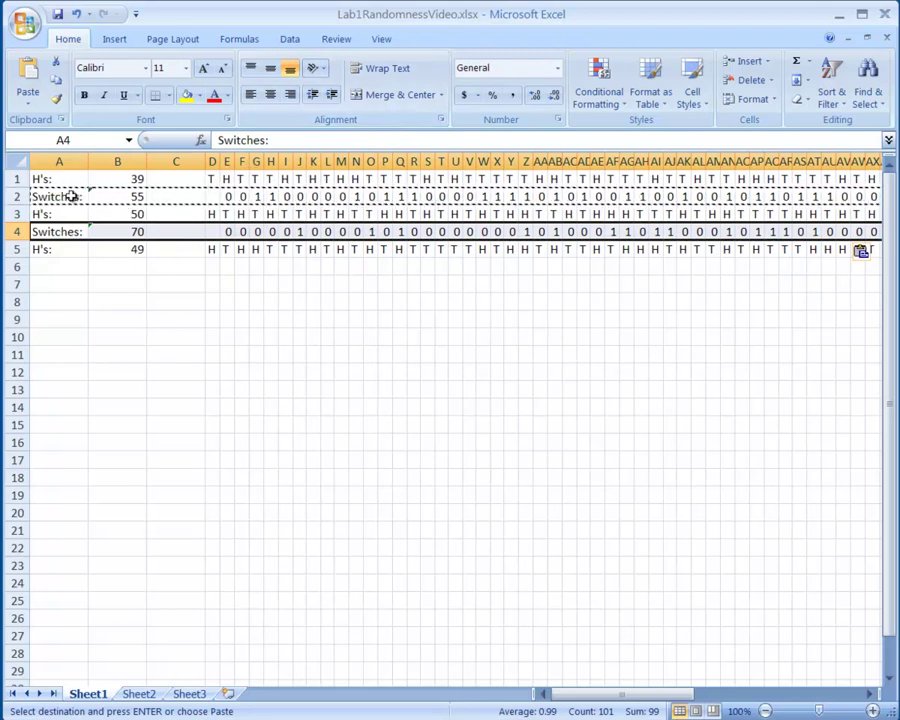
click(123, 232)
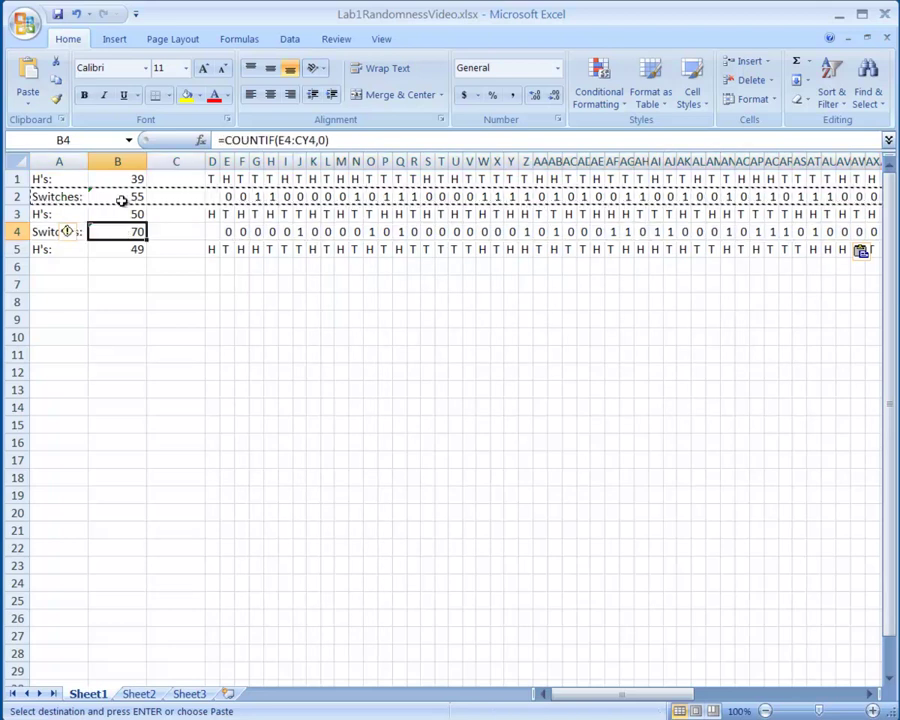
- Compare the switch count formulas in B2 and B4 and check the pasted IF formulas in E4:J4
click(121, 199)
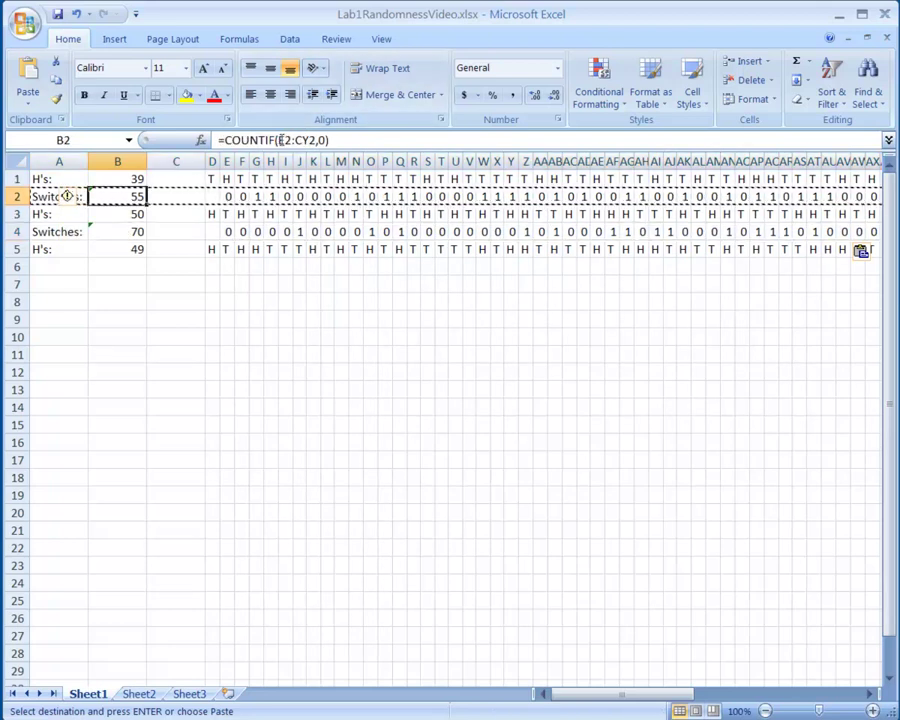
click(129, 231)
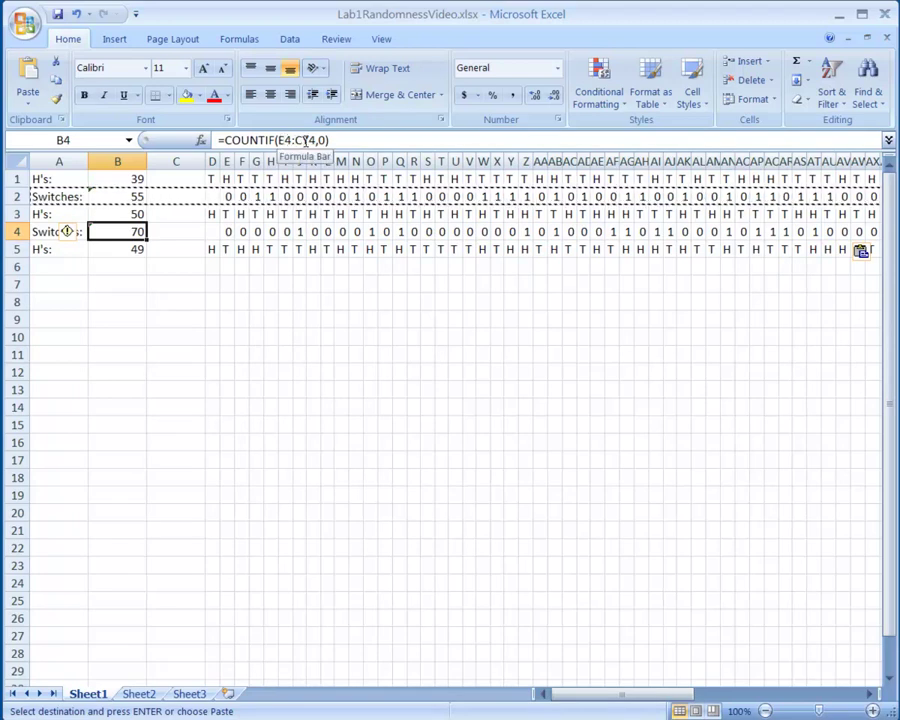
click(230, 233)
click(244, 232)
click(258, 232)
click(271, 232)
click(286, 232)
click(299, 232)
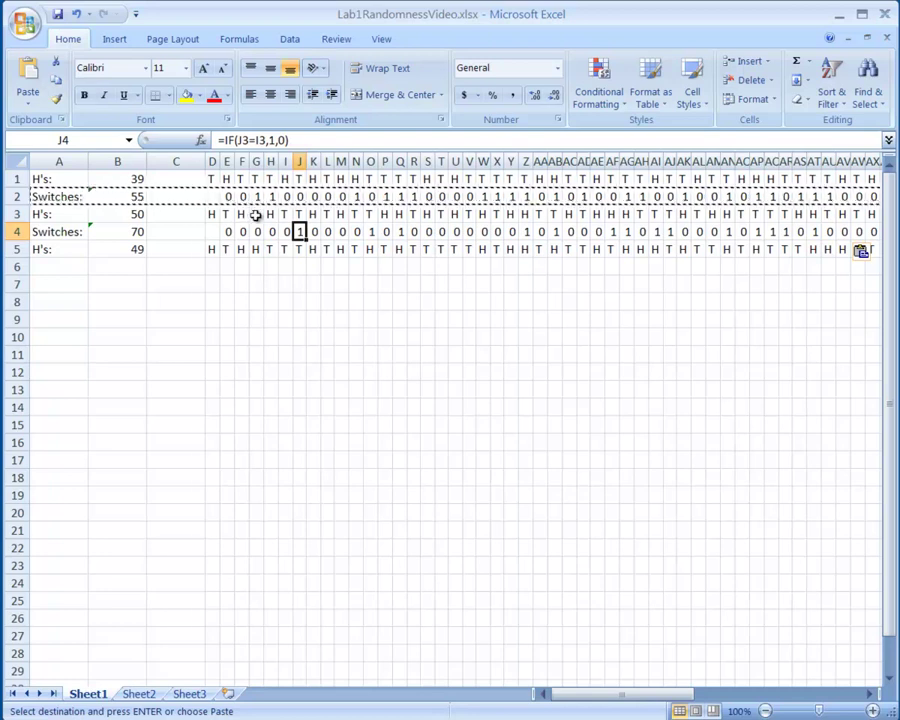
- Paste the copied Switches row into row 6 for the third sequence, and review the second sequence's counts in B3 and B4
click(55, 267)
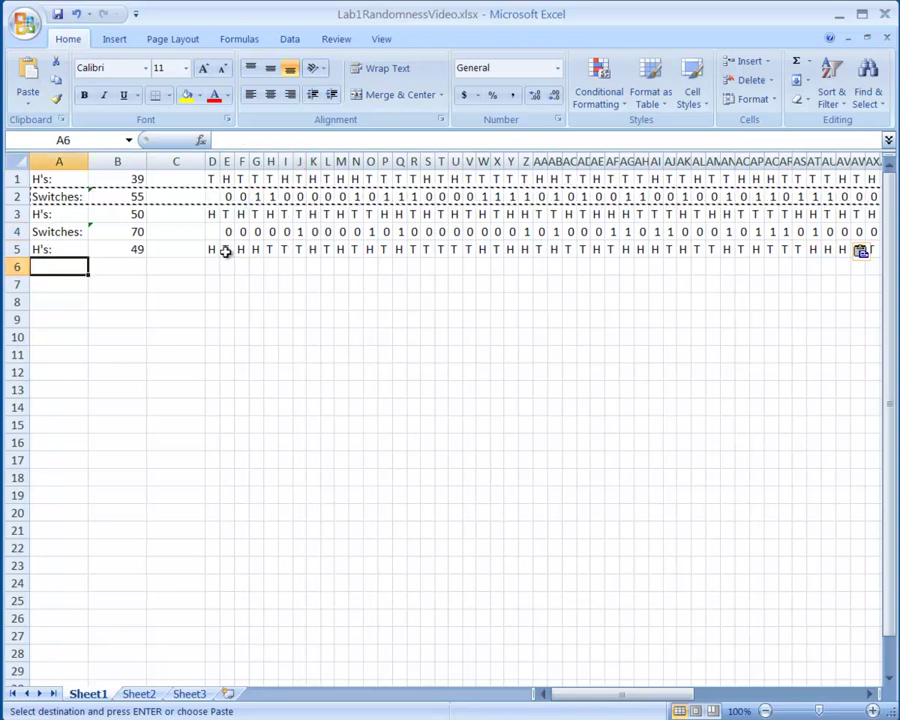
key(ctrl+v)
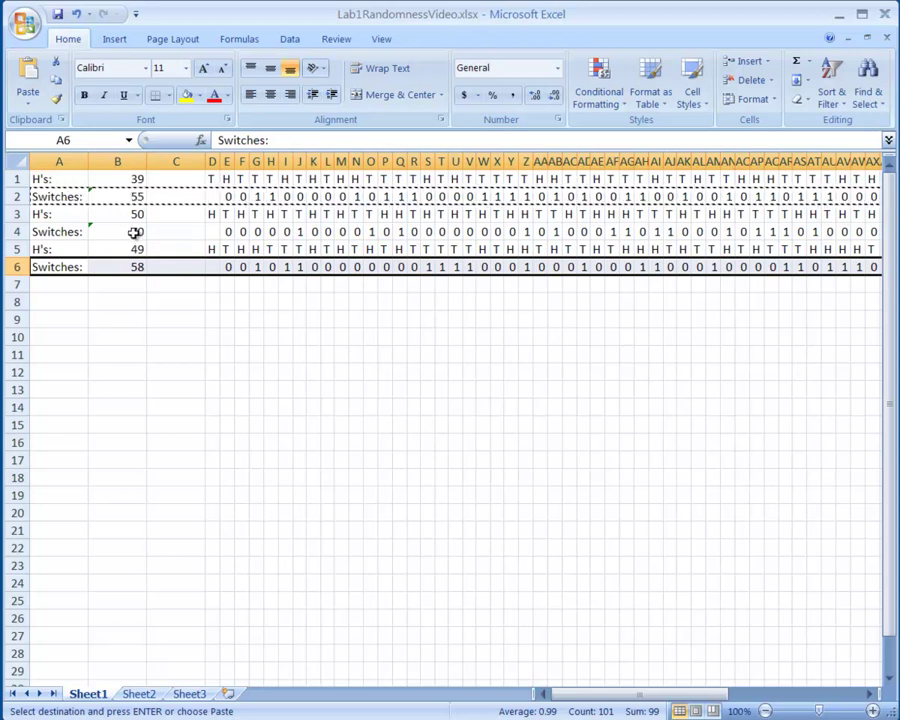
click(137, 232)
click(137, 214)
click(137, 232)
click(137, 214)
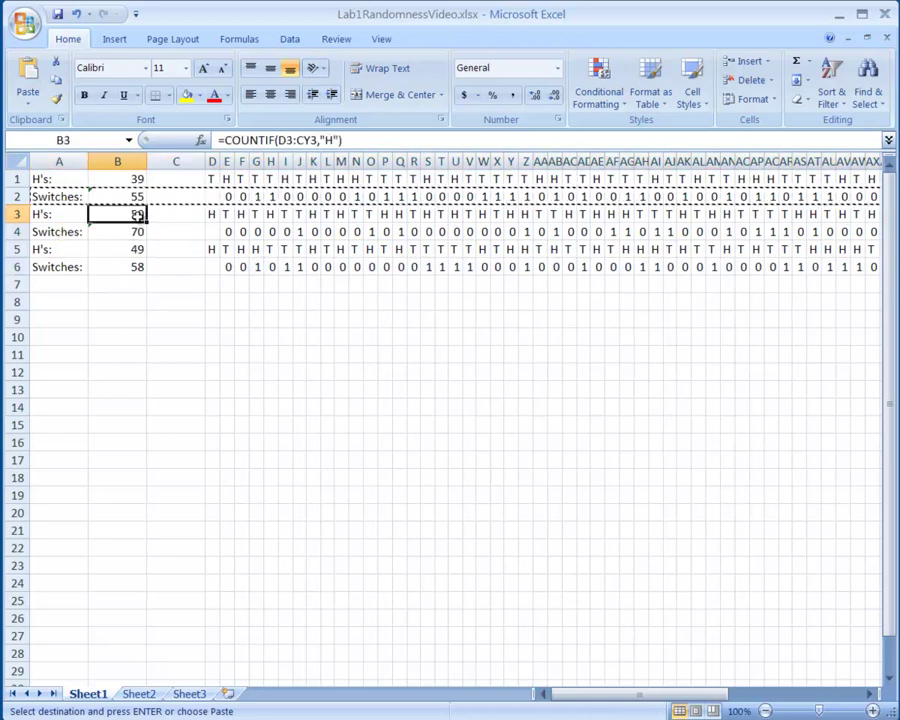
click(137, 230)
click(138, 214)
click(212, 216)
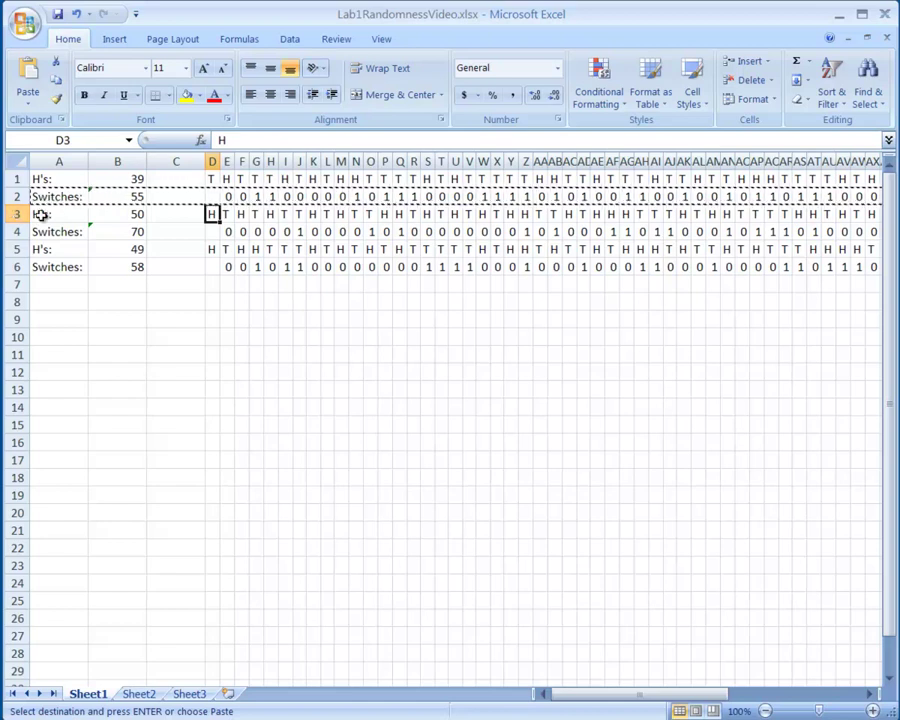
- Insert a blank row above the second sequence at row 3 and another above the third sequence at row 6
right_click(10, 213)
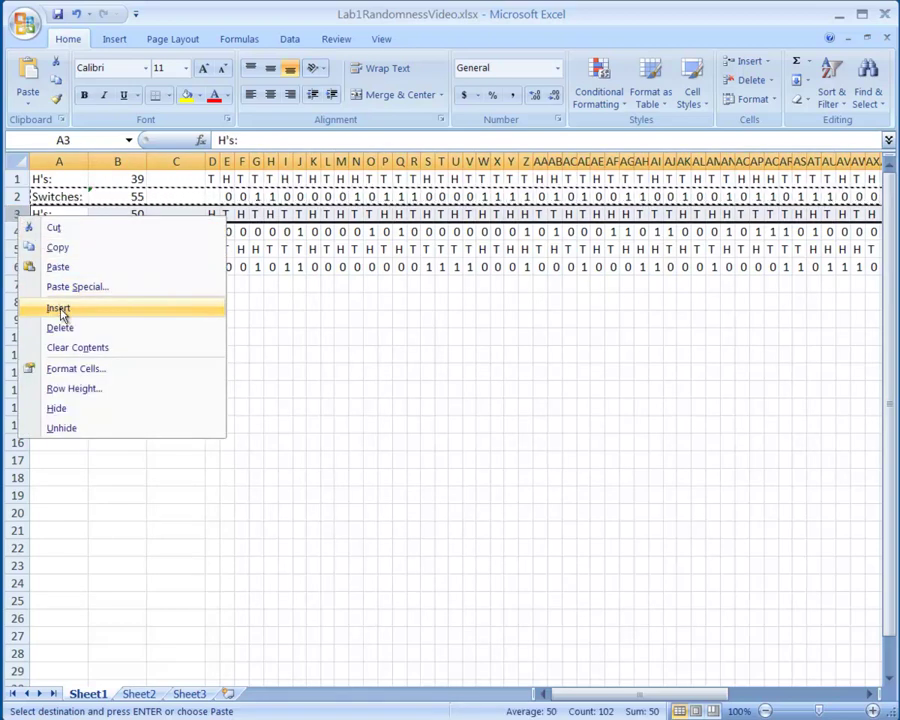
click(59, 309)
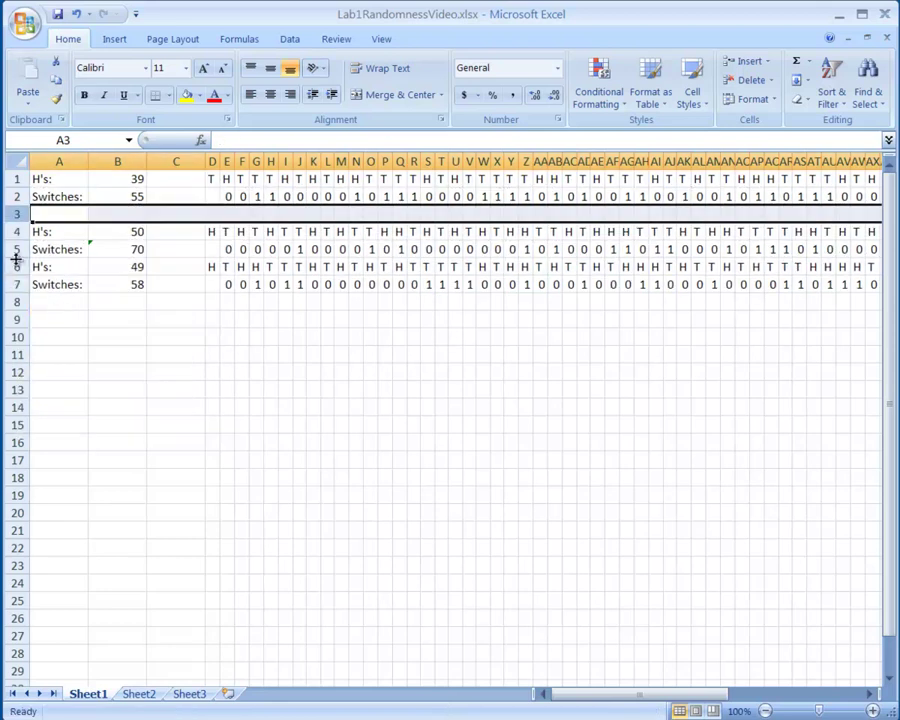
click(15, 266)
right_click(15, 266)
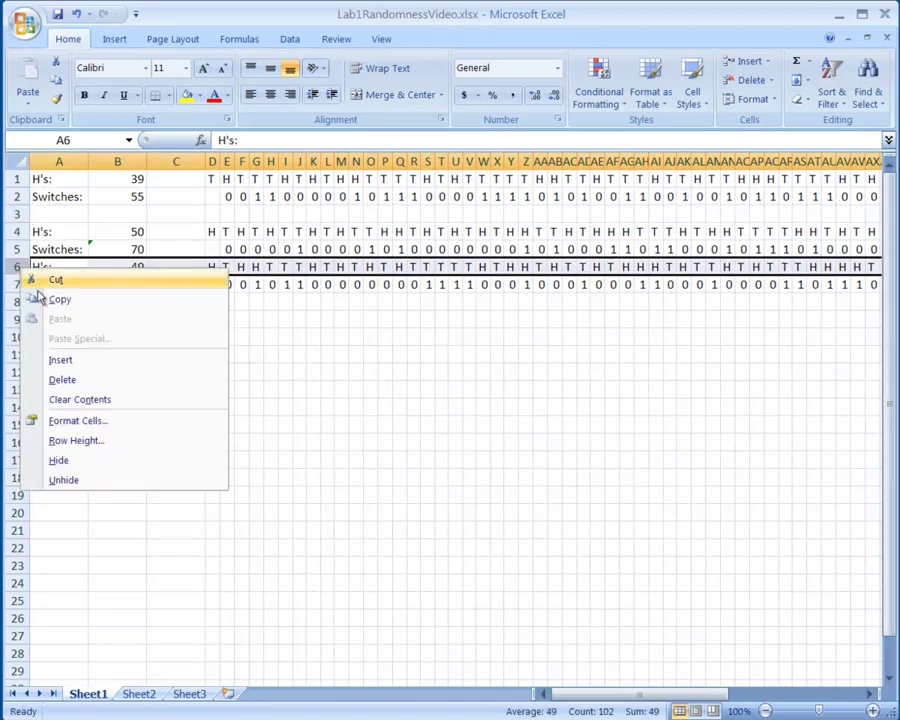
click(72, 362)
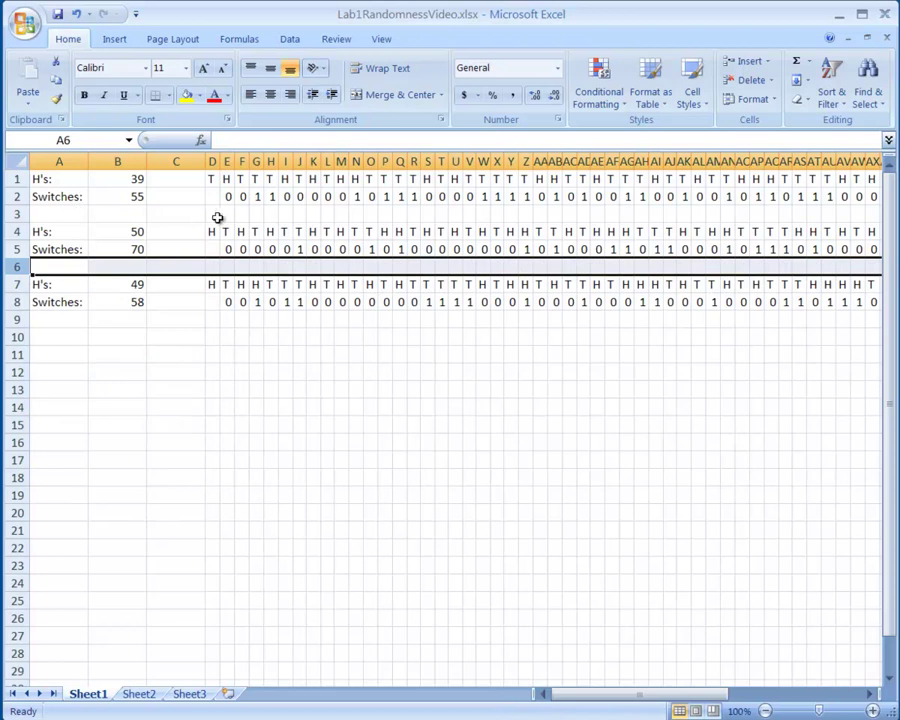
- Label the rows below each Switches row by entering "Run of 5?" in A3, A6 and A9
click(214, 212)
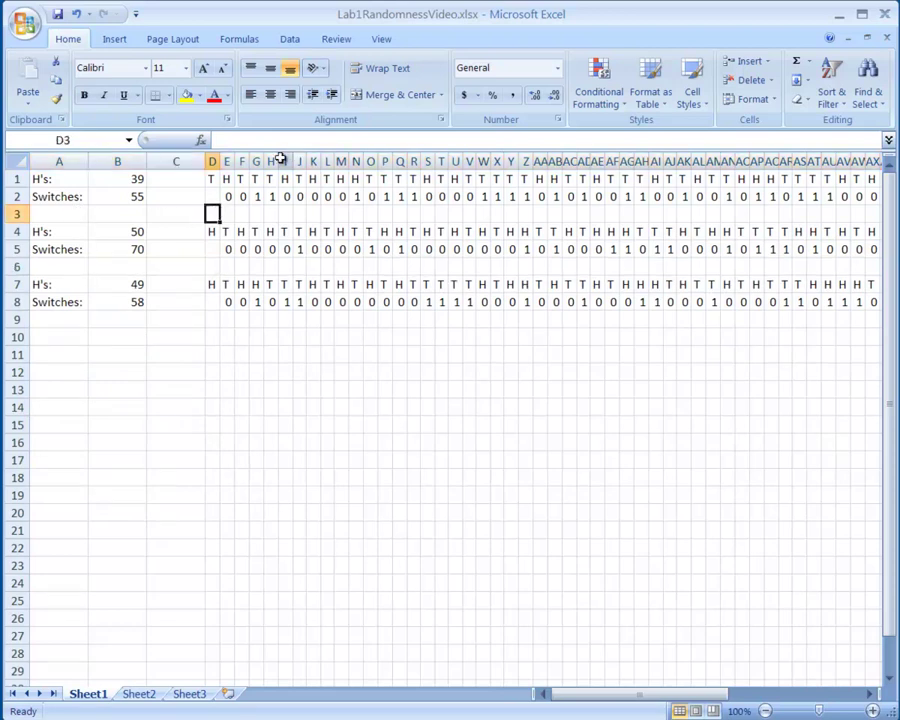
click(82, 212)
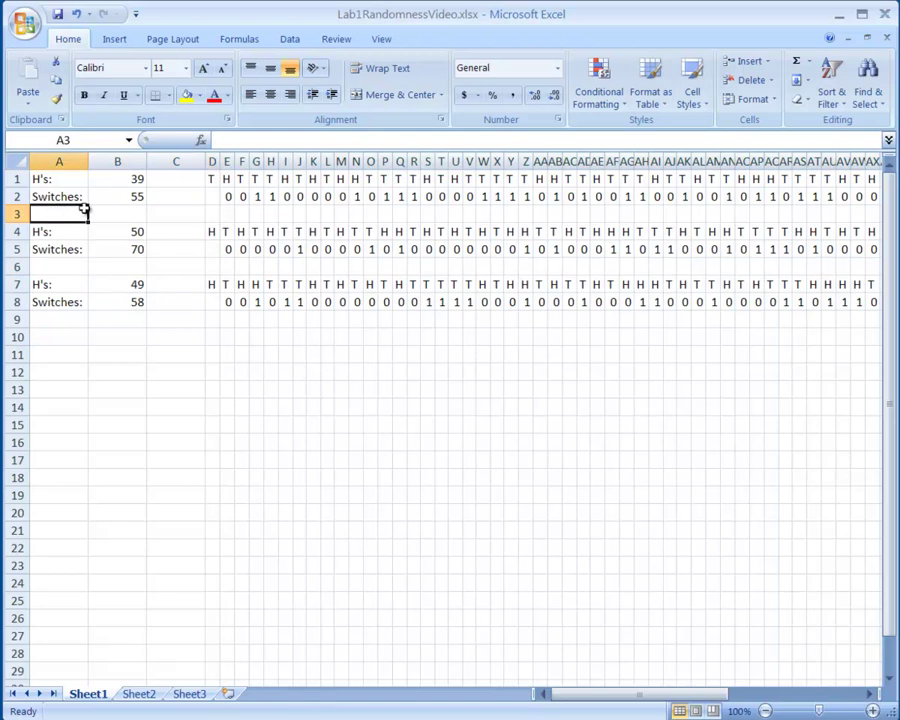
text(Run of)
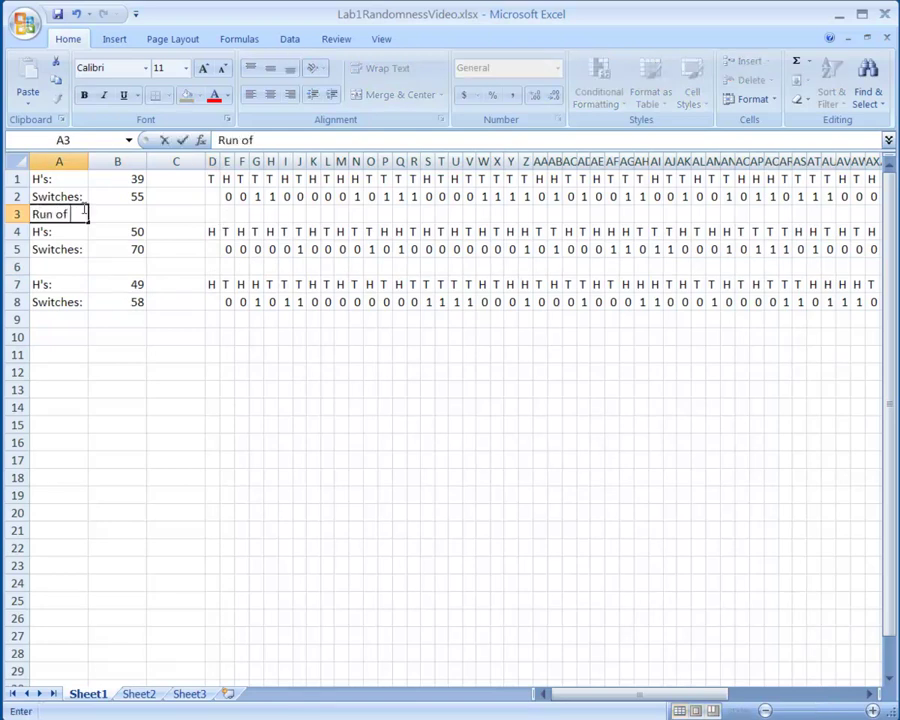
text( 5?)
key(Return)
key(Return)
key(Return)
text(Run of 5)
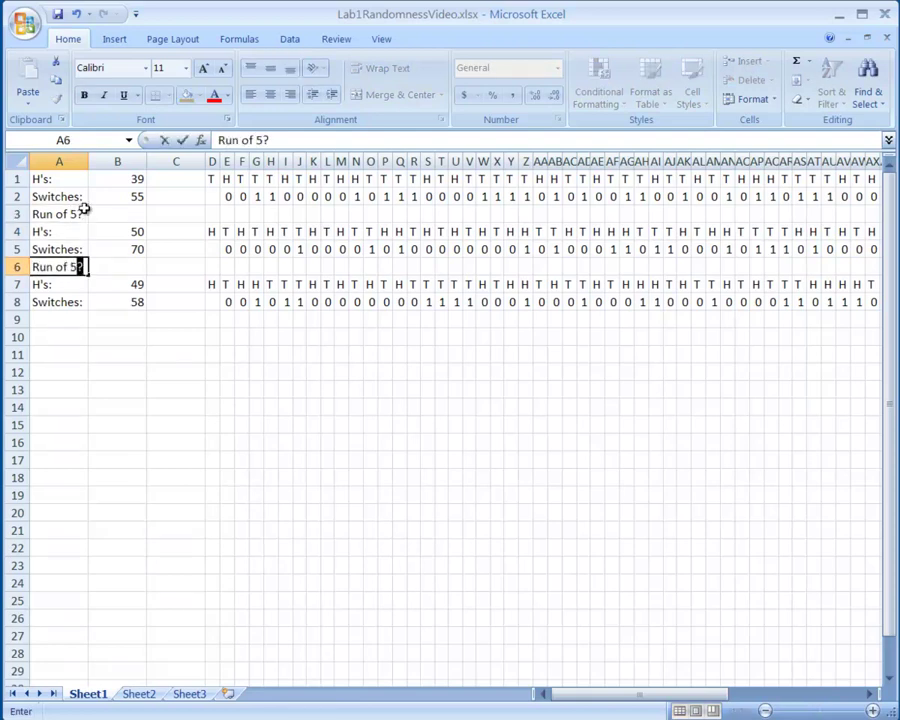
key(BackSpace)
text(?)
key(Return)
key(Return)
key(Return)
text(Run of 5)
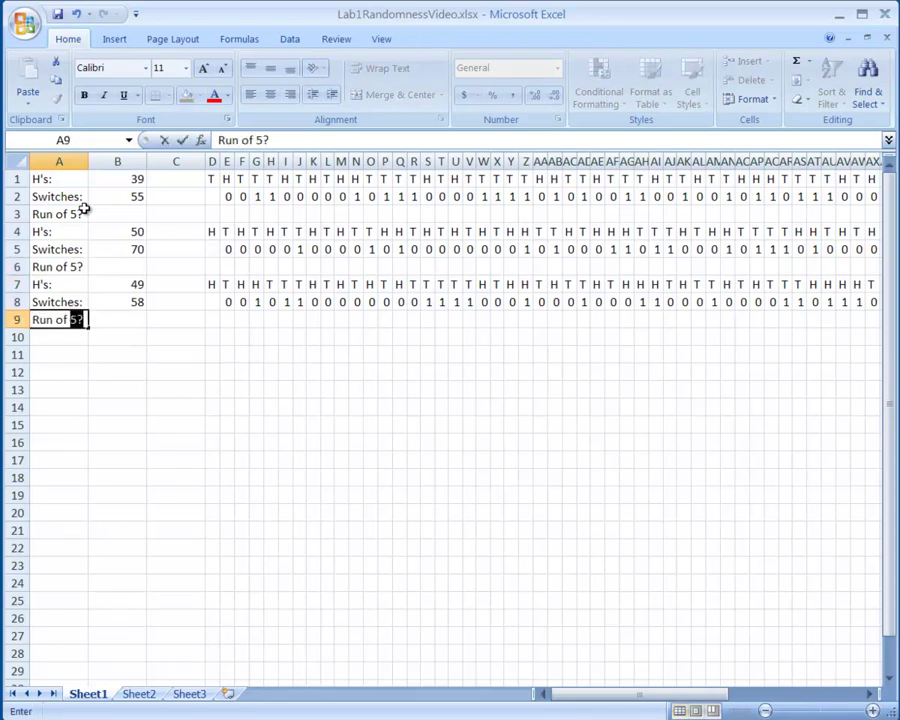
key(Up)
- Enter 1 in D3 as the starting run length under the first flip of the first sequence
key(Up)
key(Up)
key(Up)
key(Up)
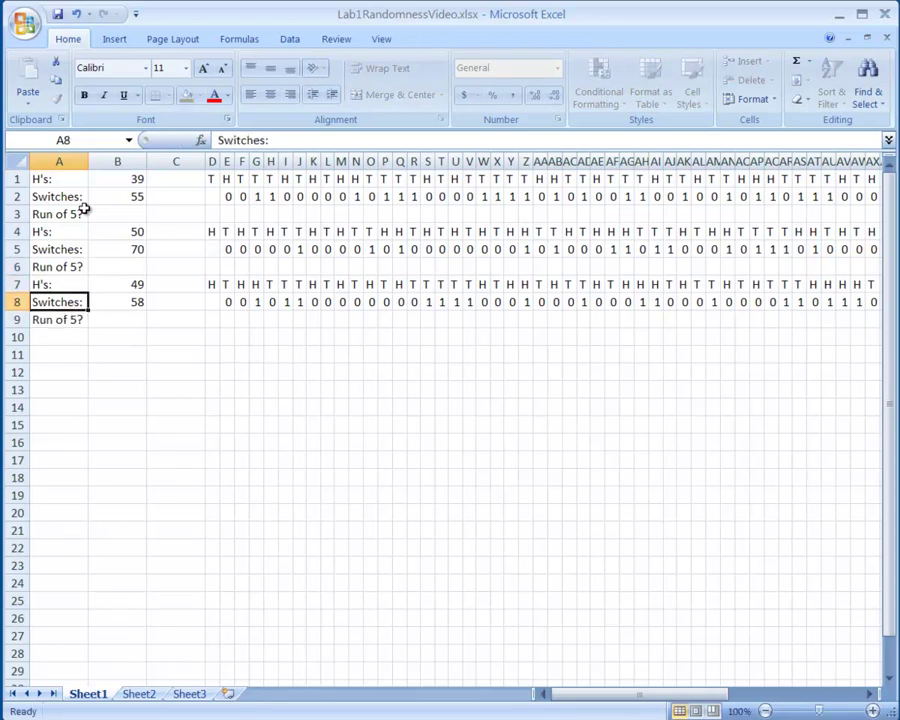
key(Up)
key(Right)
key(Right)
key(Right)
key(Right)
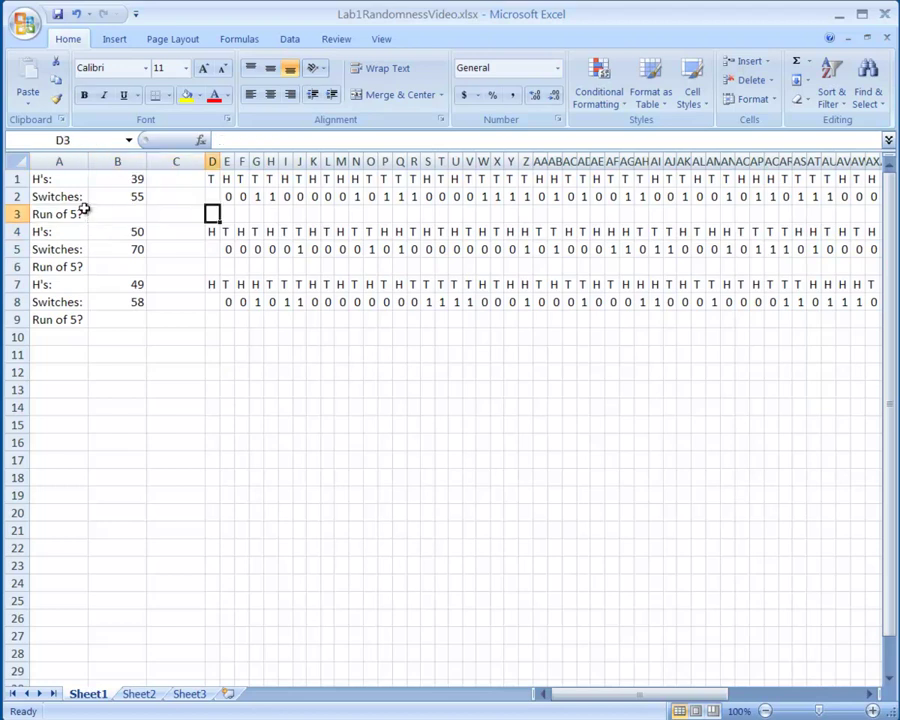
key(Left)
text(1)
key(Up)
key(Up)
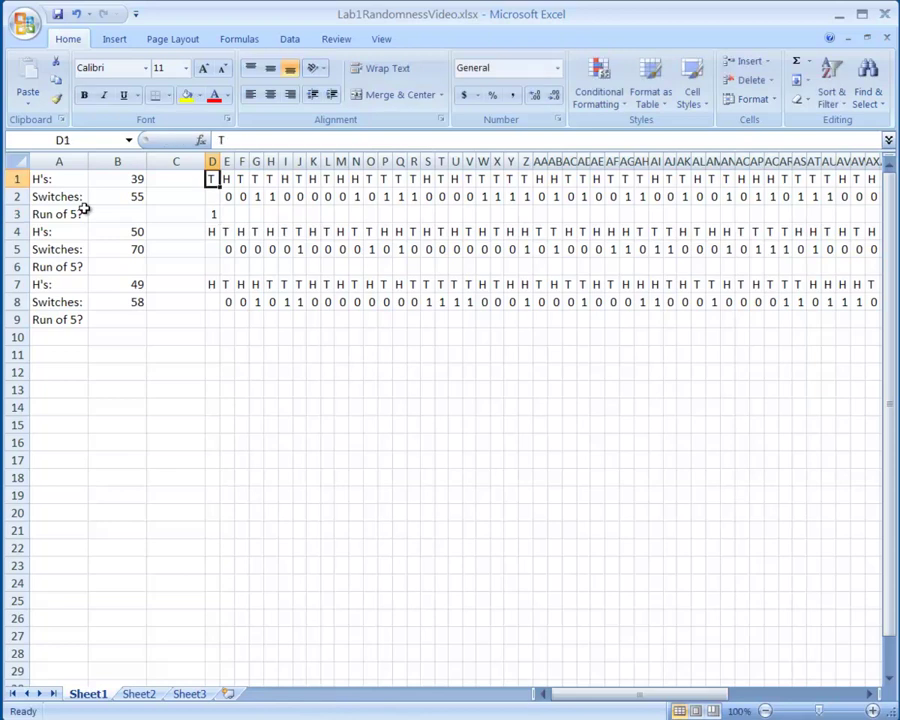
- Enter 1 in both E3 and F3 as example run lengths for the second and third flips
key(Down)
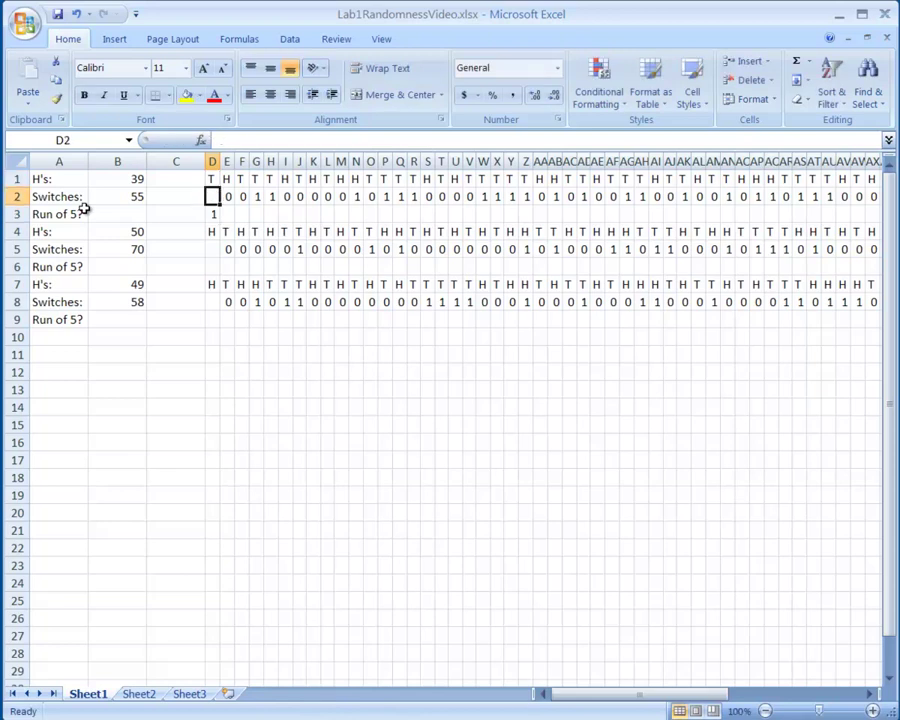
key(Down)
key(Right)
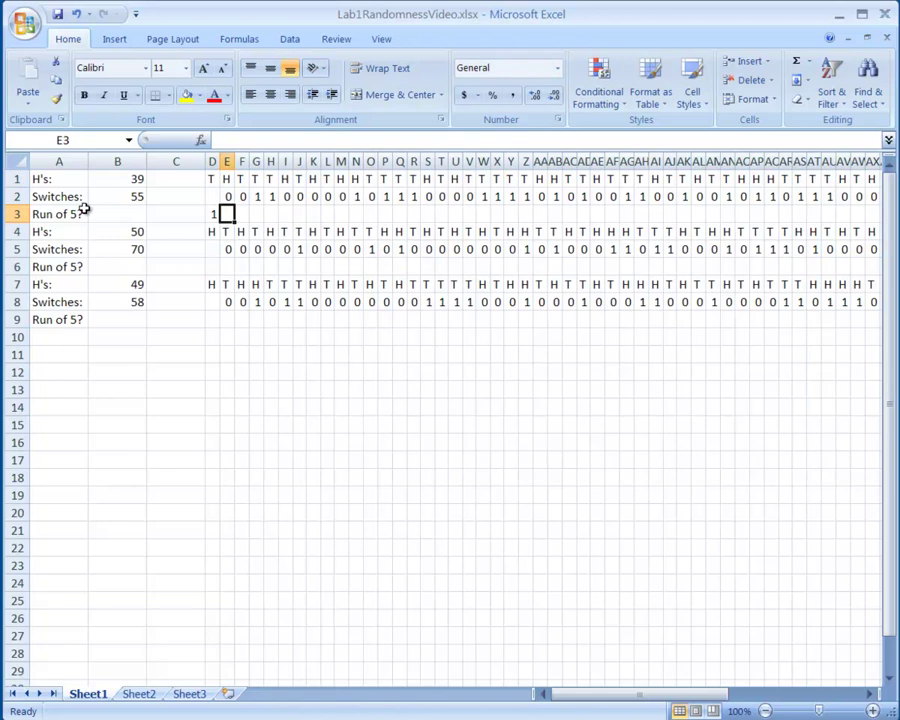
text(1)
key(Up)
key(Up)
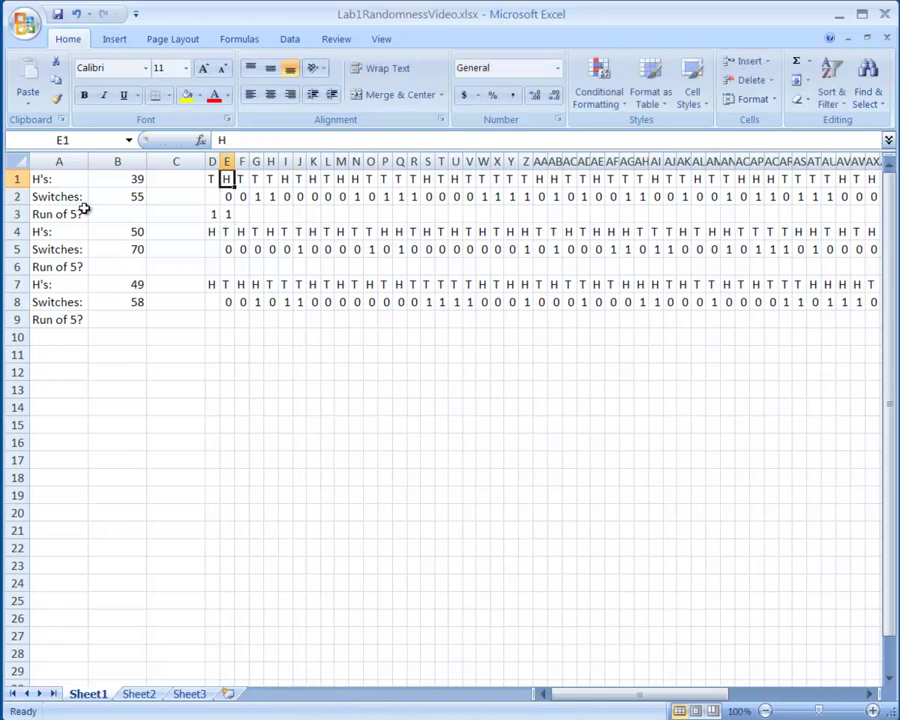
key(Down)
key(Down)
key(Right)
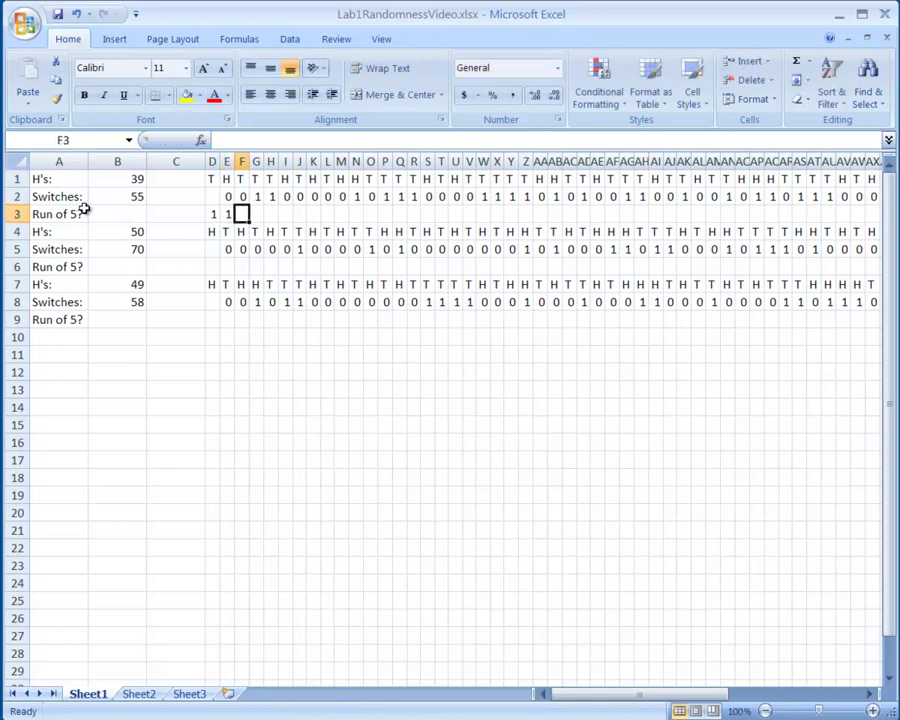
key(Up)
key(Down)
text(1)
key(Up)
key(Up)
- Continue the example run lengths with 2 in G3 and 3 in H3, based on the flips in row 1
key(Down)
key(Down)
key(Right)
text(2)
key(Up)
key(Up)
key(Left)
key(Right)
key(Right)
key(Down)
key(Down)
text(3)
key(Up)
key(Up)
key(Left)
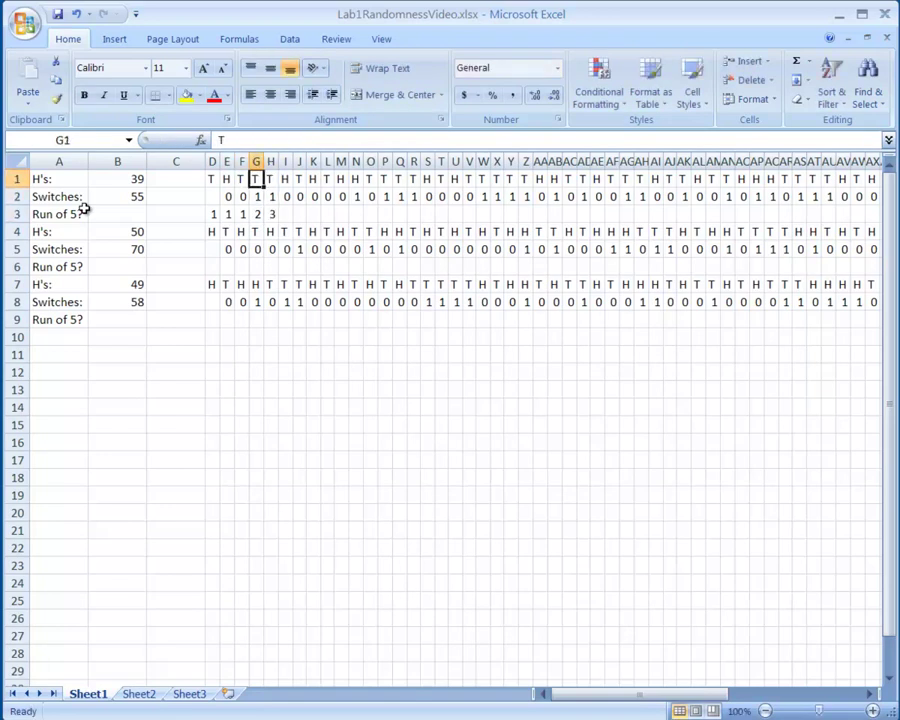
- Check the flips in F1:H1 against the manual run lengths and look along row 3 as far as U3
key(Right)
key(Left)
key(Left)
key(Right)
key(Right)
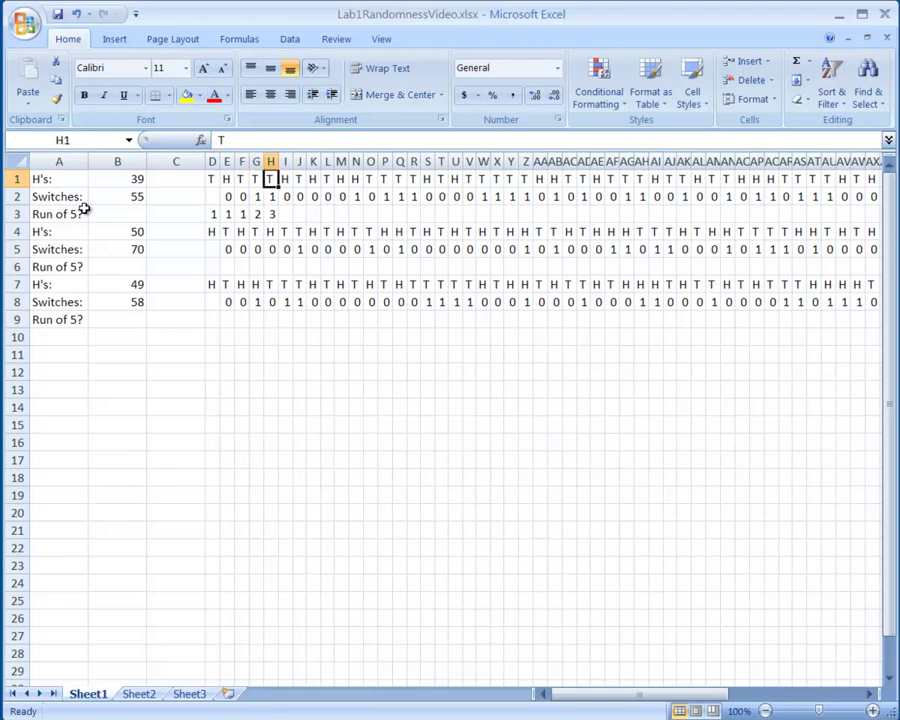
key(Down)
key(Down)
key(Down)
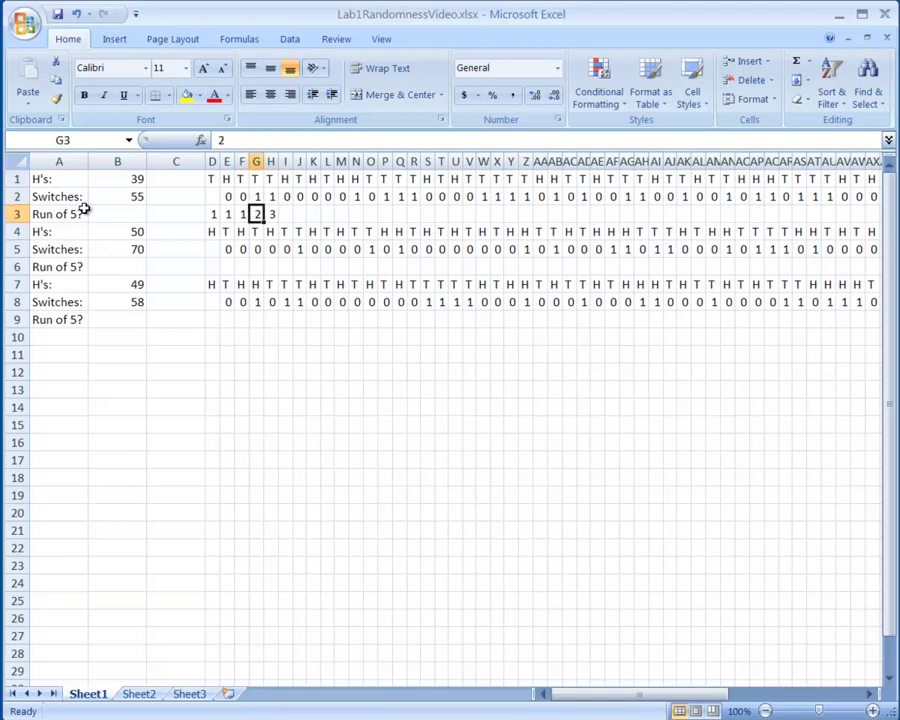
key(Right)
key(Right)
key(Right)
key(Right)
key(Right)
key(Right)
key(Right)
key(Right)
key(Right)
key(Right)
key(Right)
key(Right)
key(Right)
key(Right)
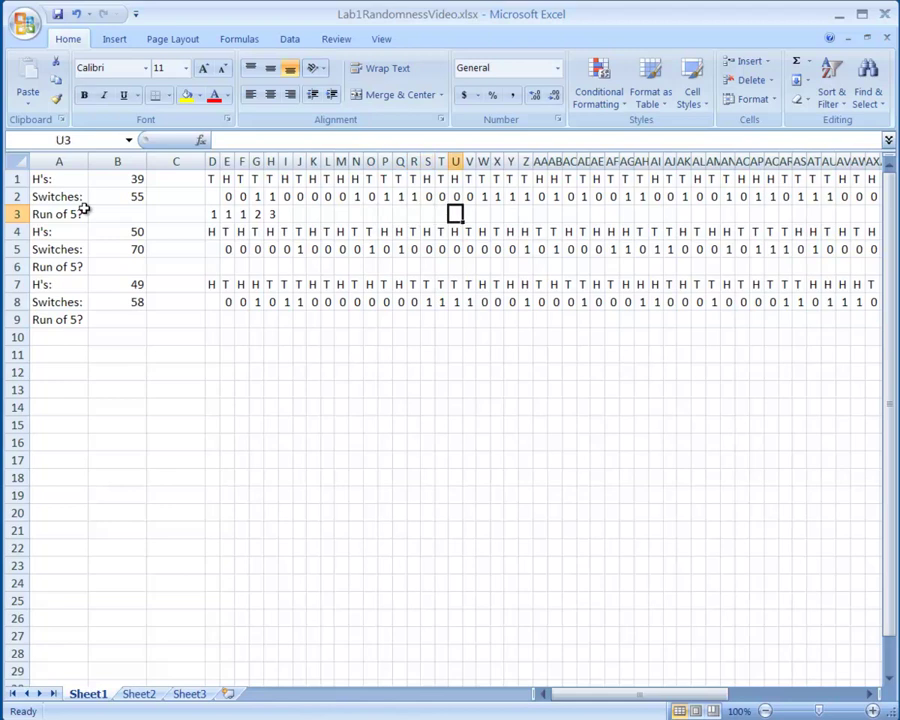
key(Left)
key(Left)
key(Left)
key(Left)
key(Left)
key(Left)
key(Left)
key(Left)
key(Left)
key(Left)
key(Left)
key(Left)
key(Left)
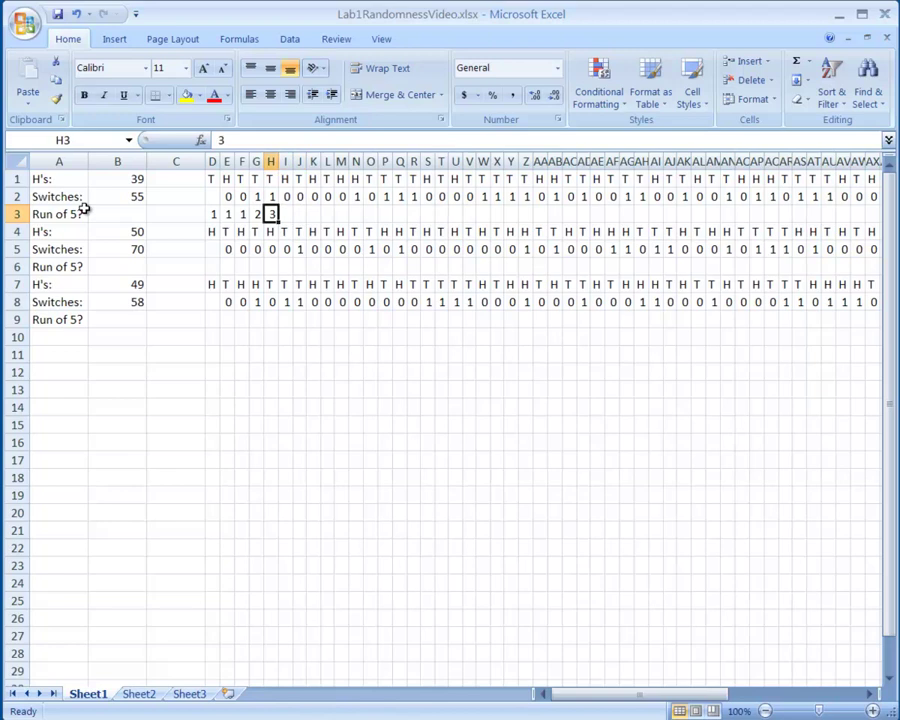
key(Right)
key(Left)
key(Left)
key(Left)
key(Left)
key(Left)
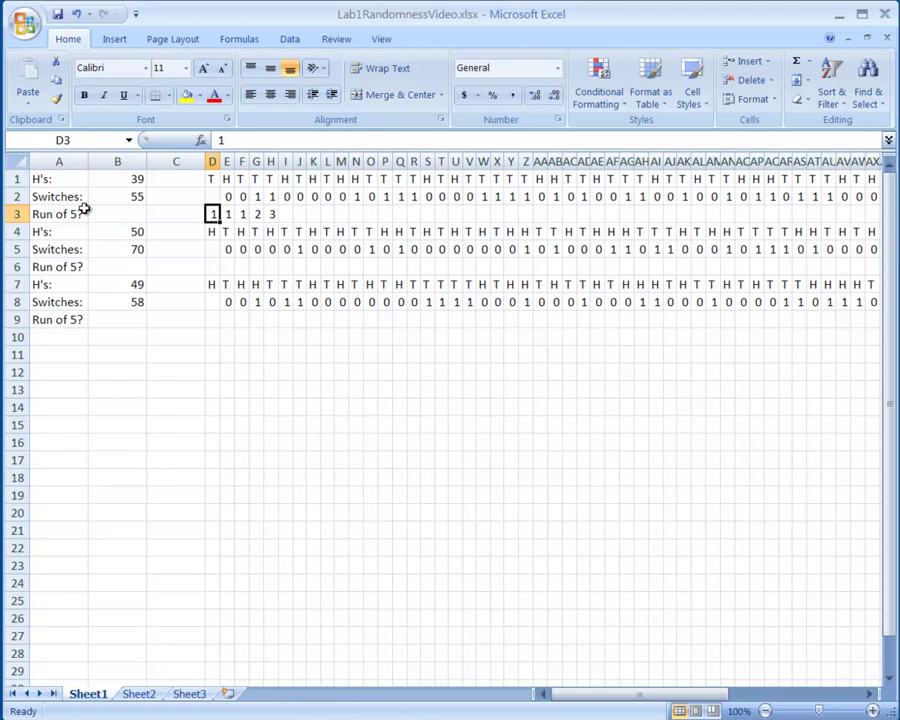
key(Right)
key(Left)
- Clear the example run lengths from E3:H3, keeping the starting value in D3
key(Right)
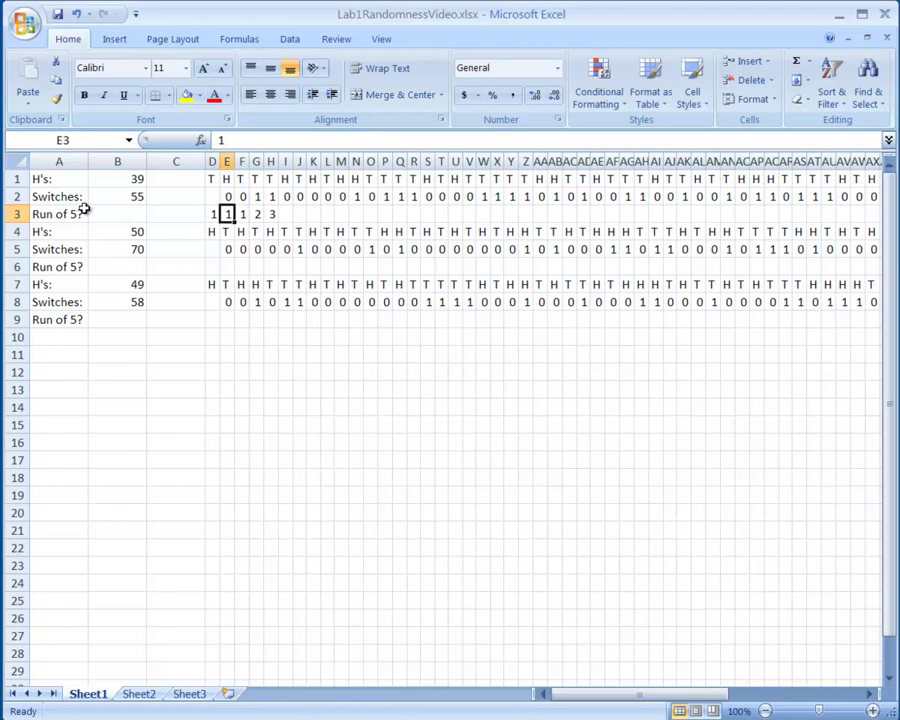
key(Delete)
key(Right)
key(Delete)
key(Right)
key(Delete)
key(Right)
key(Delete)
- Examine how the first flips in D1:G1 relate to the run length cells beneath them in row 3
key(Left)
key(Left)
key(Left)
key(Left)
key(Up)
key(Up)
key(Down)
key(Down)
key(Up)
key(Up)
key(Down)
key(Down)
key(Right)
key(Right)
key(Right)
key(Left)
key(Left)
key(Up)
key(Up)
key(Left)
key(Right)
key(Left)
key(Right)
key(Right)
key(Right)
key(Left)
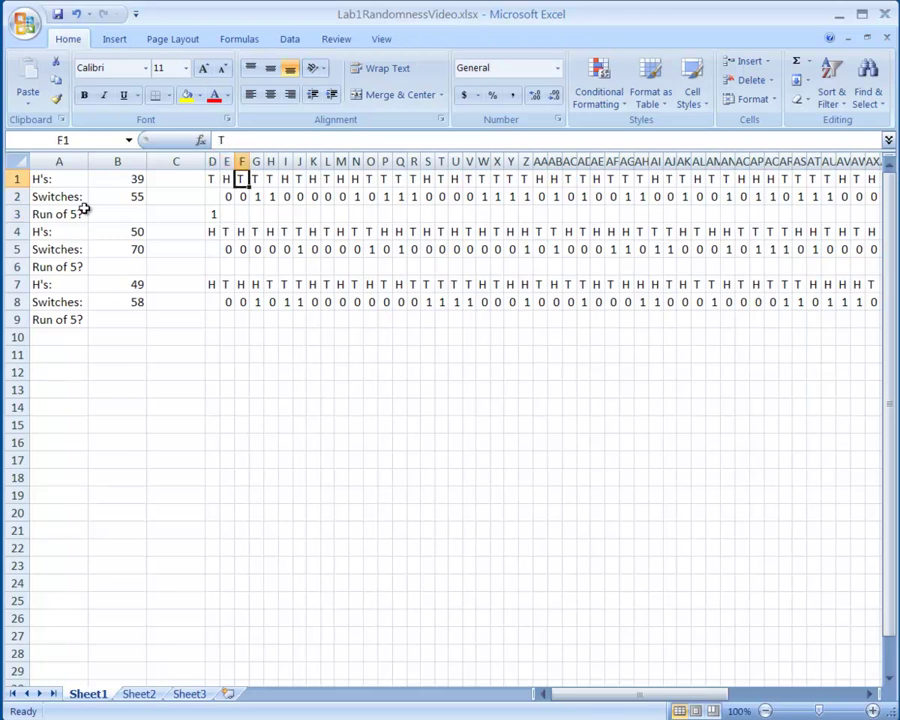
- Start an IF formula in E3 for the run length of the first sequence
key(Right)
key(Down)
key(Down)
key(Left)
key(Left)
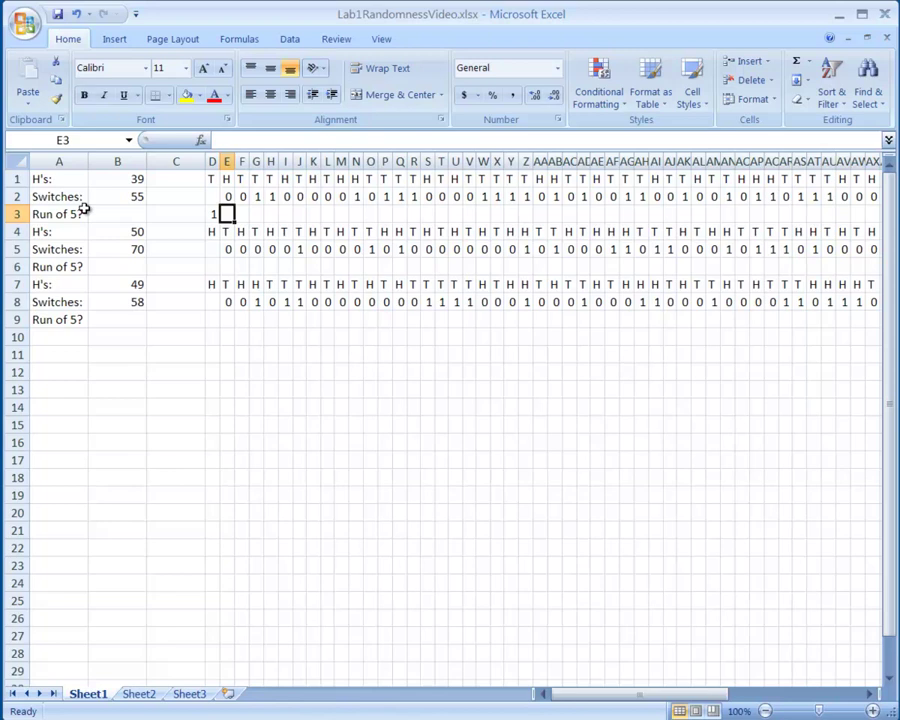
text(=if)
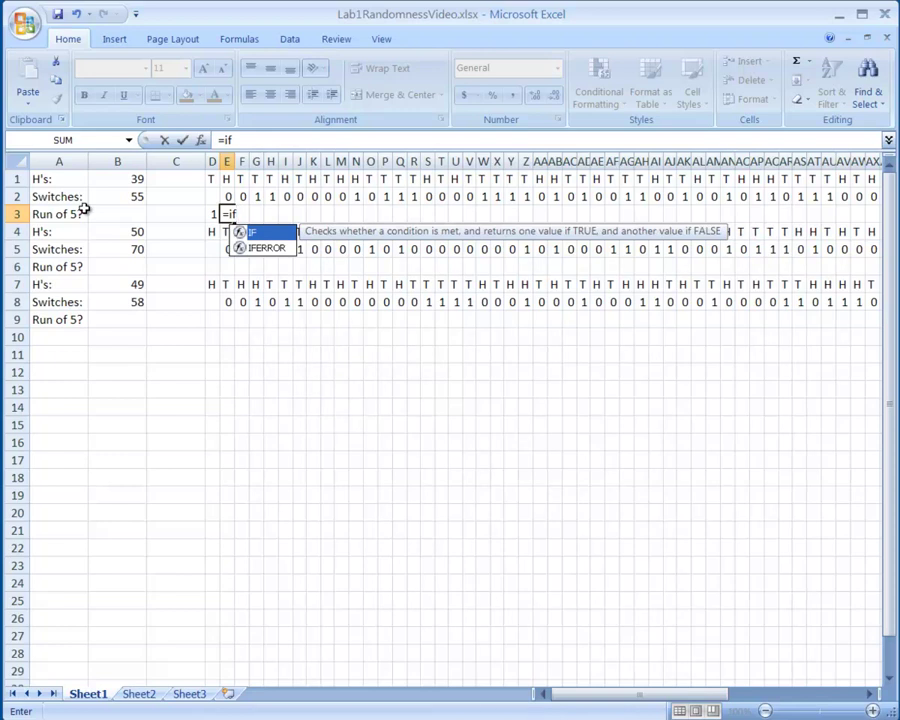
text(()
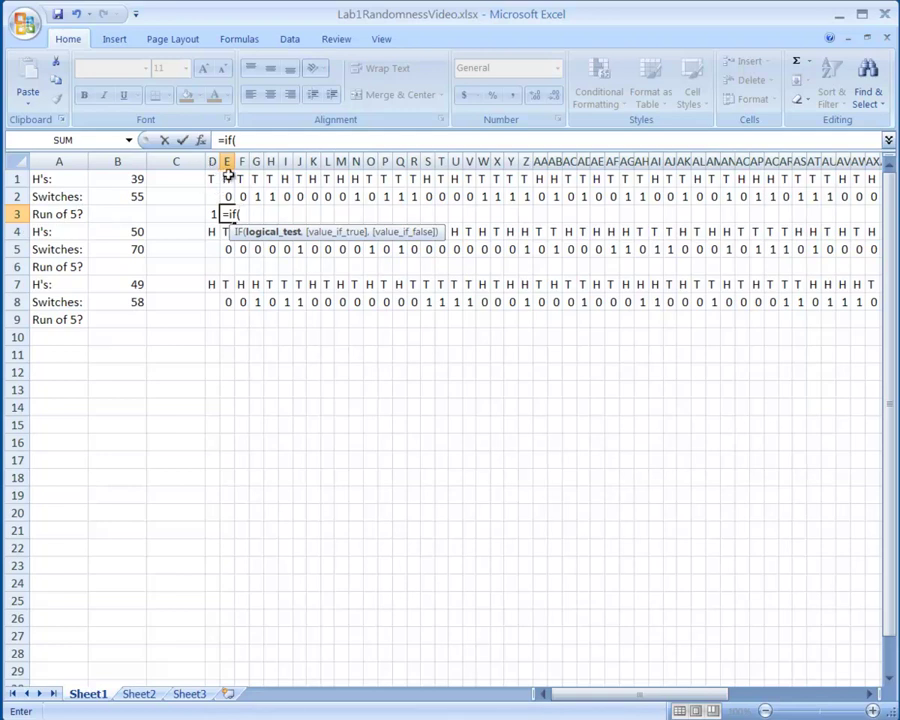
text(e1=d1)
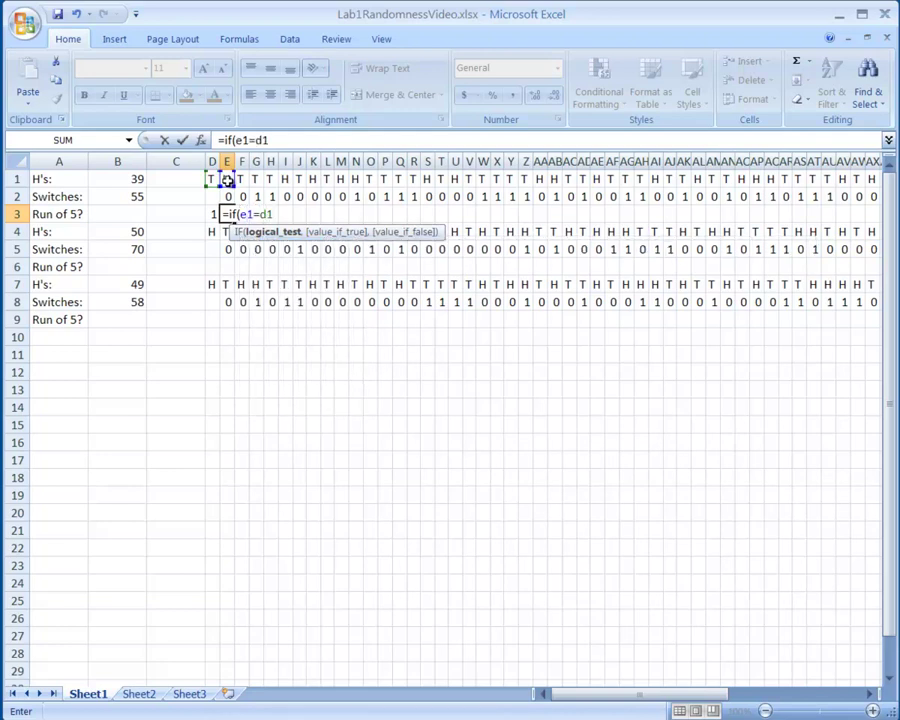
key(BackSpace)
key(BackSpace)
key(BackSpace)
key(BackSpace)
key(BackSpace)
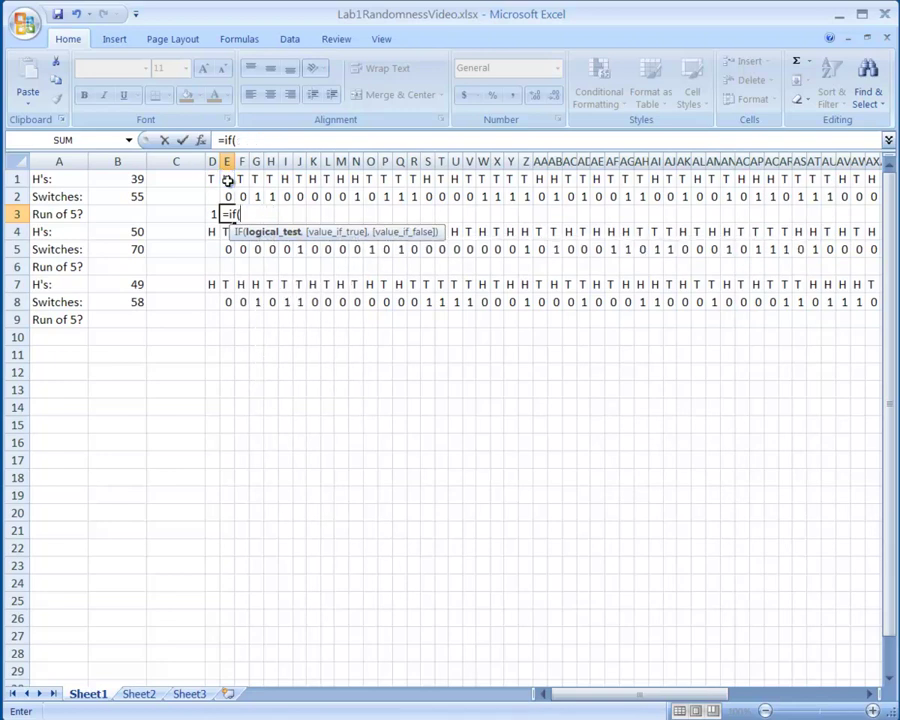
text(e2=1)
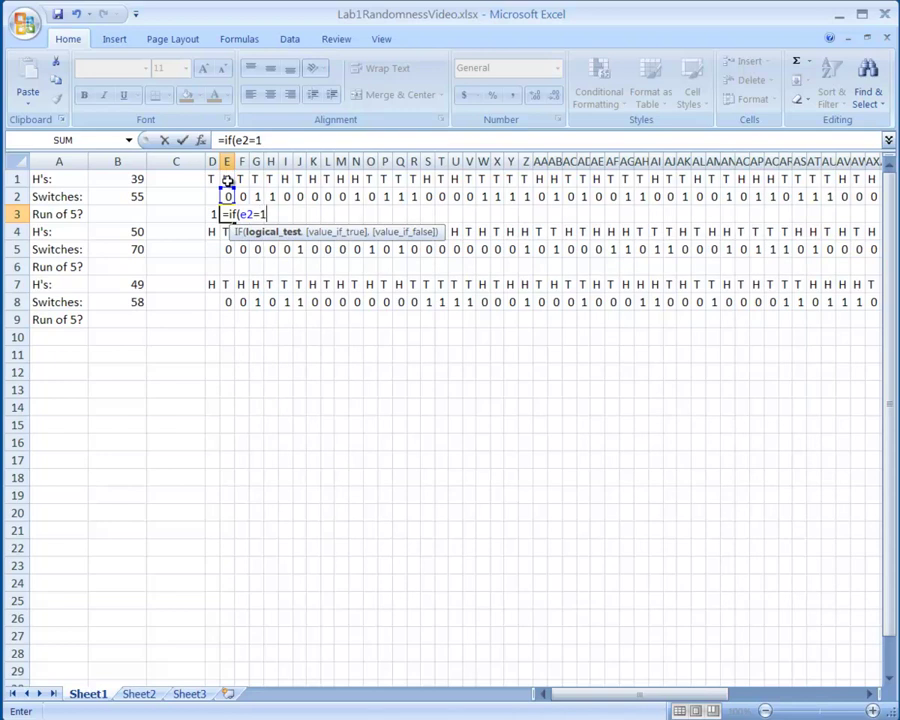
key(BackSpace)
key(BackSpace)
key(BackSpace)
key(BackSpace)
- Complete the run length formula in E3 as =IF(E1=D1,D3+1,1)
text(e1=d1)
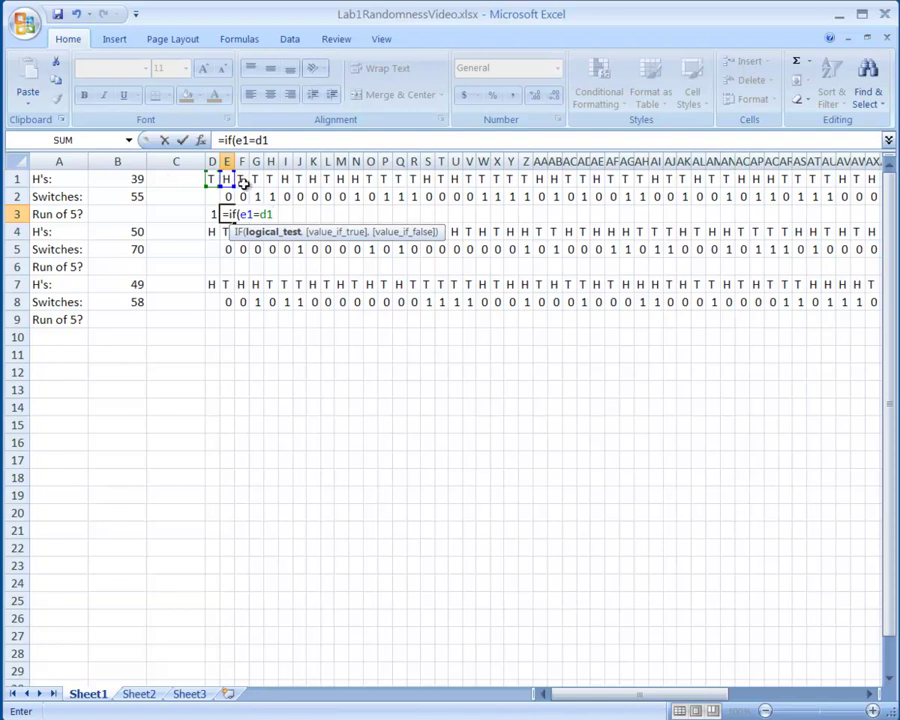
text(,)
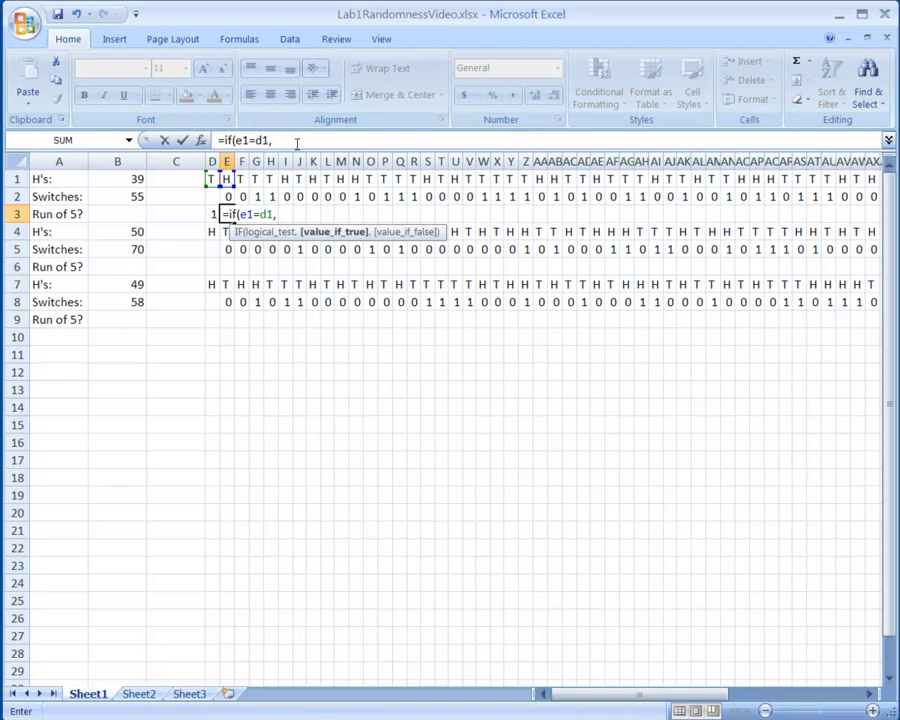
text(d3+1)
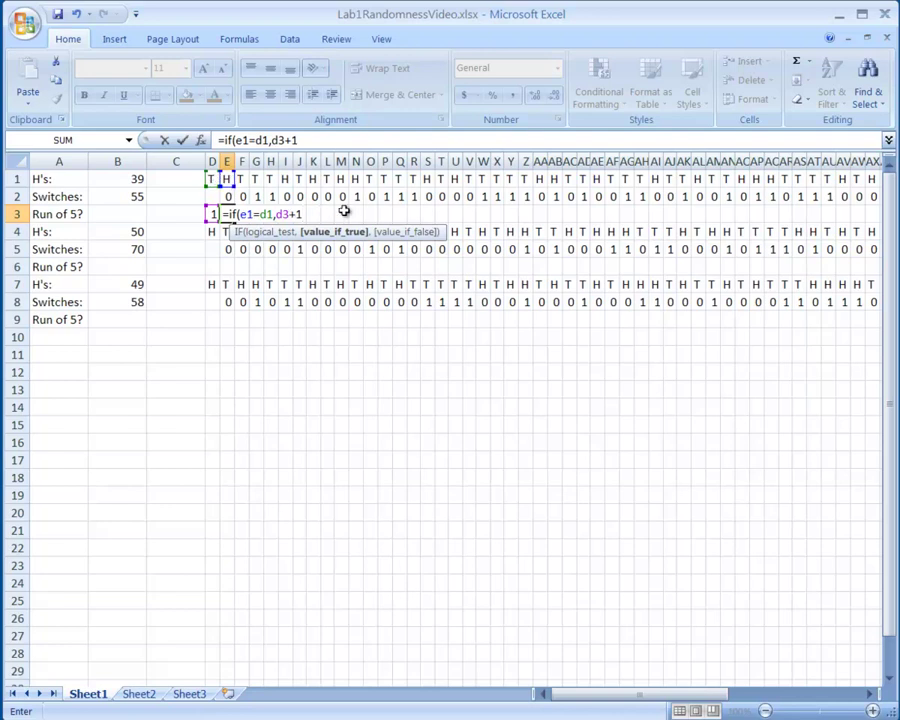
text(,)
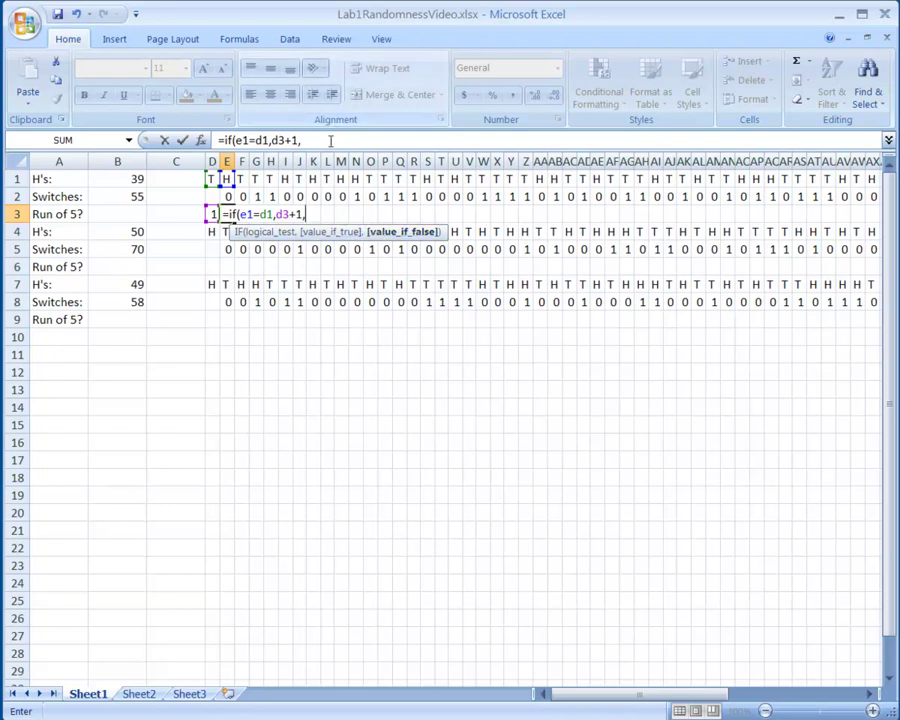
text(1))
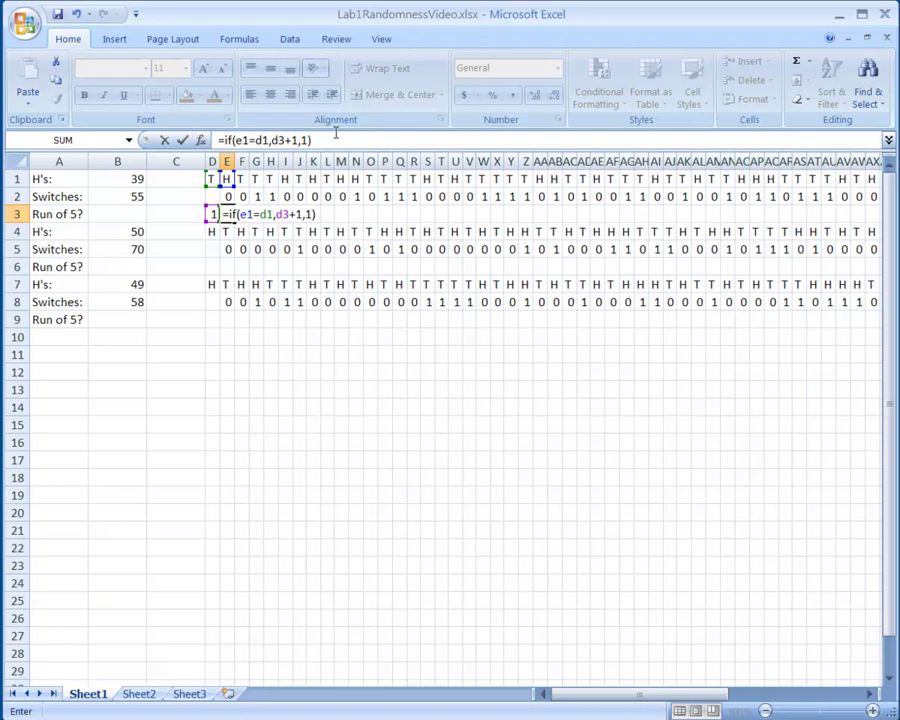
key(Return)
key(Up)
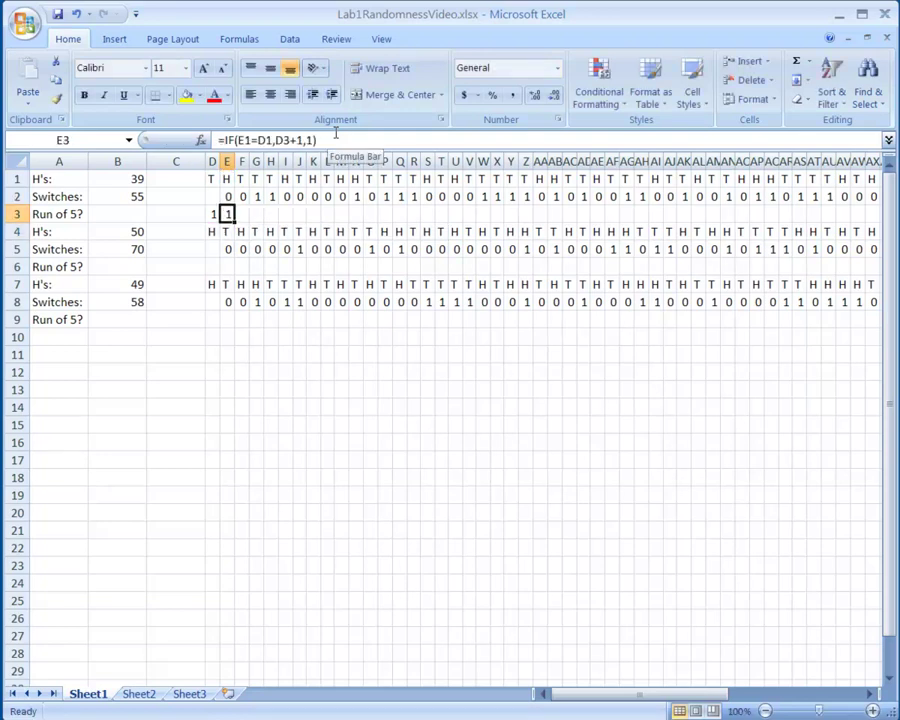
- Fill the run length formula from E3 across row 3 through CY3
key(Up)
key(Up)
key(Left)
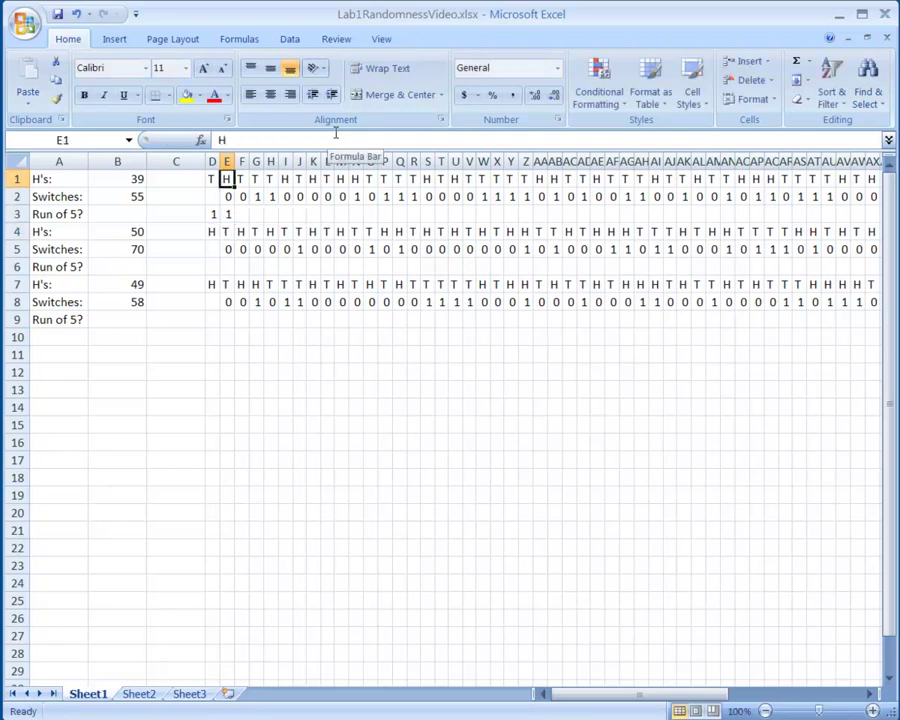
key(Right)
key(Down)
key(Down)
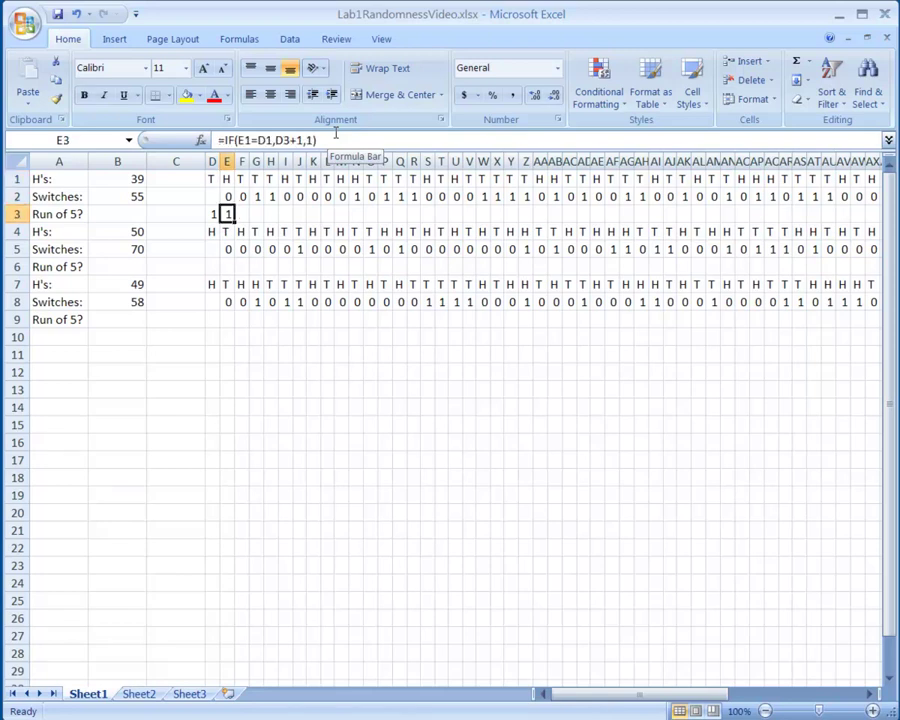
key(shift+Right)
key(shift+Right)
key(shift+Right)
key(shift+Right)
key(shift+Right)
key(shift+Right)
key(shift+Right)
key(shift+Right)
key(shift+Right)
key(shift+Right)
key(shift+Right)
key(shift+Right)
key(shift+Right)
key(shift+Right)
key(shift+Right)
key(shift+Right)
key(shift+Right)
key(shift+Right)
key(shift+Right)
key(shift+Right)
key(shift+Right)
key(shift+Right)
key(shift+Right)
key(shift+Right)
key(shift+Right)
key(shift+Right)
key(shift+Right)
key(shift+Right)
key(shift+Right)
key(shift+Right)
key(shift+Right)
key(shift+Right)
key(shift+Right)
key(shift+Right)
key(shift+Right)
key(shift+Right)
key(shift+Right)
key(shift+Right)
key(shift+Right)
key(shift+Right)
key(shift+Right)
key(shift+Right)
key(shift+Right)
key(shift+Right)
key(shift+Right)
key(shift+Right)
key(shift+Right)
key(shift+Right)
key(shift+Right)
key(shift+Right)
key(shift+Right)
key(shift+Right)
key(shift+Right)
key(shift+Right)
key(shift+Right)
key(shift+Right)
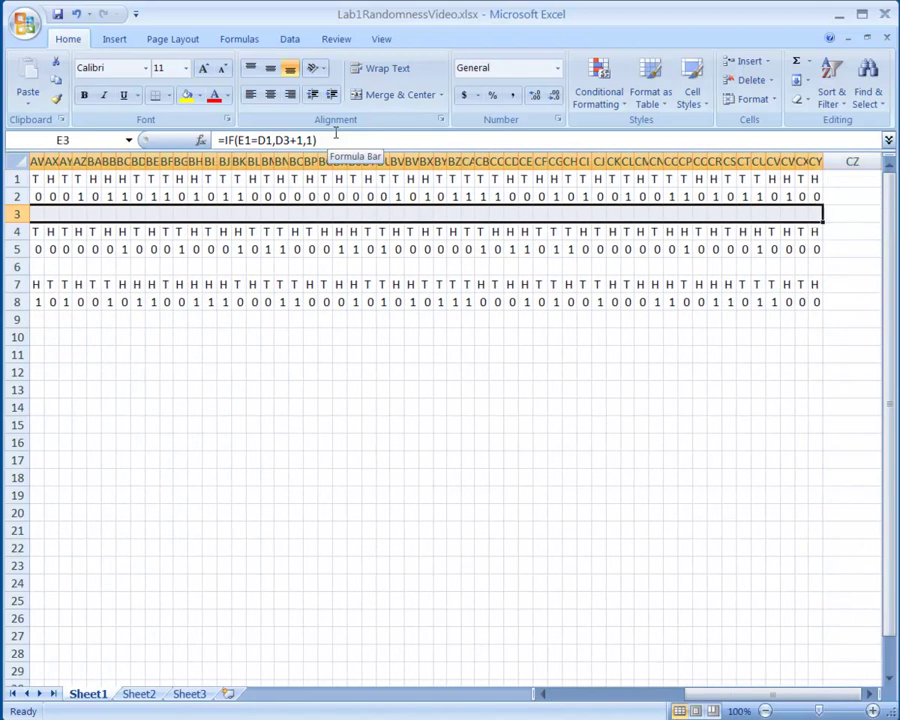
key(ctrl+r)
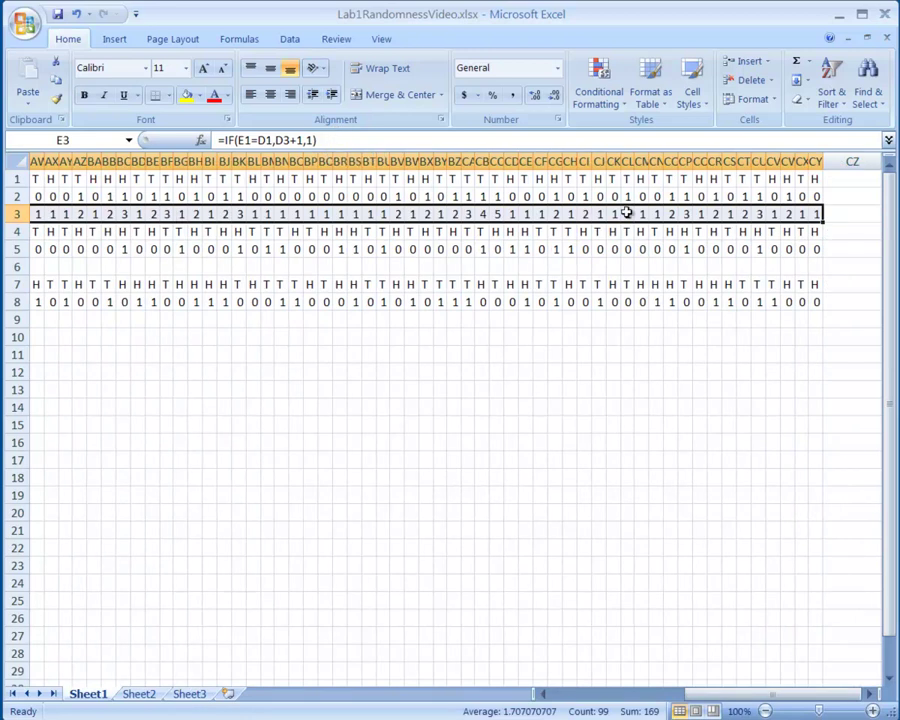
- Check the run lengths in CO3 and CP3 against the flips in CN1:CP1
click(688, 214)
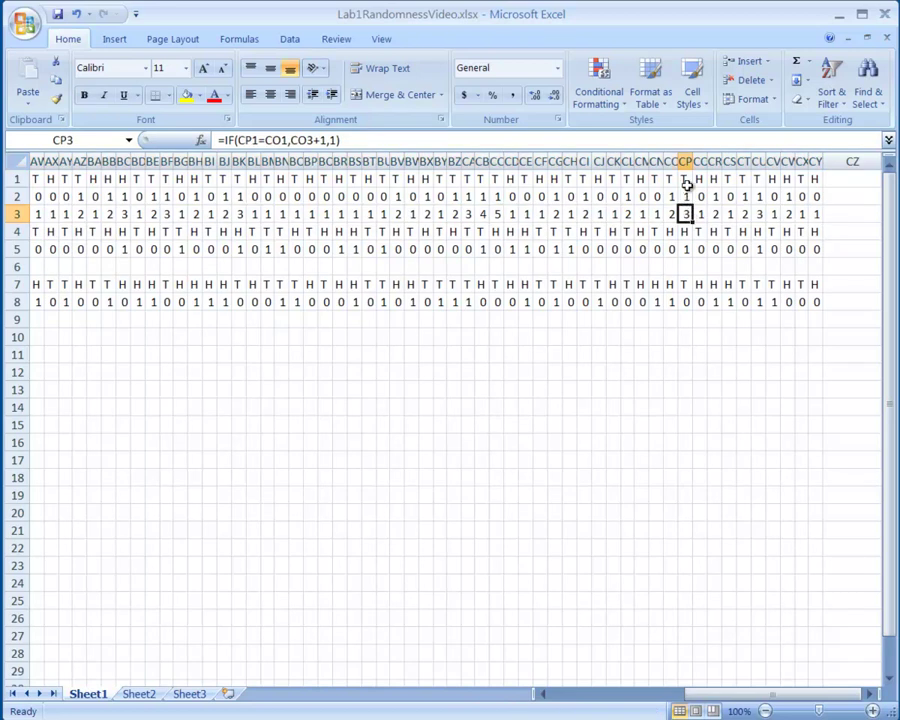
click(685, 178)
click(661, 178)
click(659, 178)
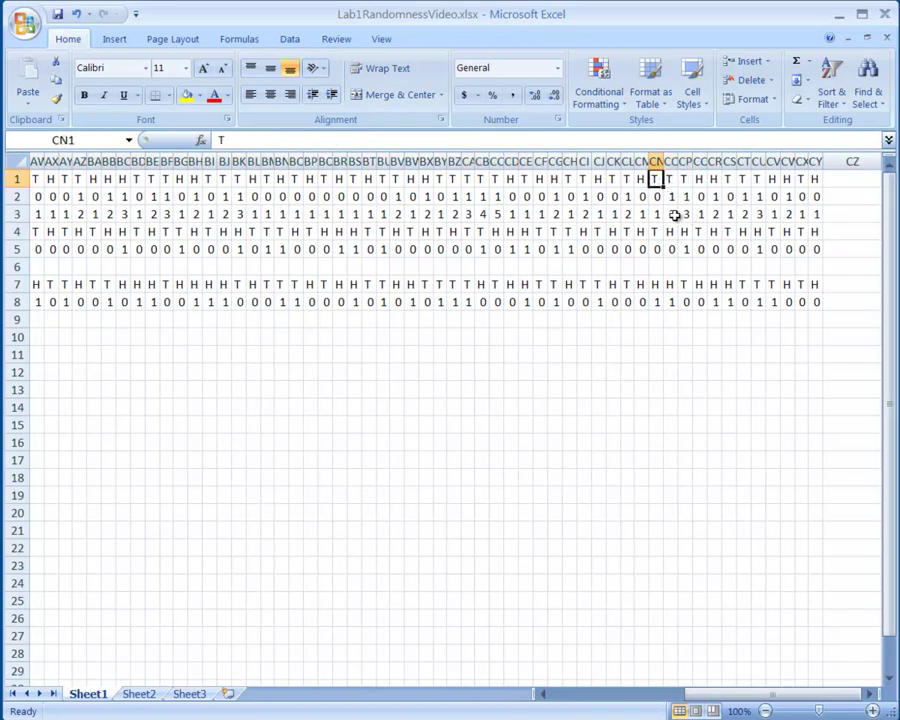
click(671, 214)
click(672, 178)
click(656, 178)
click(670, 179)
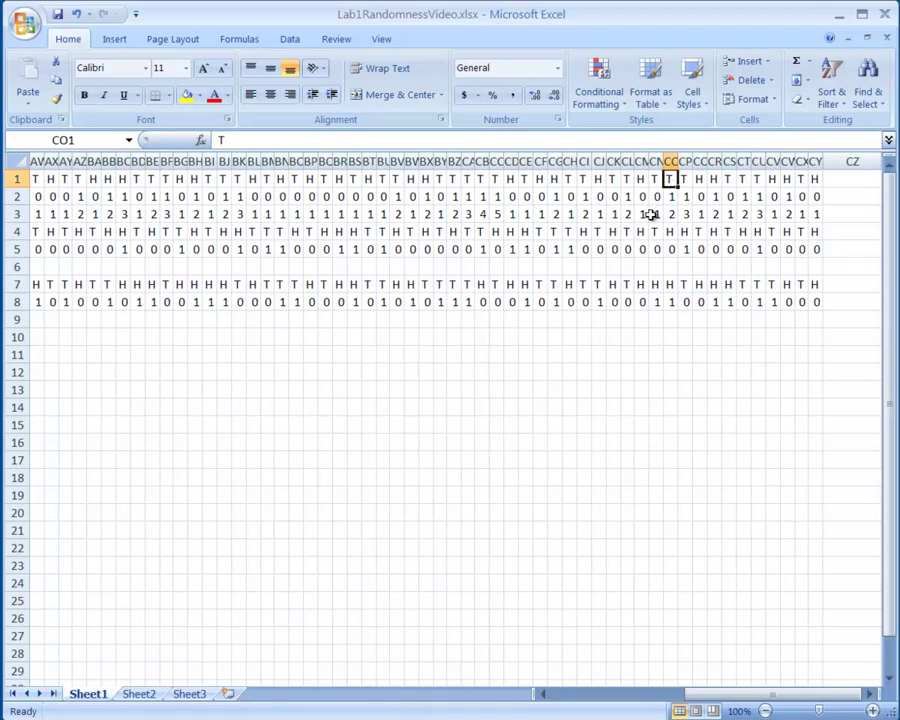
- Compare the run length in CM3 with the flips in CL1:CN1 and inspect the run length in CC3
click(647, 216)
click(641, 214)
click(642, 178)
click(655, 178)
click(646, 179)
click(654, 179)
click(636, 179)
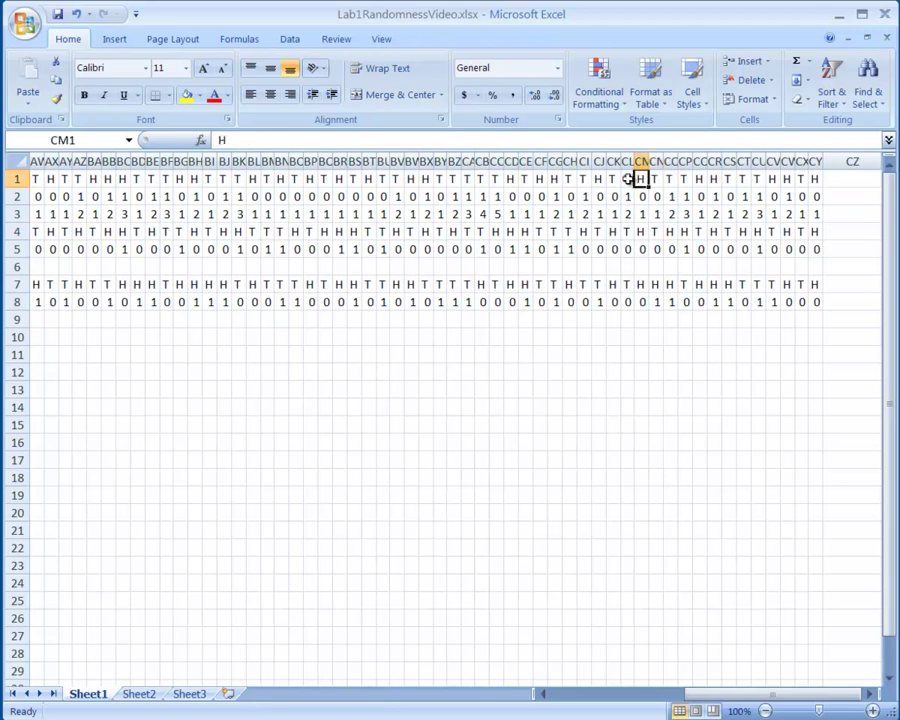
click(626, 179)
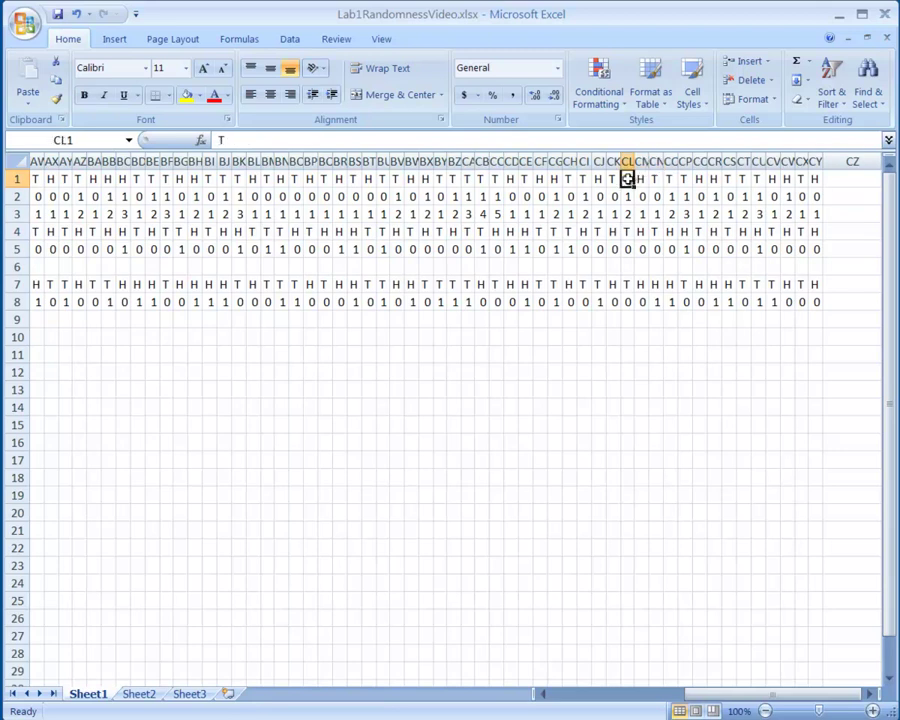
click(496, 214)
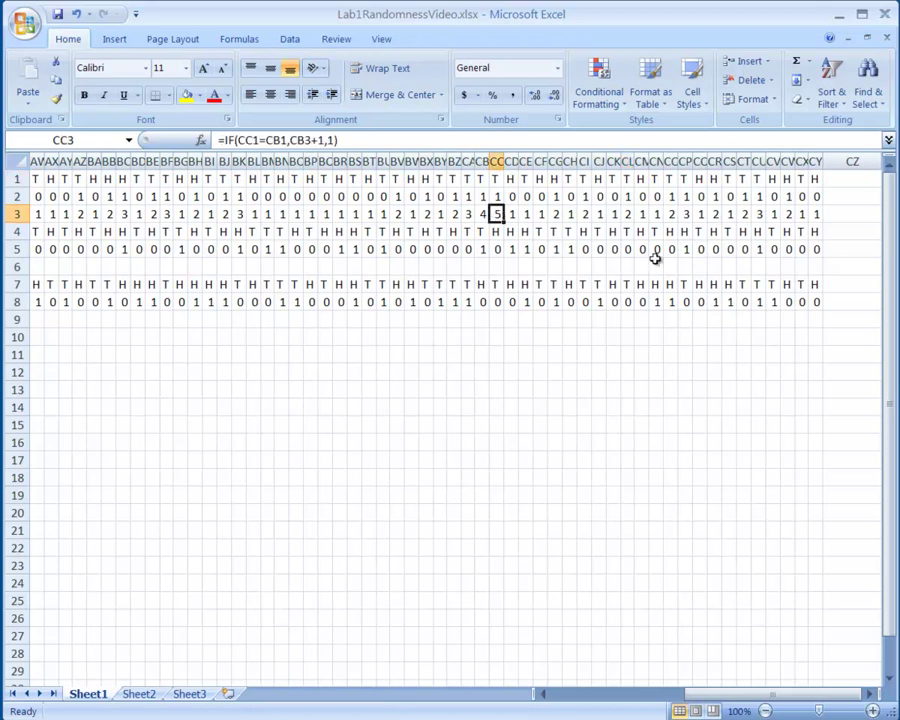
- Enter =IF(MAX(D3:CY3)>4,"yes","no") in B3 to test the first sequence for a run of five
drag(750, 698, 600, 702)
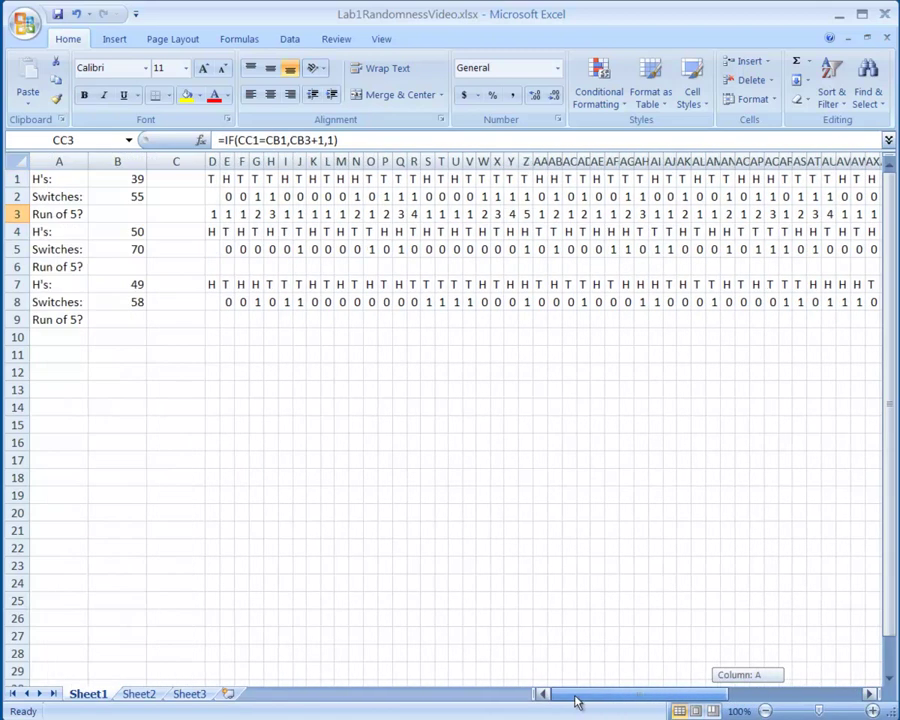
click(117, 213)
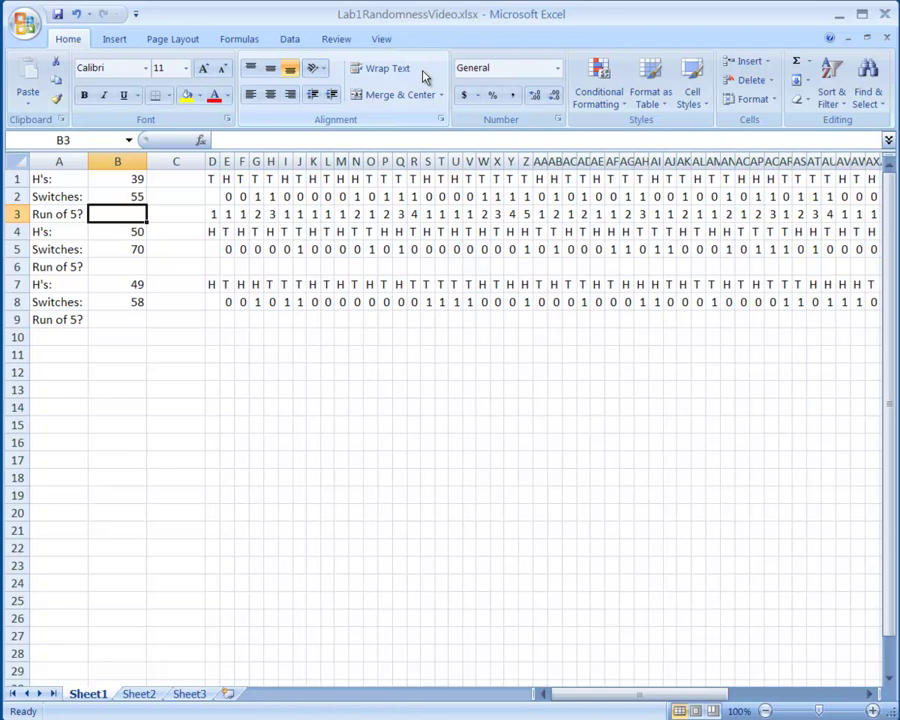
text(=if()
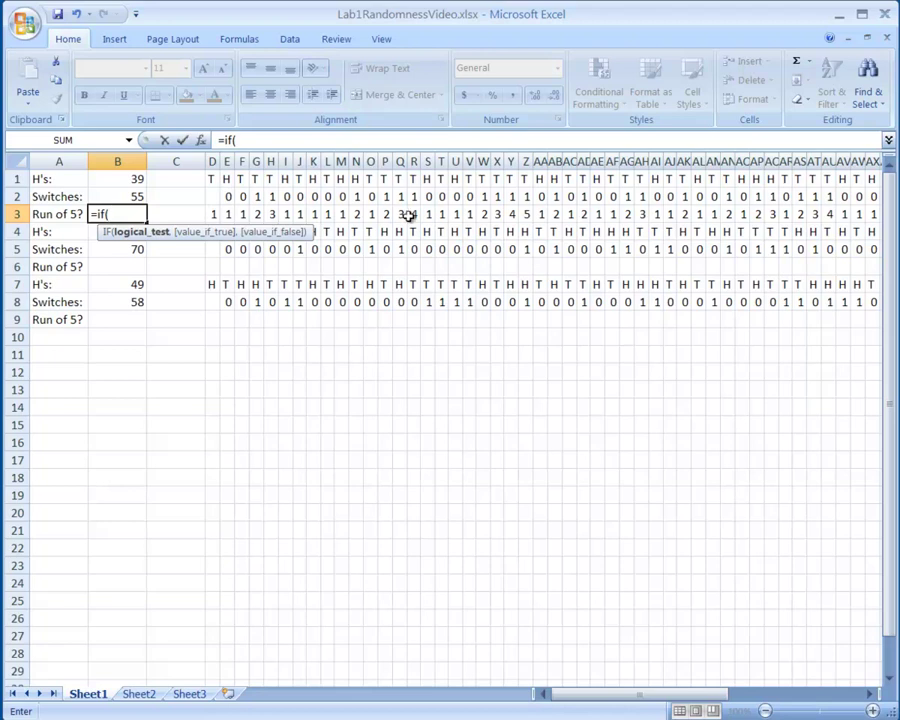
text(d3:cy3)
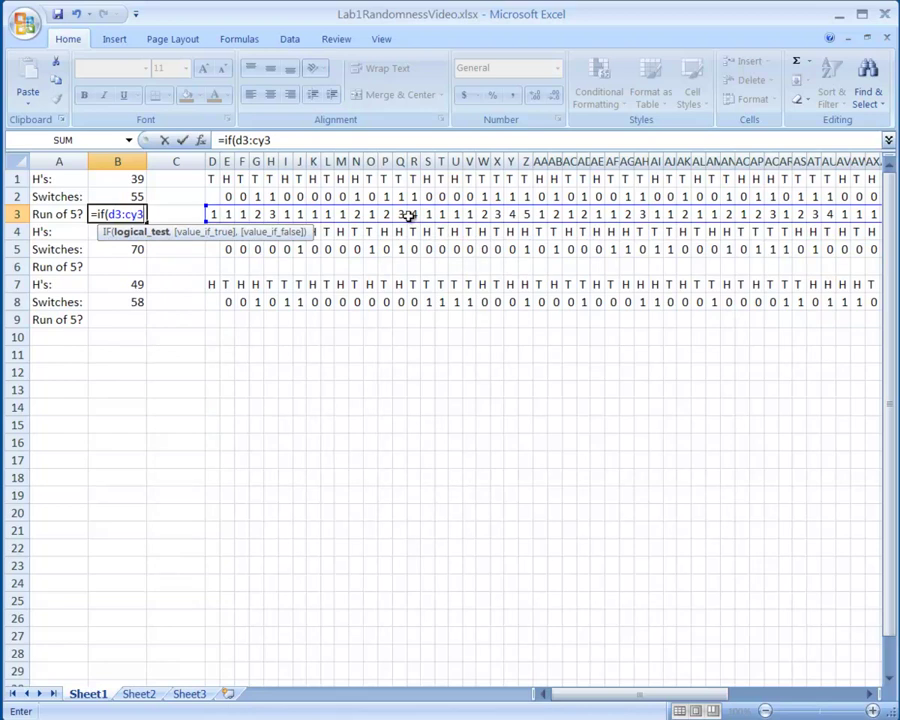
key(Return)
key(Return)
key(Left)
text(max()
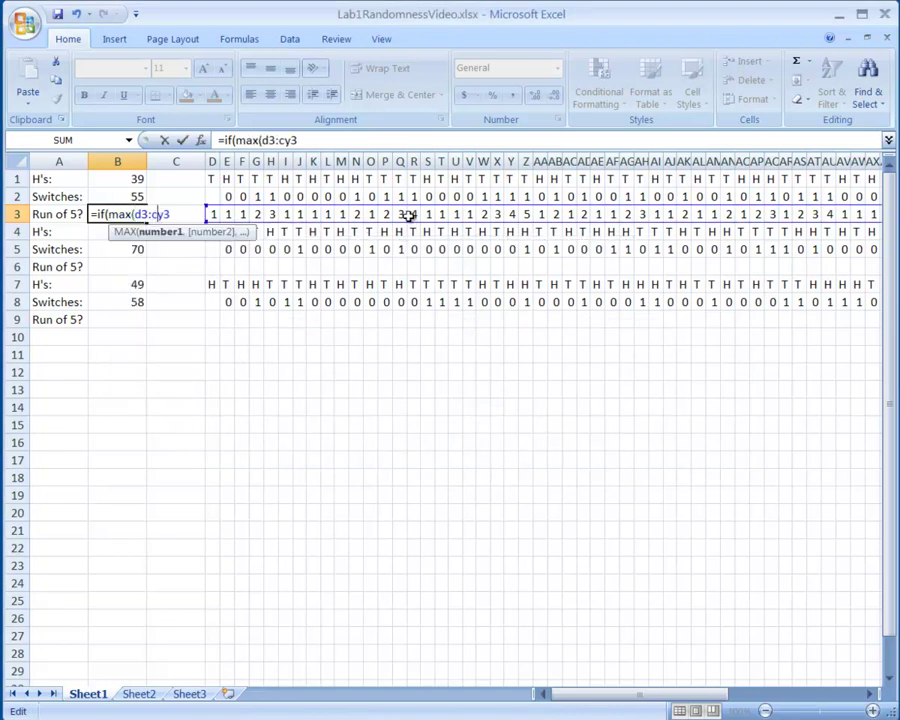
text())
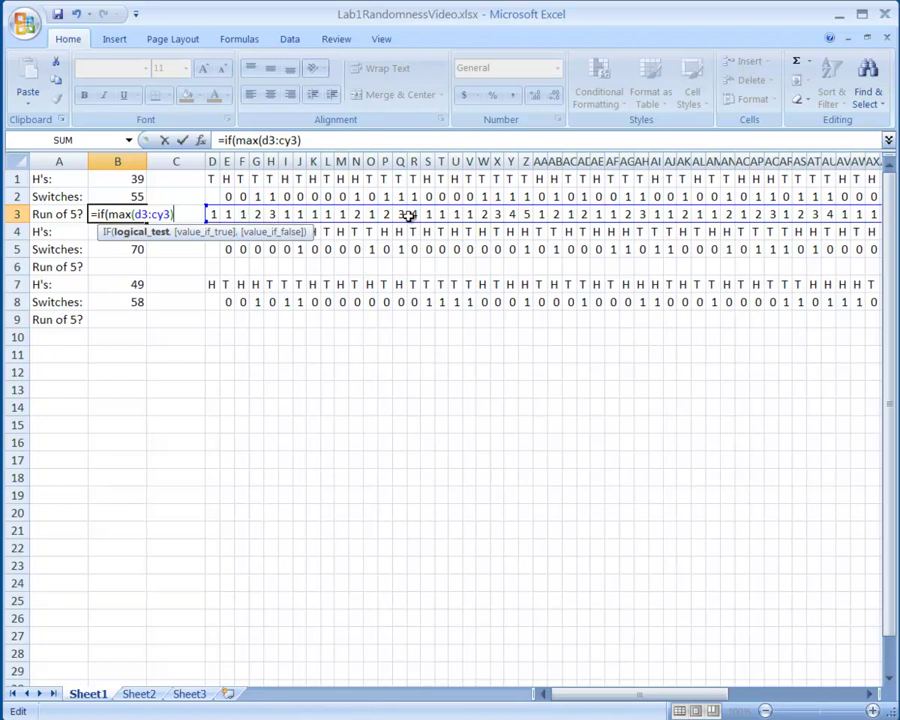
text(>4,)
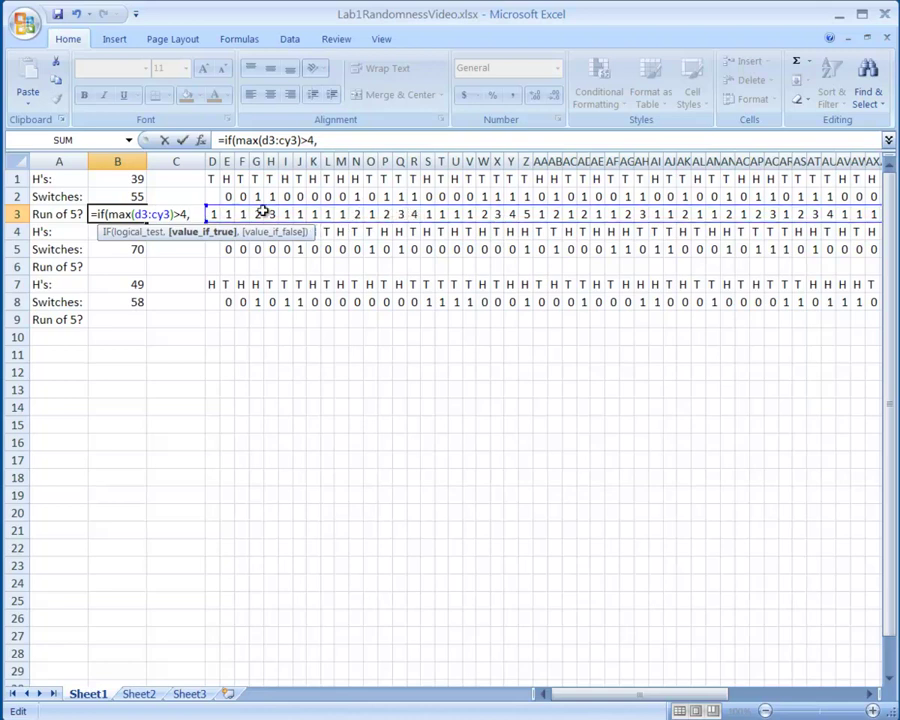
text("yes",)
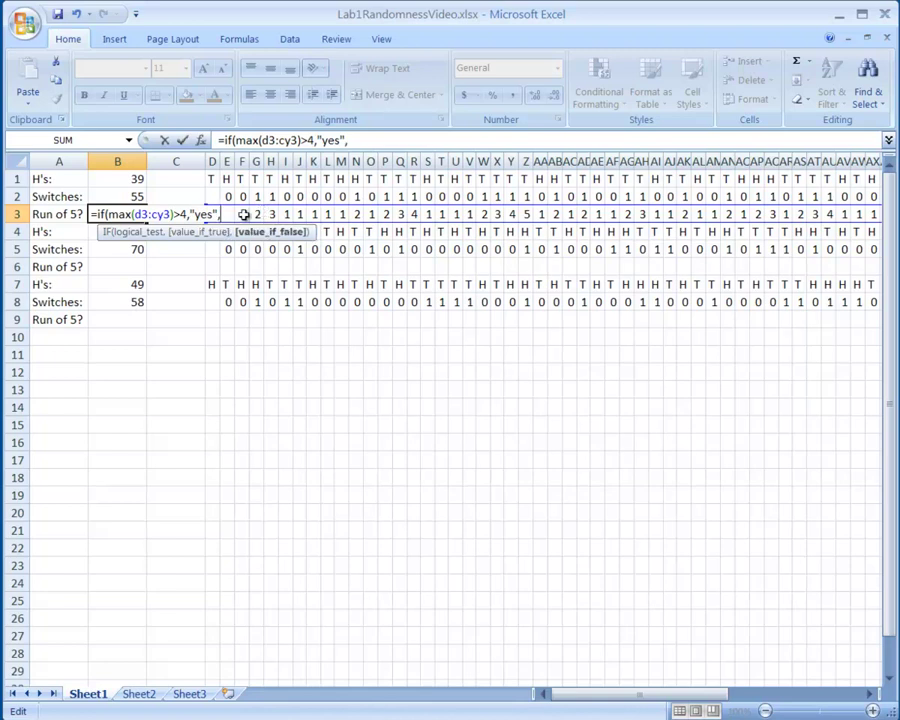
text("no")
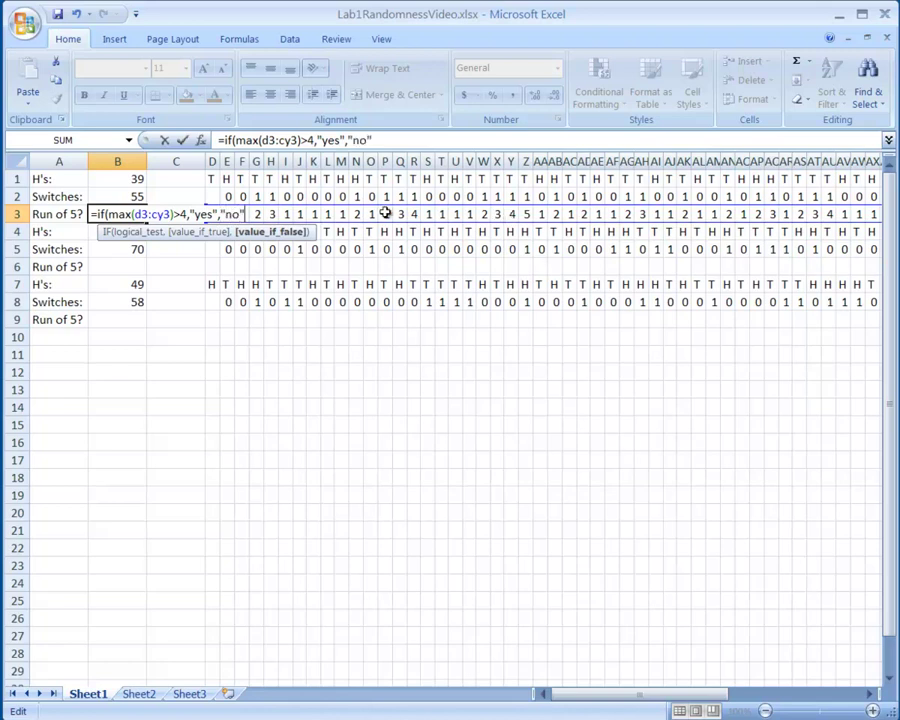
text())
key(Return)
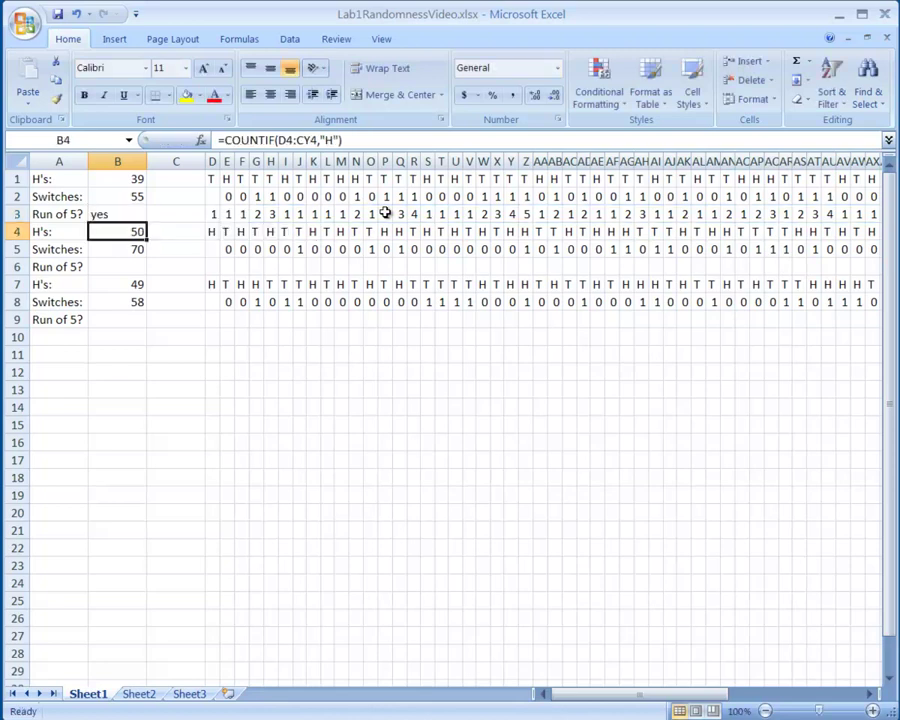
- Right-align the run-of-five result in B3
key(Up)
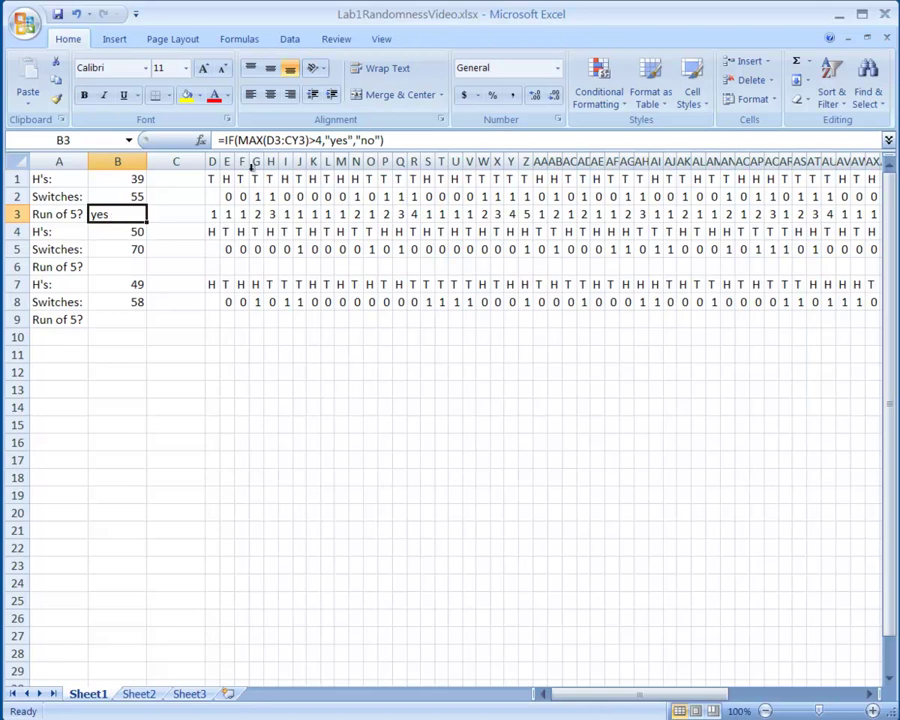
click(289, 97)
click(48, 212)
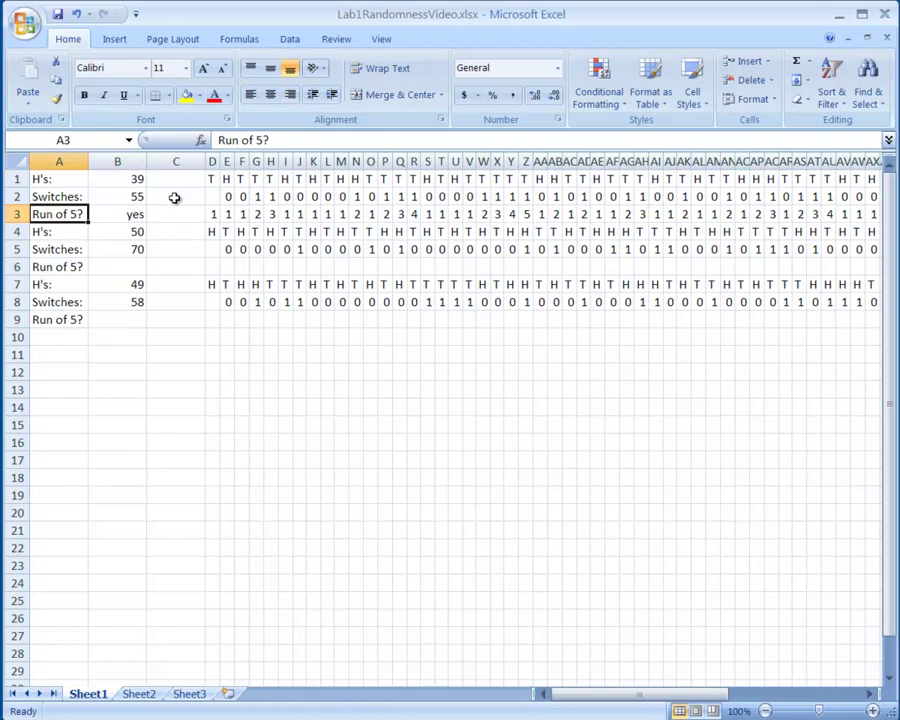
- Review the second sequence's run-of-five row at A6:B6 against the formula in B3
key(Right)
key(Down)
key(Down)
key(Down)
key(Left)
key(Right)
key(Up)
key(Up)
key(Up)
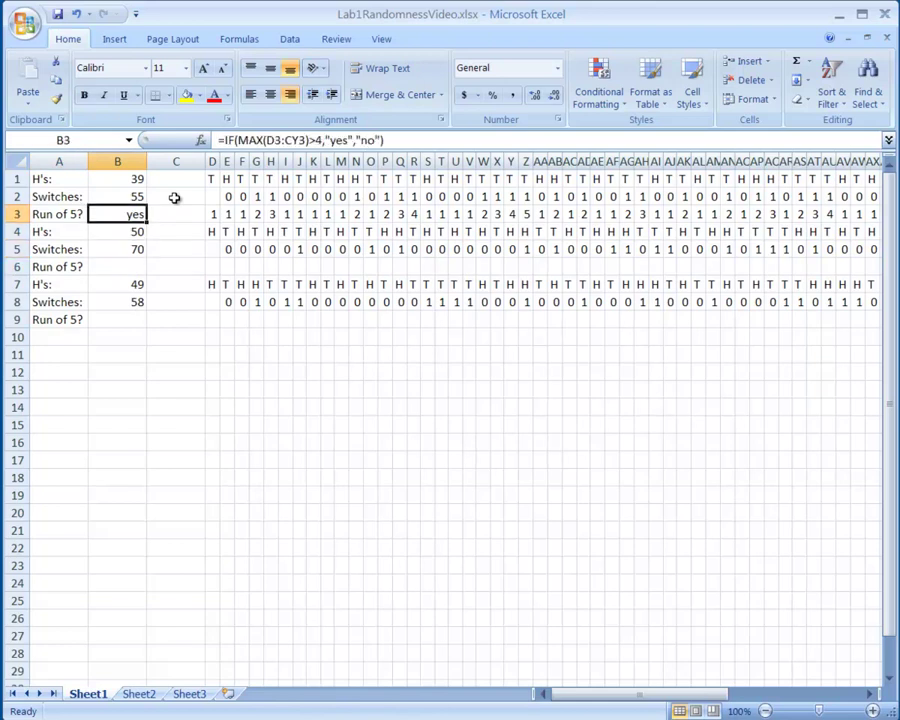
- Copy the run-of-five result and run-length formulas in B3:CY3 to the matching rows starting at B6 and B9
key(shift+Right)
key(shift+Right)
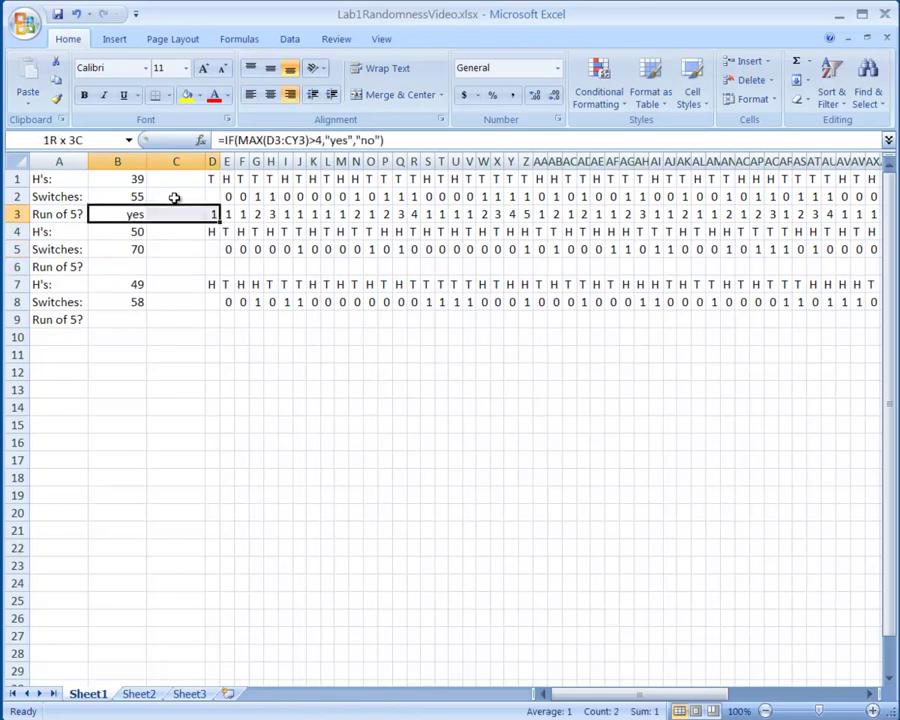
key(ctrl+shift+Right)
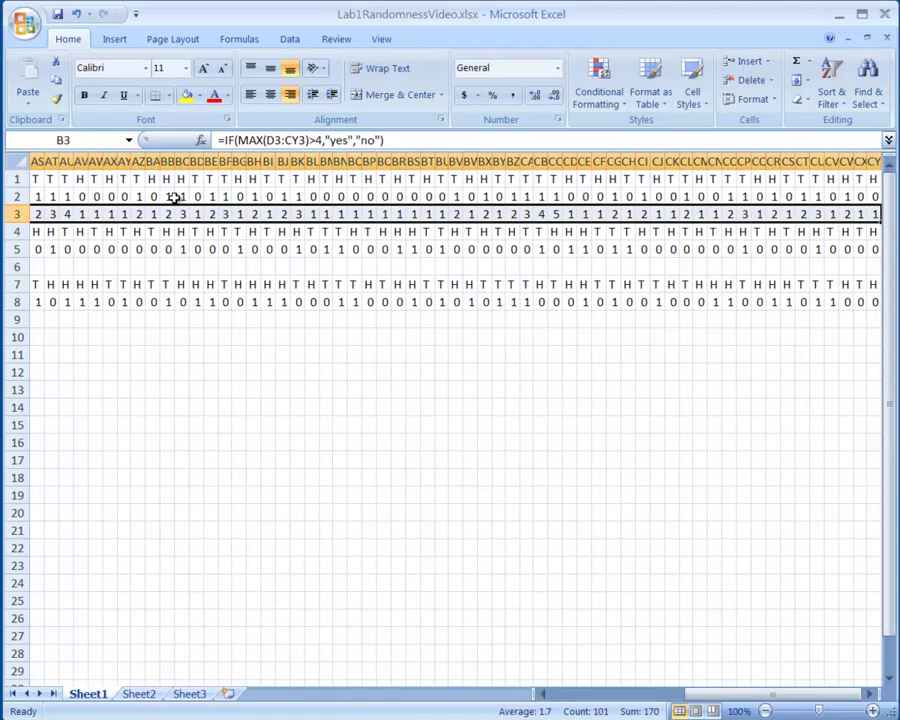
key(ctrl+c)
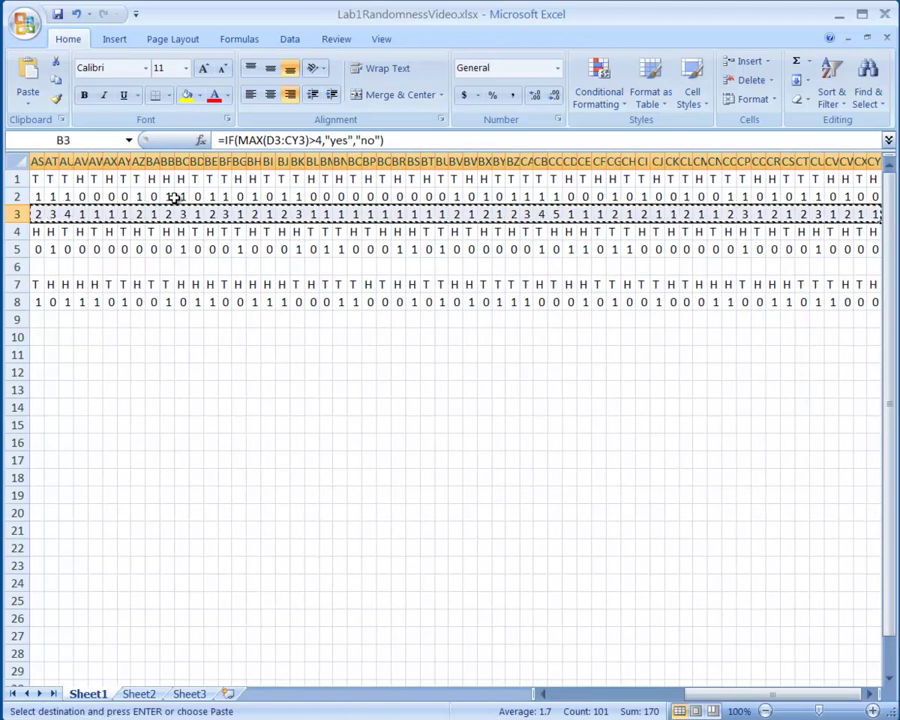
key(ctrl+Home)
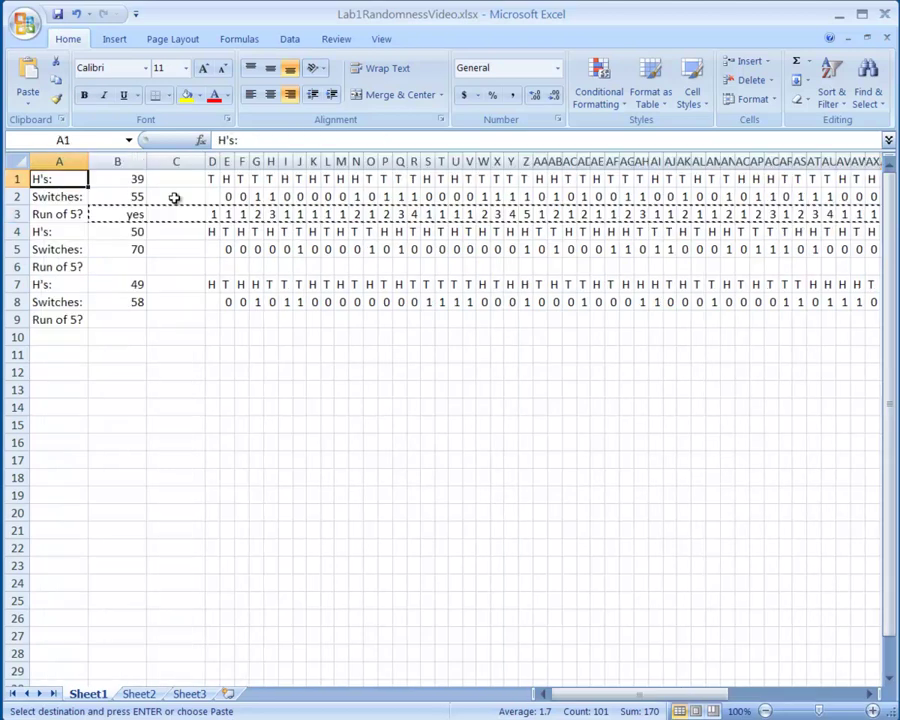
key(Down)
key(Down)
key(Down)
key(Down)
key(Down)
key(Right)
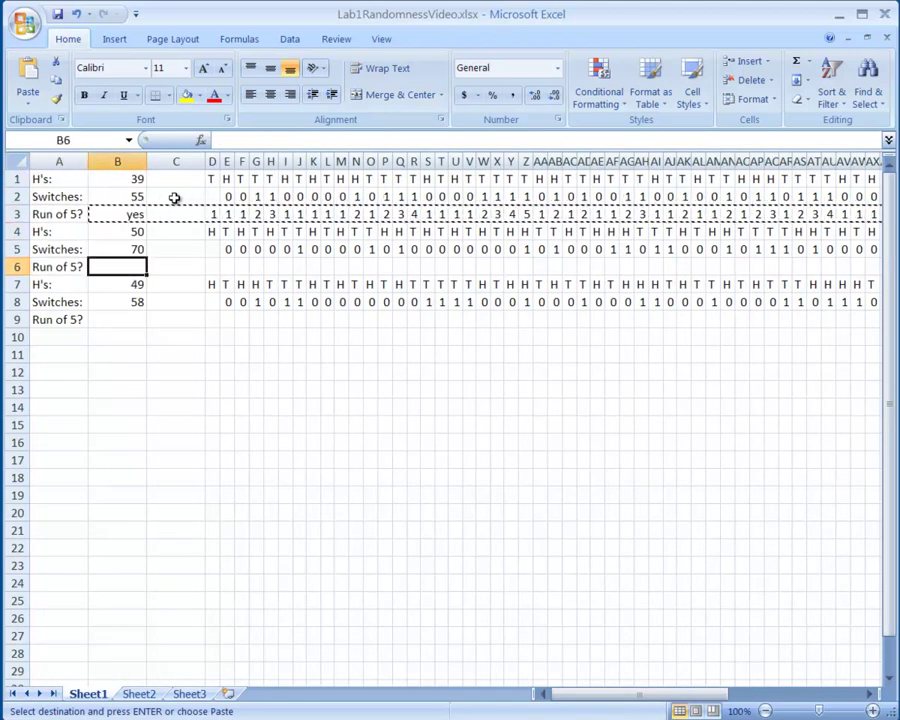
key(ctrl+v)
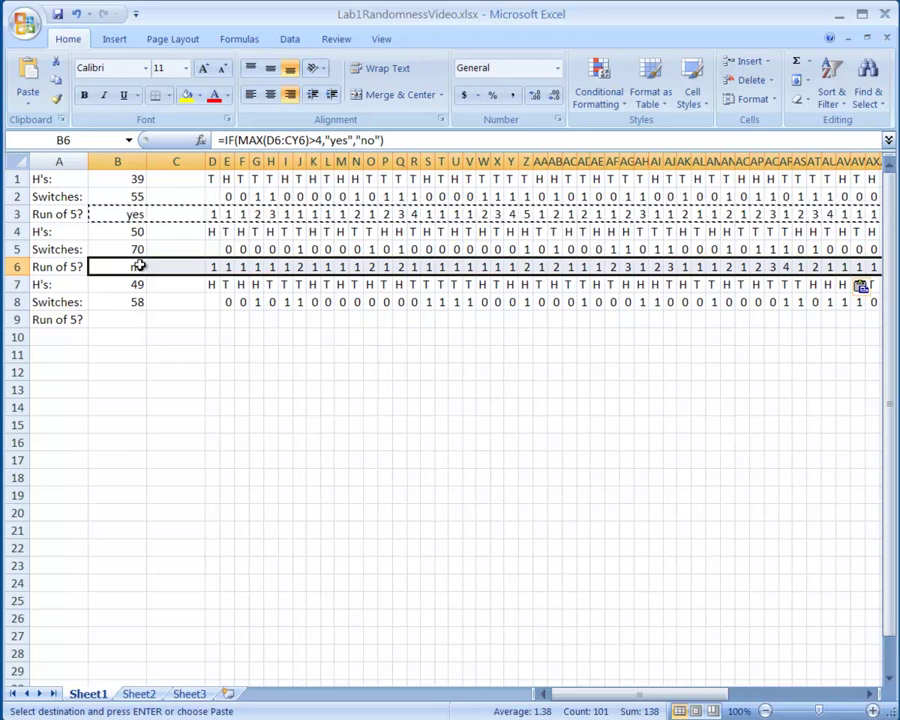
click(126, 317)
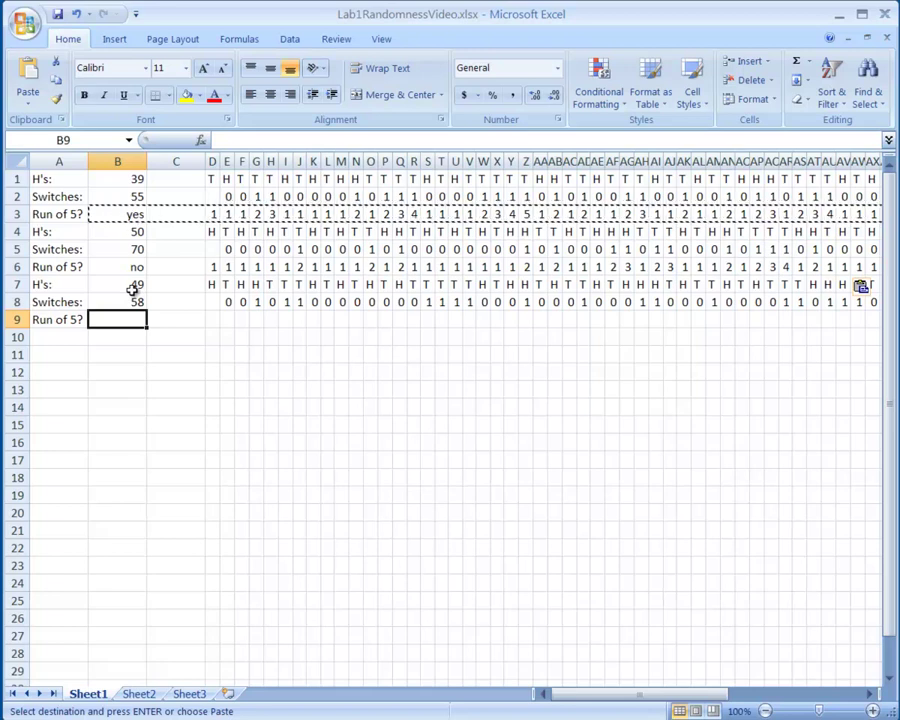
key(ctrl+v)
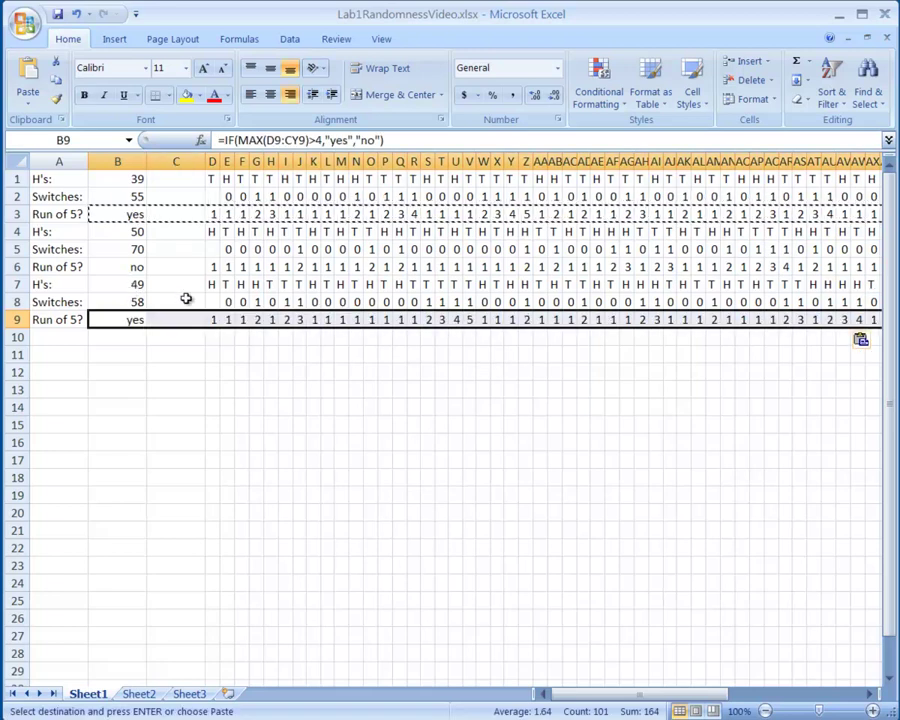
- Compare the first and third sequences with the second sequence's heads count, switches and run-of-five result in B4:B6
click(45, 285)
click(44, 179)
click(53, 285)
click(52, 179)
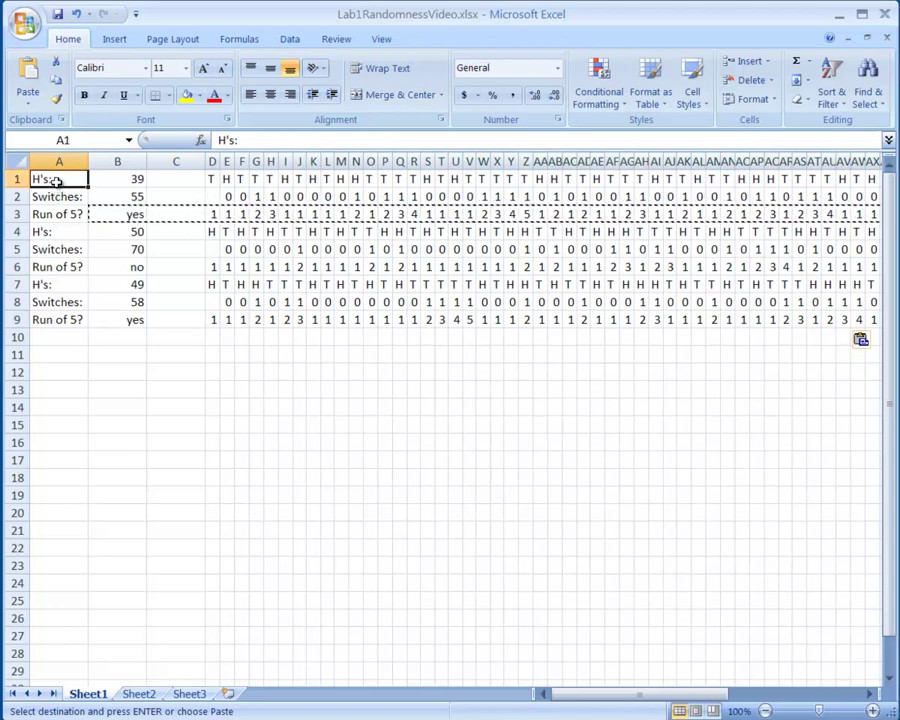
click(53, 285)
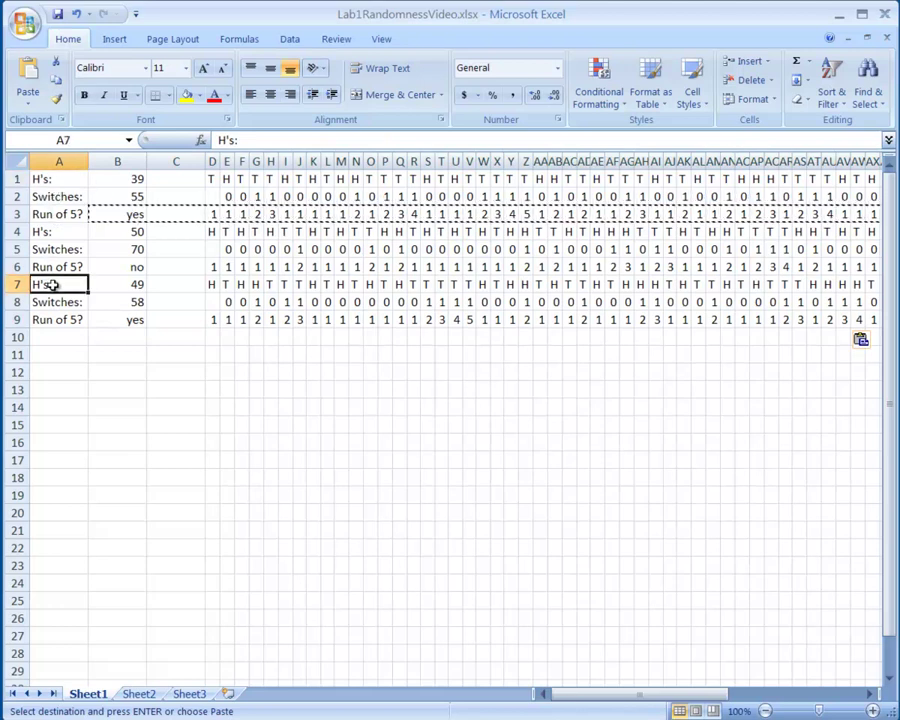
click(63, 233)
click(122, 232)
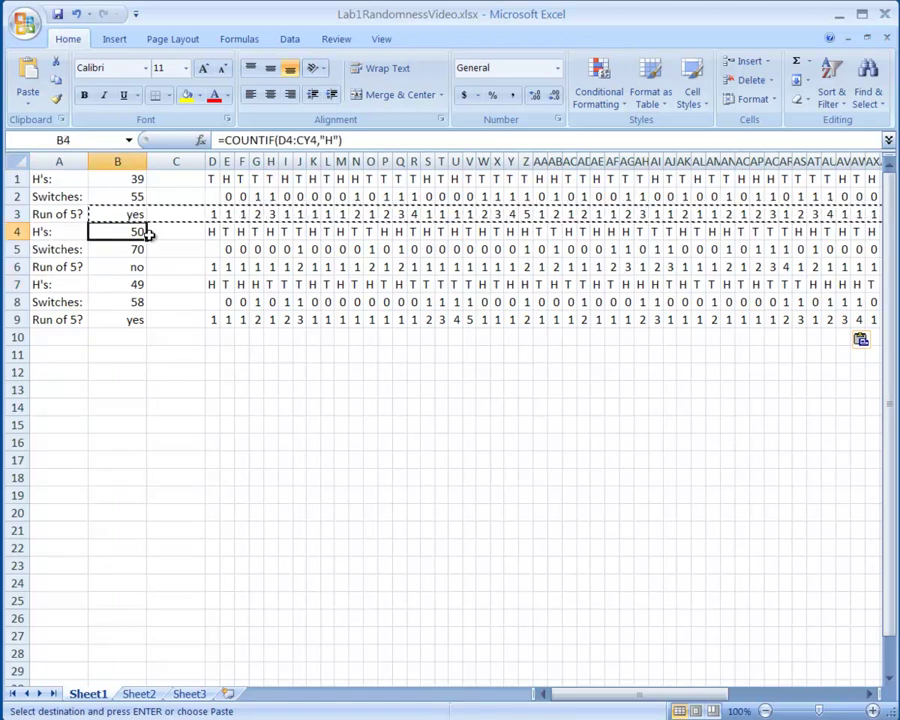
click(131, 249)
click(133, 268)
click(132, 249)
click(132, 266)
click(134, 249)
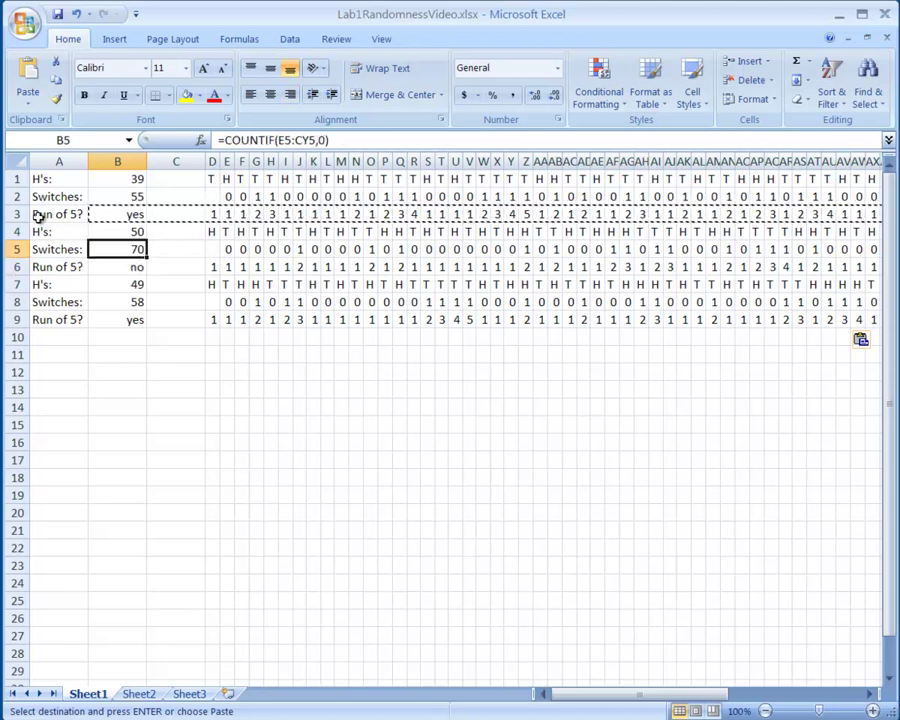
- Label the first sequence "real" in C2
click(172, 196)
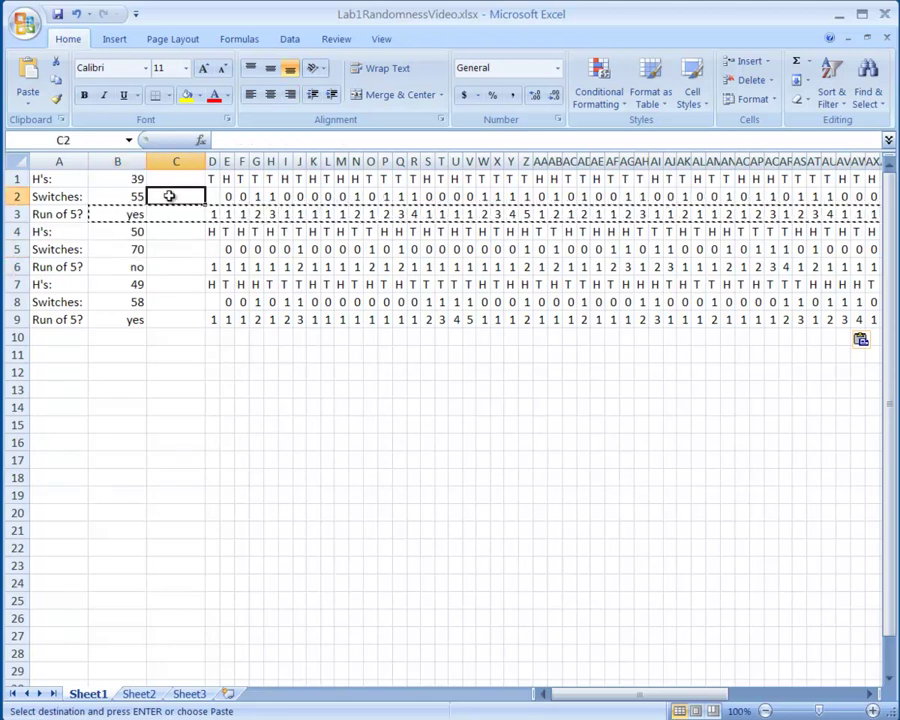
text(real)
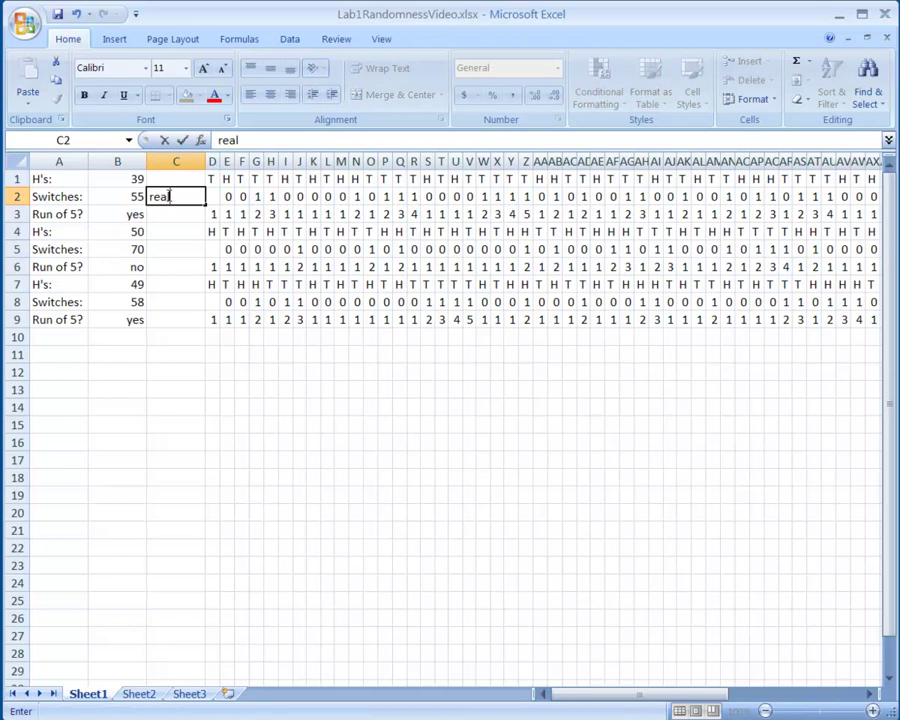
key(Return)
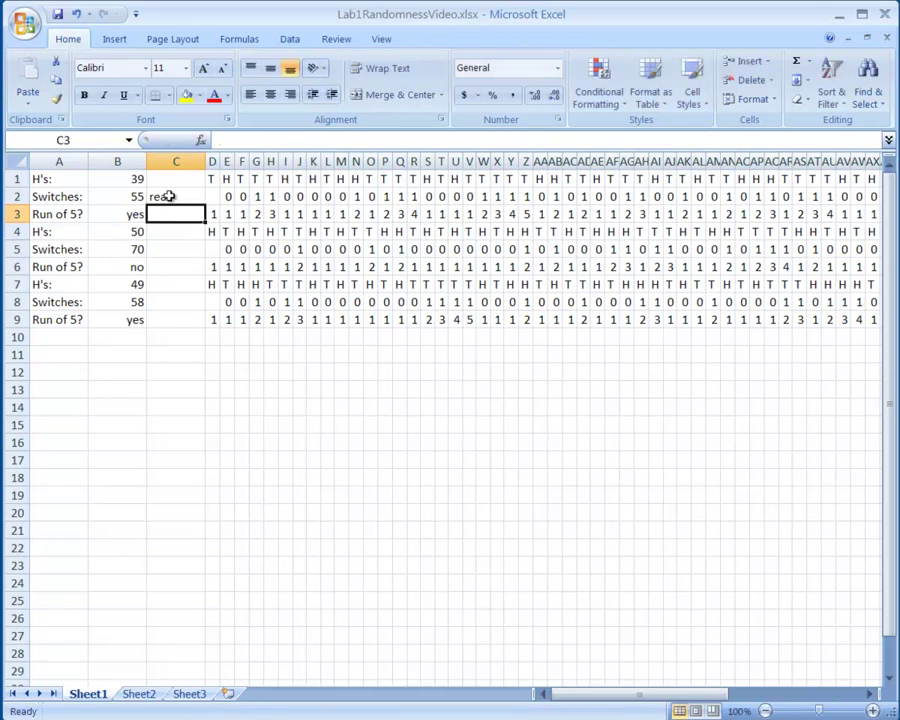
- Review the first sequence's switches and run-of-five result, and label the second sequence "fake" in C5
key(Up)
key(Left)
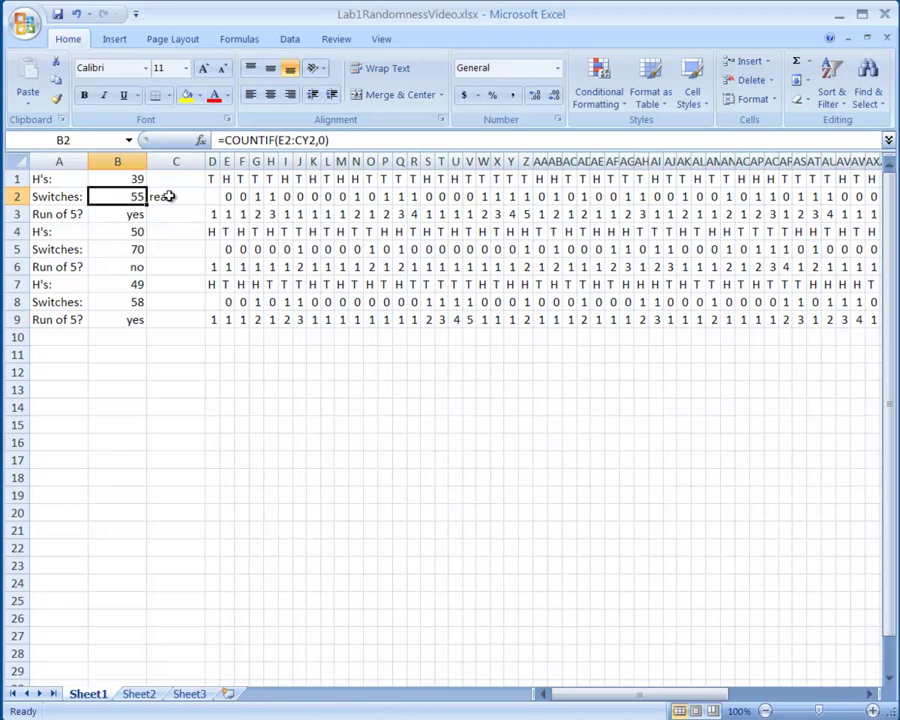
key(Down)
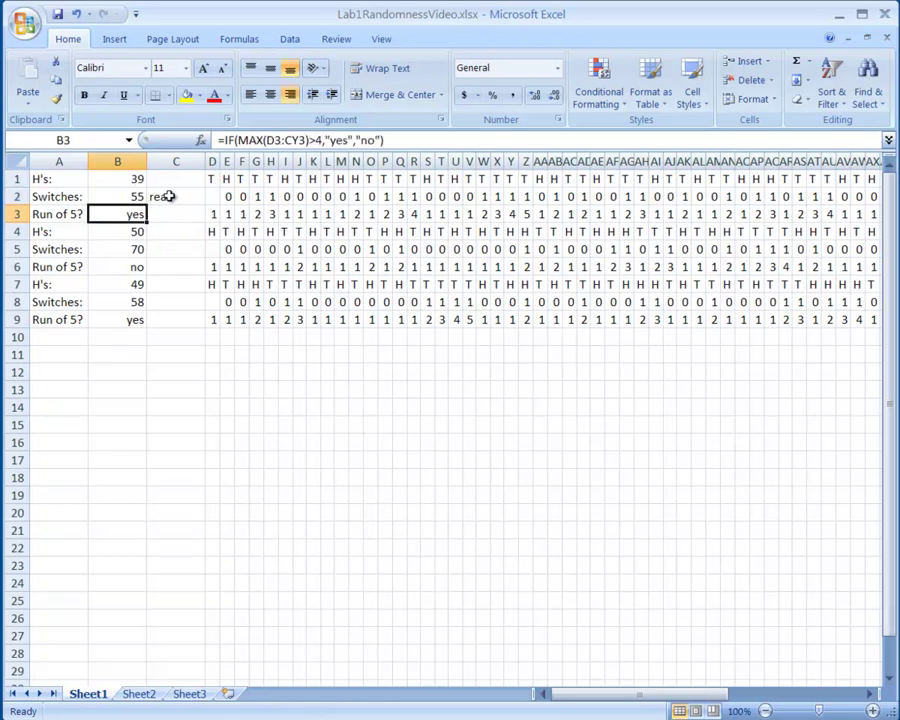
key(Down)
key(Down)
key(Right)
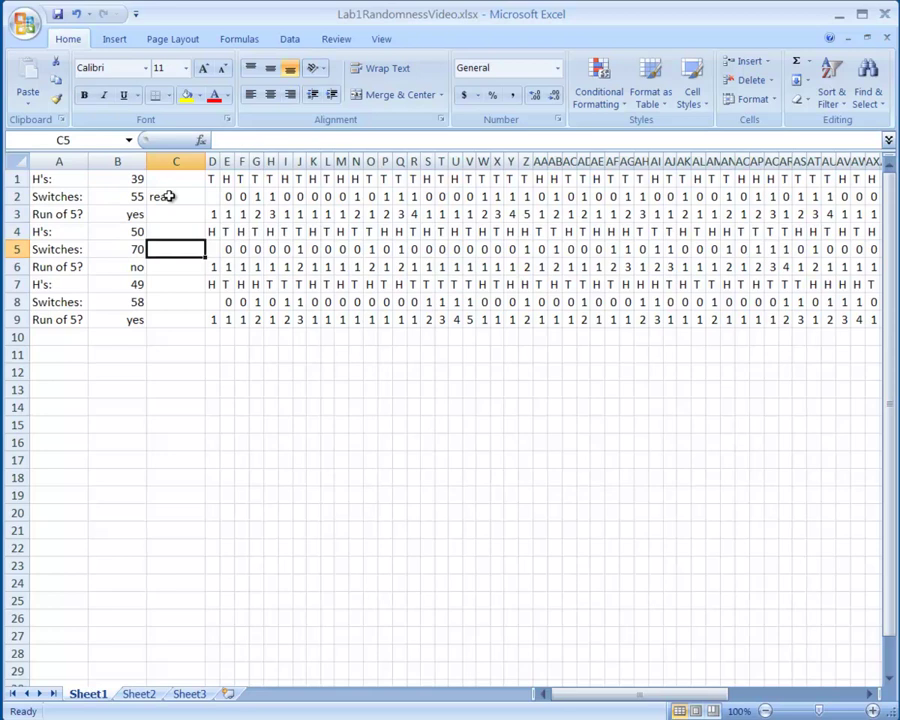
text(fake)
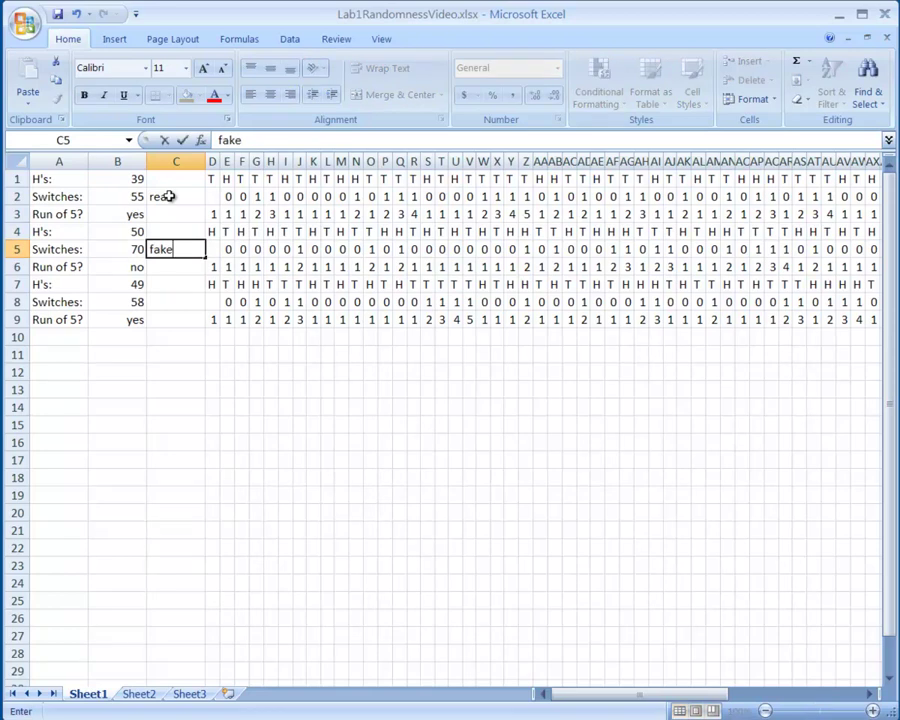
key(Left)
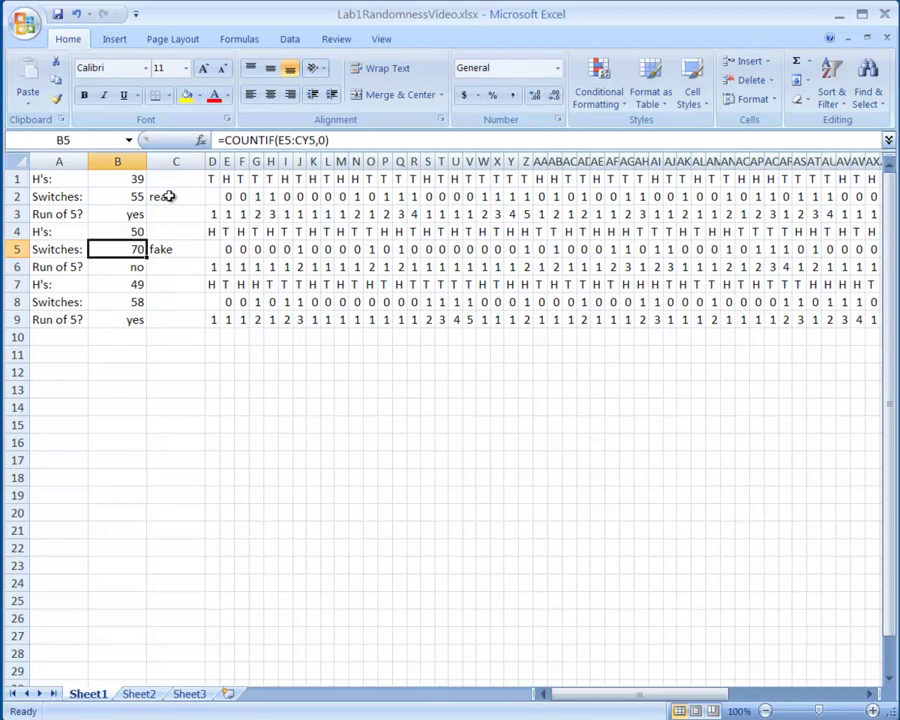
- Check the second sequence's run-of-five result and label the third sequence "real" in C8
key(Down)
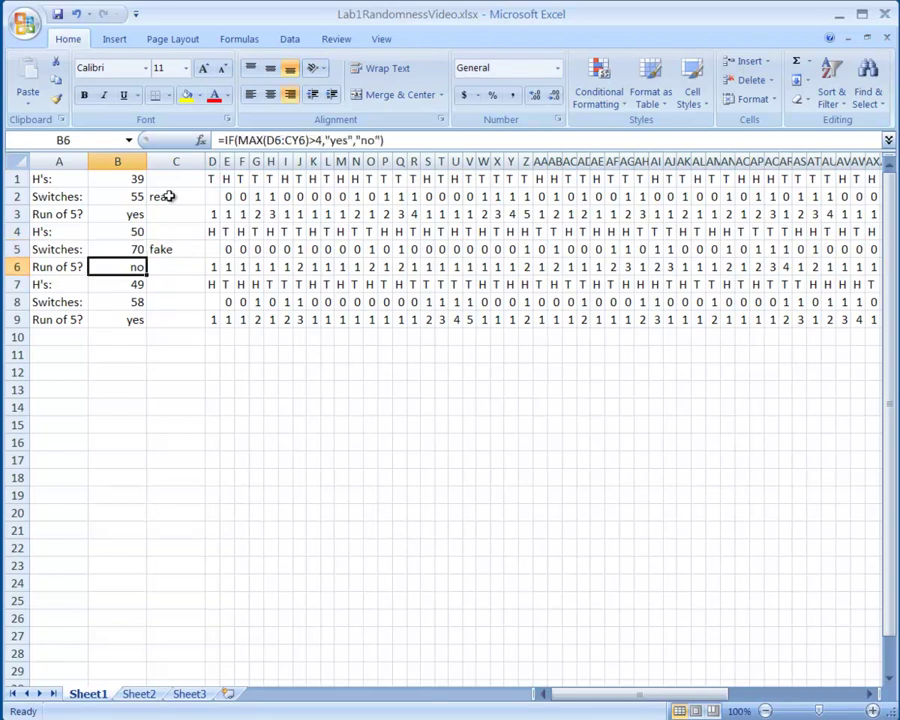
key(Up)
key(Right)
key(Left)
key(Down)
key(Down)
key(Down)
key(Right)
text(real)
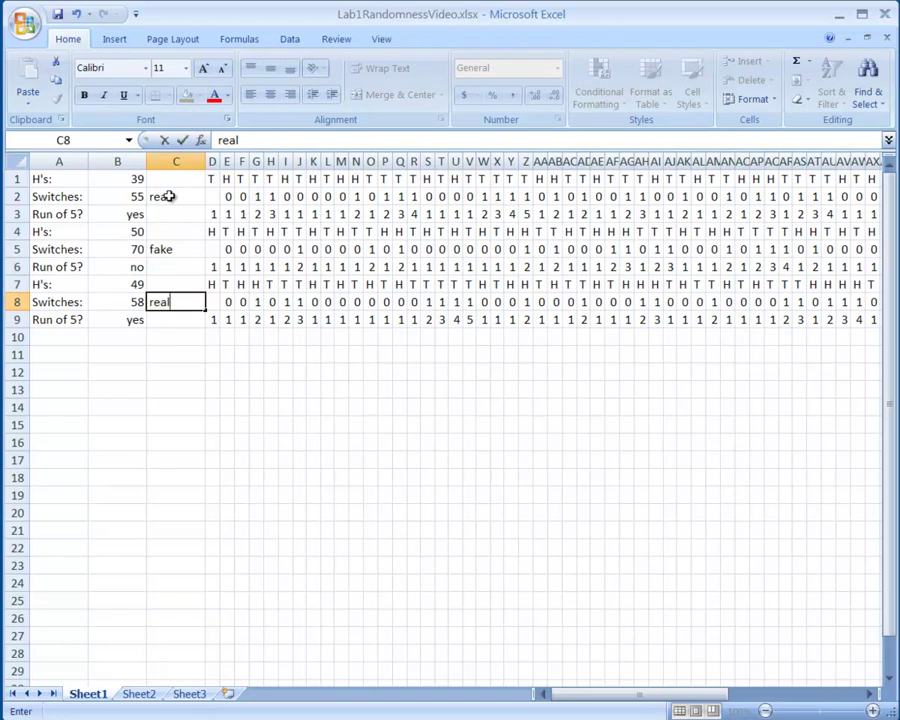
key(F2)
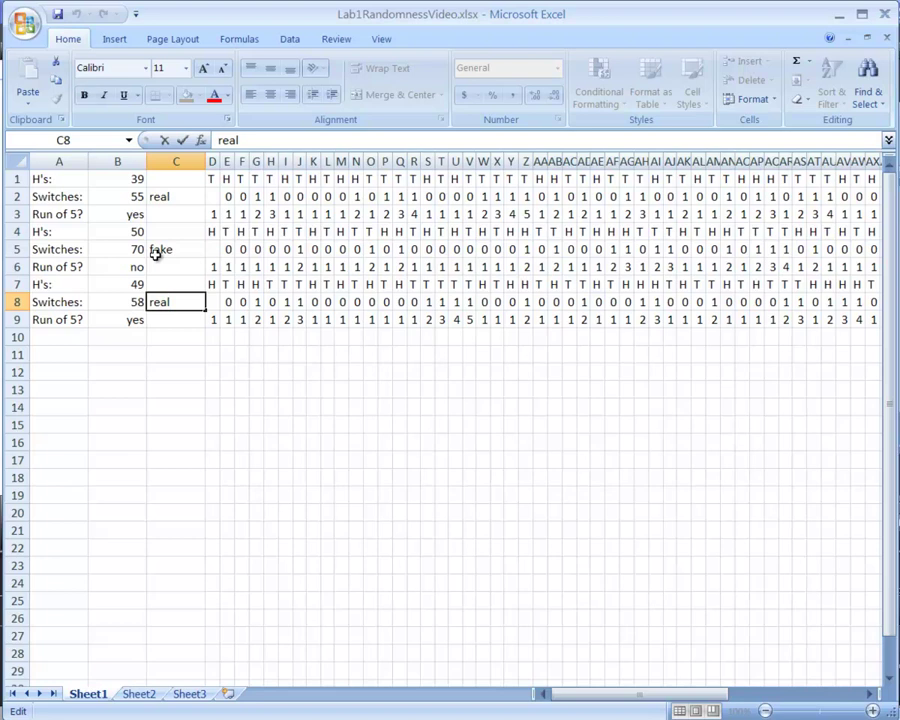
click(215, 357)
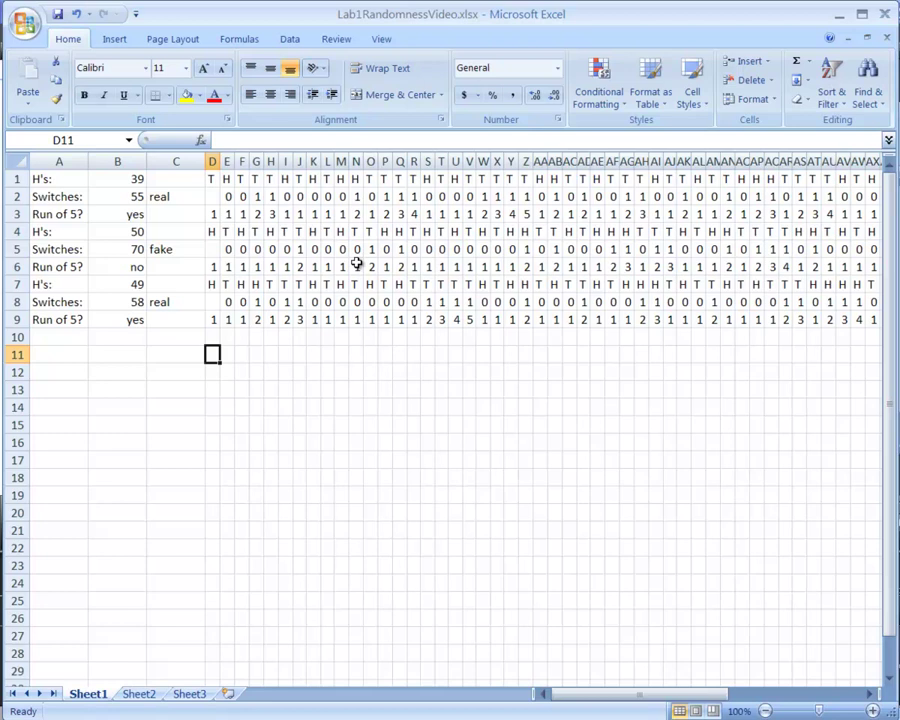
- Enter =RANDBETWEEN(0,1) in D12 to generate a random 0 or 1 as a simulated coin flip
key(Down)
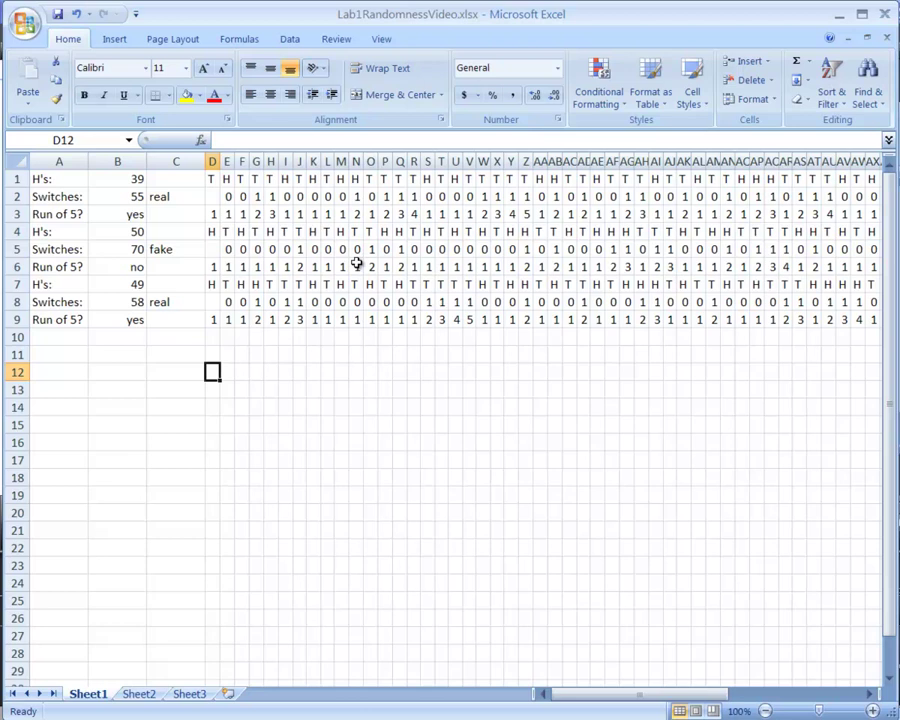
text(=randbetween)
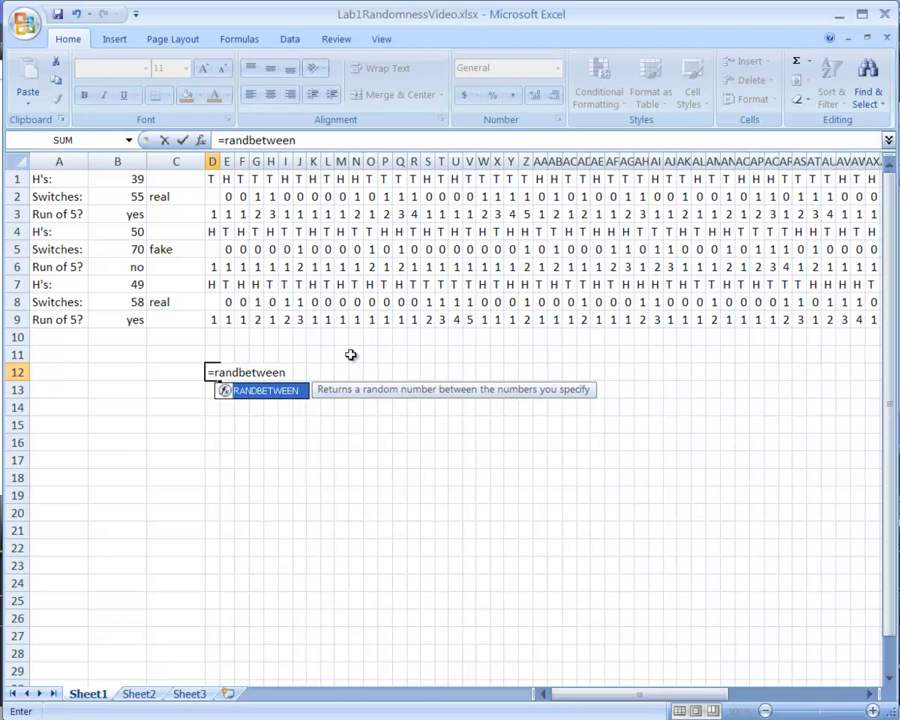
text((0,1))
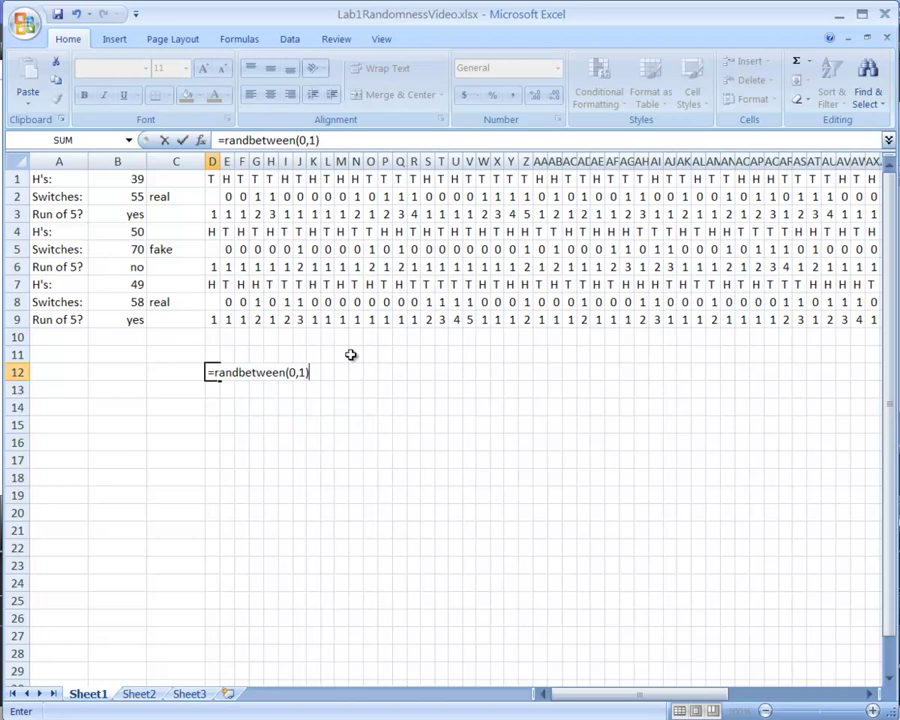
key(Return)
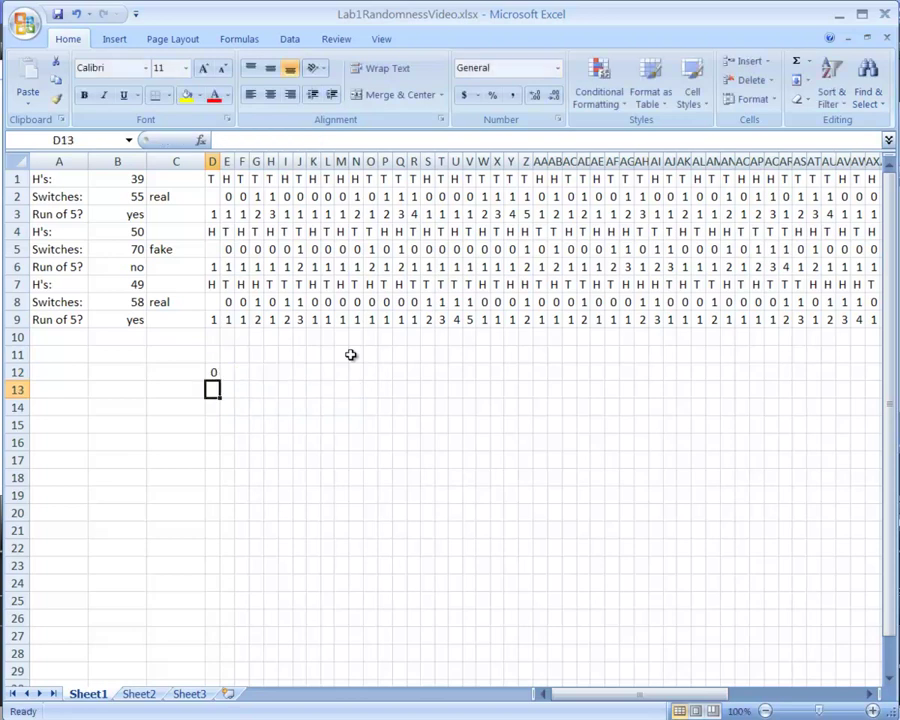
- Fill the random 0-or-1 formula from D12 across row 12 through CY12 to simulate 100 flips
key(Up)
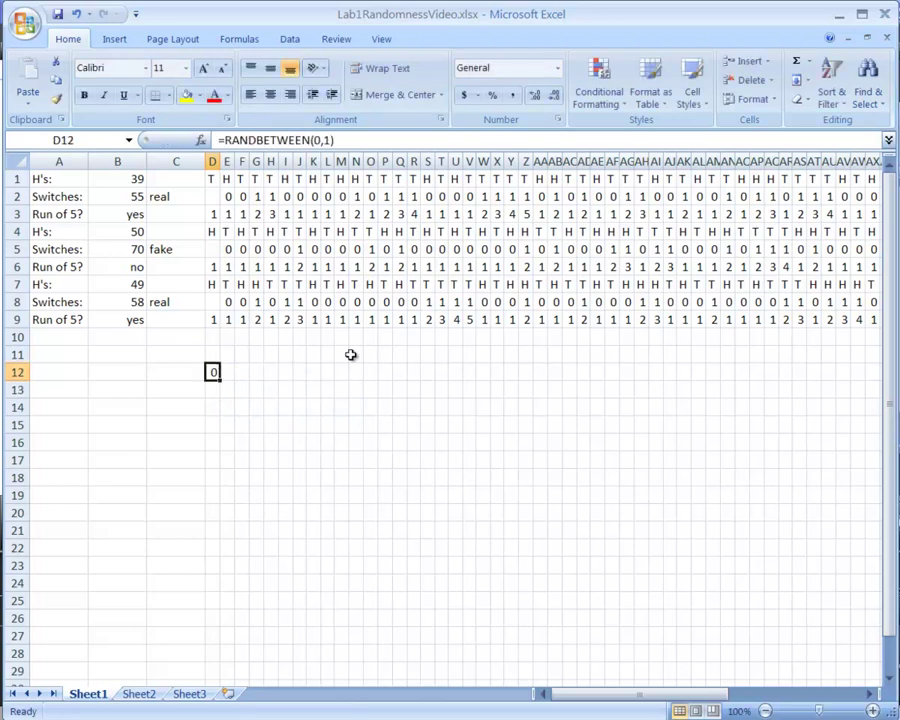
key(shift+Right)
key(shift+Right)
key(shift+Right)
key(shift+Right)
key(shift+Right)
key(shift+Right)
key(shift+Right)
key(shift+Right)
key(shift+Right)
key(shift+Right)
key(shift+Right)
key(shift+Right)
key(shift+Right)
key(shift+Right)
key(shift+Right)
key(shift+Right)
key(shift+Right)
key(shift+Right)
key(shift+Right)
key(shift+Right)
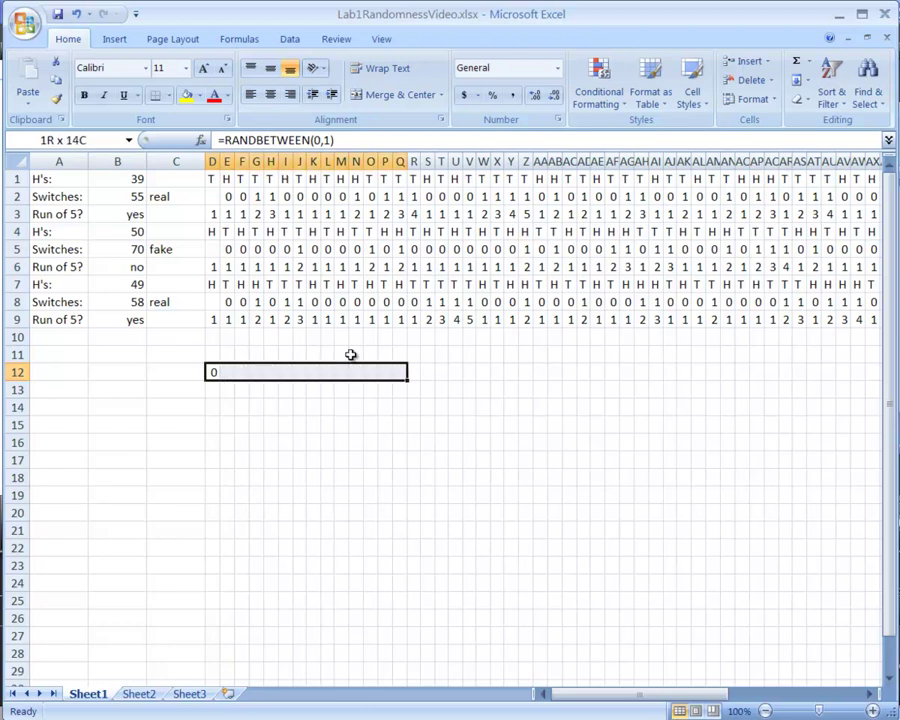
key(shift+Right)
key(shift+Right)
key(shift+Right)
key(shift+Right)
key(shift+Right)
key(shift+Right)
key(shift+Right)
key(shift+Right)
key(shift+Right)
key(shift+Right)
key(shift+Right)
key(shift+Right)
key(shift+Right)
key(shift+Right)
key(shift+Right)
key(shift+Right)
key(shift+Right)
key(shift+Right)
key(shift+Right)
key(shift+Right)
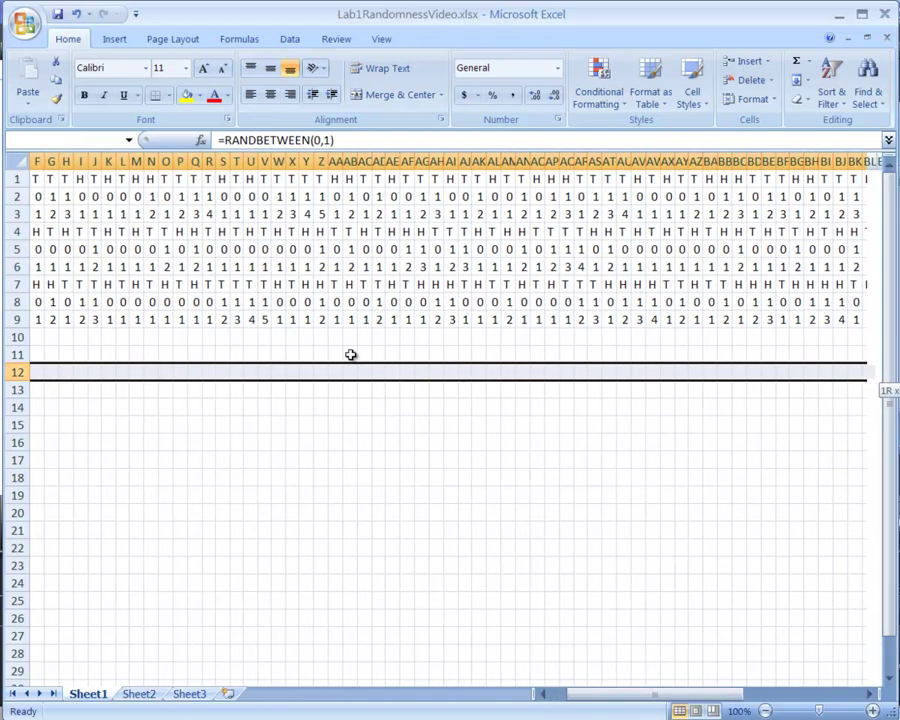
key(shift+Right)
key(shift+Right)
key(shift+Right)
key(shift+Right)
key(shift+Right)
key(shift+Right)
key(shift+Right)
key(shift+Right)
key(shift+Right)
key(shift+Right)
key(shift+Right)
key(shift+Right)
key(shift+Right)
key(shift+Right)
key(shift+Right)
key(shift+Right)
key(shift+Right)
key(shift+Right)
key(shift+Right)
key(shift+Right)
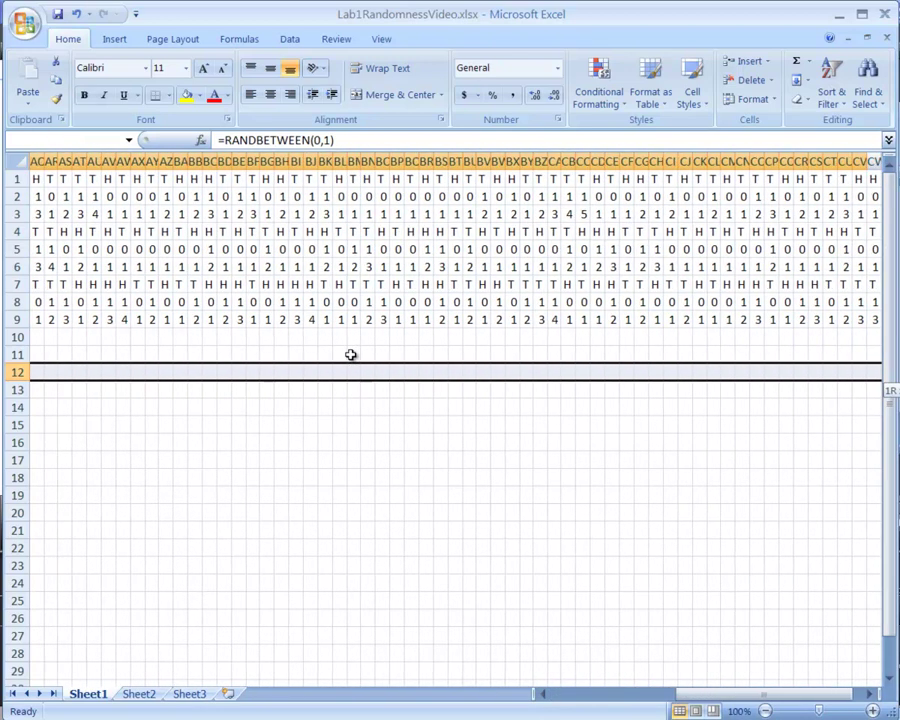
key(shift+Left)
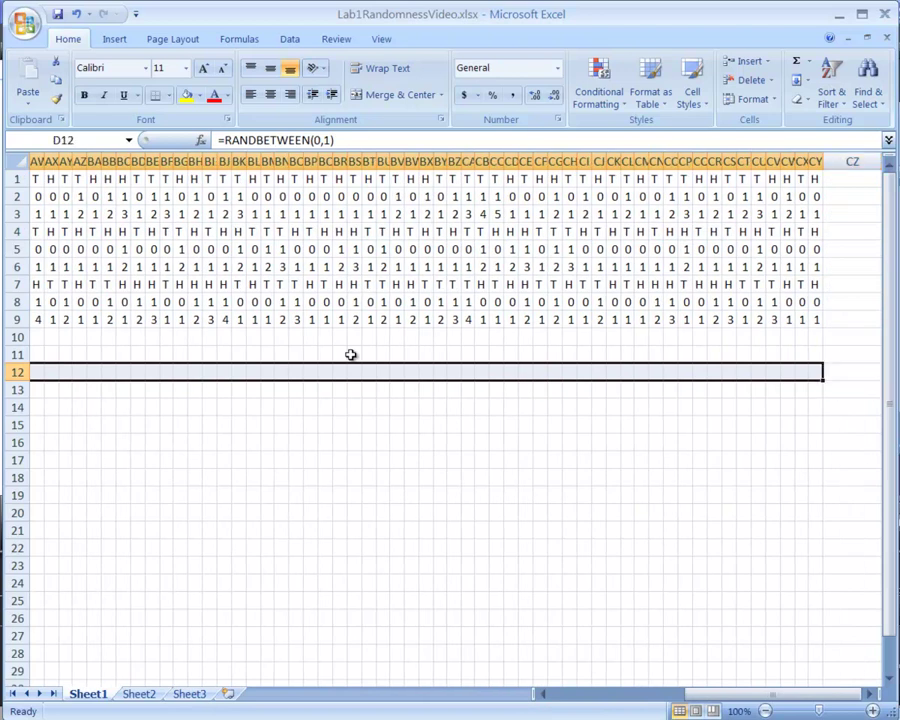
key(ctrl+Return)
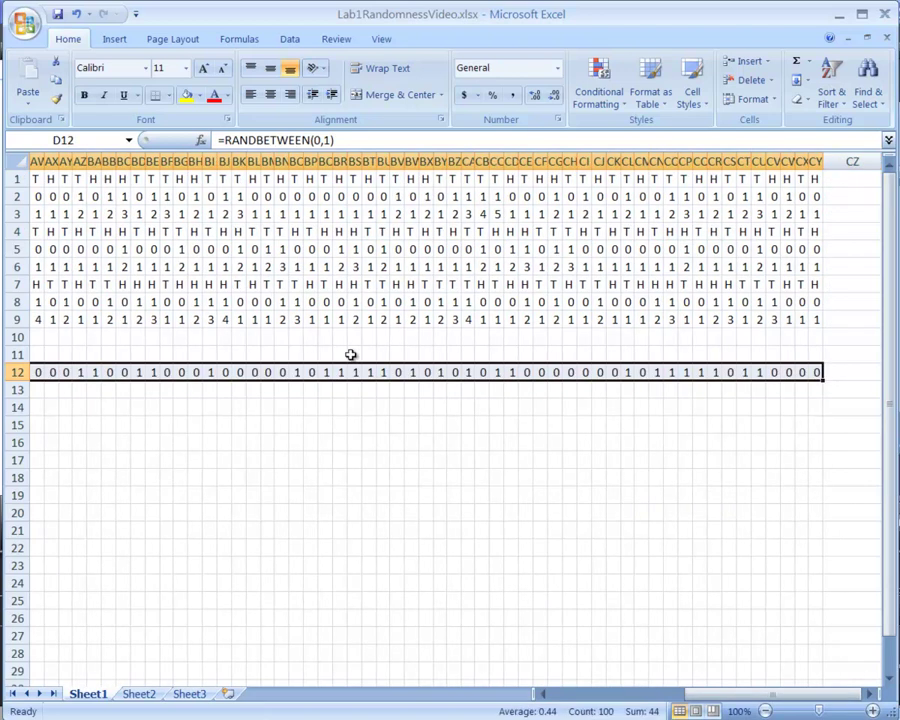
key(Left)
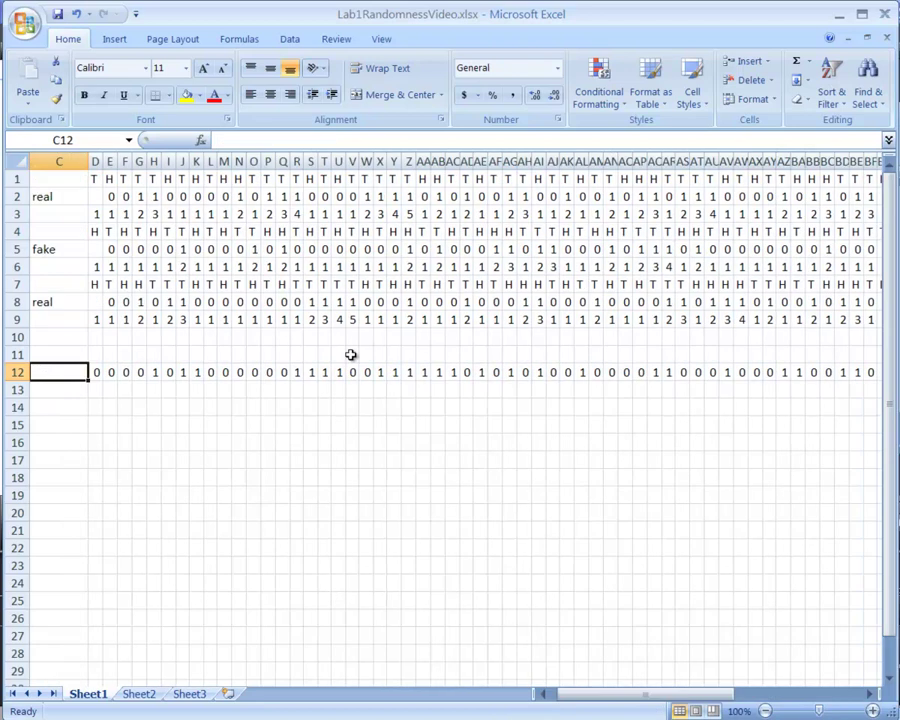
- Examine the simulated 0-or-1 flips and their runs in the first cells of row 12
key(Right)
key(Up)
key(Down)
key(Right)
key(Right)
key(Right)
key(Right)
key(Right)
key(Right)
key(Right)
key(Right)
key(Right)
key(Right)
key(Right)
key(Right)
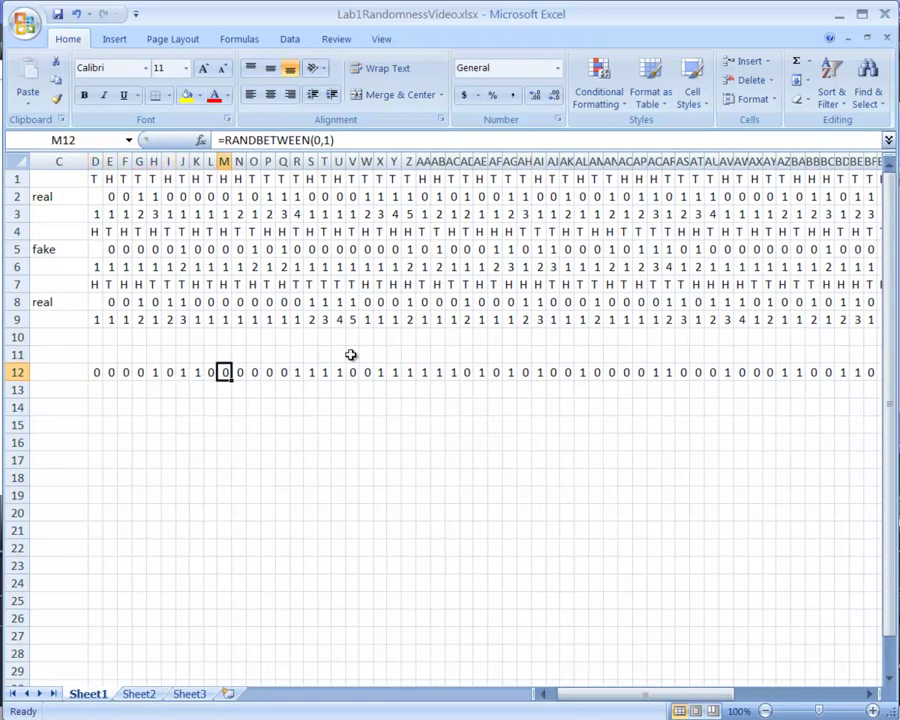
key(Left)
key(Left)
key(Left)
key(Left)
key(Left)
key(Left)
key(Left)
key(Left)
key(Left)
key(Left)
key(Left)
key(Left)
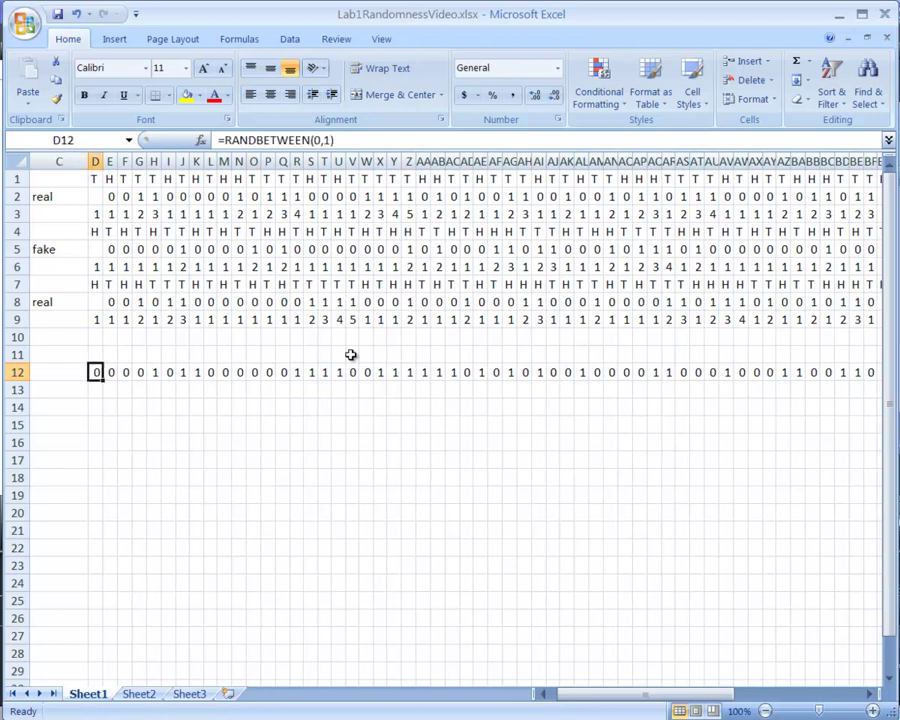
key(Right)
key(Right)
key(Right)
key(Right)
key(Right)
key(Right)
key(Right)
key(Right)
key(Right)
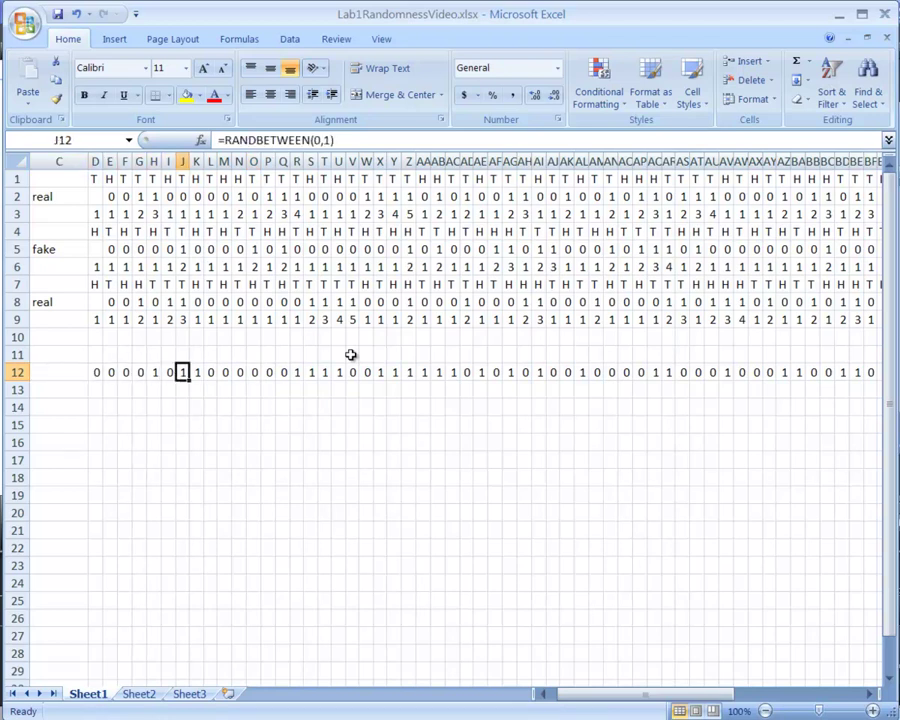
key(Right)
key(Right)
key(Right)
key(Left)
key(Left)
key(Left)
key(Left)
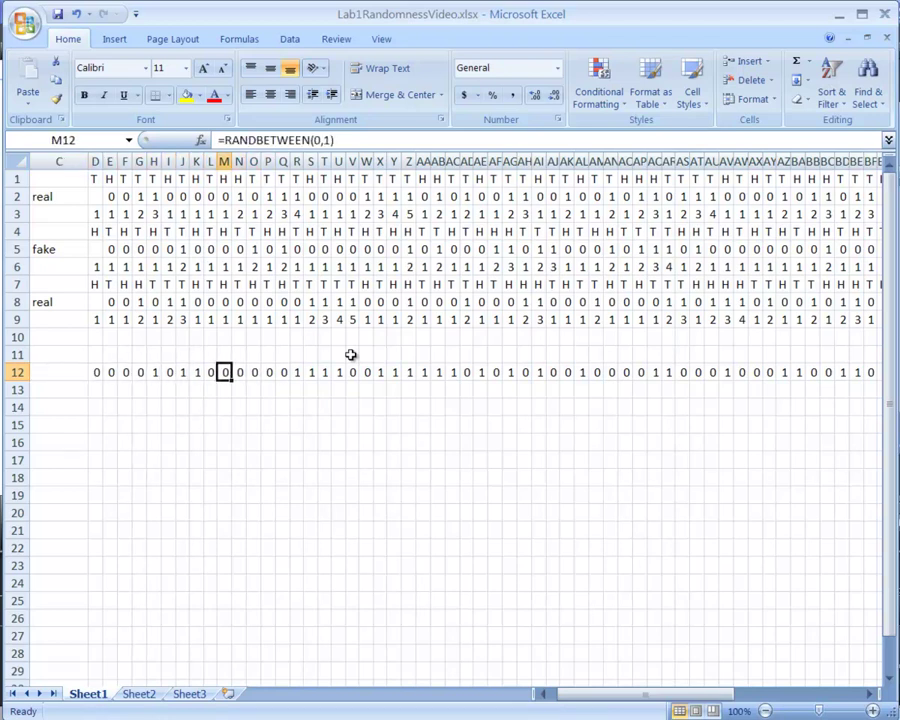
key(Right)
key(Right)
key(Right)
key(Right)
key(Right)
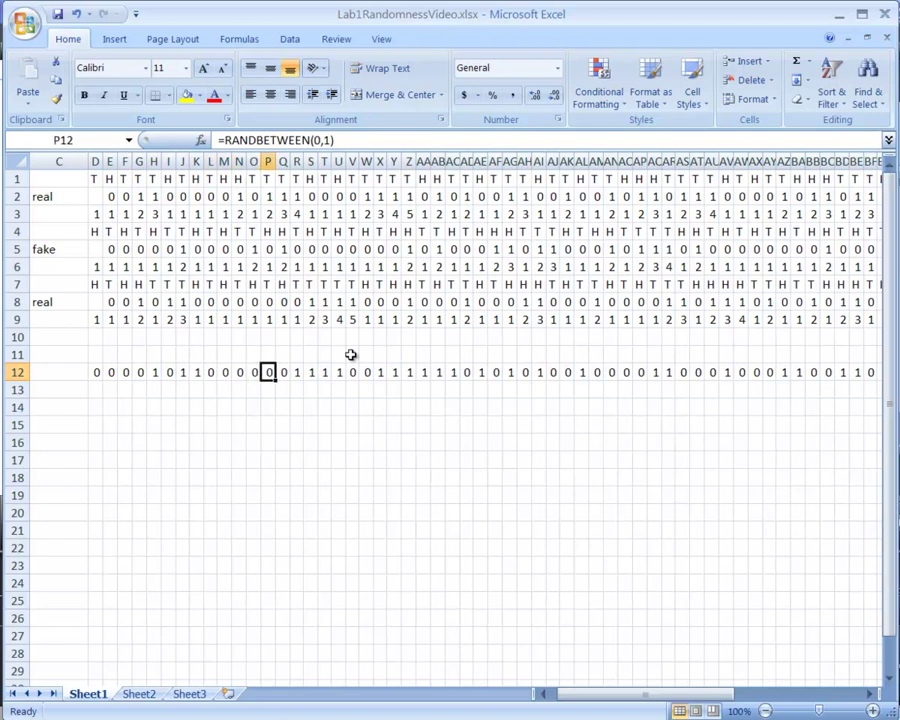
- Enter =IF(D12=0,"H","T") in D11 to convert the random value in D12 to heads or tails
key(Left)
key(Left)
key(Left)
key(Left)
key(Left)
key(Left)
key(Left)
key(Left)
key(Left)
key(Left)
key(Left)
key(Left)
key(Left)
key(Up)
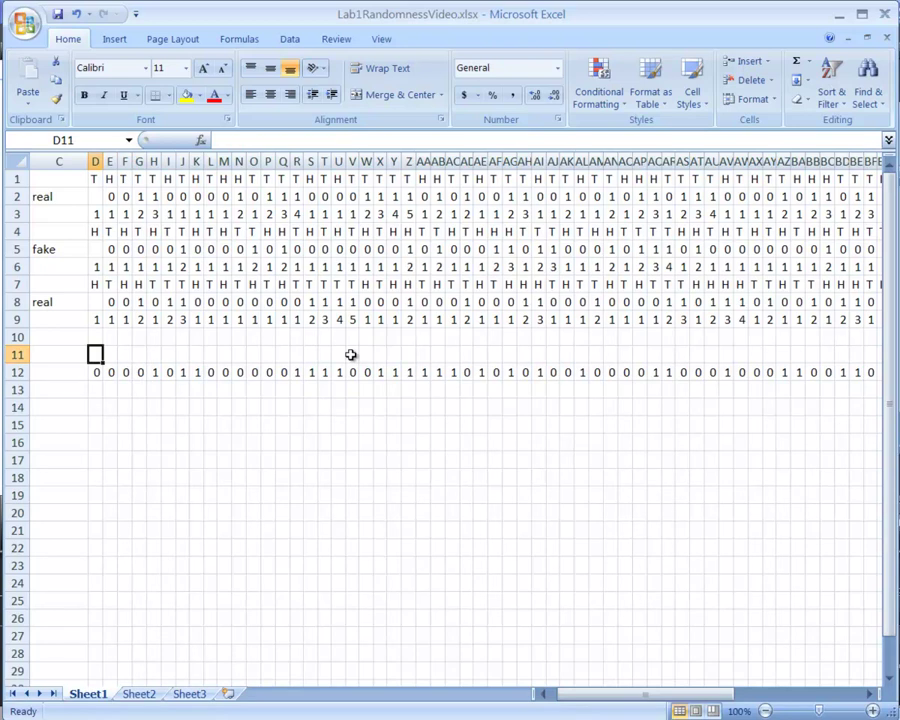
text(=if()
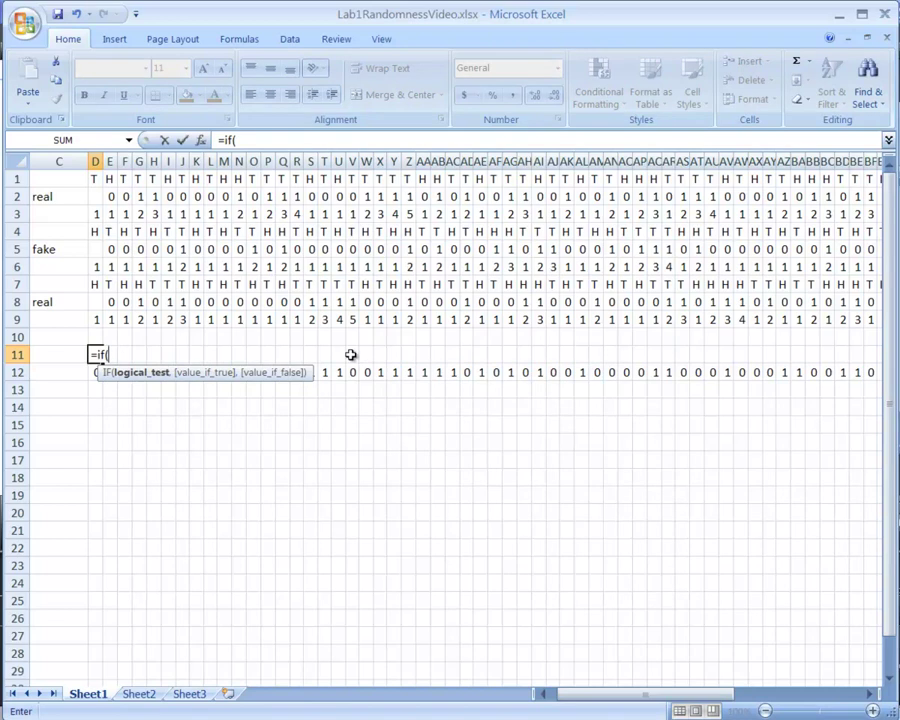
text(d12=0)
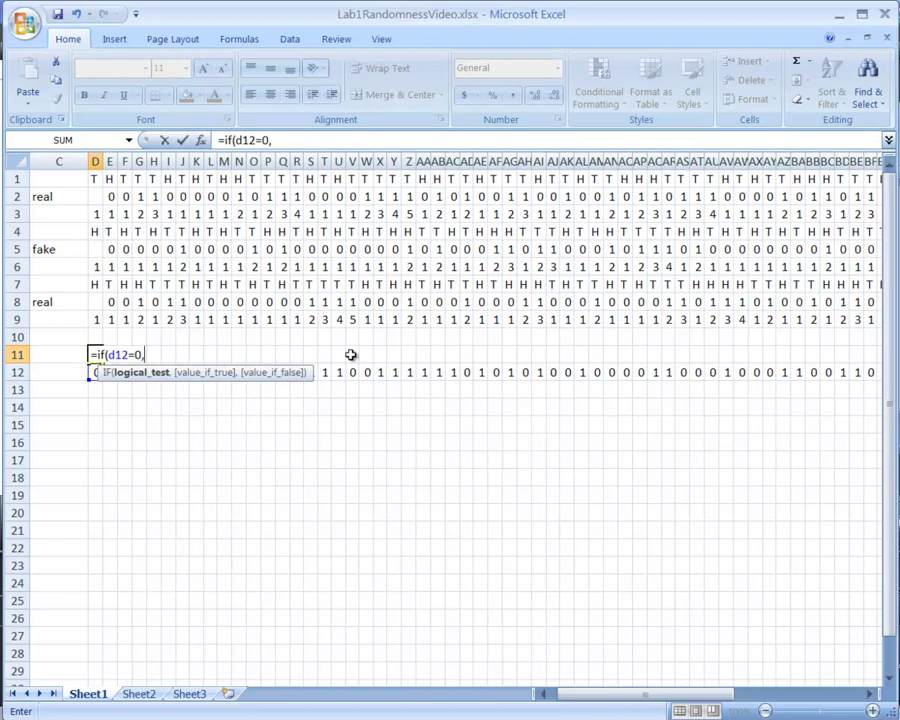
text(,)
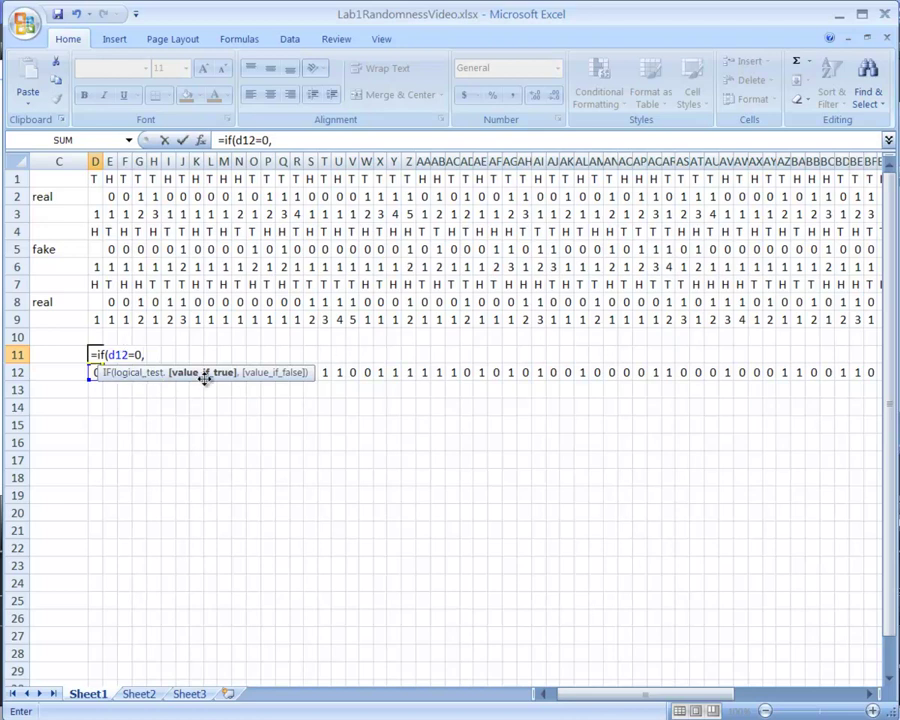
text("H","T"))
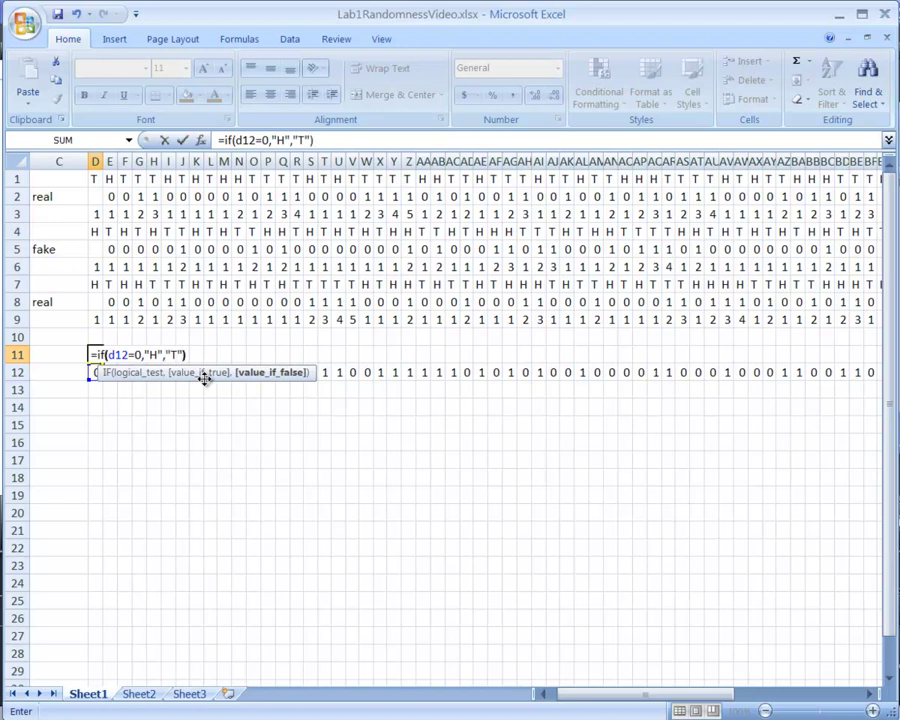
key(Return)
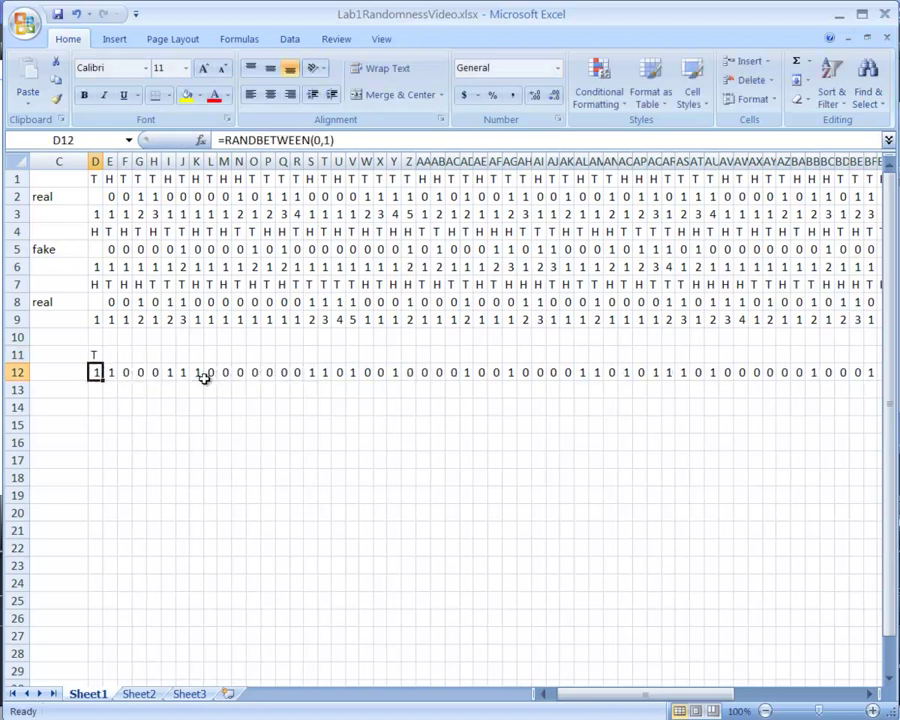
- Examine the recalculated random values in row 12 from D12 to K12 against the converted flip in D11
key(Up)
key(Down)
key(Down)
key(Up)
key(Right)
key(Left)
key(Left)
key(Right)
key(Up)
key(Up)
key(Down)
key(Down)
key(Right)
key(Right)
key(Right)
key(Right)
key(Right)
key(Right)
key(Right)
key(Right)
key(Right)
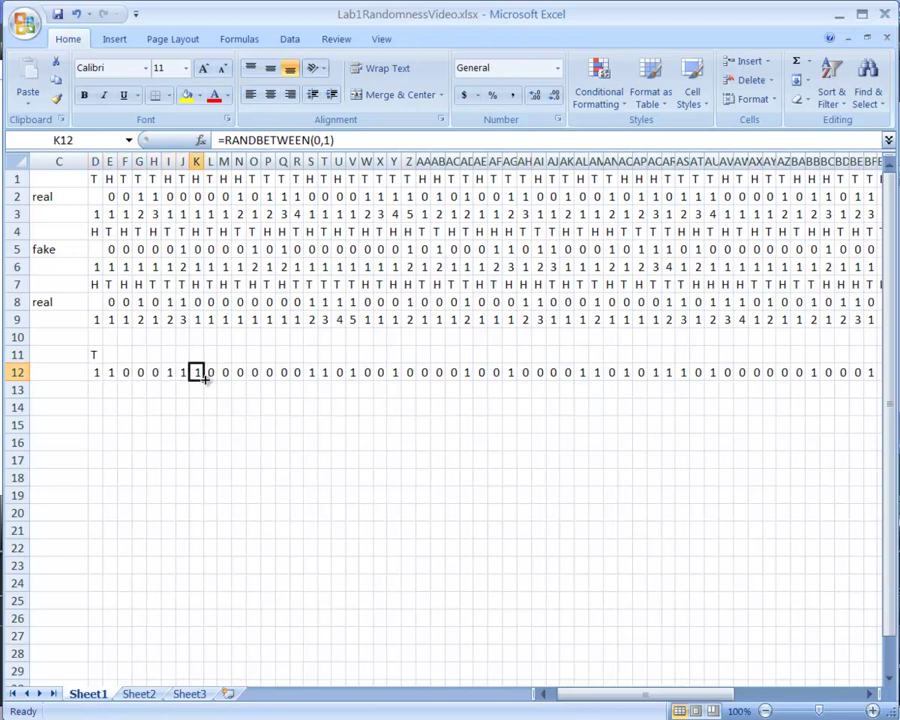
key(Left)
key(Left)
key(Left)
key(Left)
key(Left)
key(Left)
key(Left)
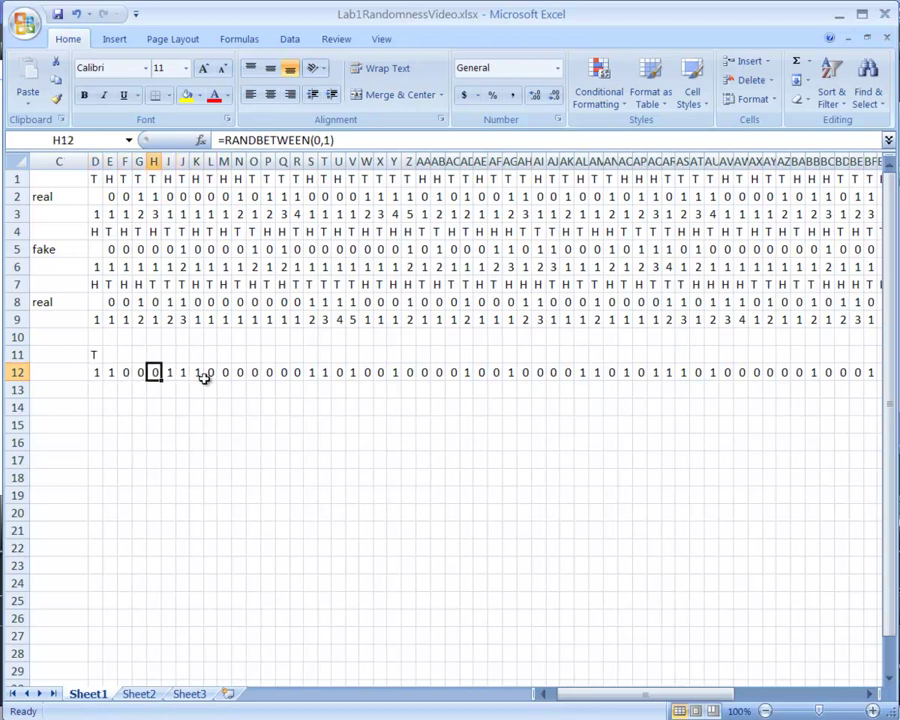
key(Left)
key(Left)
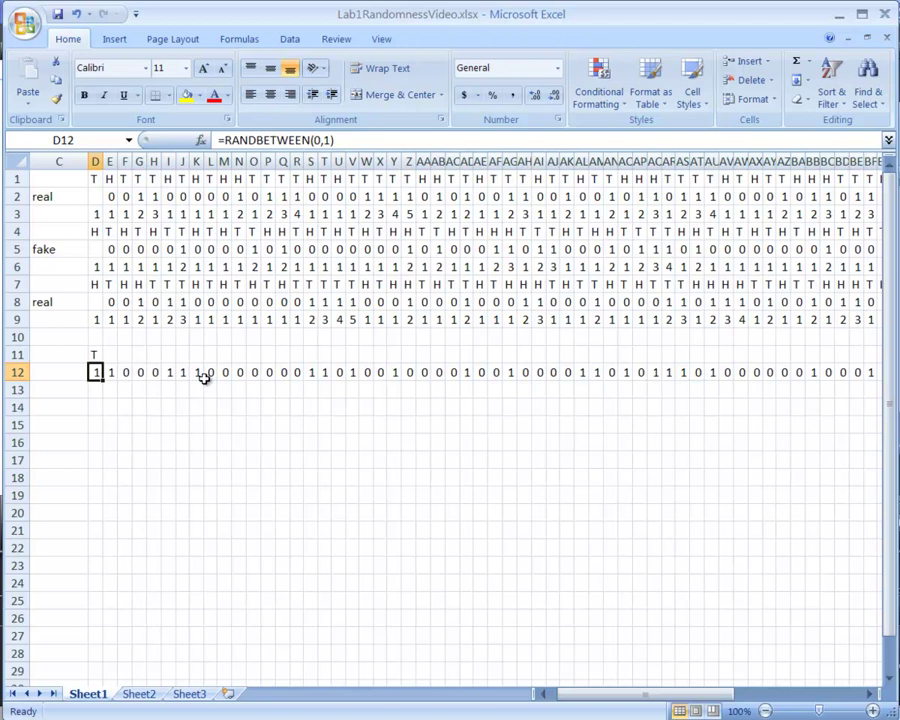
- Fill the heads-or-tails IF formula from D11 across row 11 through CY11 to convert all 100 simulated flips
key(Up)
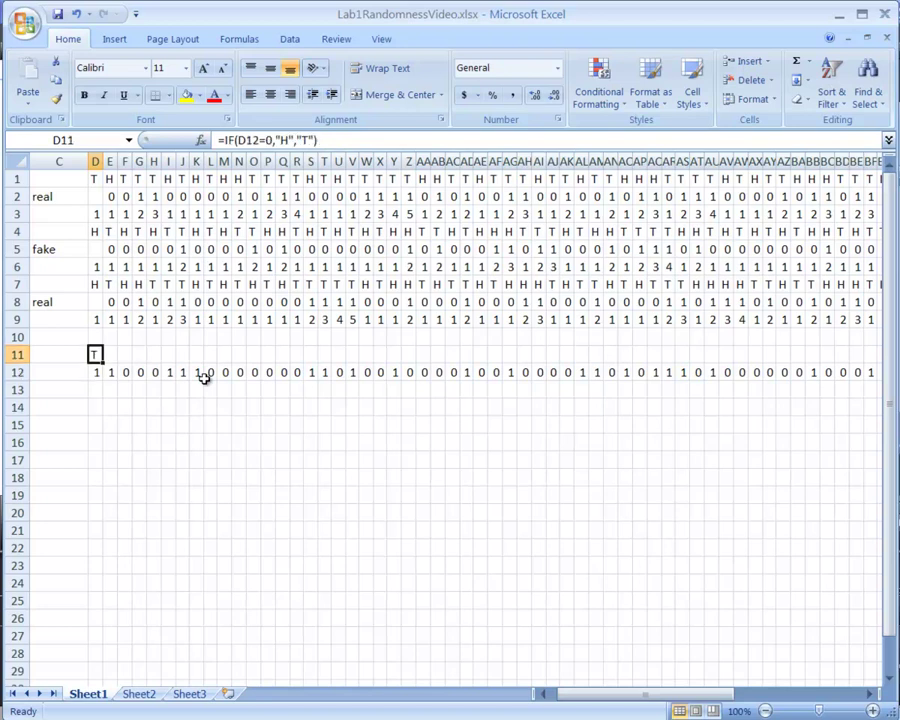
key(shift+Right)
key(shift+Right)
key(shift+Right)
key(shift+Right)
key(shift+Right)
key(shift+Right)
key(shift+Right)
key(shift+Right)
key(shift+Right)
key(shift+Right)
key(shift+Right)
key(shift+Right)
key(shift+Right)
key(shift+Right)
key(shift+Right)
key(shift+Right)
key(shift+Right)
key(shift+Right)
key(shift+Right)
key(shift+Right)
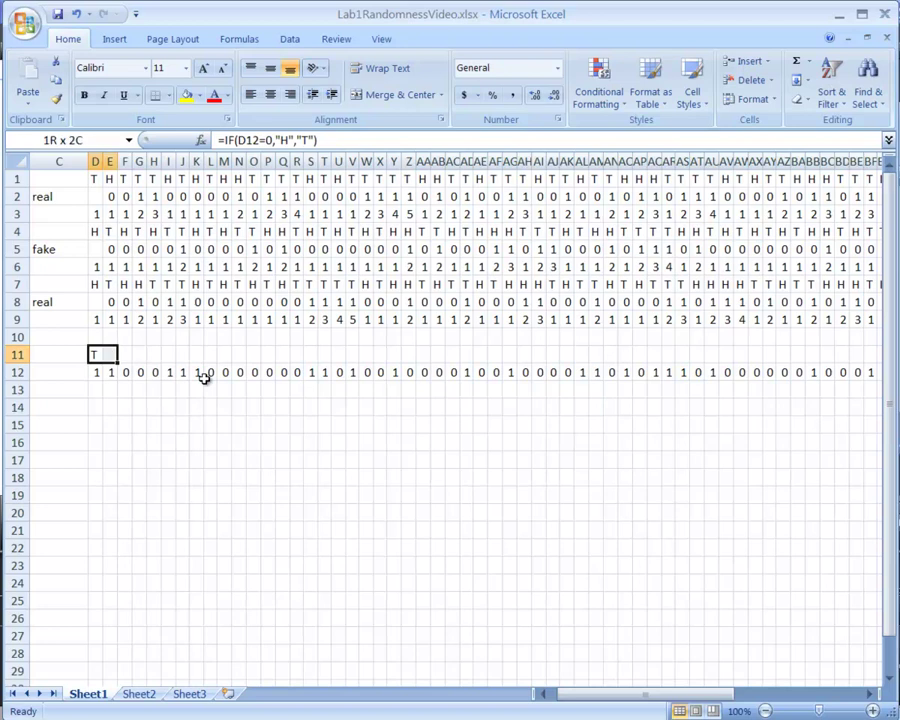
key(shift+Right)
key(shift+Right)
key(shift+Right)
key(shift+Right)
key(shift+Right)
key(shift+Right)
key(shift+Right)
key(shift+Right)
key(shift+Right)
key(shift+Right)
key(shift+Right)
key(shift+Right)
key(shift+Right)
key(shift+Right)
key(shift+Right)
key(shift+Right)
key(shift+Right)
key(shift+Right)
key(shift+Right)
key(shift+Right)
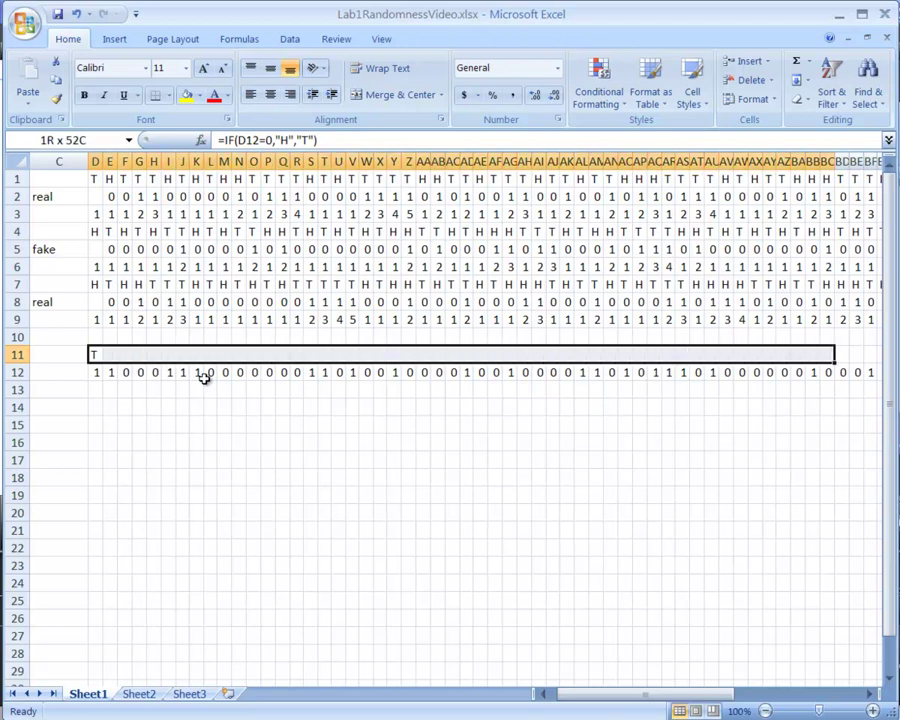
key(shift+Right)
key(shift+Right)
key(shift+Right)
key(shift+Right)
key(shift+Right)
key(shift+Right)
key(shift+Right)
key(shift+Right)
key(shift+Right)
key(shift+Right)
key(shift+Right)
key(shift+Right)
key(shift+Right)
key(shift+Right)
key(shift+Right)
key(shift+Right)
key(shift+Right)
key(shift+Right)
key(shift+Right)
key(shift+Right)
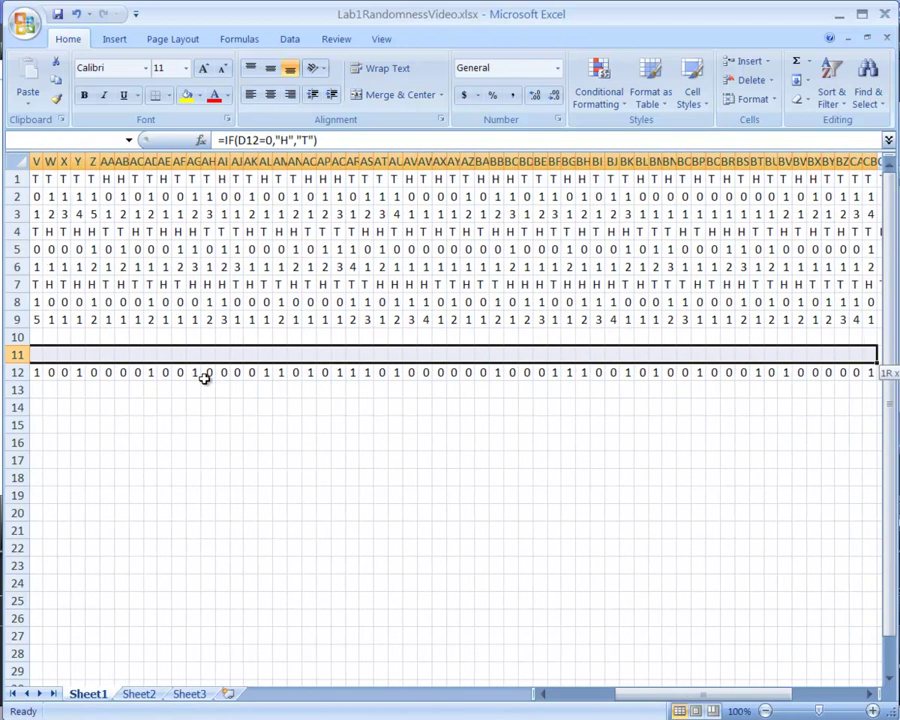
key(shift+Right)
key(shift+Right)
key(shift+Right)
key(shift+Right)
key(shift+Right)
key(shift+Right)
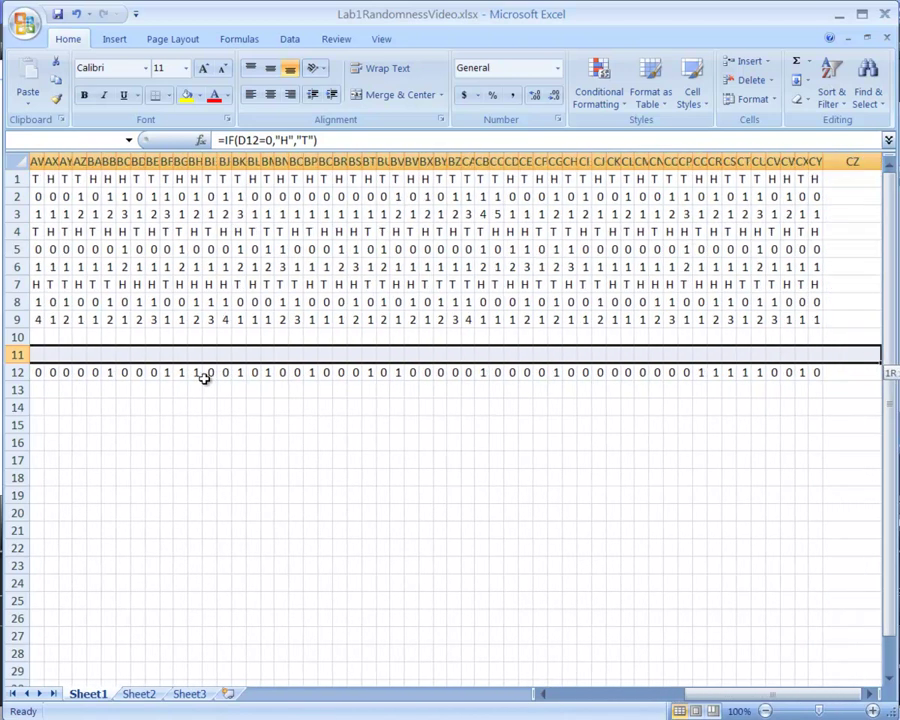
key(shift+Left)
key(shift+Left)
key(shift+Left)
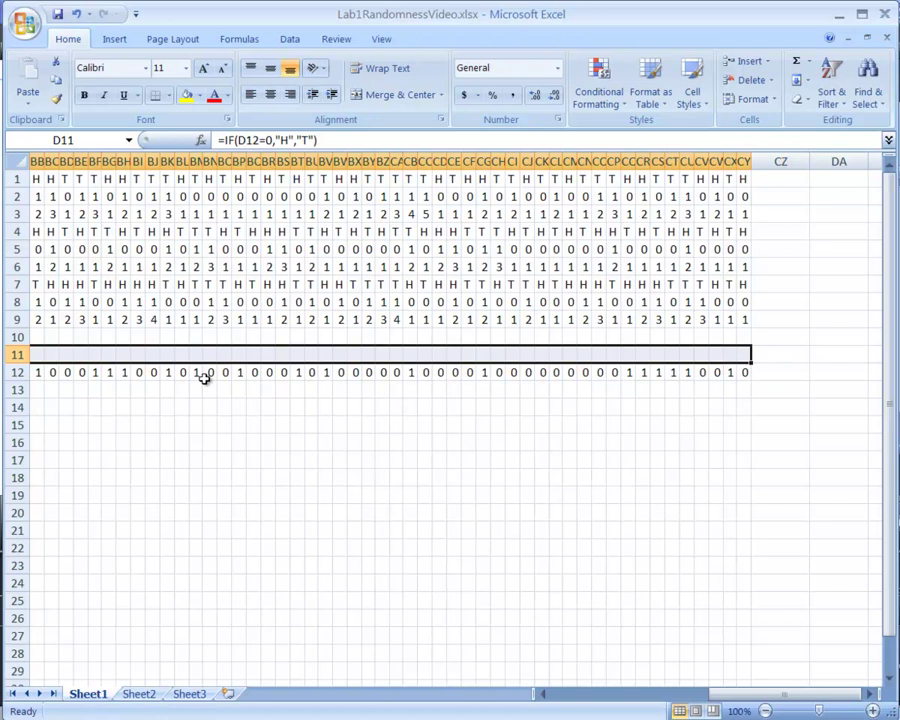
key(ctrl+r)
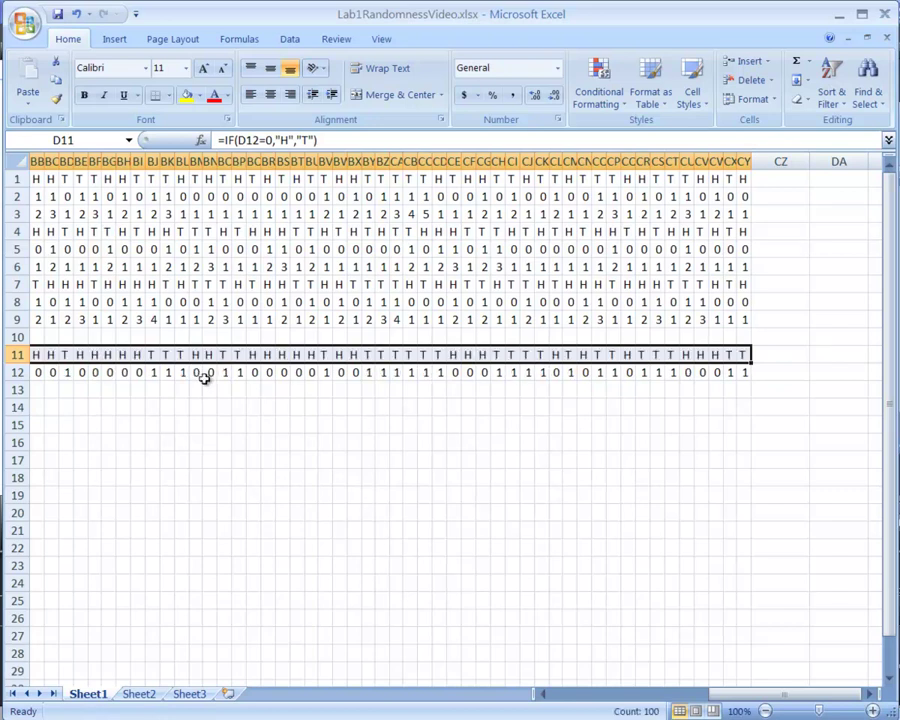
- Examine the converted heads-and-tails results in row 11 from D11 through P11, looking for runs
key(Left)
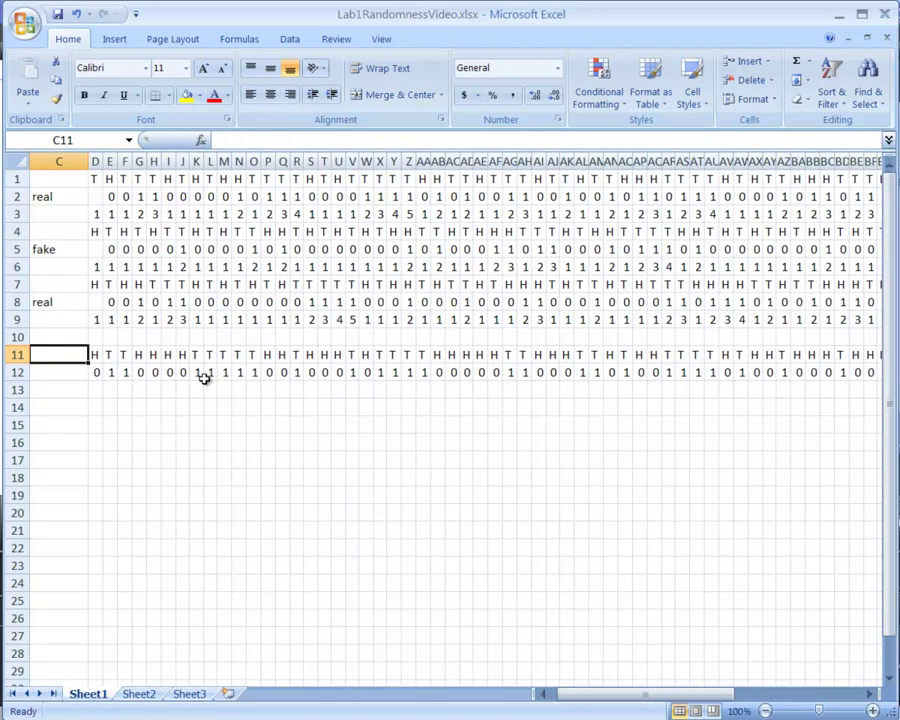
key(Right)
key(Right)
key(Right)
key(Right)
key(Right)
key(Right)
key(Right)
key(Right)
key(Right)
key(Right)
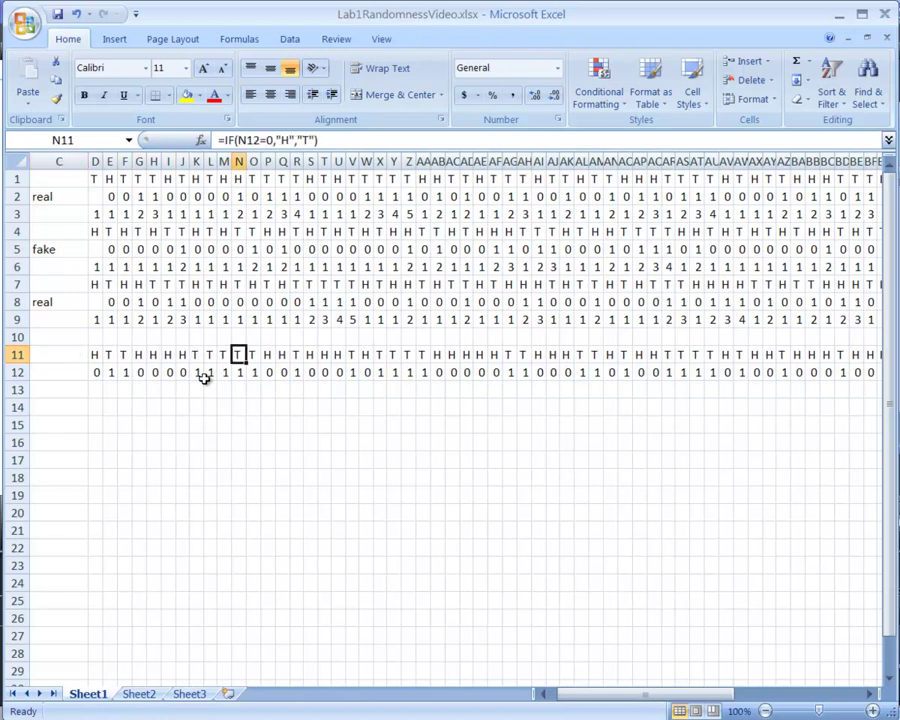
key(Right)
key(Right)
key(Right)
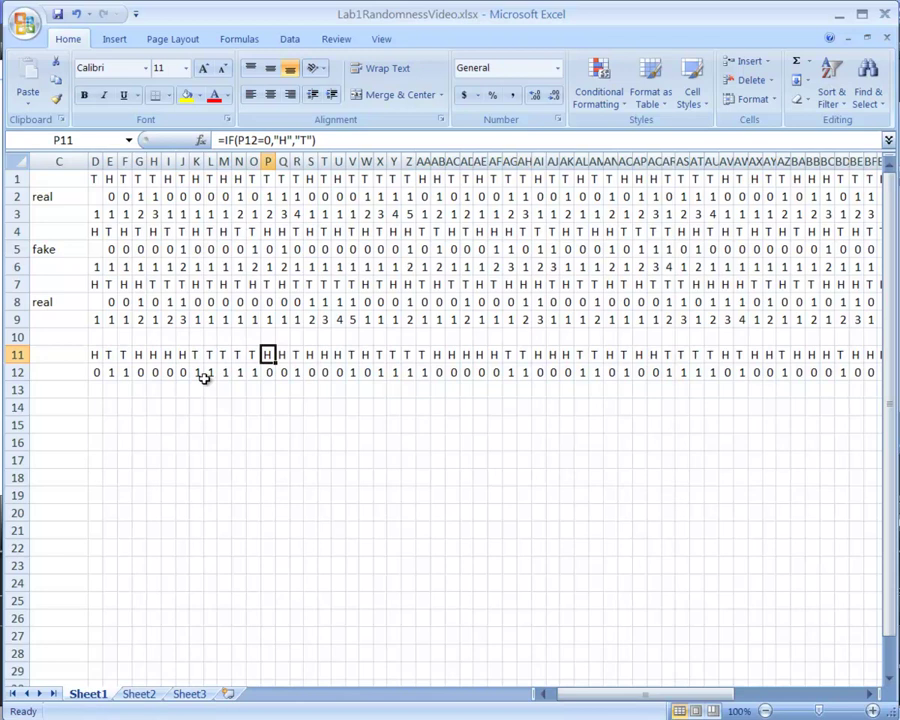
- Copy the simulated flips and their random values in D11:CY12
key(Left)
key(Left)
key(Left)
key(Left)
key(Left)
key(Left)
key(Left)
key(Left)
key(Left)
key(Left)
key(Left)
key(Left)
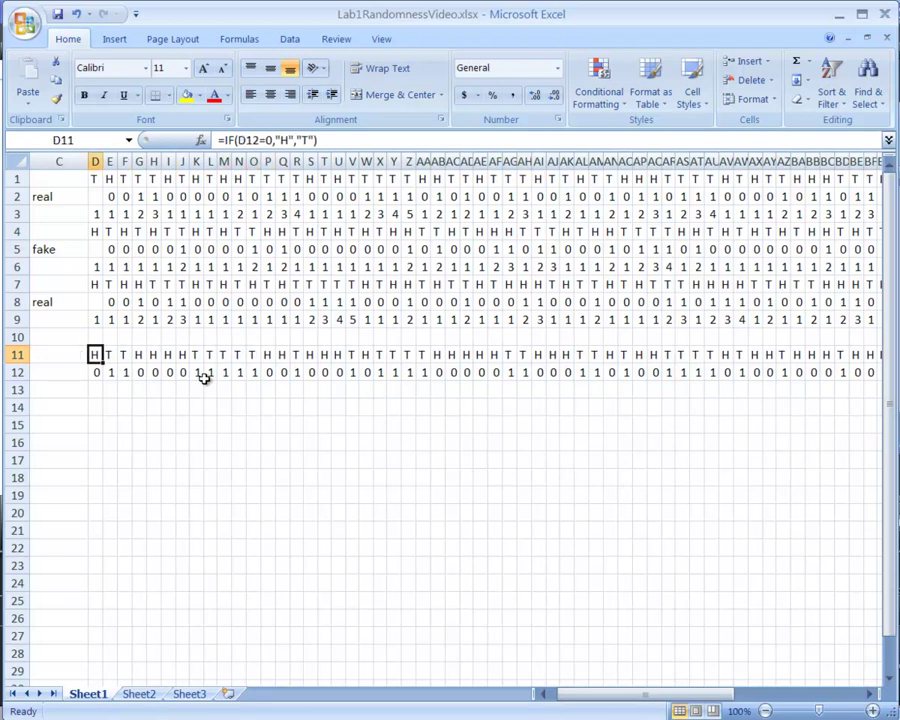
key(shift+Down)
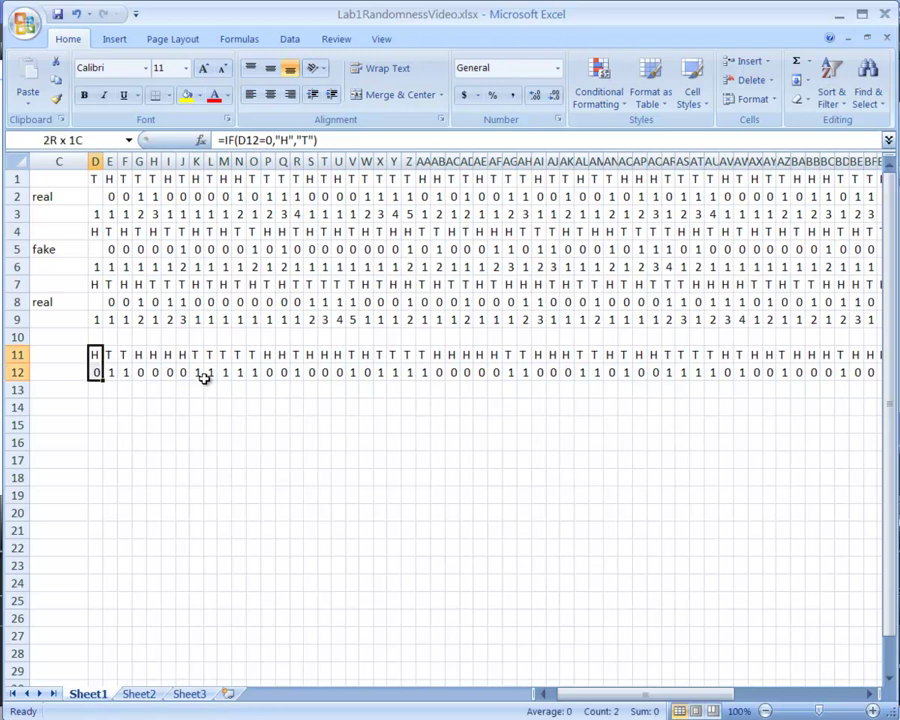
key(shift+Right)
key(shift+Right)
key(shift+Right)
key(shift+Right)
key(shift+Right)
key(shift+Right)
key(shift+Right)
key(shift+Right)
key(shift+Right)
key(shift+Right)
key(shift+Right)
key(shift+Right)
key(shift+Right)
key(shift+Right)
key(shift+Right)
key(shift+Right)
key(shift+Right)
key(shift+Right)
key(shift+Right)
key(shift+Right)
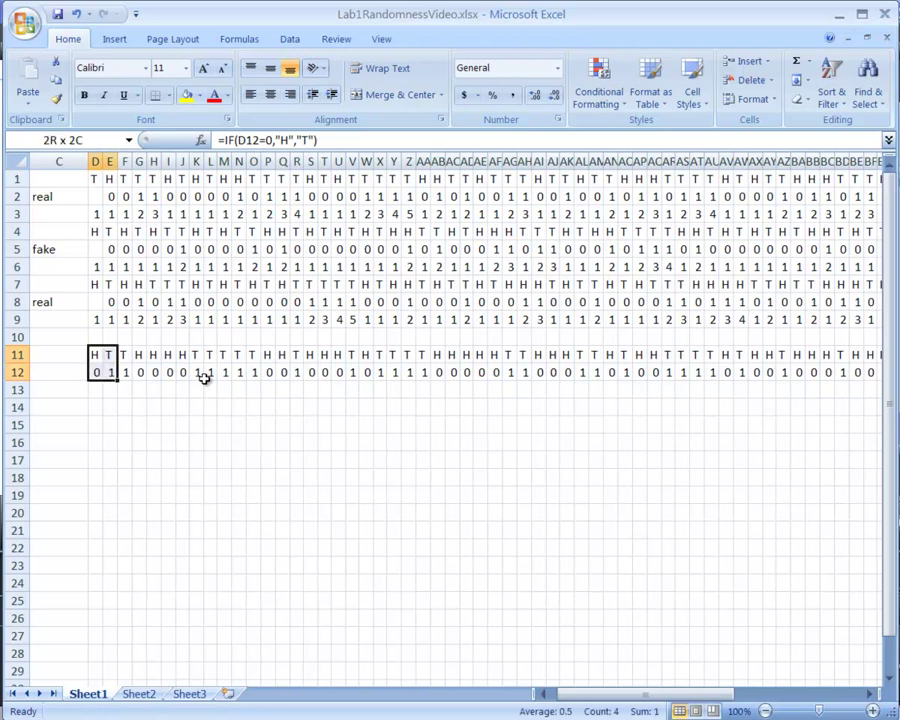
key(shift+Right)
key(shift+Right)
key(shift+Right)
key(shift+Right)
key(shift+Right)
key(shift+Right)
key(shift+Right)
key(shift+Right)
key(shift+Right)
key(shift+Right)
key(shift+Right)
key(shift+Right)
key(shift+Right)
key(shift+Right)
key(shift+Right)
key(shift+Right)
key(shift+Right)
key(shift+Right)
key(shift+Right)
key(shift+Right)
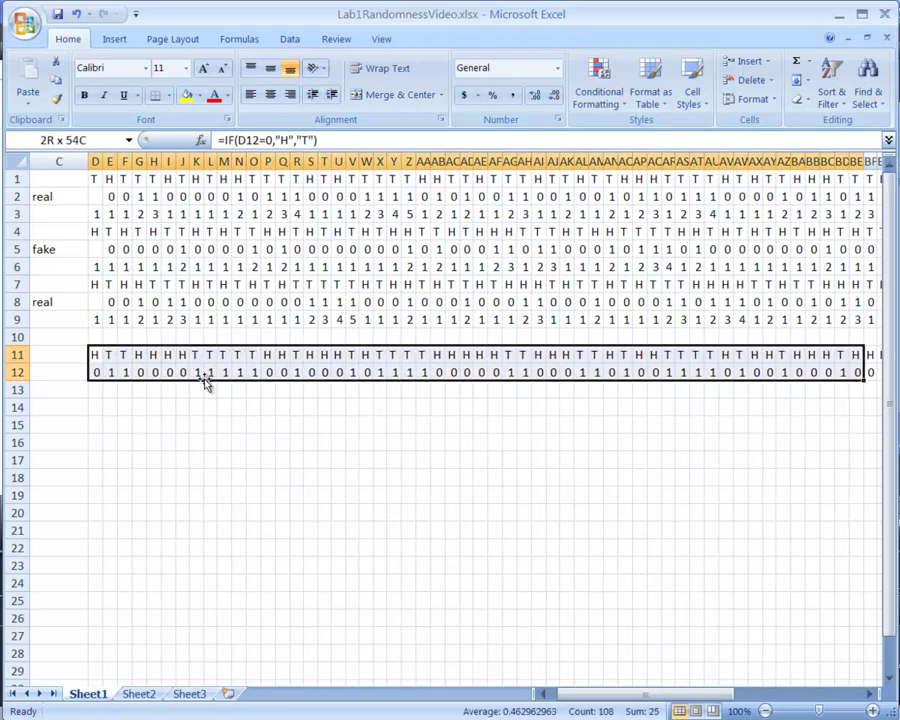
key(shift+Right)
key(shift+Right)
key(shift+Right)
key(shift+Right)
key(shift+Right)
key(shift+Right)
key(shift+Right)
key(shift+Right)
key(shift+Right)
key(shift+Right)
key(shift+Right)
key(shift+Right)
key(shift+Right)
key(shift+Right)
key(shift+Right)
key(shift+Right)
key(shift+Right)
key(shift+Right)
key(shift+Right)
key(shift+Right)
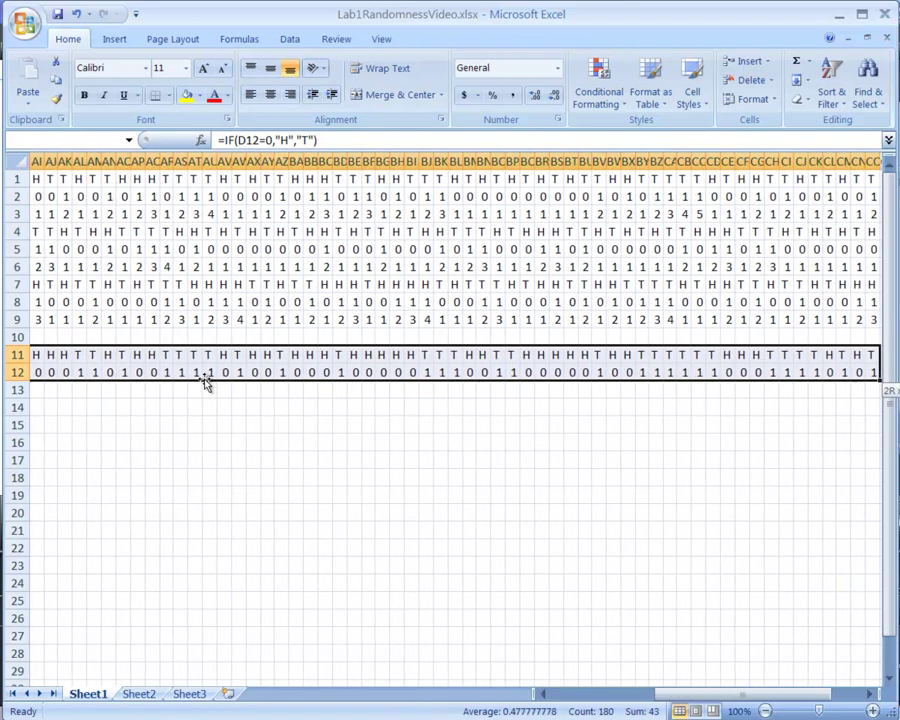
key(shift+Left)
key(shift+Left)
key(shift+Left)
key(shift+Left)
key(shift+Left)
key(shift+Left)
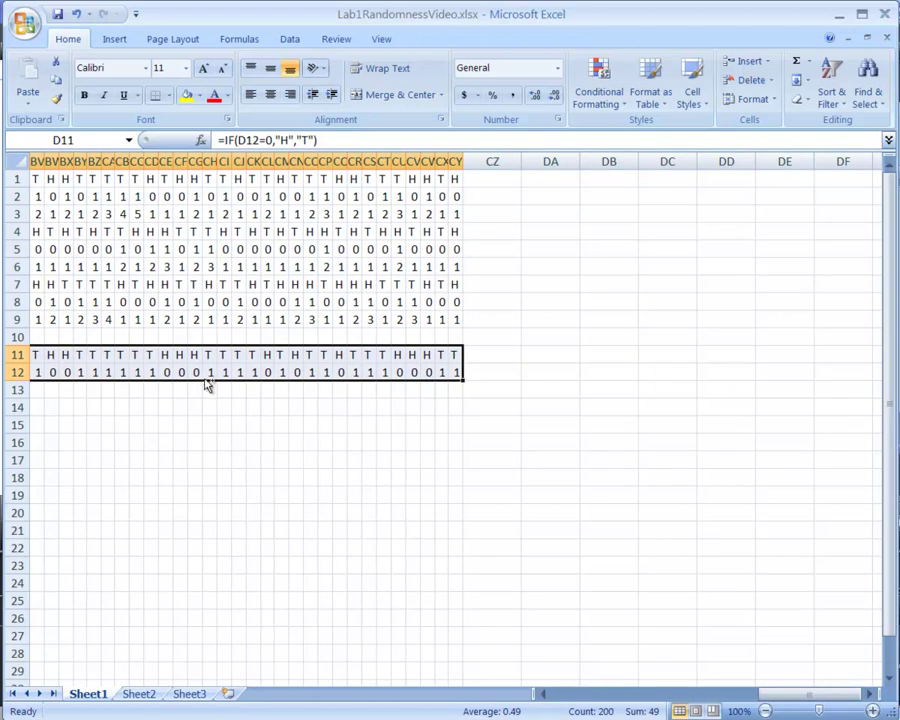
key(ctrl+c)
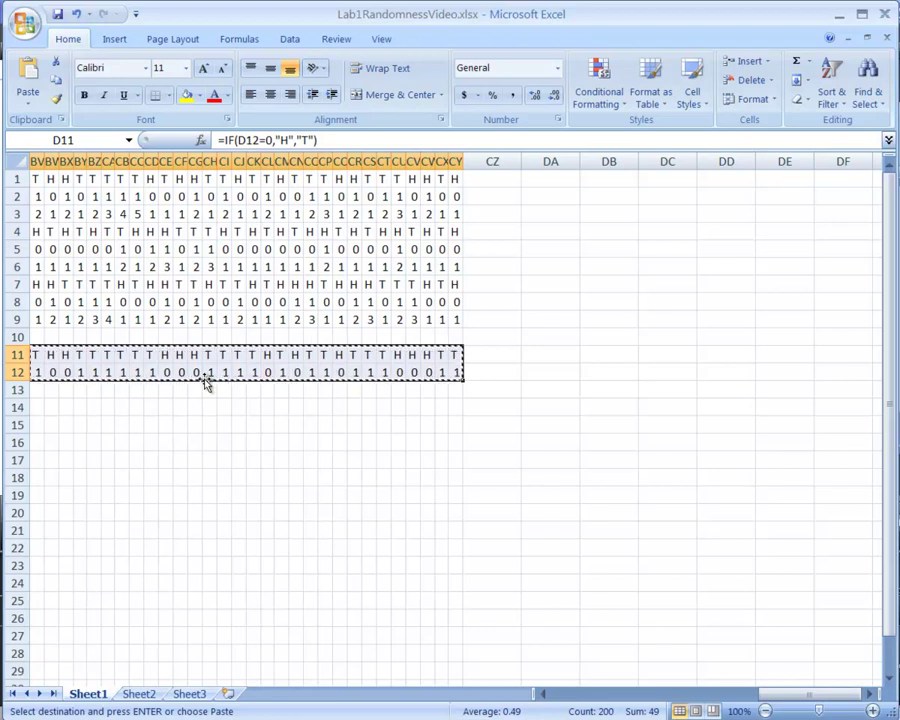
- Paste the copied two-row simulation four times below the original, starting at D13, D15, D17 and D19
key(Left)
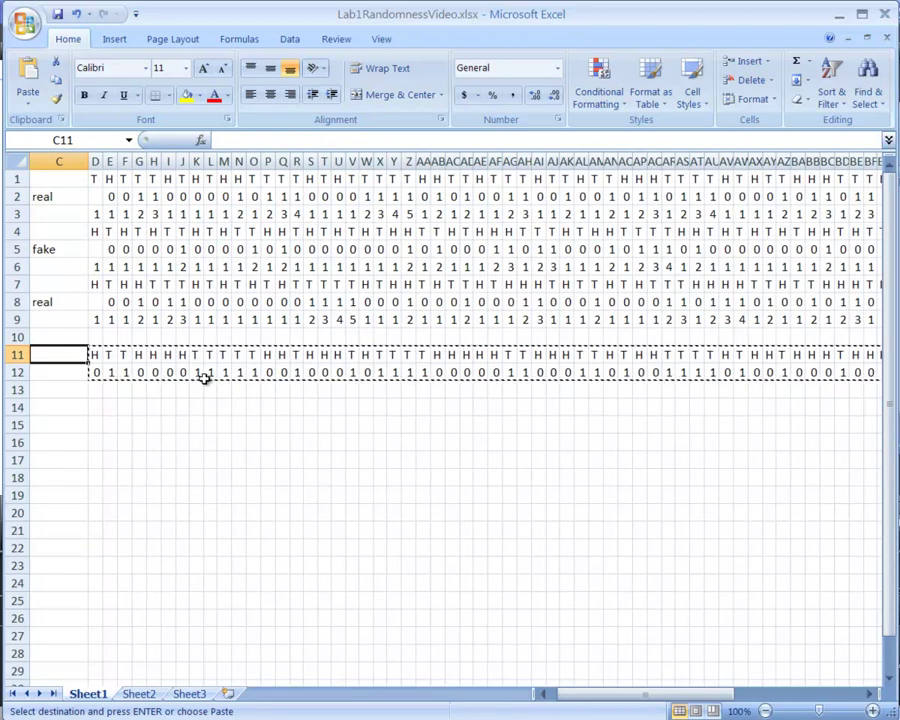
key(Right)
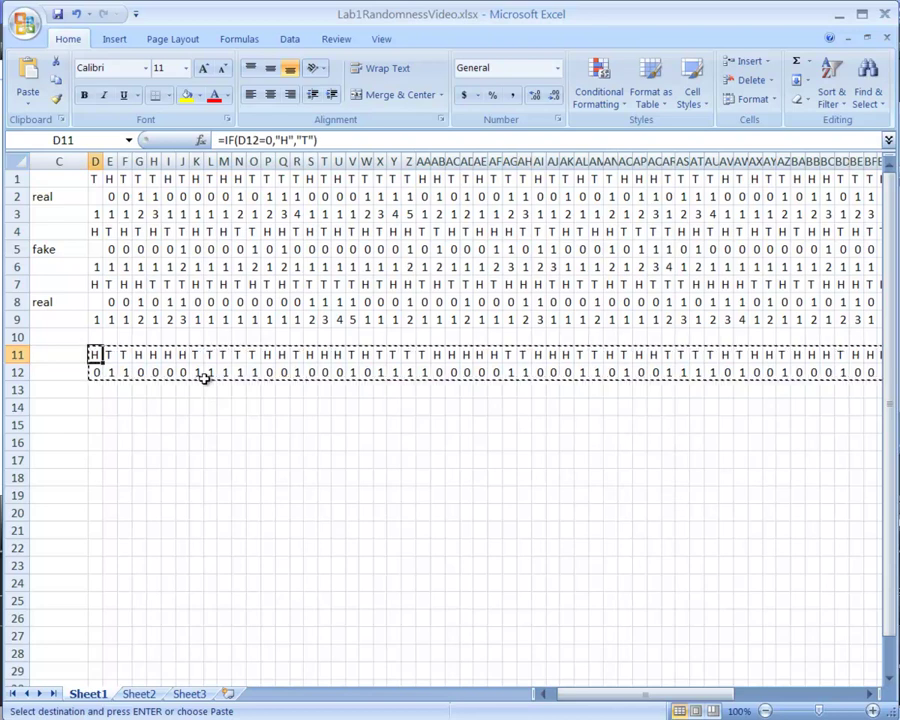
key(Down)
key(Down)
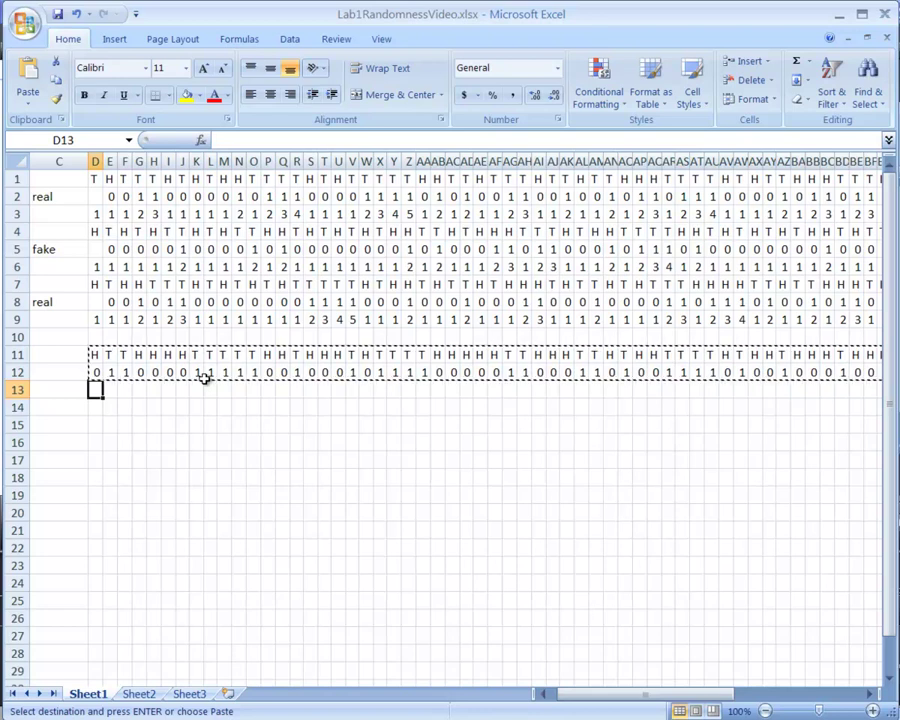
key(ctrl+v)
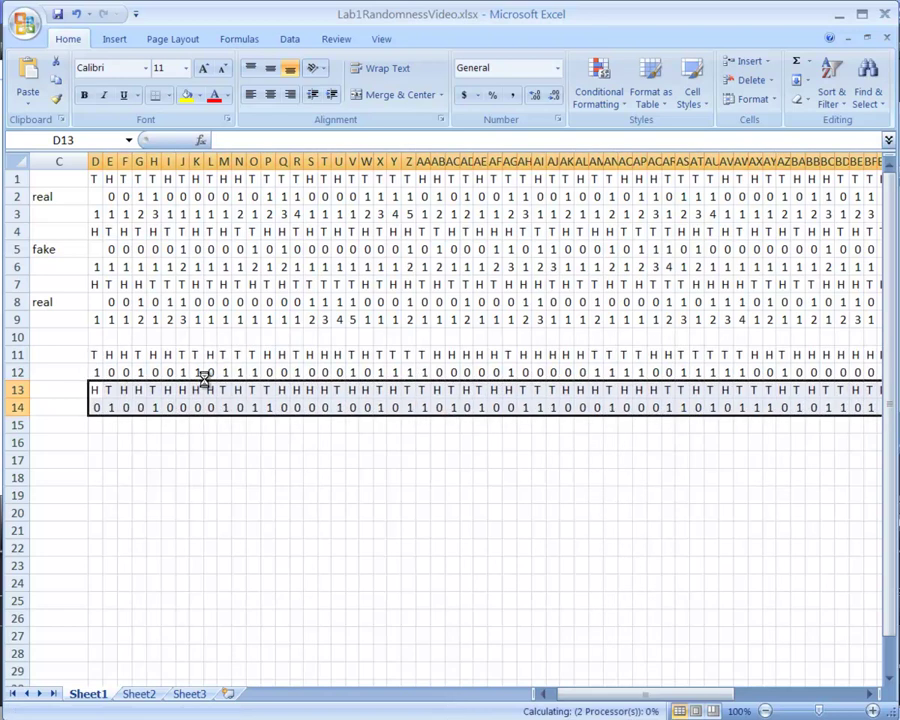
key(Down)
key(Down)
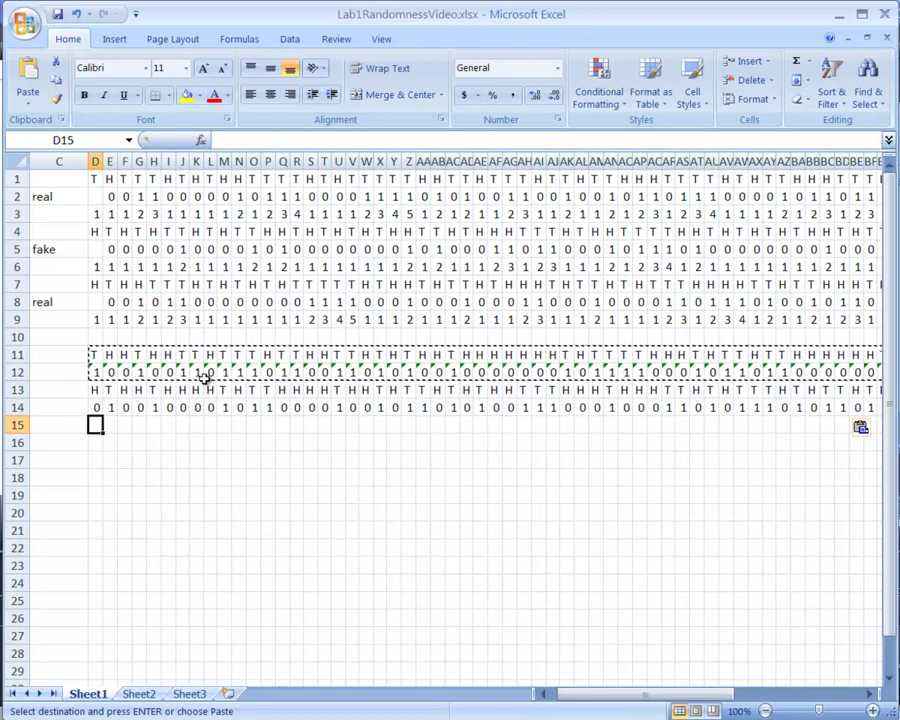
key(ctrl+v)
key(Down)
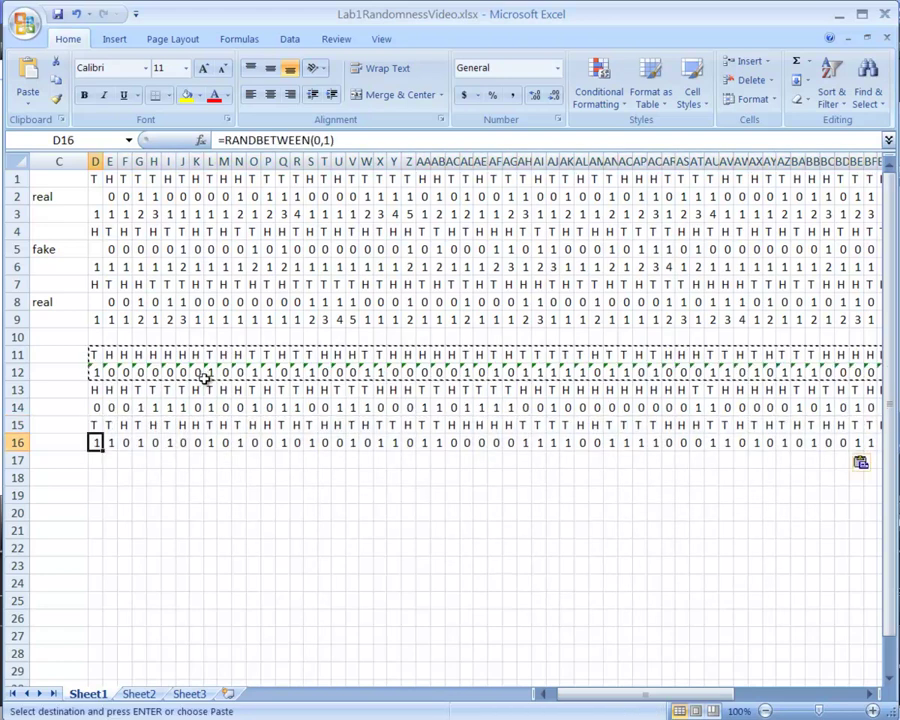
key(Down)
key(ctrl+v)
key(Down)
key(Down)
key(ctrl+v)
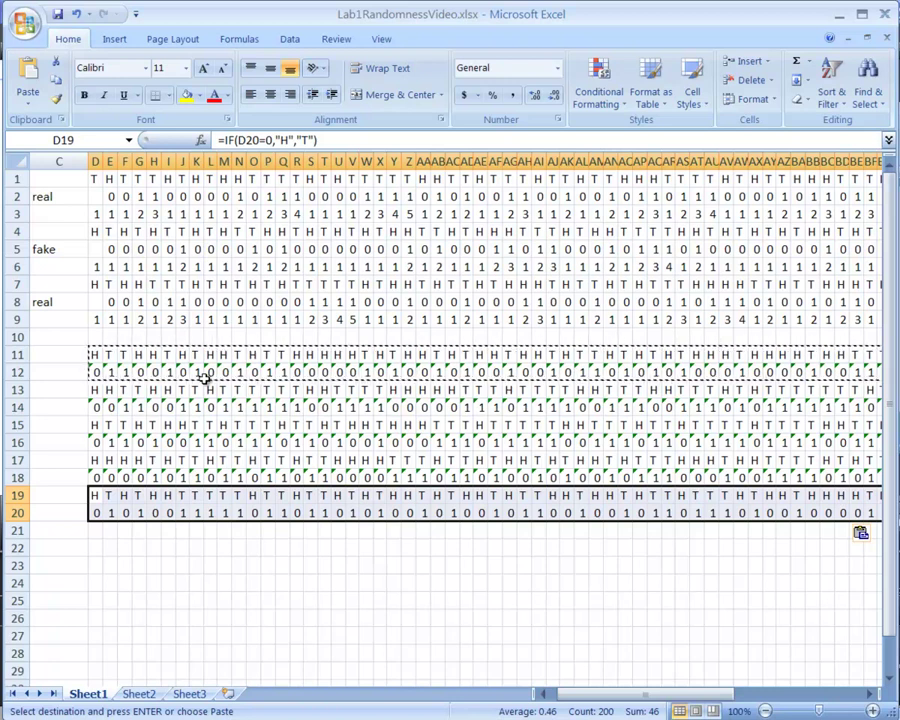
- Examine the original simulation's random values in row 12 against the heads-and-tails formulas in row 11
key(Up)
key(Up)
key(Up)
key(Up)
key(Up)
key(Up)
key(Up)
key(Up)
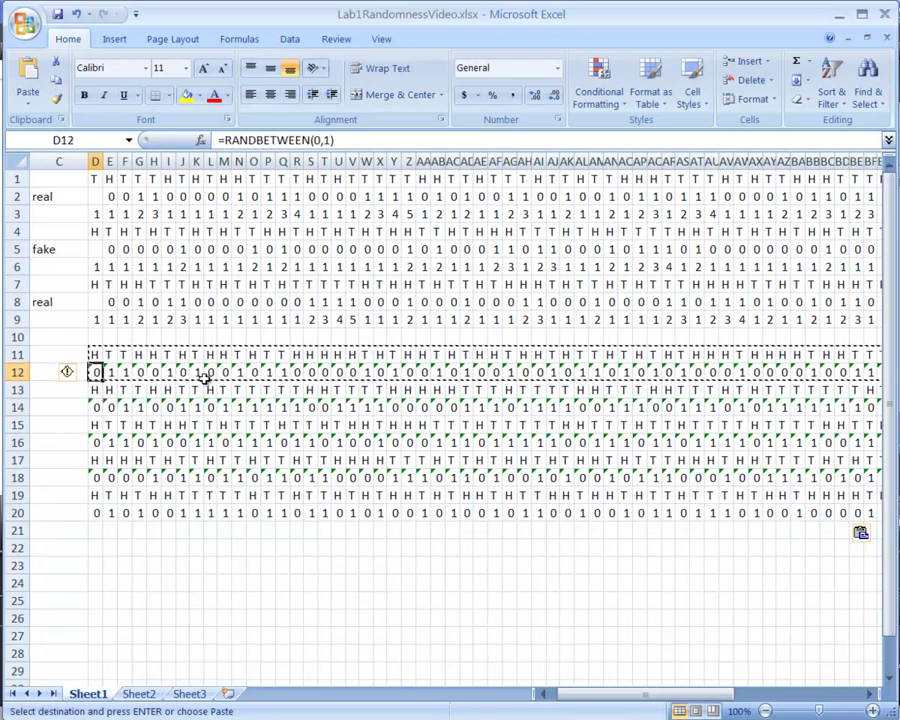
key(Right)
key(Right)
key(Right)
key(Right)
key(Right)
key(Right)
key(Right)
key(Right)
key(Right)
key(Right)
key(Right)
key(Right)
key(Right)
key(Right)
key(Right)
key(Right)
key(Right)
key(Right)
key(Right)
key(Right)
key(Left)
key(Left)
key(Left)
key(Left)
key(Left)
key(Left)
key(Left)
key(Left)
key(Left)
key(Left)
key(Left)
key(Left)
key(Left)
key(Left)
key(Left)
key(Left)
key(Left)
key(Left)
key(Left)
key(Left)
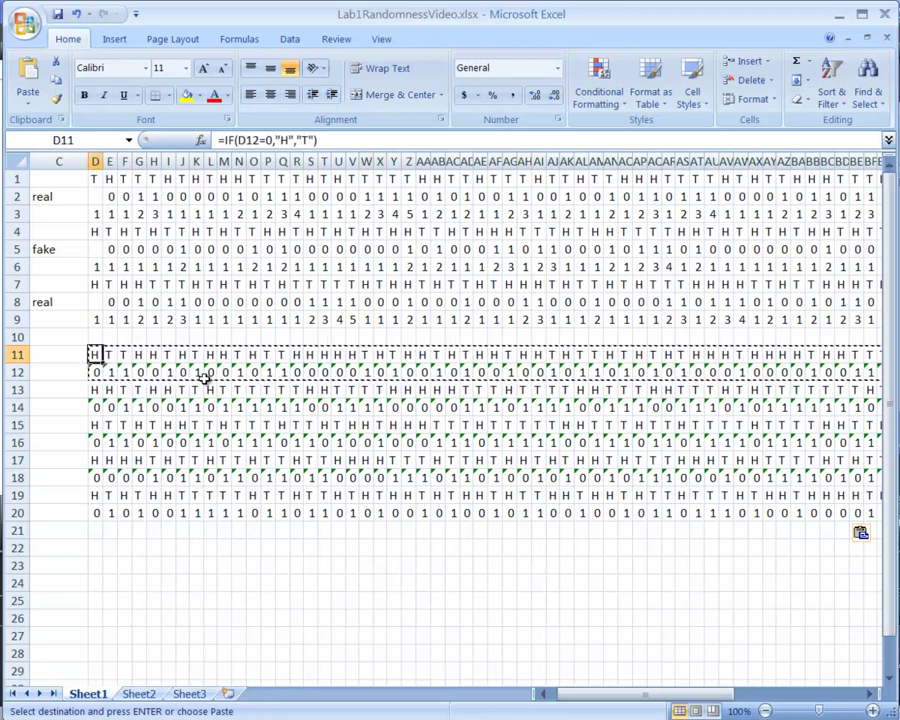
key(Down)
key(Down)
key(Up)
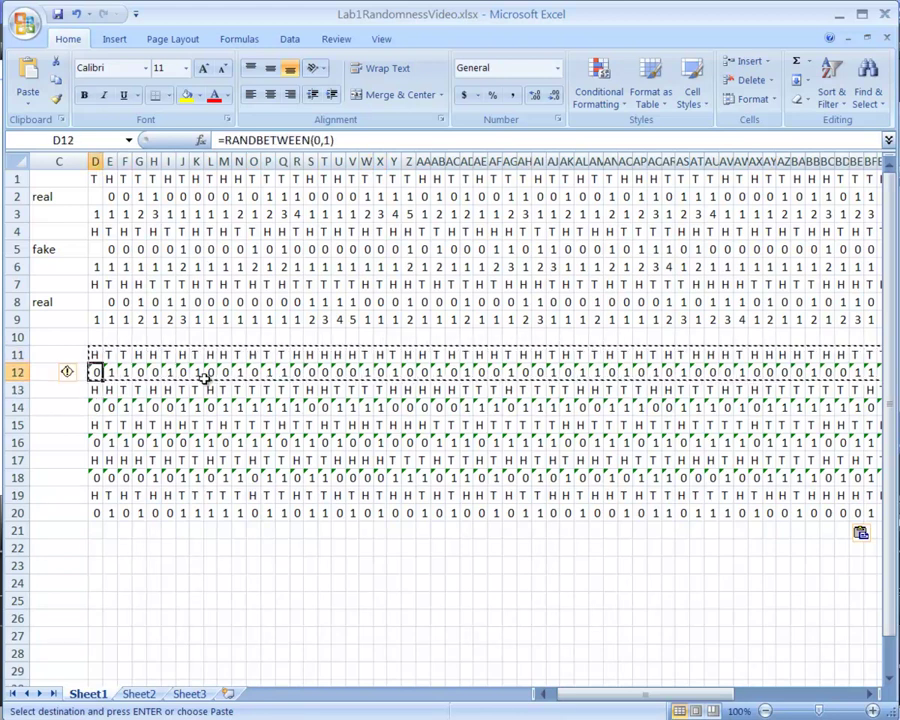
key(Up)
key(Right)
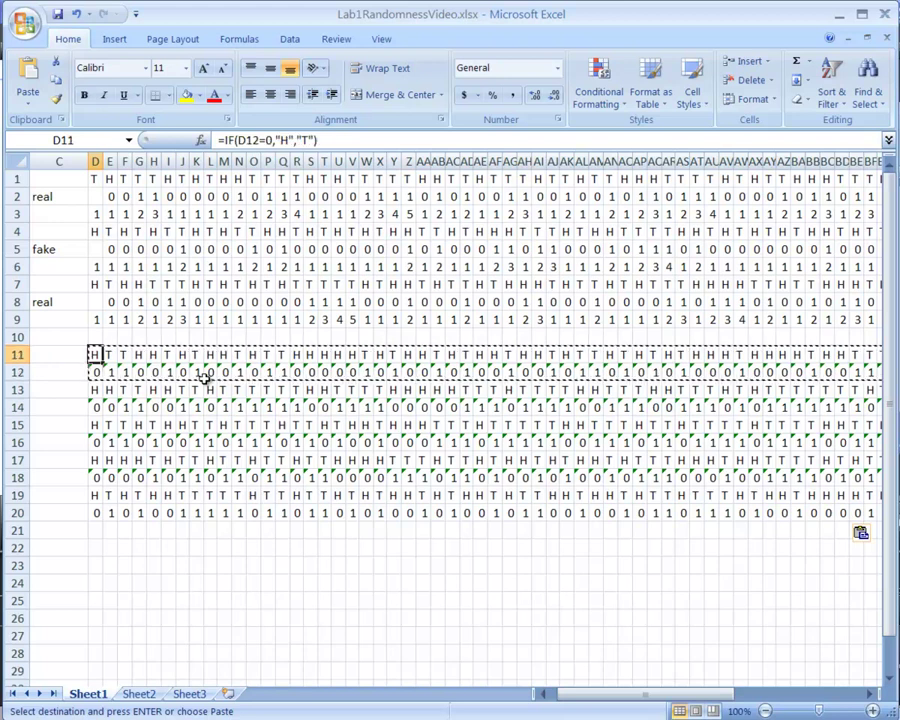
key(Right)
key(Right)
key(Left)
key(Left)
key(Left)
- Delete the random values in D12:CY12 beneath the first simulated flip sequence
key(Down)
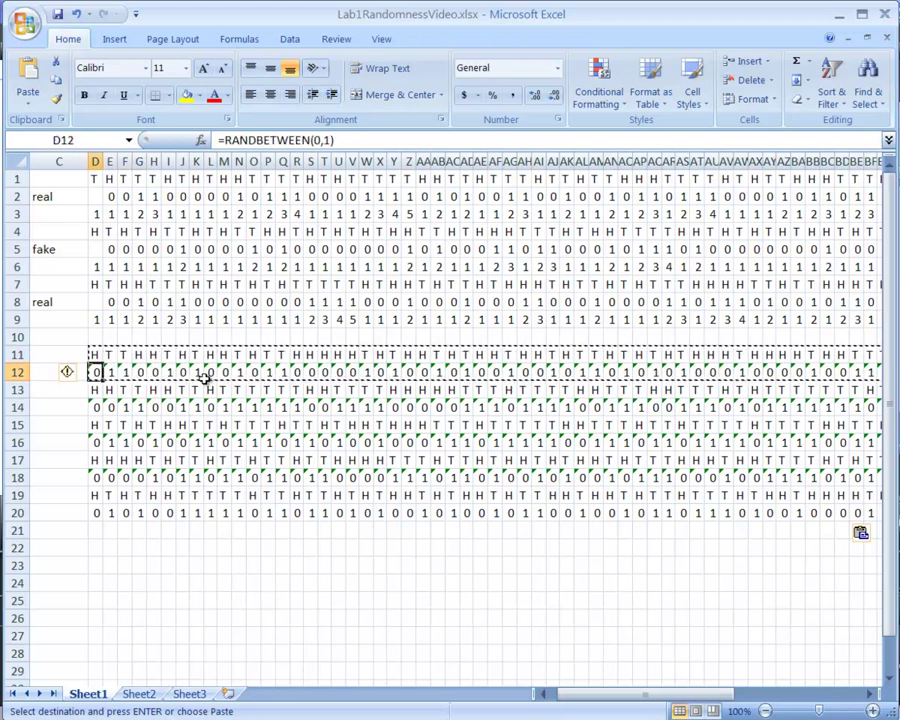
key(ctrl+shift+Right)
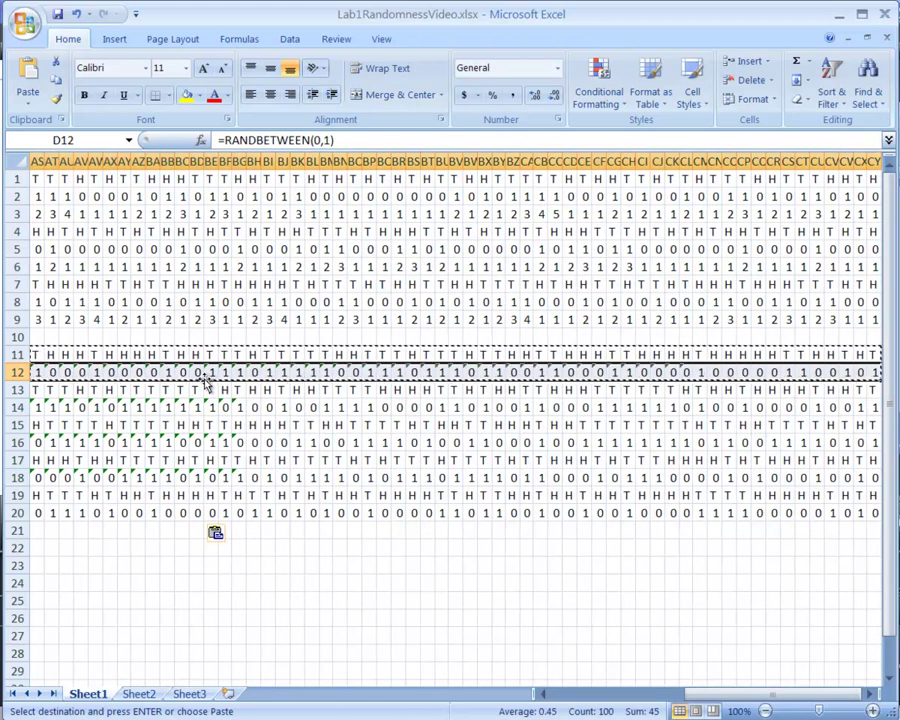
key(Delete)
key(Up)
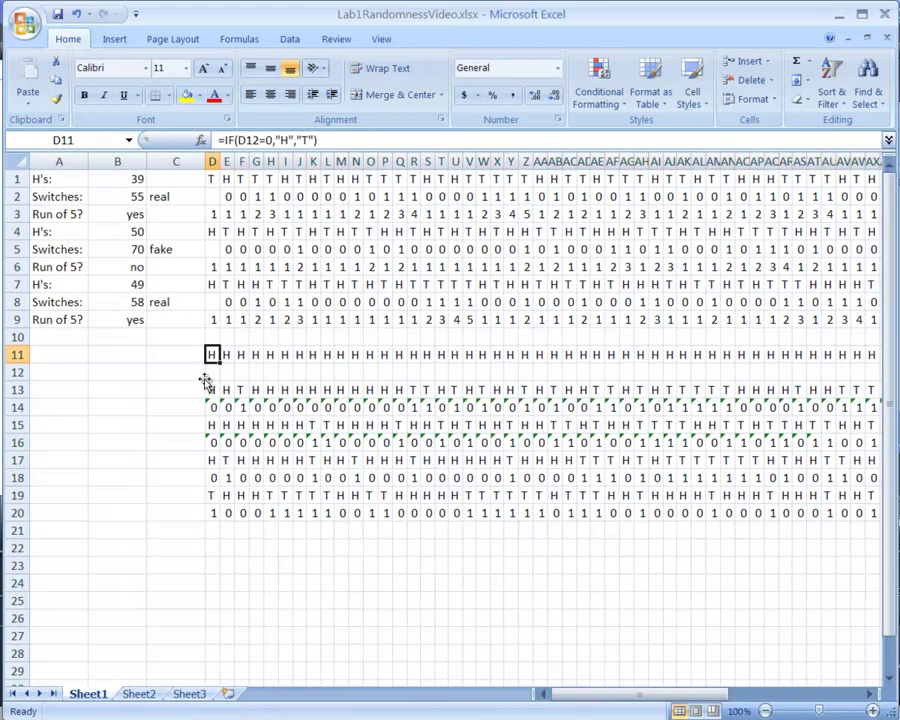
- Examine the H/T formulas across row 11 with the random values beneath them removed
key(Right)
key(Right)
key(Right)
key(Right)
key(Right)
key(Right)
key(Right)
key(Right)
key(Right)
key(Right)
key(Right)
key(Right)
key(Right)
key(Right)
key(Right)
key(Right)
key(Right)
key(Right)
key(Right)
key(Right)
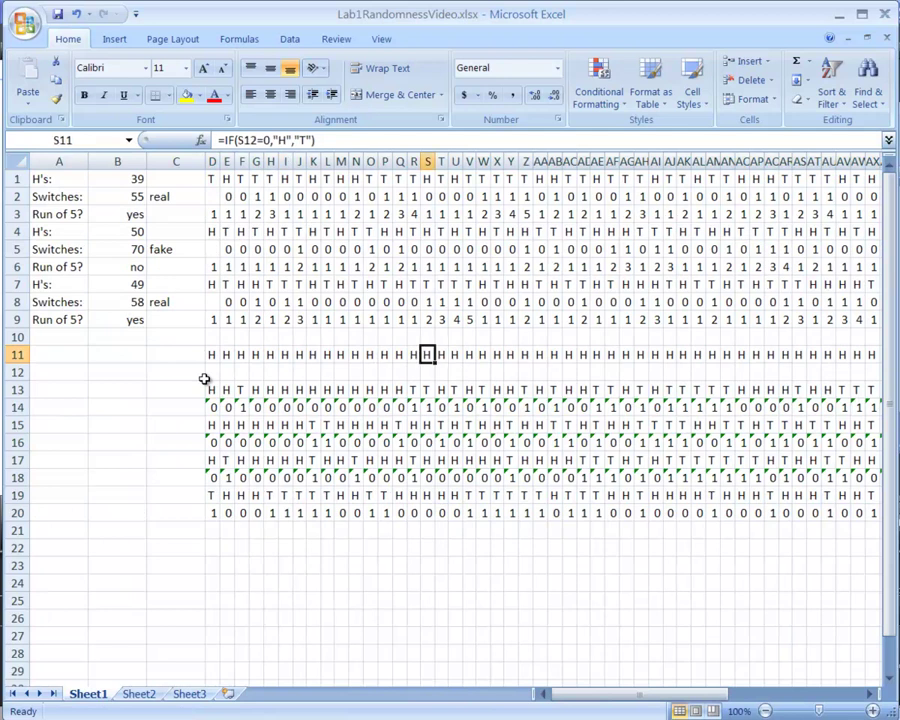
key(Right)
key(Right)
key(Right)
key(Right)
key(Right)
key(Right)
key(Right)
key(Right)
key(Right)
key(Right)
key(Right)
key(Right)
key(Right)
key(Right)
key(Right)
key(Right)
key(Right)
key(Right)
key(Right)
key(Right)
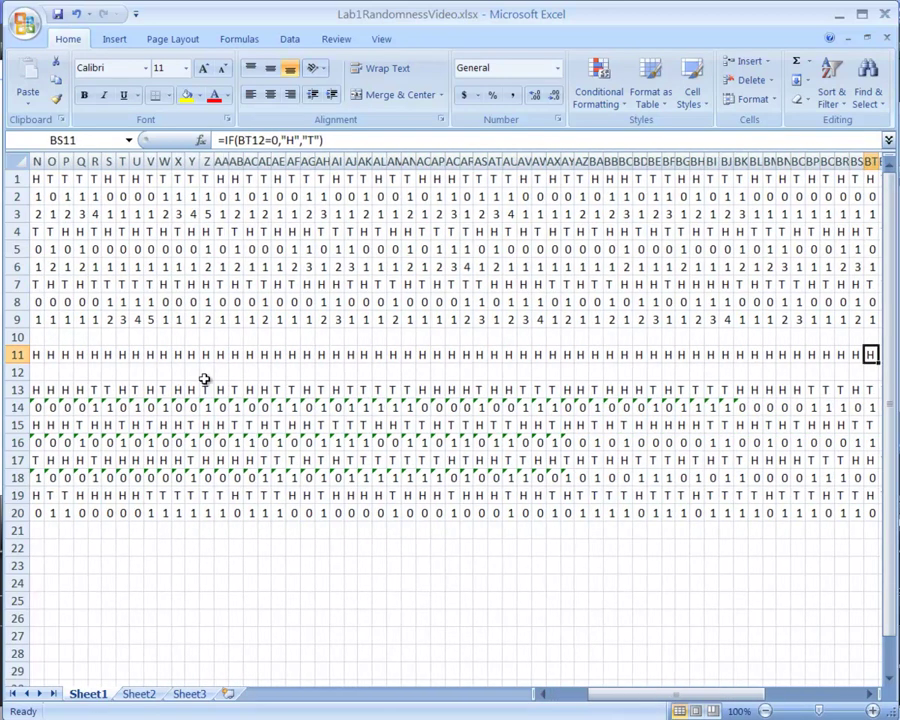
- Undo the deletion of the random values in D12:CY12
key(Left)
key(ctrl+Left)
key(Down)
key(ctrl+shift+Right)
key(ctrl+c)
key(Left)
key(Left)
key(Left)
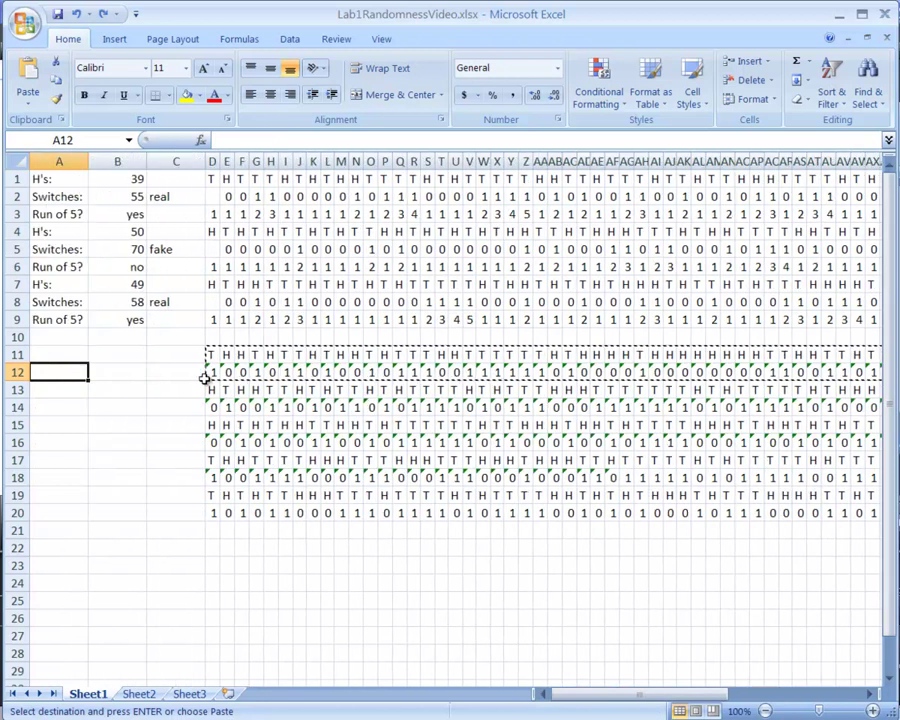
- Examine the IF formula in D11 and the RANDBETWEEN formulas in row 12 from D12 to L12
key(Right)
key(Right)
key(Right)
key(Up)
key(ctrl+shift+Right)
key(ctrl+c)
key(ctrl+shift+Left)
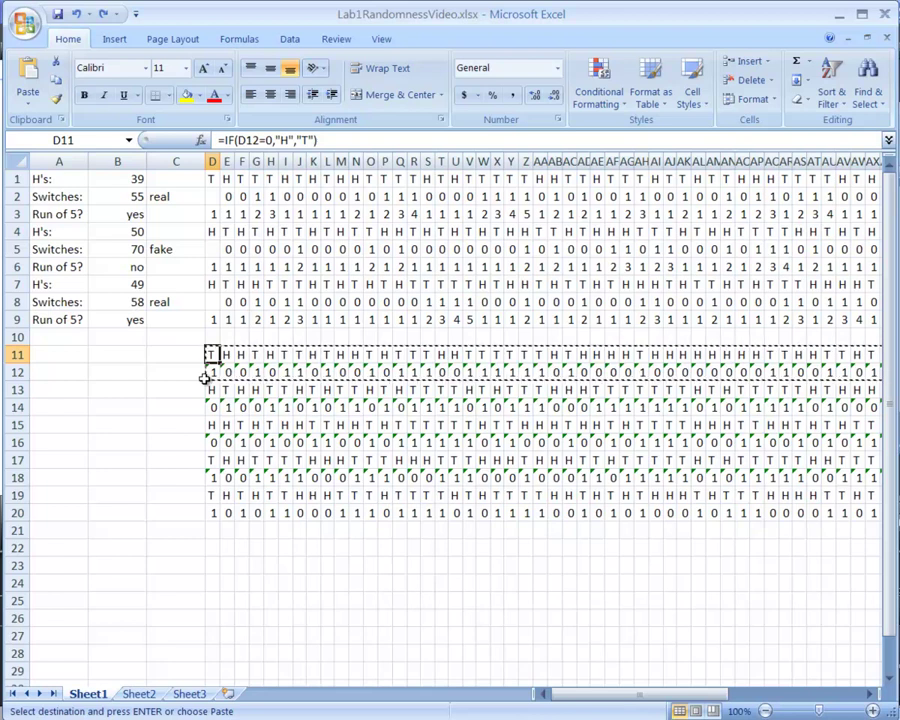
key(Down)
key(Down)
key(Up)
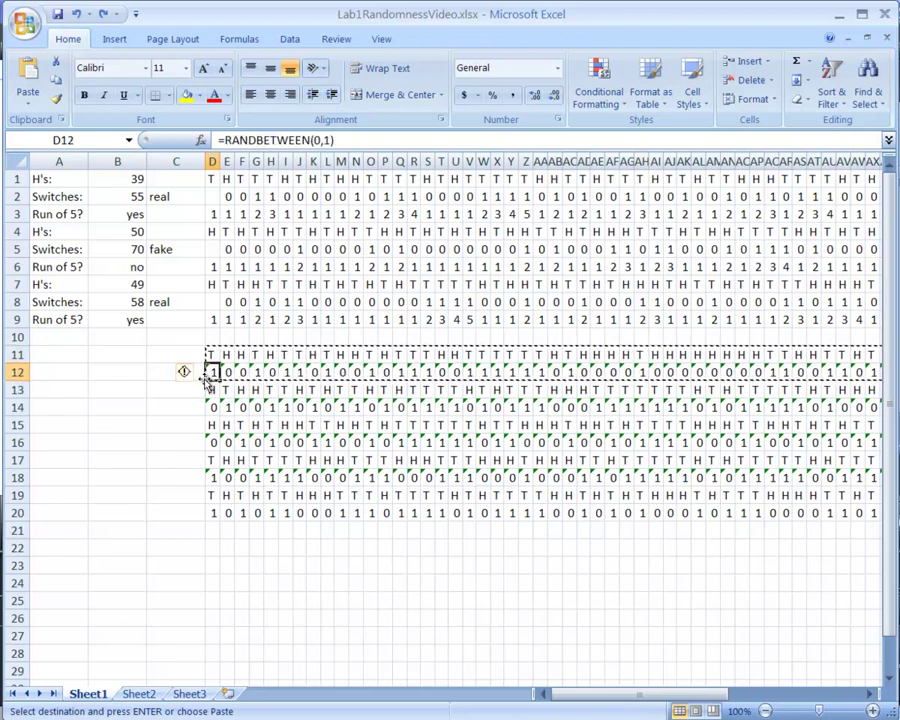
key(Right)
key(Right)
key(Right)
key(Right)
key(Right)
key(Right)
key(Right)
key(Right)
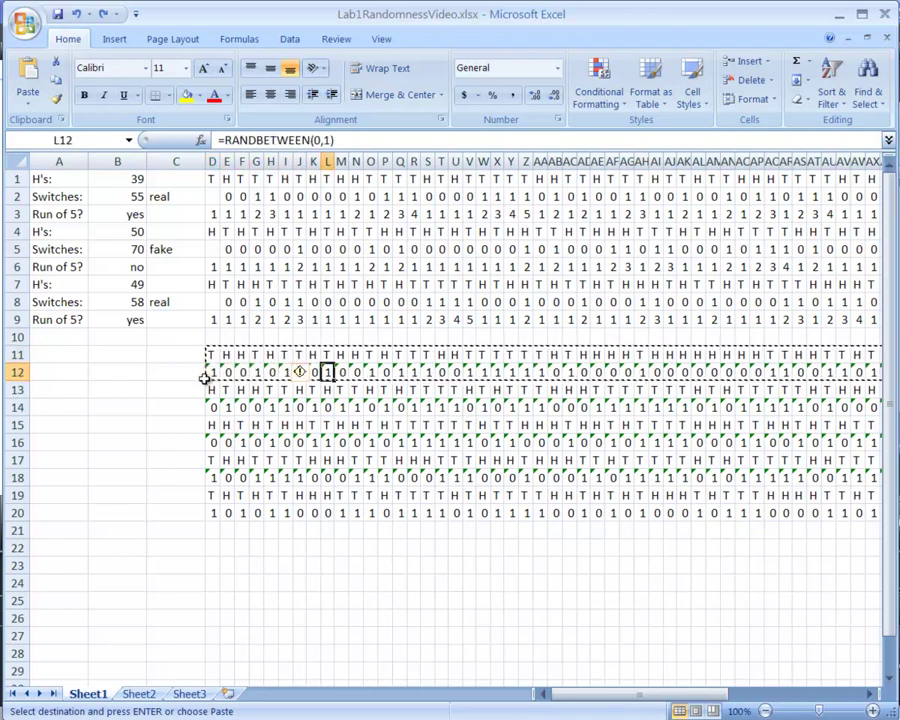
key(Left)
key(Left)
key(Left)
key(Left)
key(Left)
key(Left)
key(Left)
key(Left)
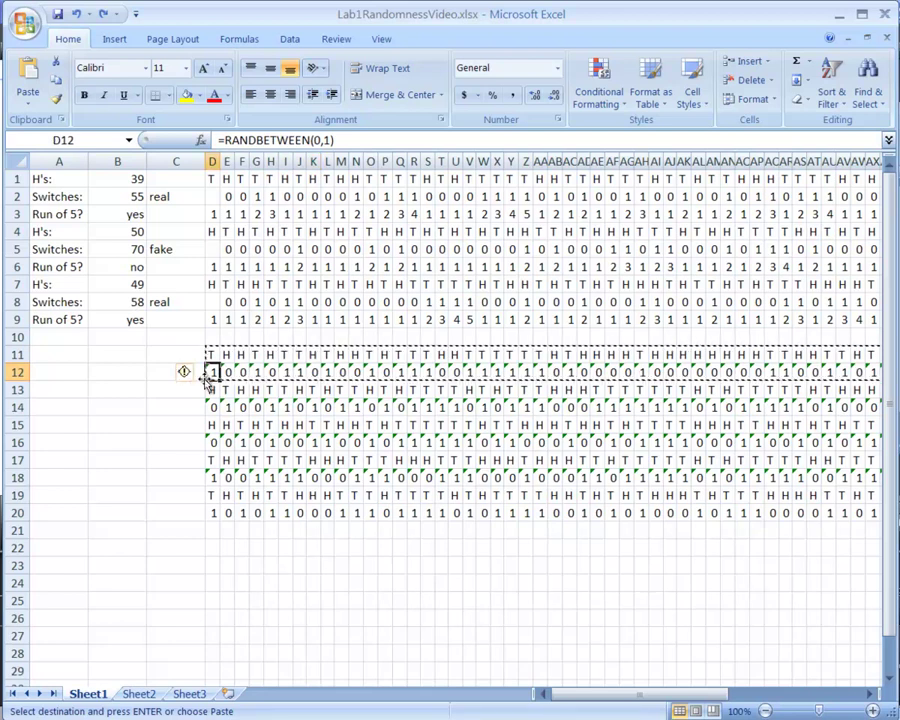
- Copy all five simulated flip sequences with their random values in D11:CY20
key(Up)
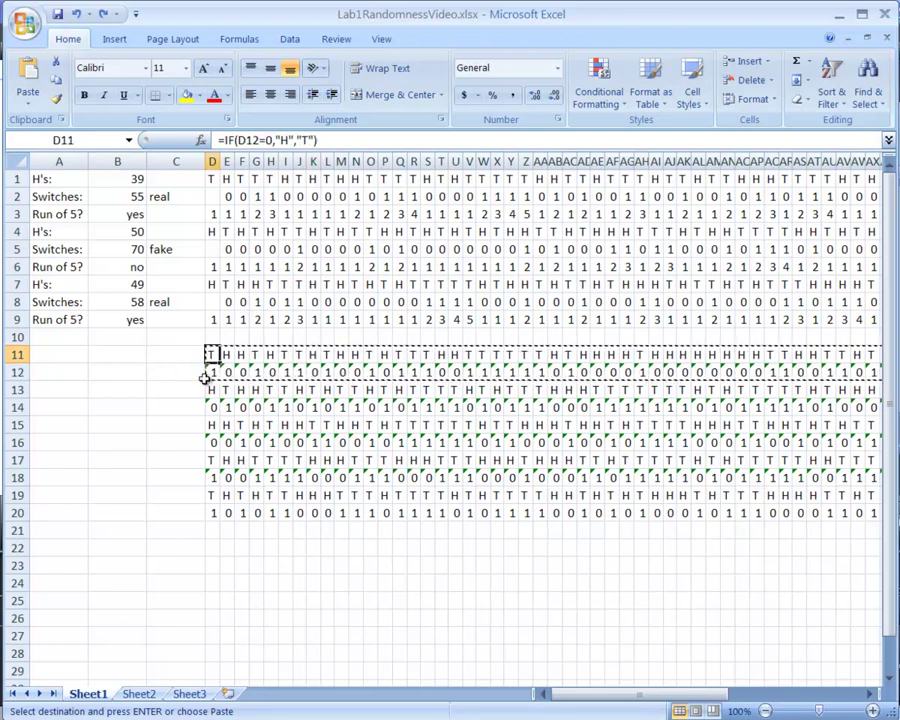
key(shift+Down)
key(shift+Down)
key(shift+Down)
key(shift+Down)
key(shift+Down)
key(shift+Down)
key(shift+Down)
key(shift+Down)
key(shift+Down)
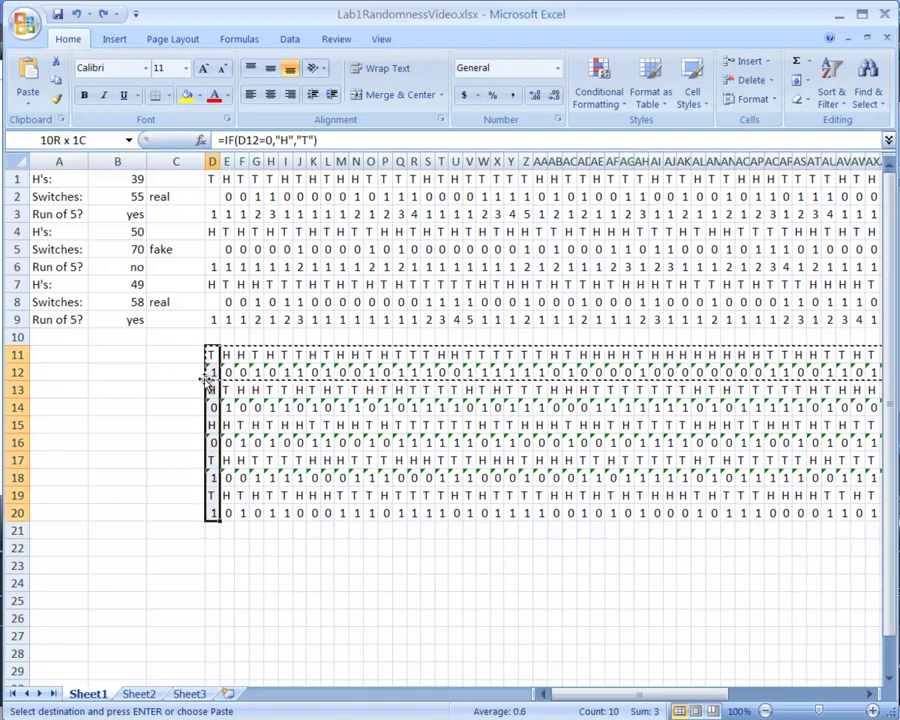
key(ctrl+shift+Right)
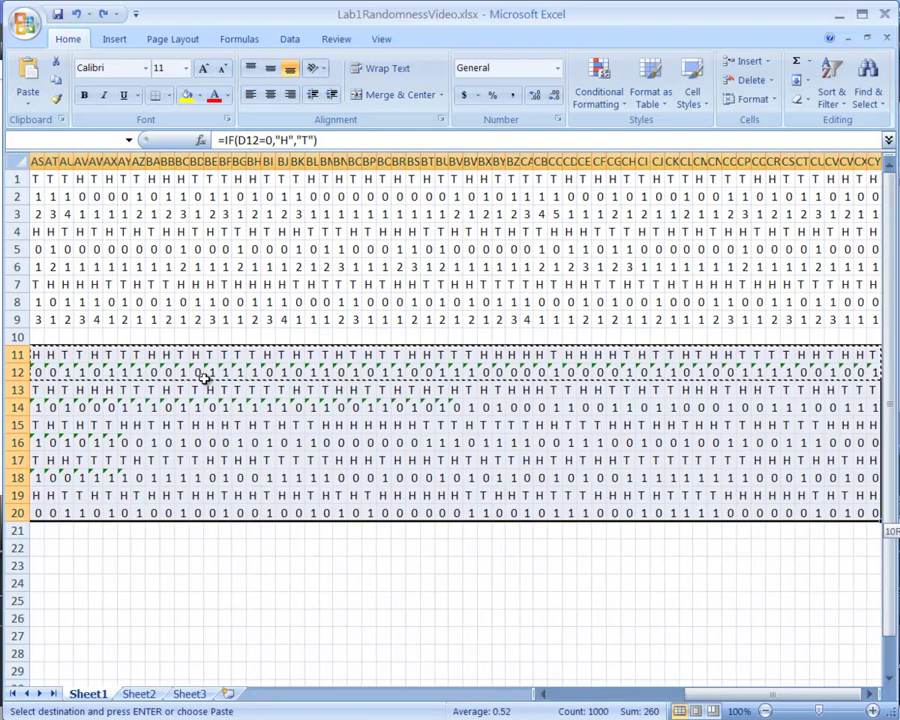
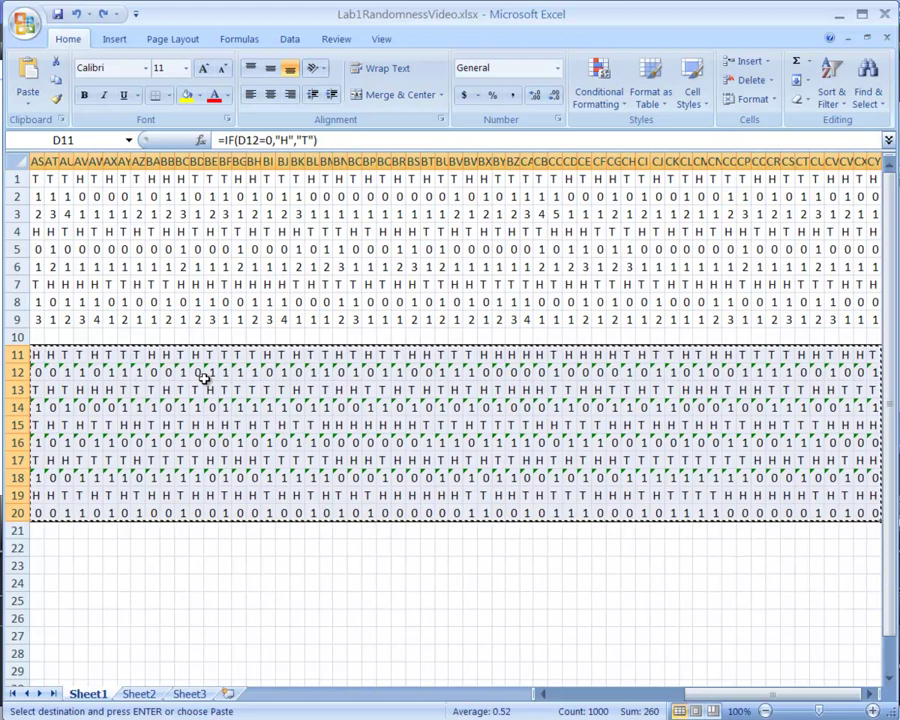
- Paste the copied block back over itself from D11 as values only, replacing the formulas
key(Left)
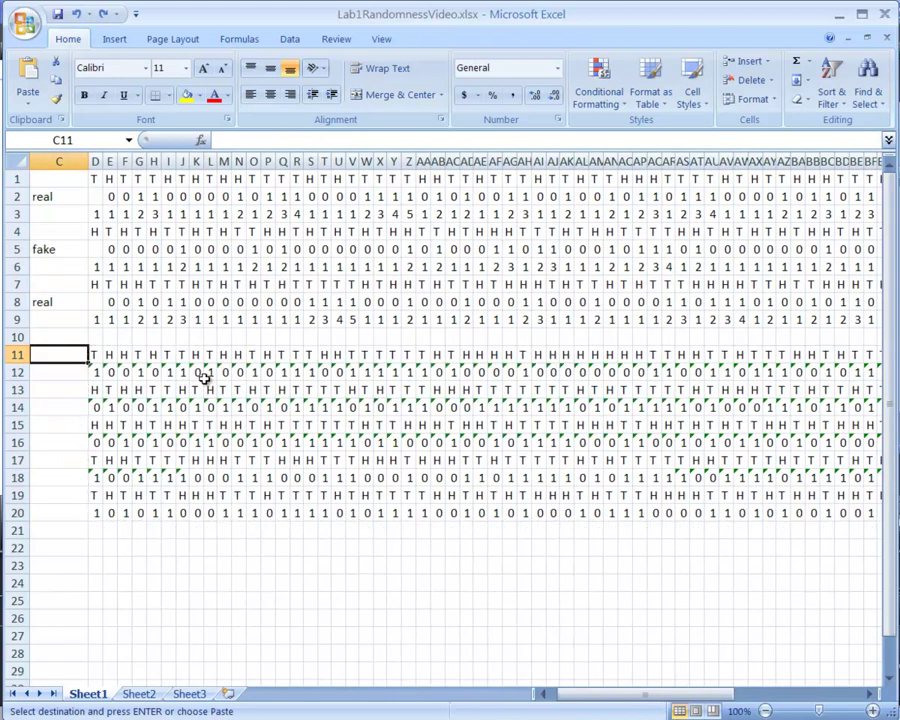
key(Right)
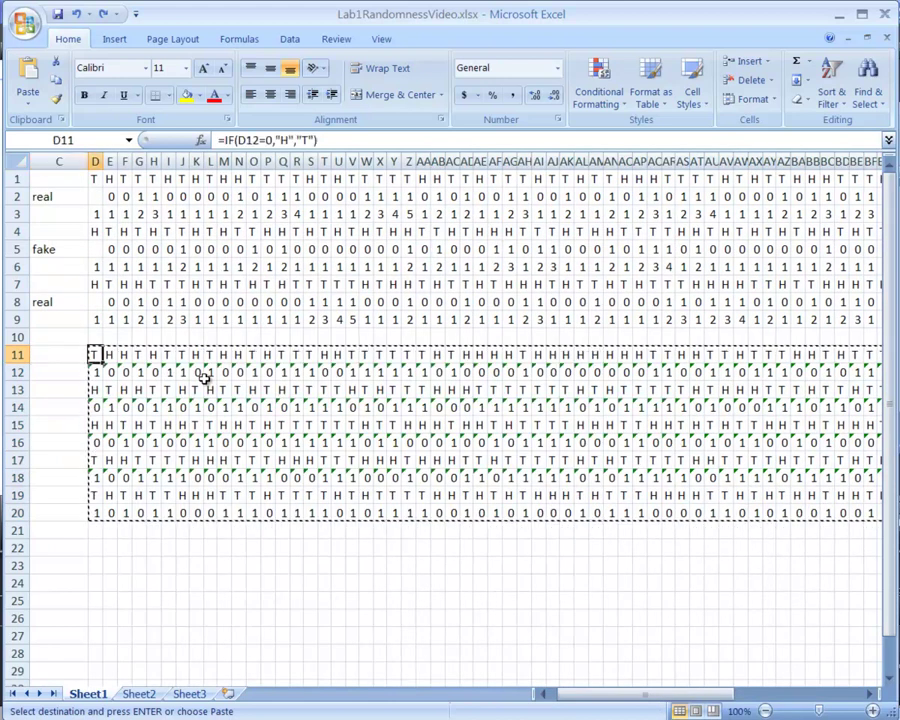
right_click(95, 354)
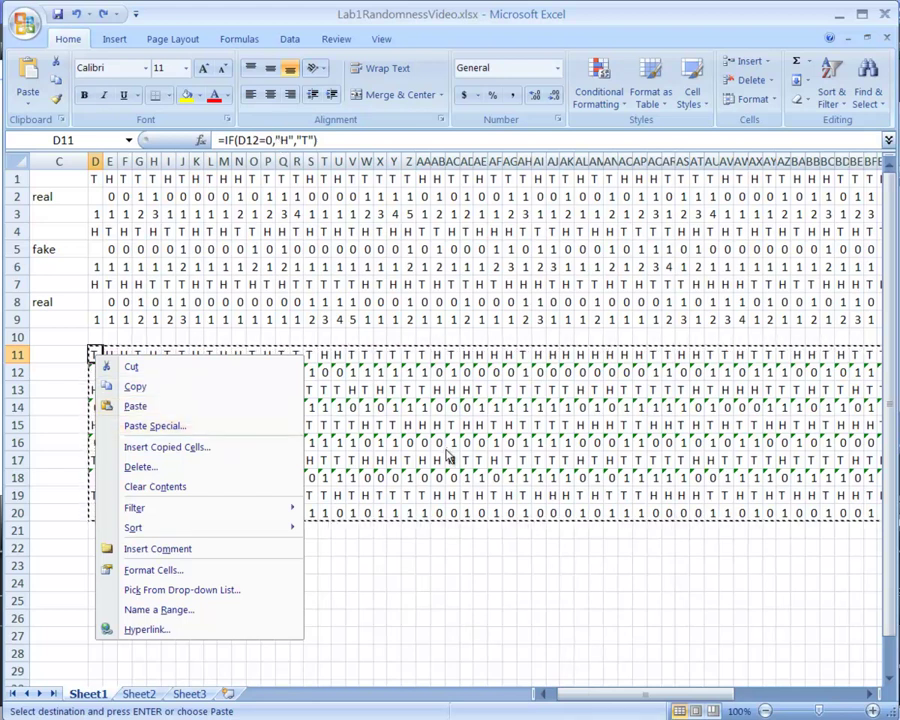
click(155, 430)
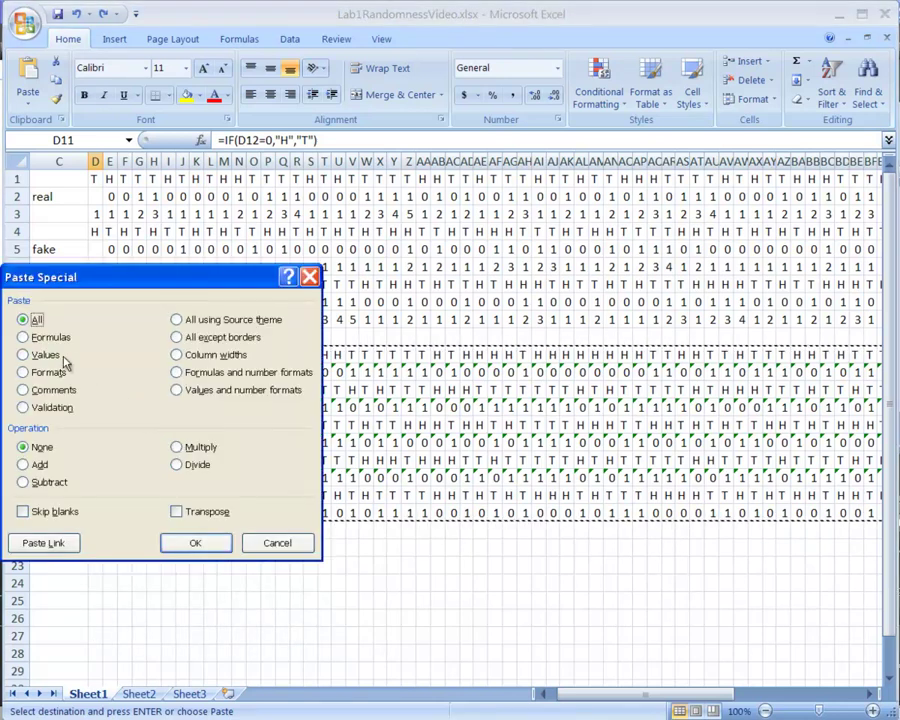
click(25, 355)
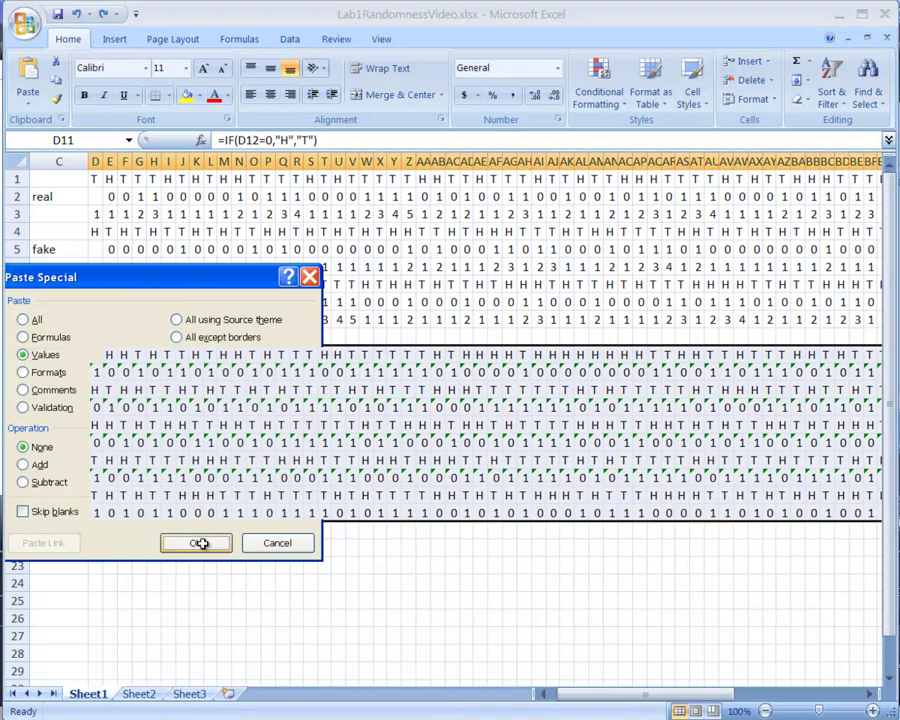
click(201, 545)
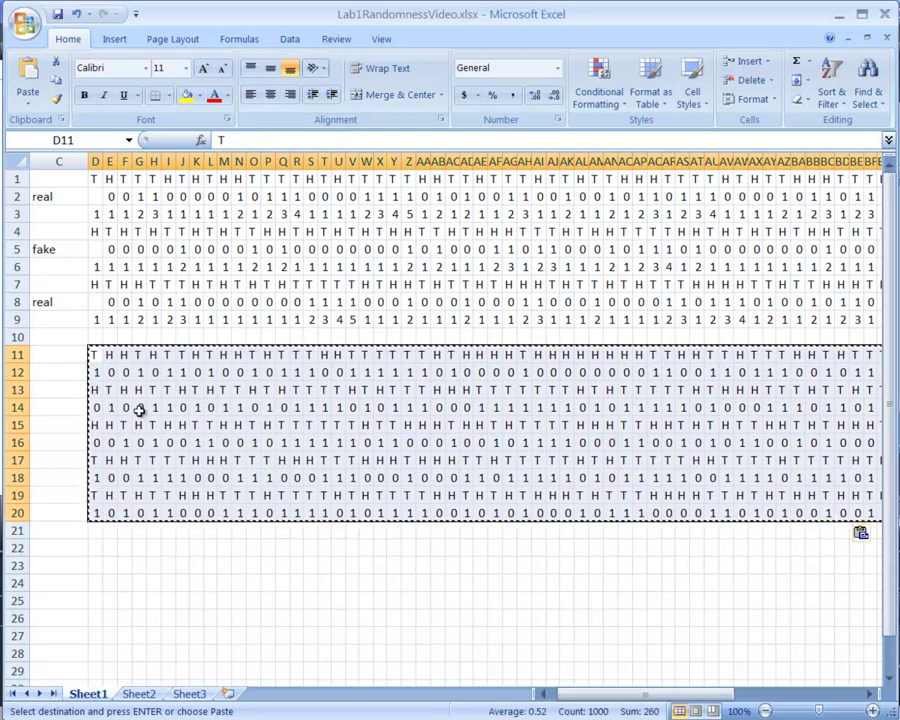
click(94, 354)
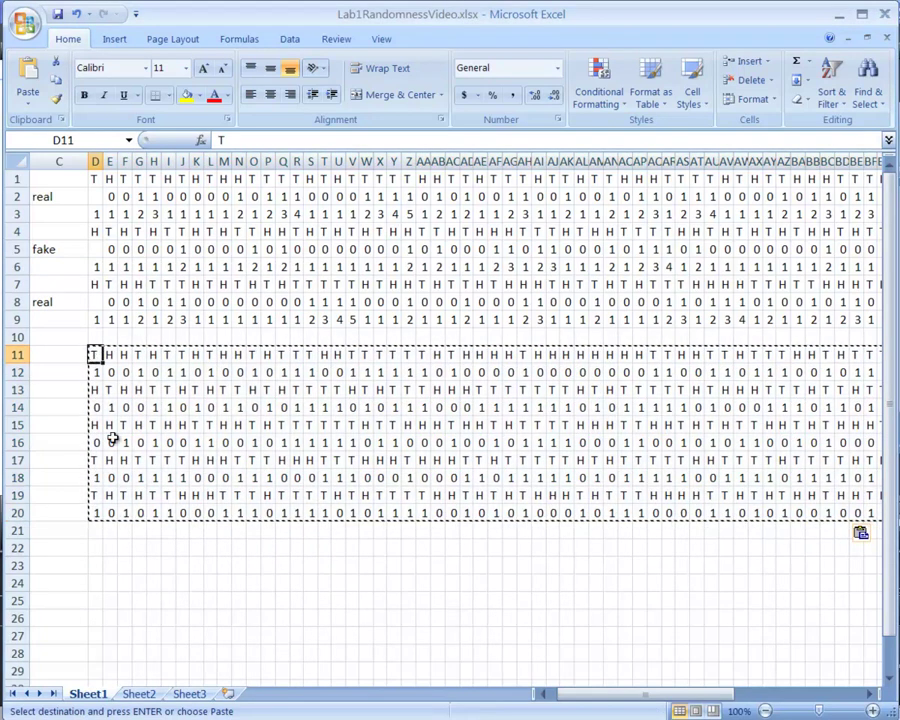
- Test whether the pasted flips still recalculate by temporarily setting D9 to 0 and restoring it to 1
click(93, 319)
text(0)
key(Return)
key(Down)
key(Up)
key(Up)
text(1)
key(Return)
key(Down)
key(Down)
key(Right)
key(Right)
key(Left)
key(Left)
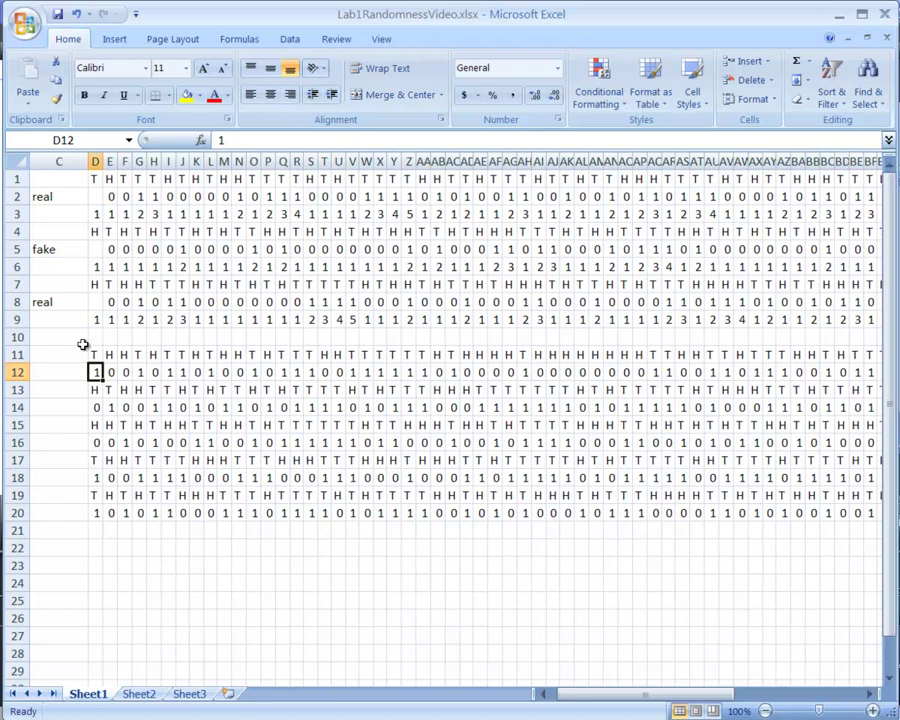
- Delete the five rows of random 0 and 1 values beneath the simulated sequences, keeping the H/T sequences in rows 11 to 15
click(16, 372)
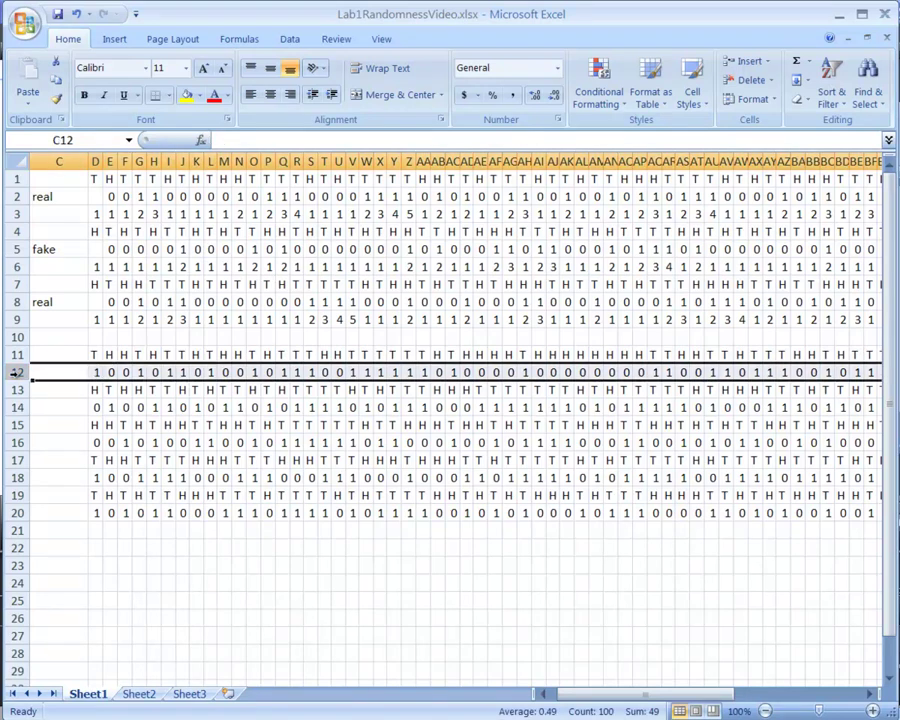
right_click(16, 373)
click(62, 487)
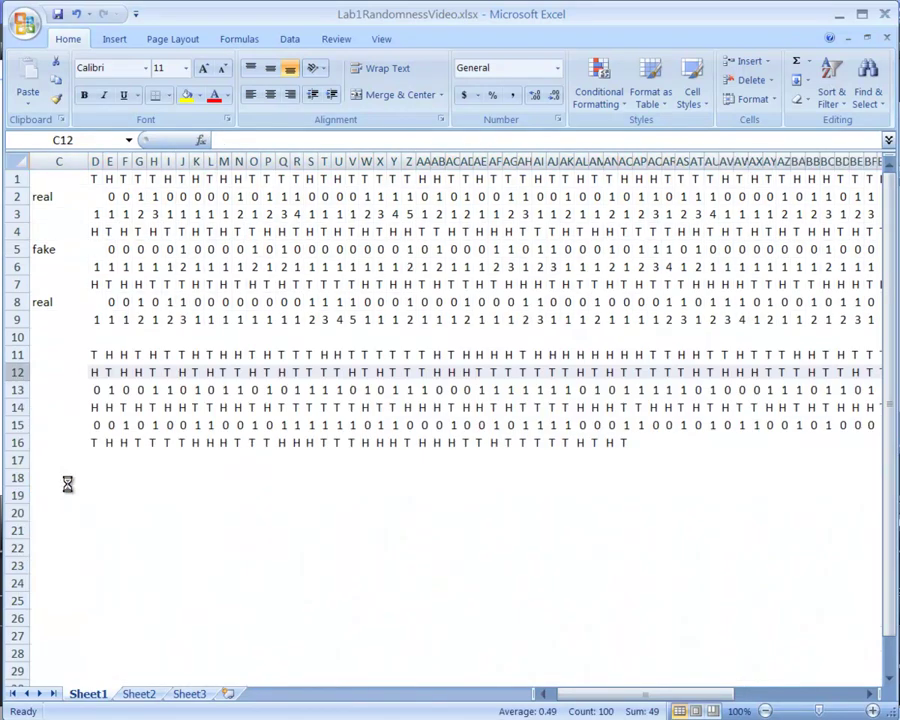
click(18, 390)
right_click(22, 393)
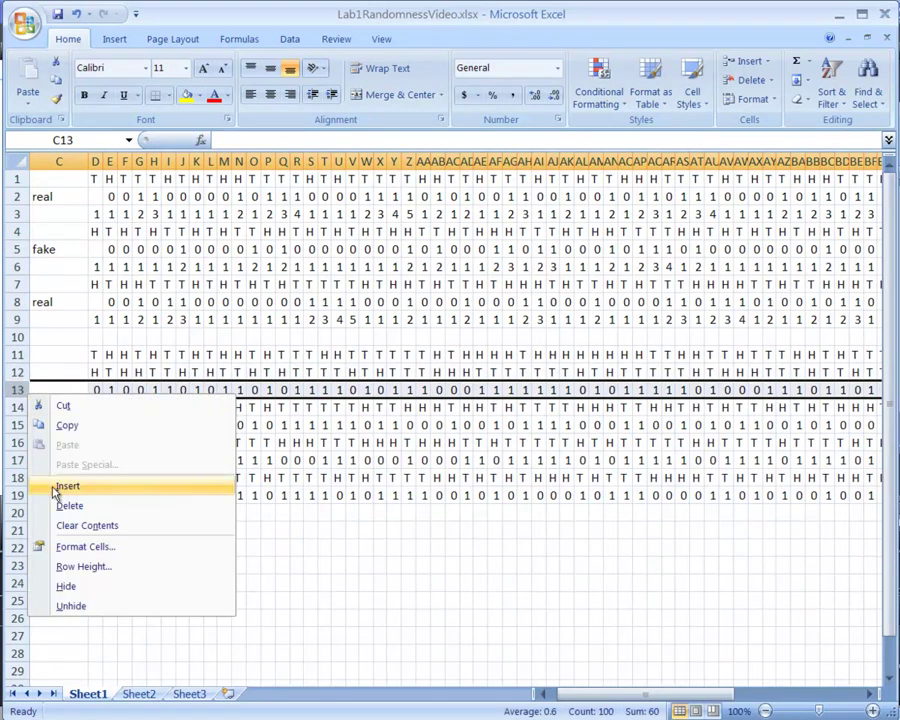
click(66, 502)
click(16, 407)
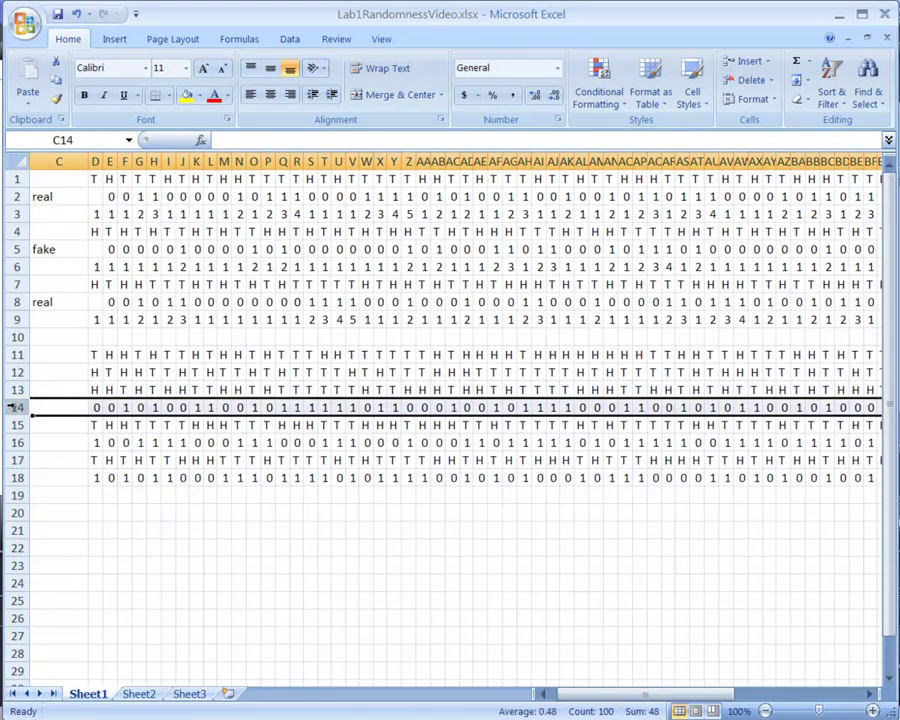
right_click(16, 407)
click(62, 517)
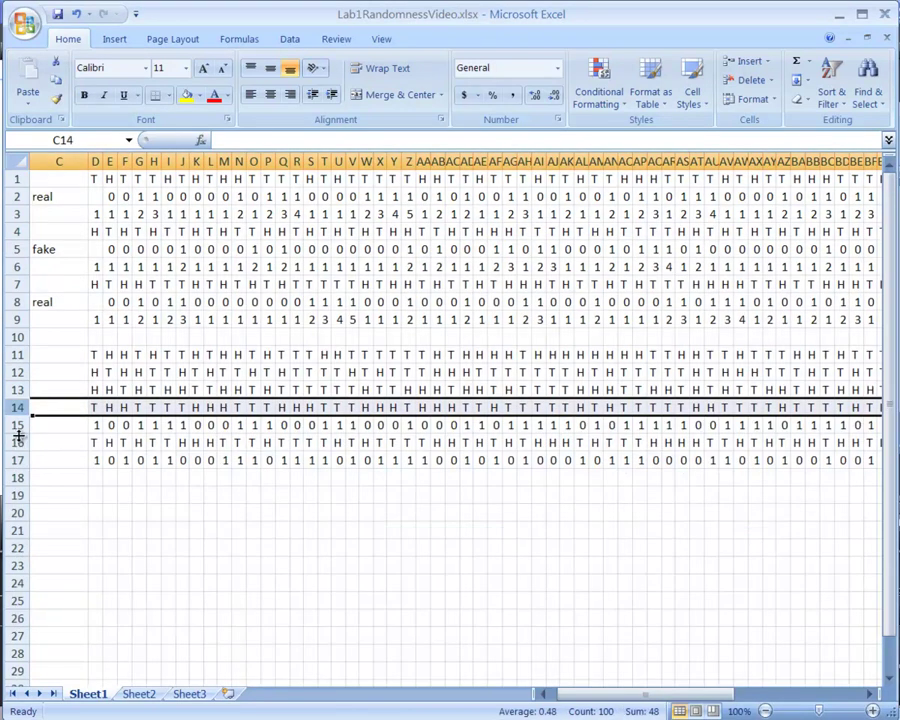
right_click(18, 424)
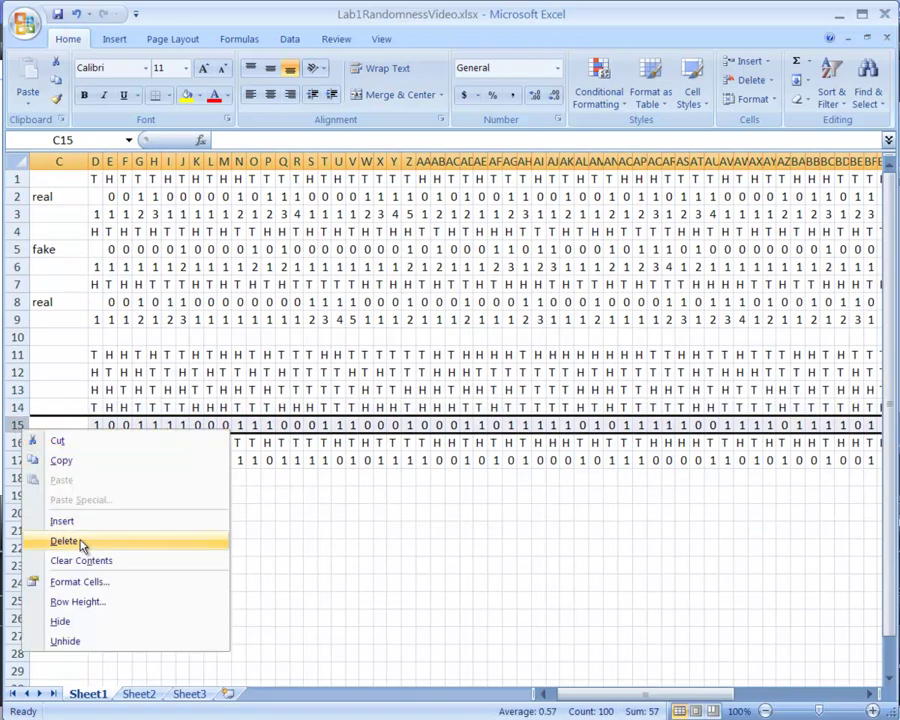
click(80, 541)
click(20, 443)
right_click(20, 443)
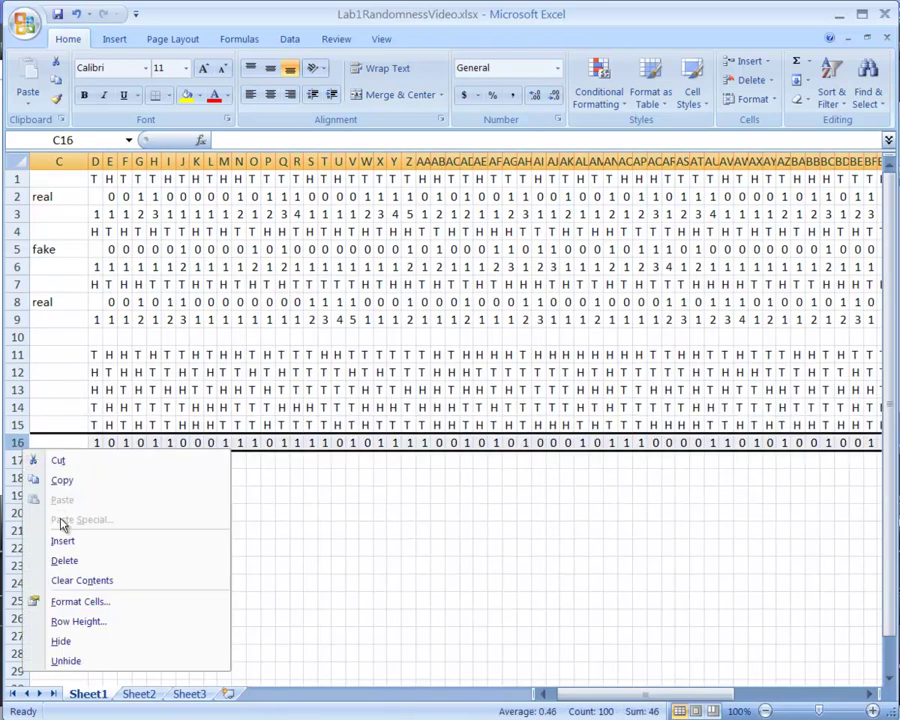
click(63, 560)
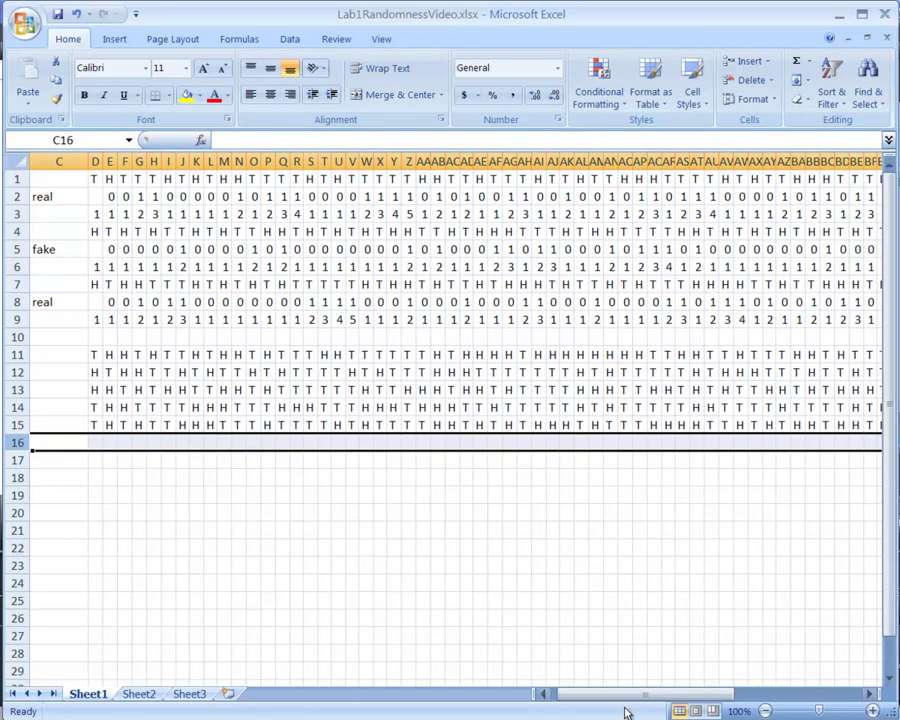
- Insert two blank rows below the first simulated sequence in row 11
drag(620, 694, 558, 700)
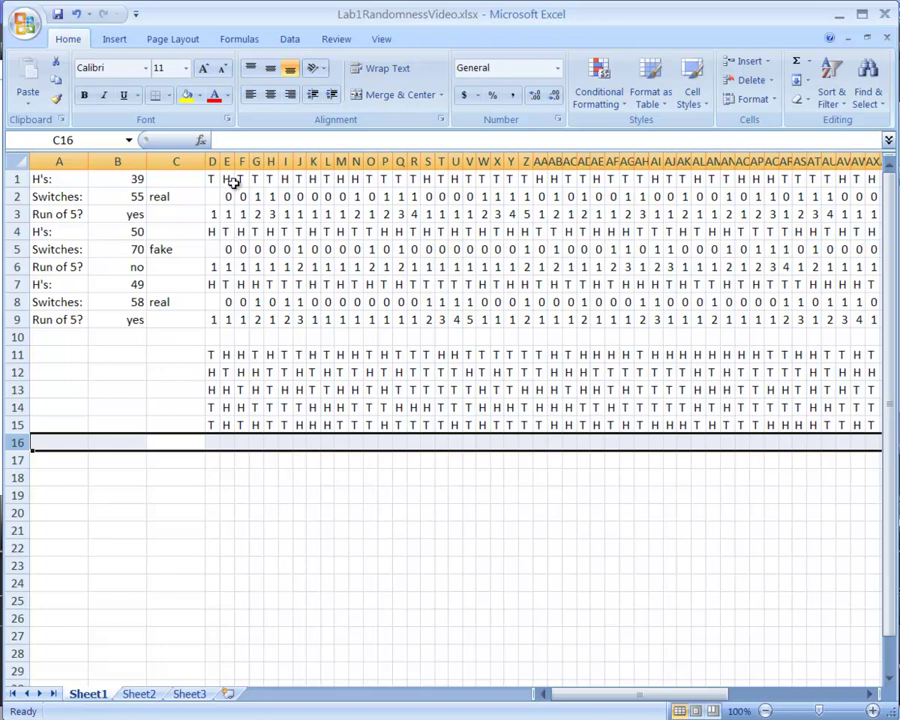
click(14, 372)
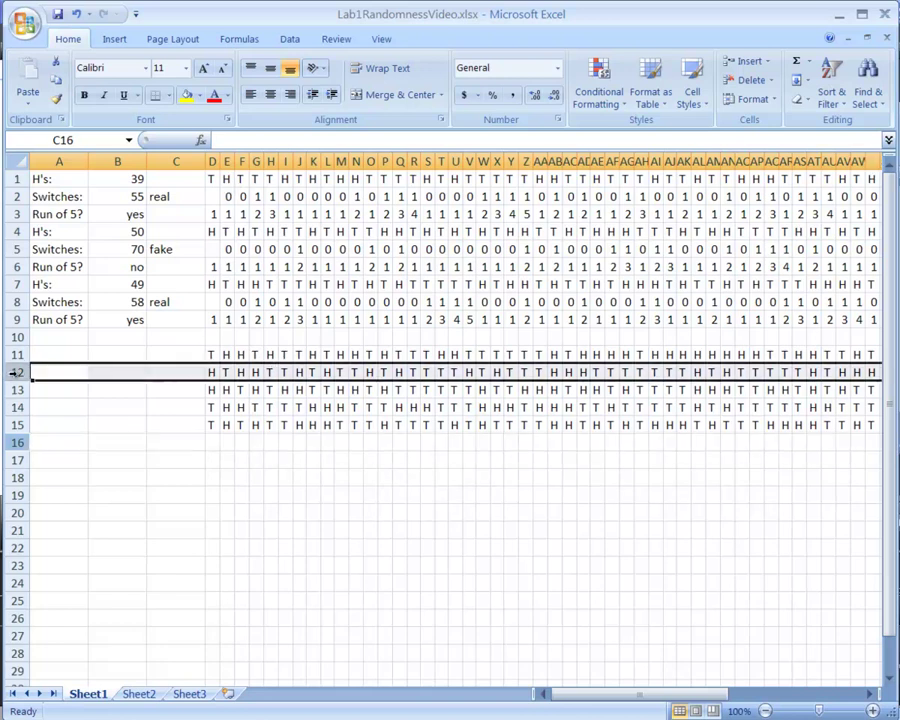
right_click(16, 374)
click(62, 467)
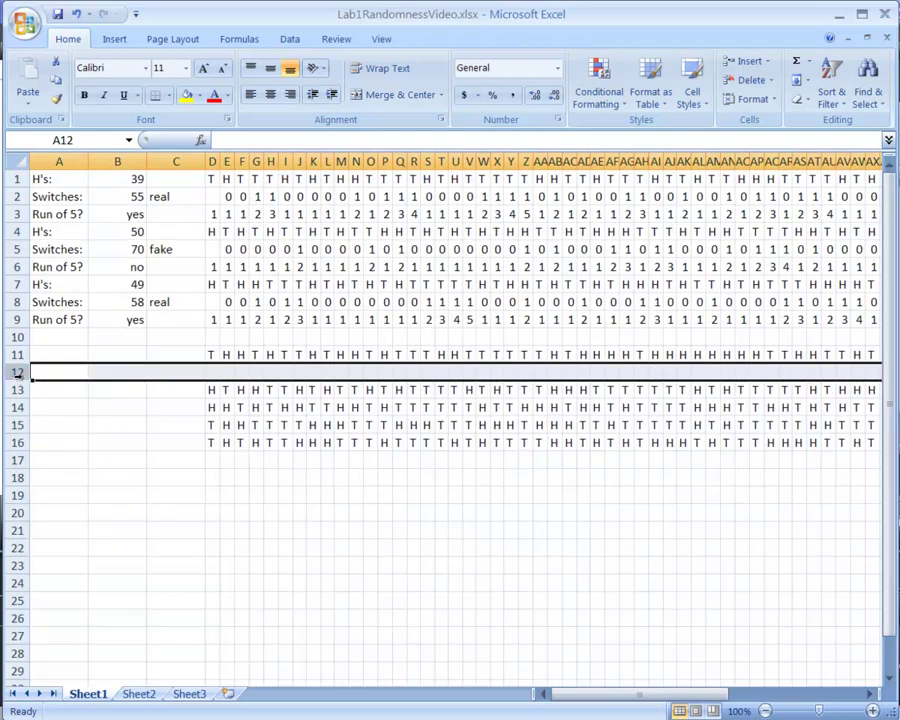
right_click(16, 373)
click(62, 467)
- Copy blank rows 12 and 13 and insert the copied rows at row 14
drag(17, 372, 17, 389)
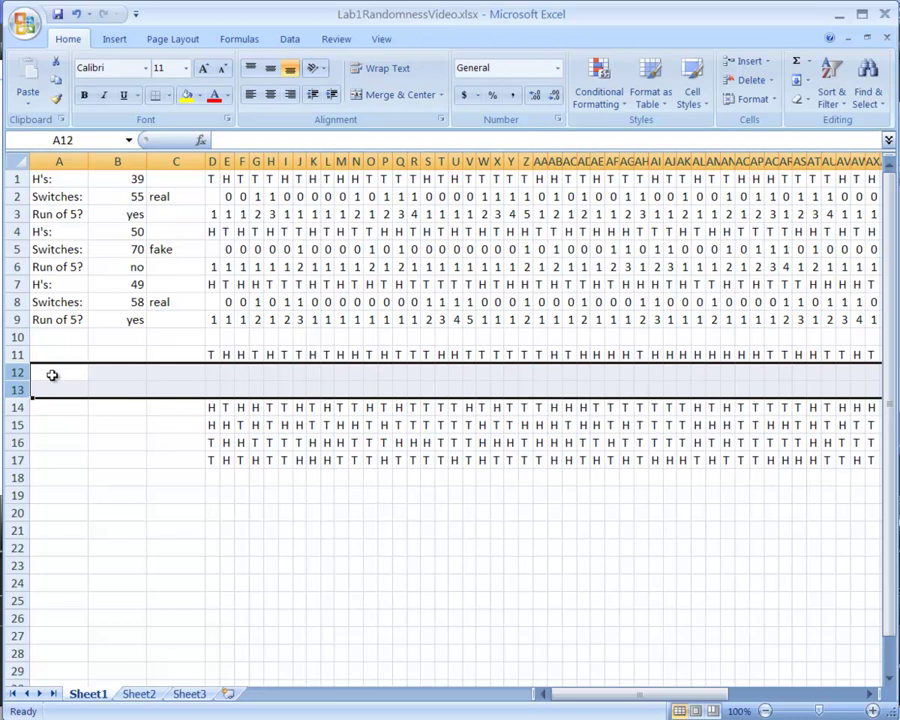
key(ctrl+c)
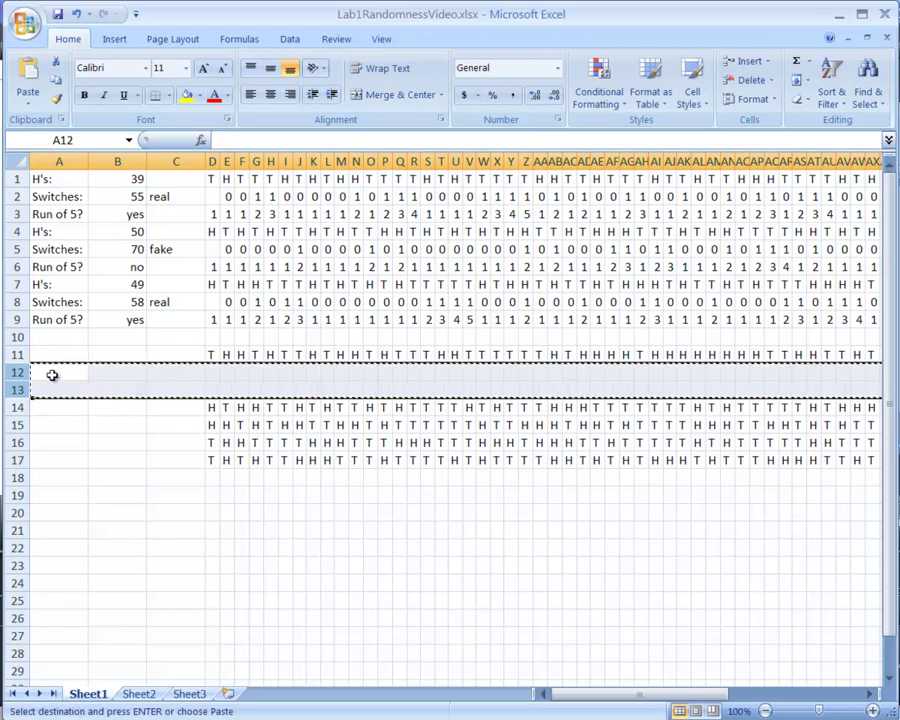
click(17, 407)
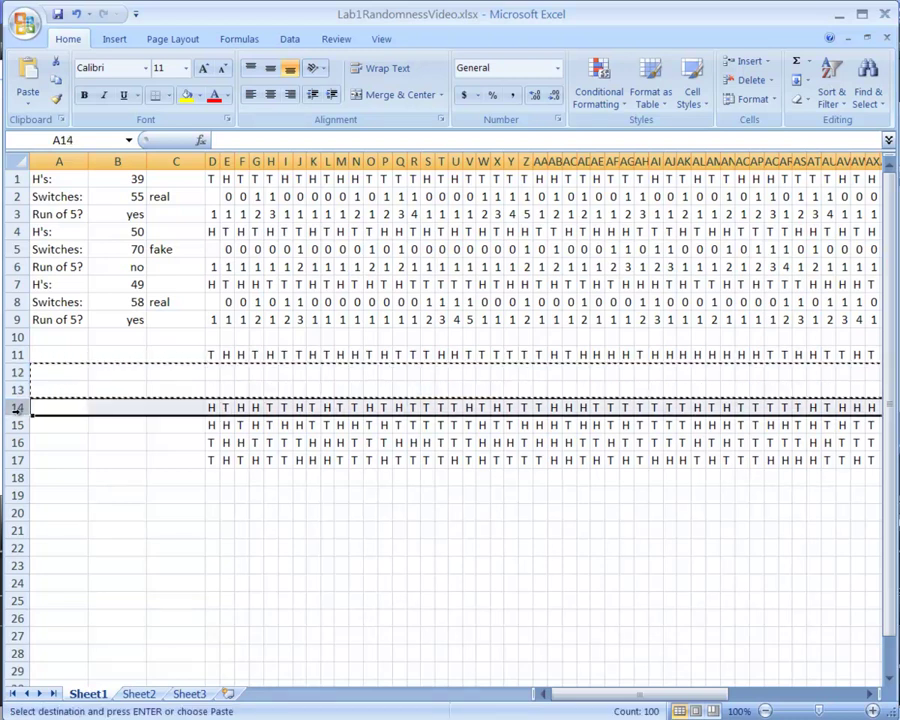
right_click(17, 407)
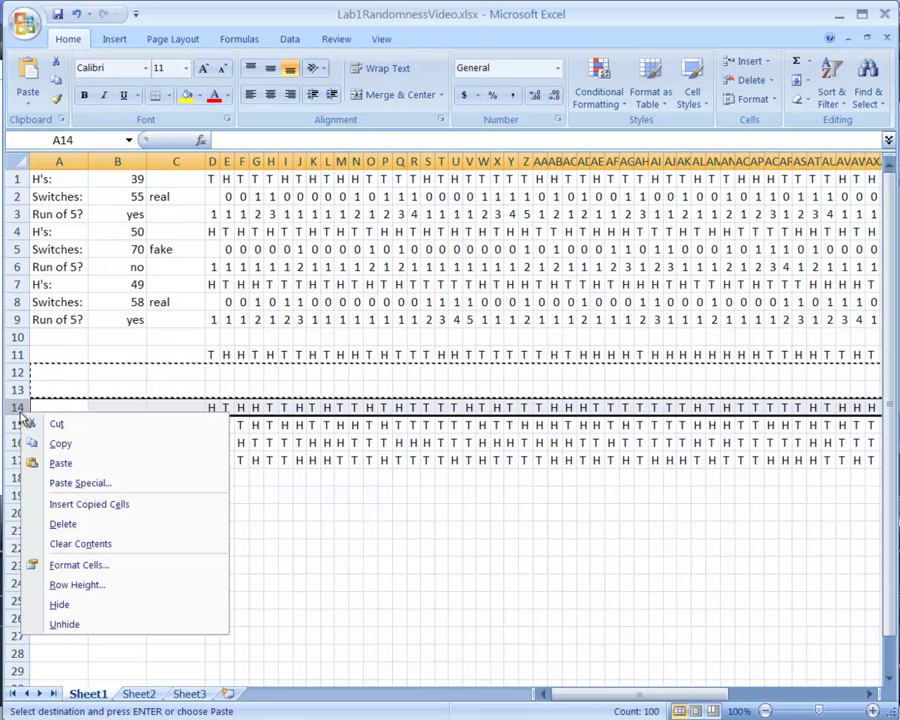
click(72, 503)
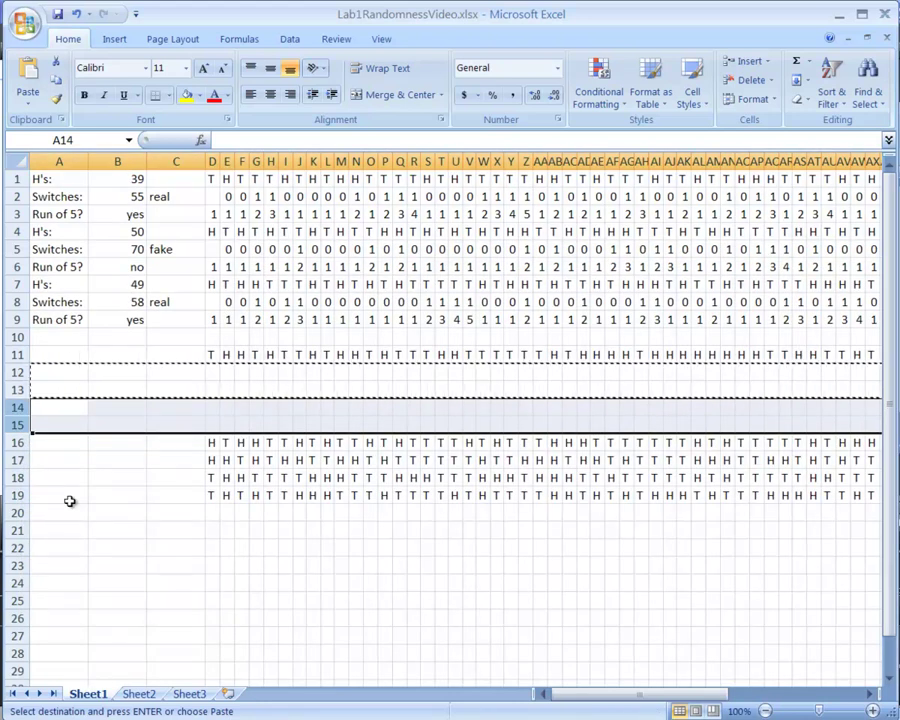
- Undo the row insertion at row 14 and insert the copied blank rows at row 15, below the second simulated sequence
key(ctrl+z)
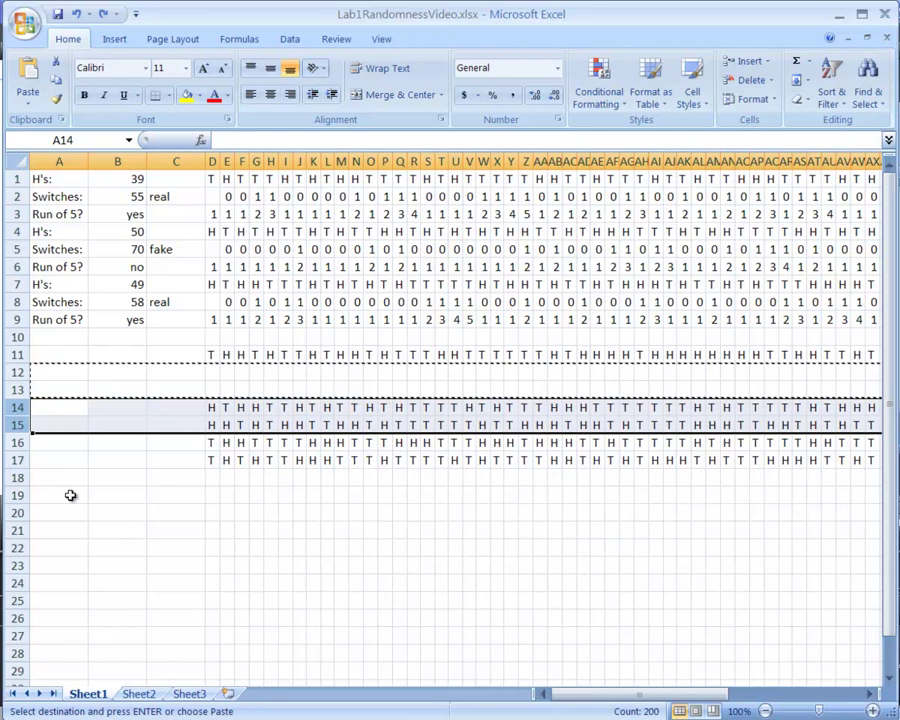
click(17, 425)
right_click(17, 425)
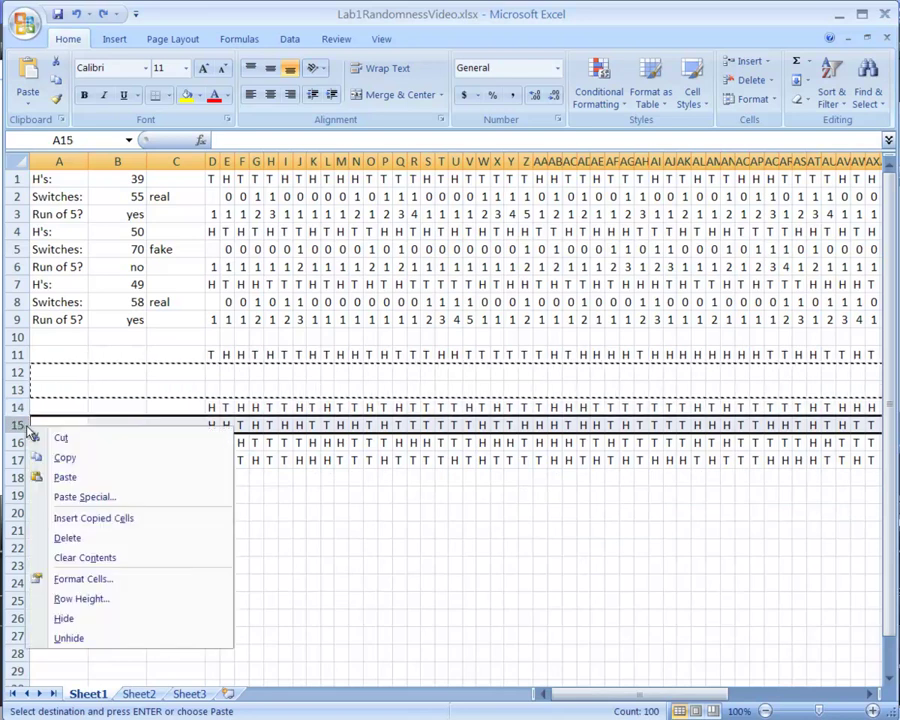
click(87, 519)
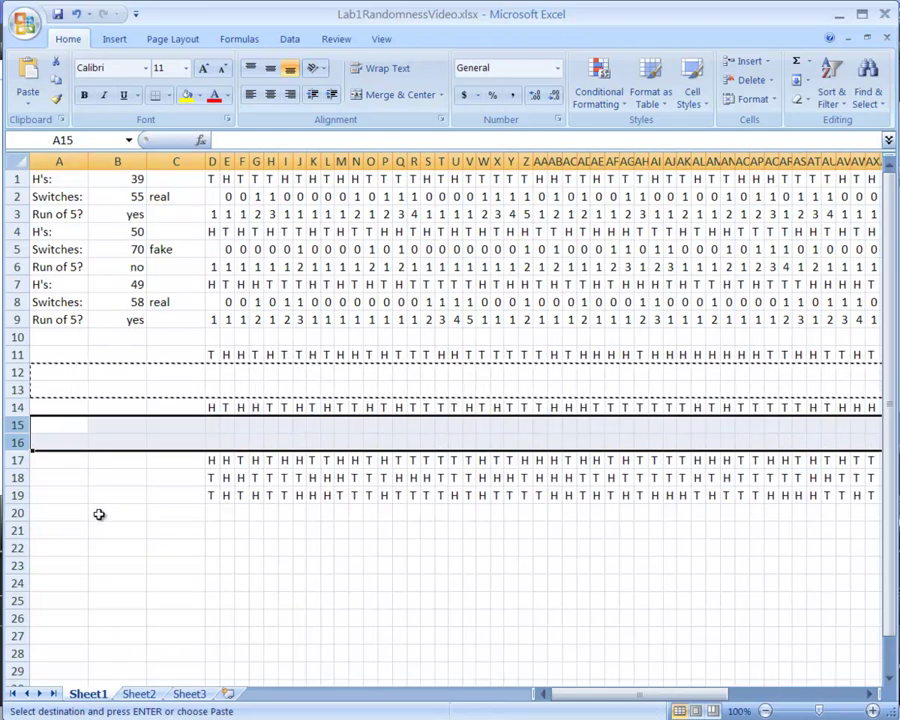
- Copy blank rows 15 and 16 and insert them at row 18, below the third simulated sequence
click(17, 478)
right_click(17, 478)
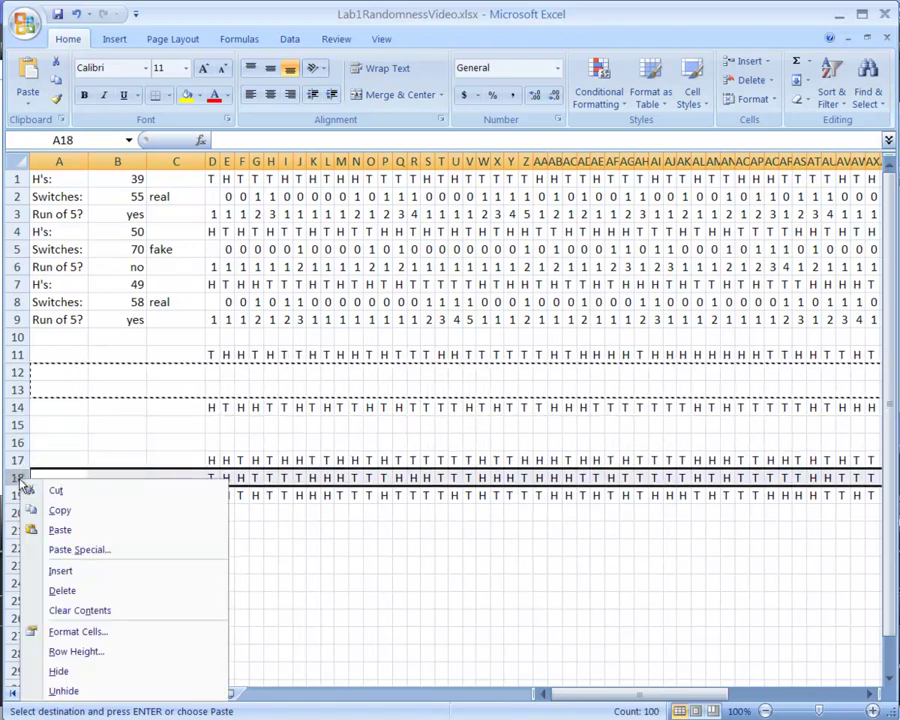
key(Escape)
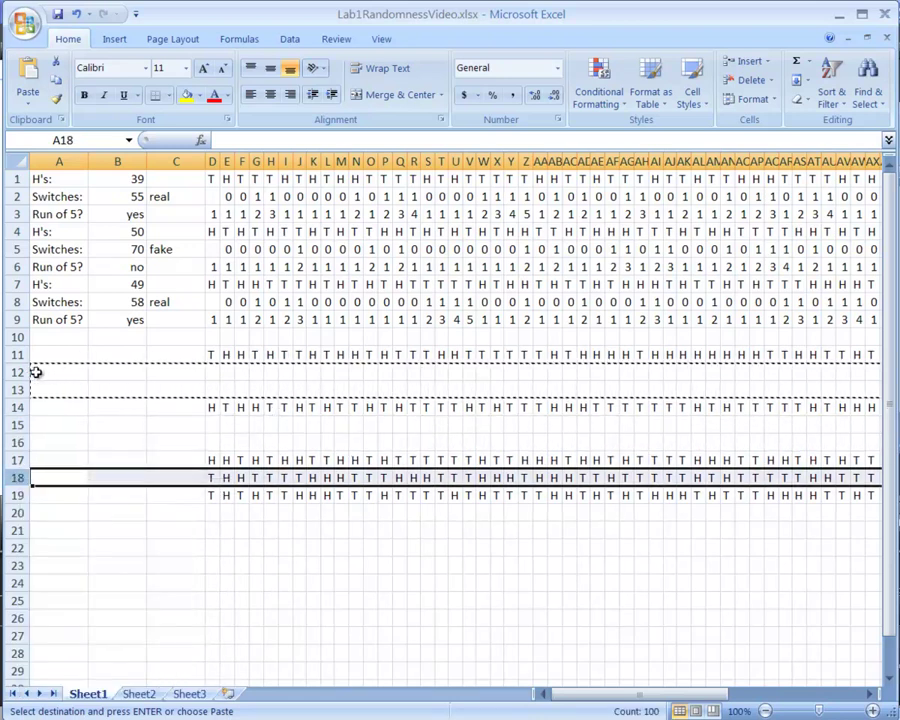
drag(17, 425, 17, 442)
key(ctrl+c)
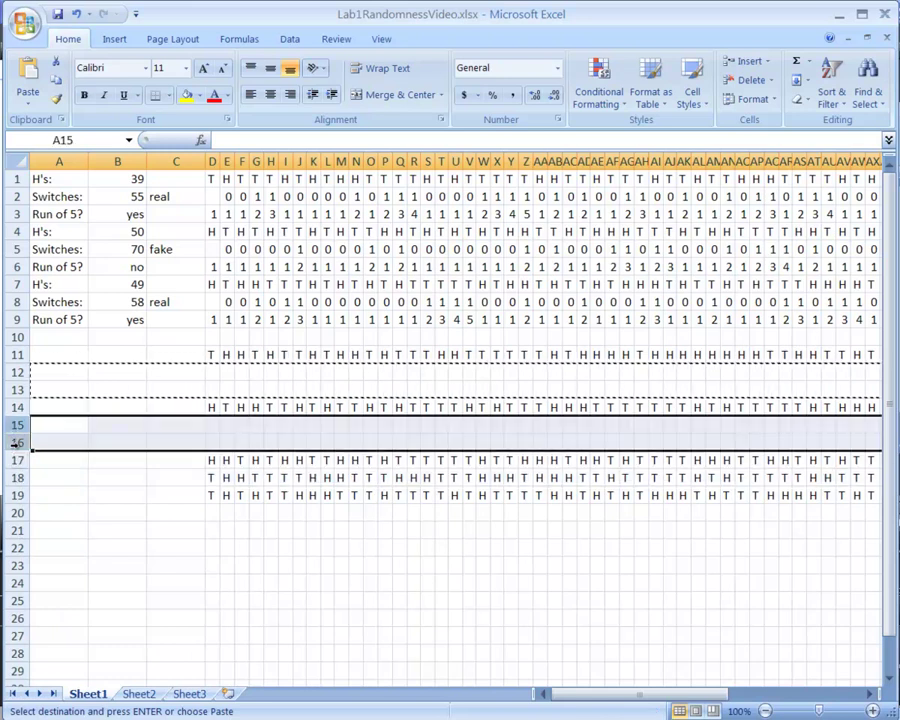
right_click(17, 478)
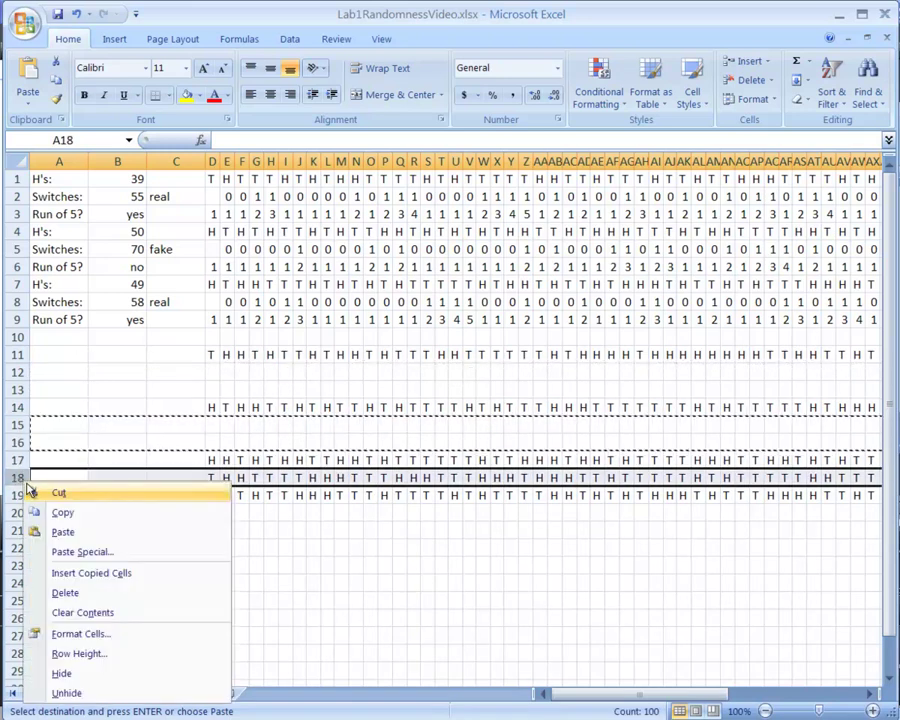
click(82, 572)
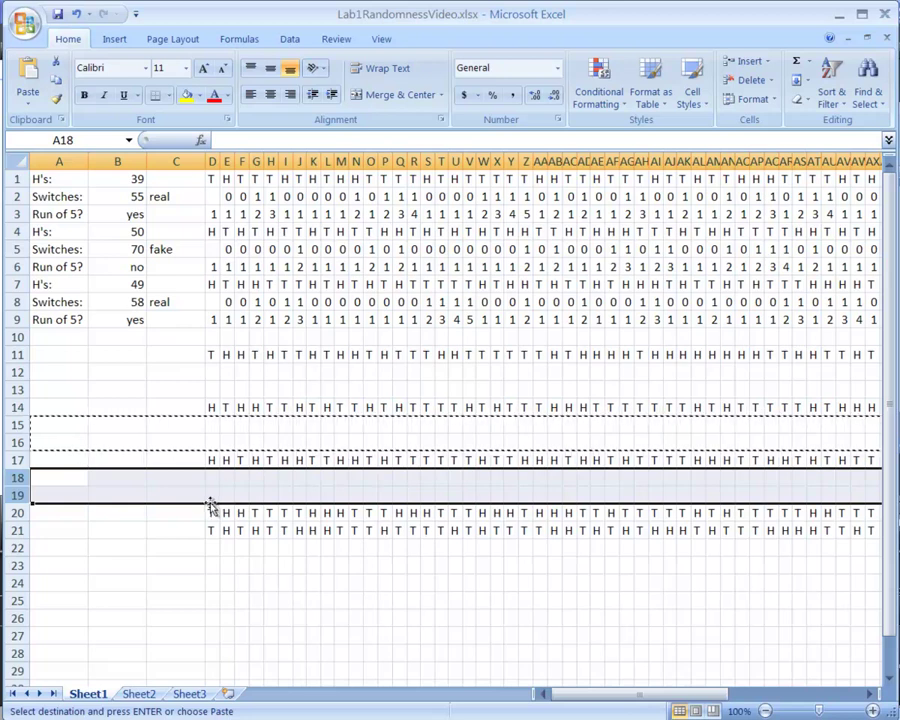
- Copy blank rows 18 and 19 and insert them at row 21, below the fourth simulated sequence
key(ctrl+c)
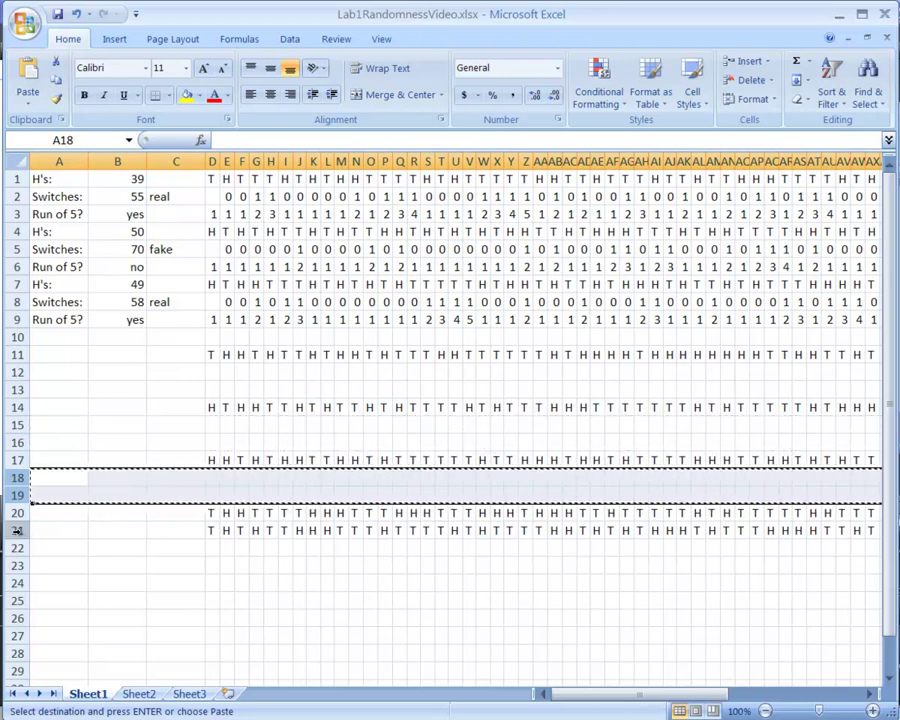
right_click(18, 532)
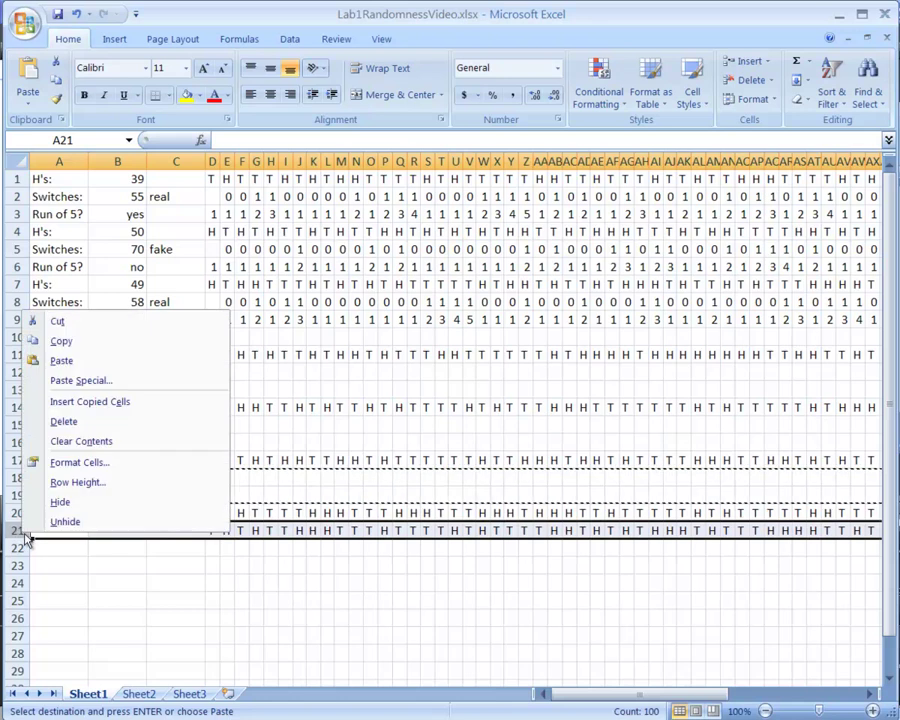
click(86, 400)
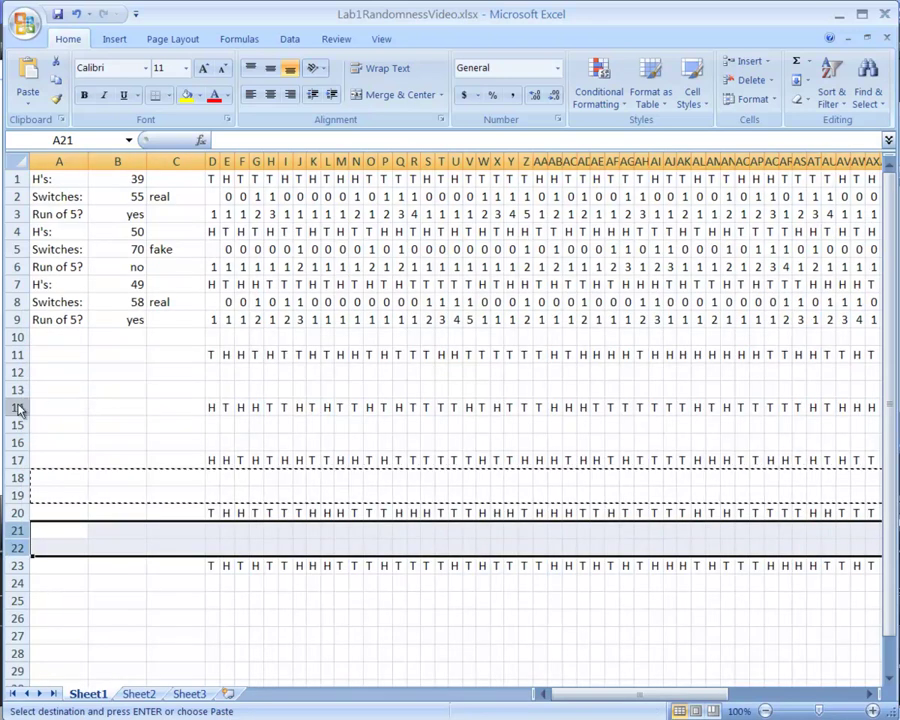
click(56, 194)
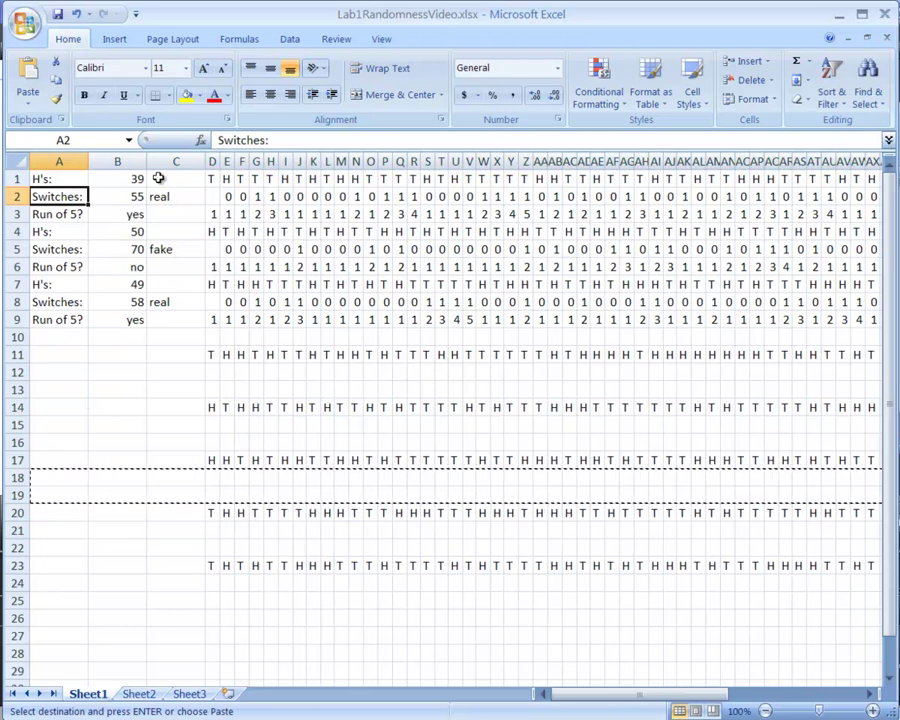
key(Right)
key(Right)
key(Right)
key(Right)
key(Right)
key(Right)
key(Left)
key(Left)
key(Left)
key(Left)
key(Left)
key(Left)
key(shift+Down)
key(shift+Up)
key(Up)
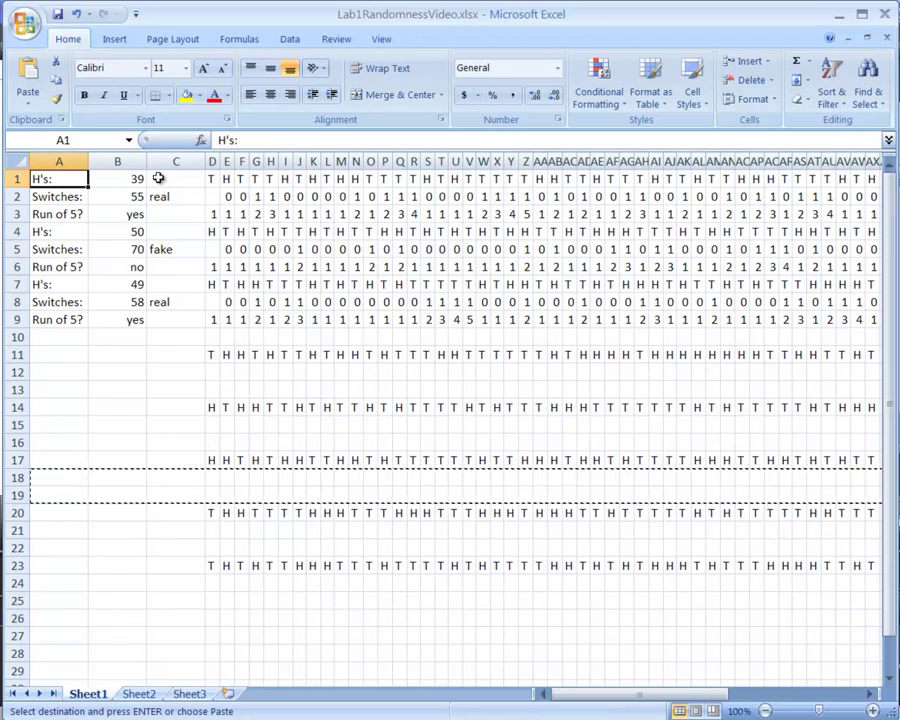
- Copy the first sequence's Switches and Run of 5 rows with their labels and formulas, range A2:CY3
key(Down)
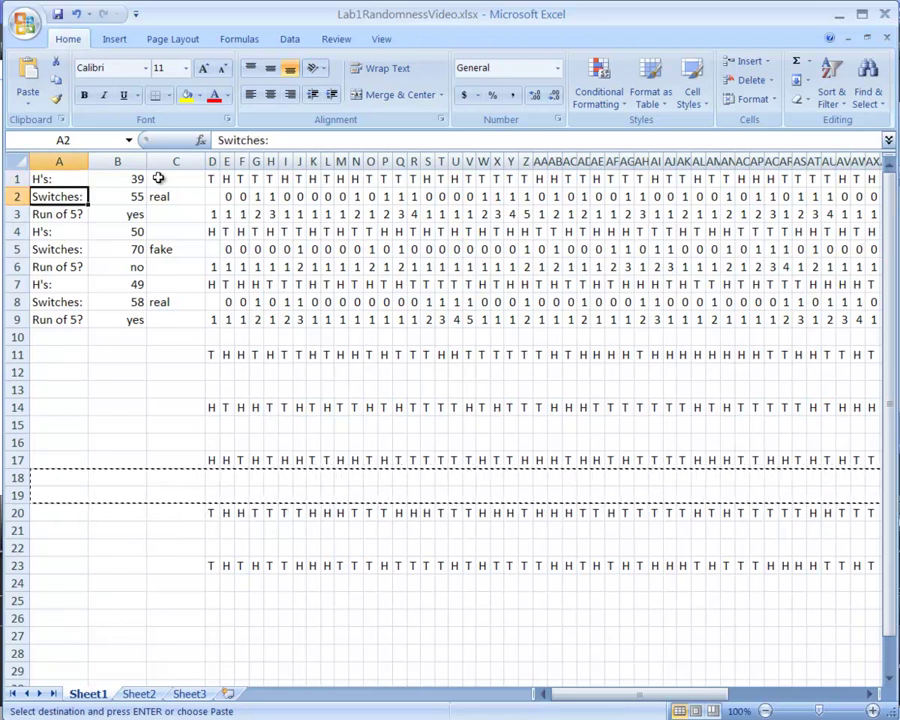
key(ctrl+shift+Down)
key(shift+Right)
key(shift+Right)
key(shift+Up)
key(shift+Up)
key(shift+Up)
key(shift+Up)
key(shift+Up)
key(shift+Up)
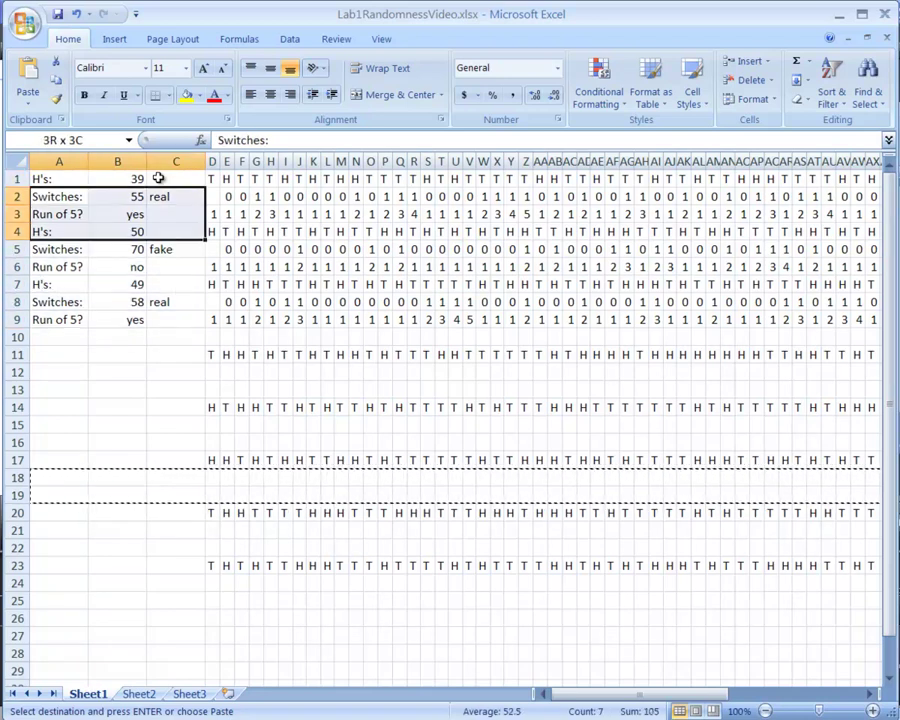
key(shift+Right)
key(shift+Right)
key(shift+Right)
key(shift+Right)
key(shift+Right)
key(shift+Right)
key(shift+Right)
key(shift+Right)
key(shift+Right)
key(shift+Right)
key(shift+Right)
key(shift+Right)
key(shift+Right)
key(shift+Right)
key(shift+Right)
key(shift+Right)
key(shift+Right)
key(shift+Right)
key(shift+Right)
key(shift+Right)
key(shift+Right)
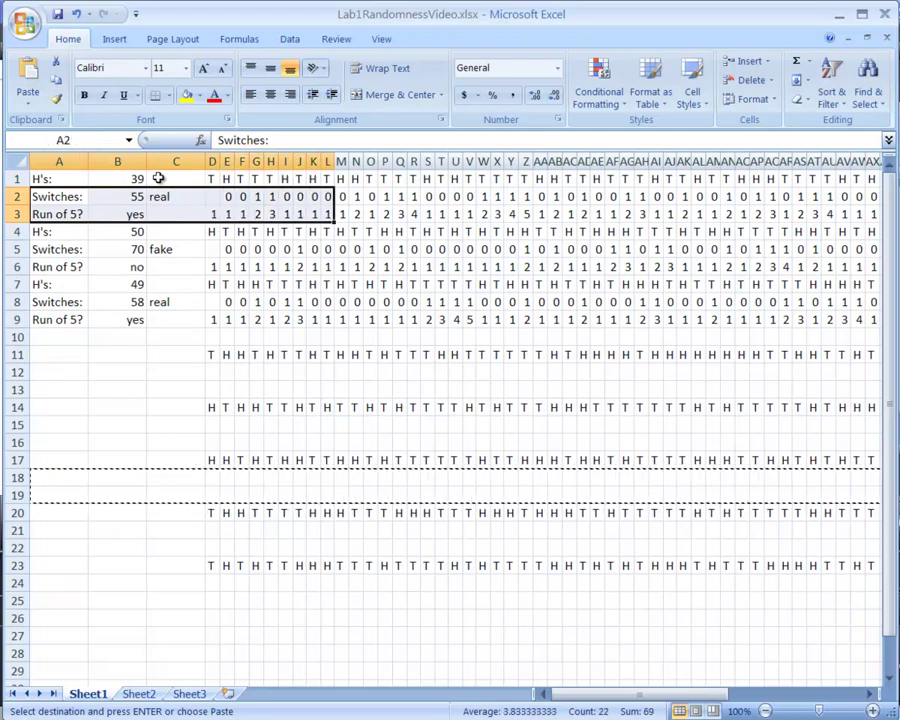
key(shift+Right)
key(shift+Right)
key(shift+Right)
key(shift+Right)
key(shift+Right)
key(shift+Right)
key(shift+Right)
key(shift+Right)
key(shift+Right)
key(shift+Right)
key(shift+Right)
key(shift+Right)
key(shift+Right)
key(shift+Right)
key(shift+Right)
key(shift+Right)
key(shift+Right)
key(shift+Right)
key(shift+Right)
key(shift+Right)
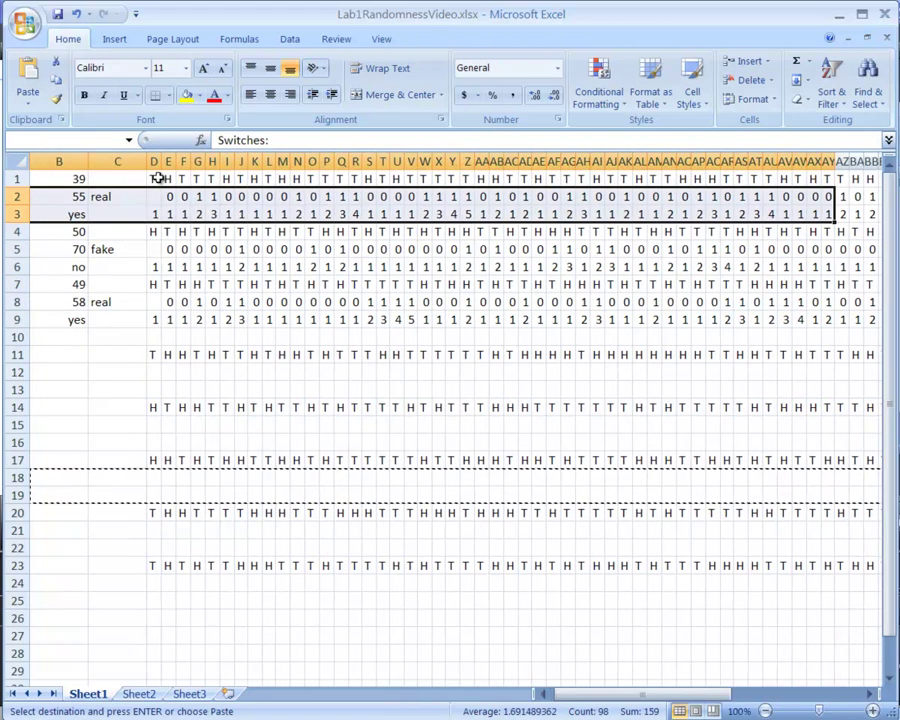
key(shift+Right)
key(shift+Right)
key(shift+Right)
key(shift+Right)
key(shift+Right)
key(shift+Right)
key(shift+Right)
key(shift+Right)
key(shift+Right)
key(shift+Right)
key(shift+Right)
key(shift+Right)
key(shift+Right)
key(shift+Right)
key(shift+Right)
key(shift+Right)
key(shift+Right)
key(shift+Right)
key(shift+Right)
key(shift+Right)
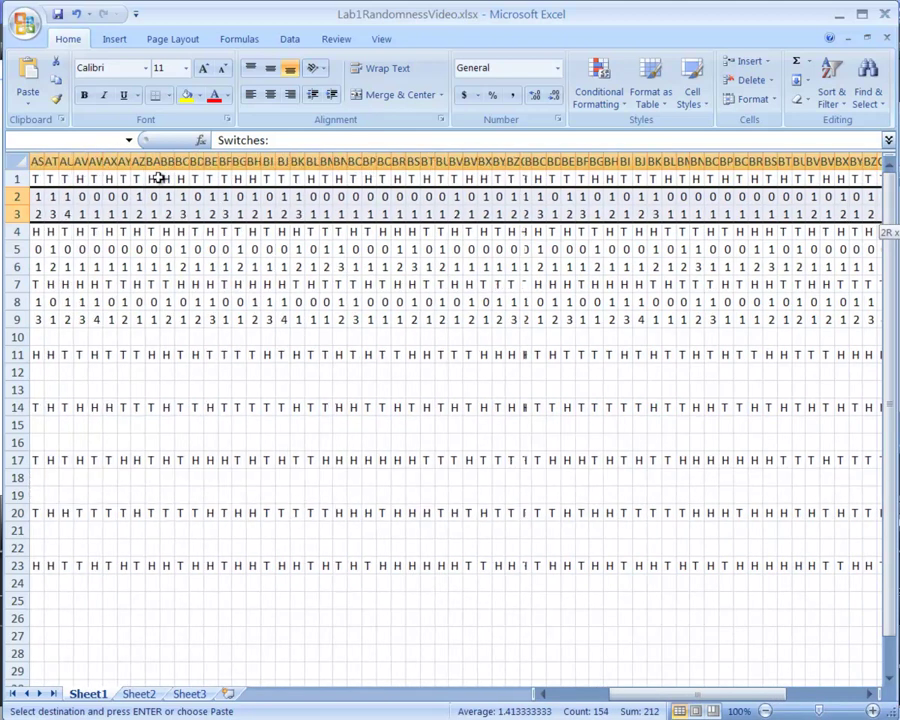
key(ctrl+c)
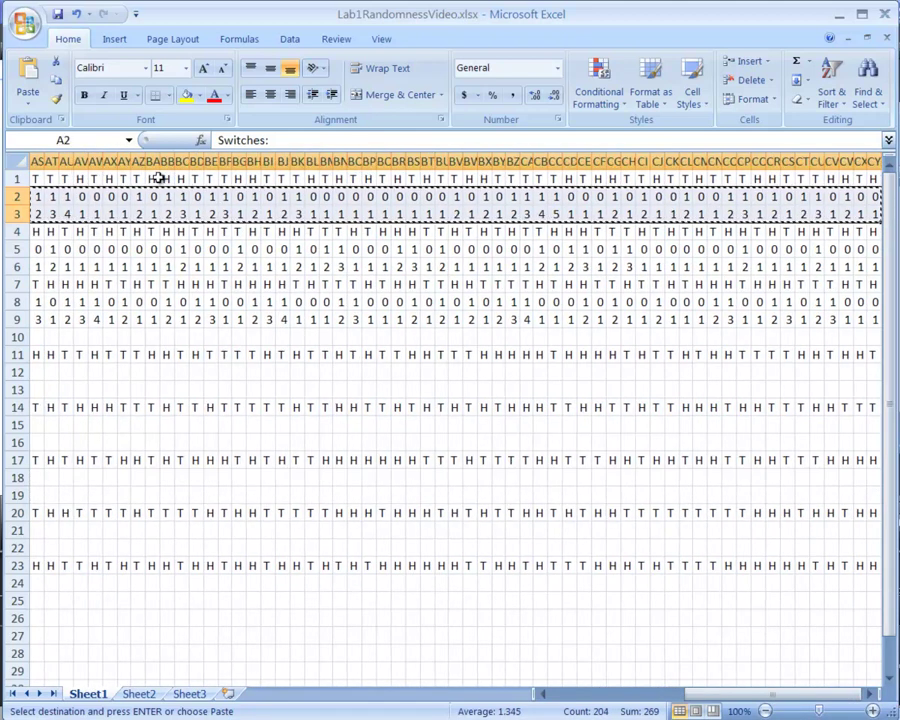
- Paste the copied Switches and Run of 5 rows at A12, beneath the first simulated sequence
key(Home)
key(Down)
key(Down)
key(Down)
key(Down)
key(Down)
key(Down)
key(Down)
key(Down)
key(Down)
key(Down)
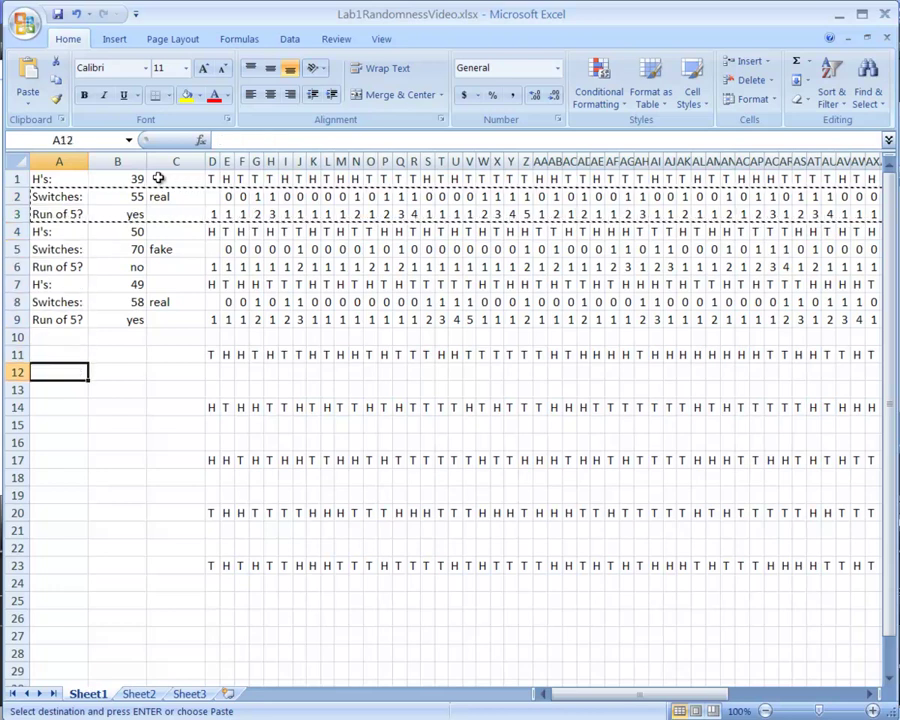
key(Up)
key(Up)
key(Up)
key(Up)
key(Down)
key(Down)
key(Down)
key(Down)
key(Down)
key(Up)
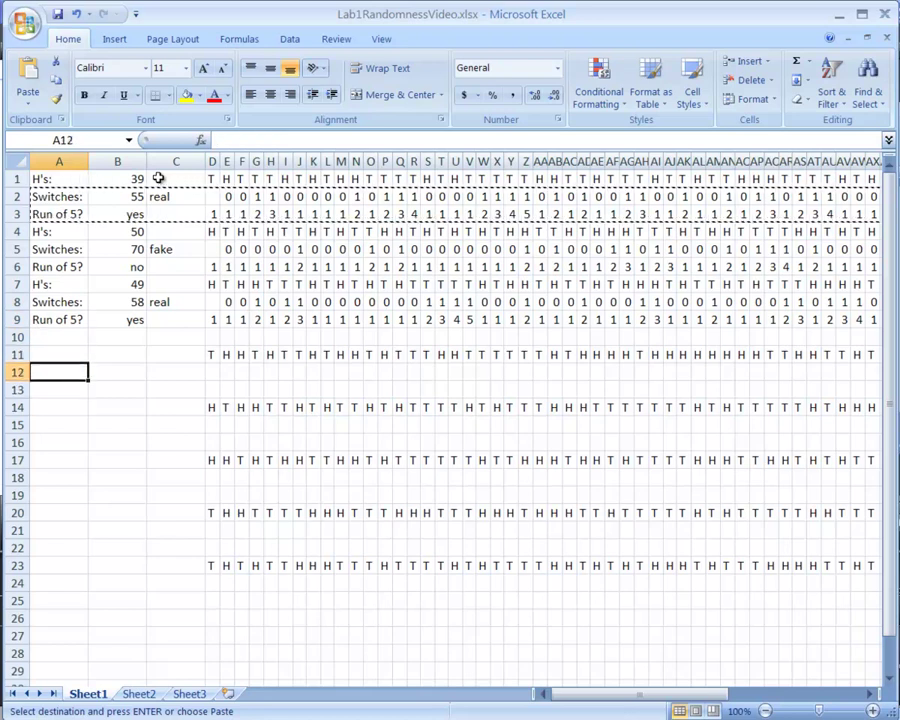
key(ctrl+v)
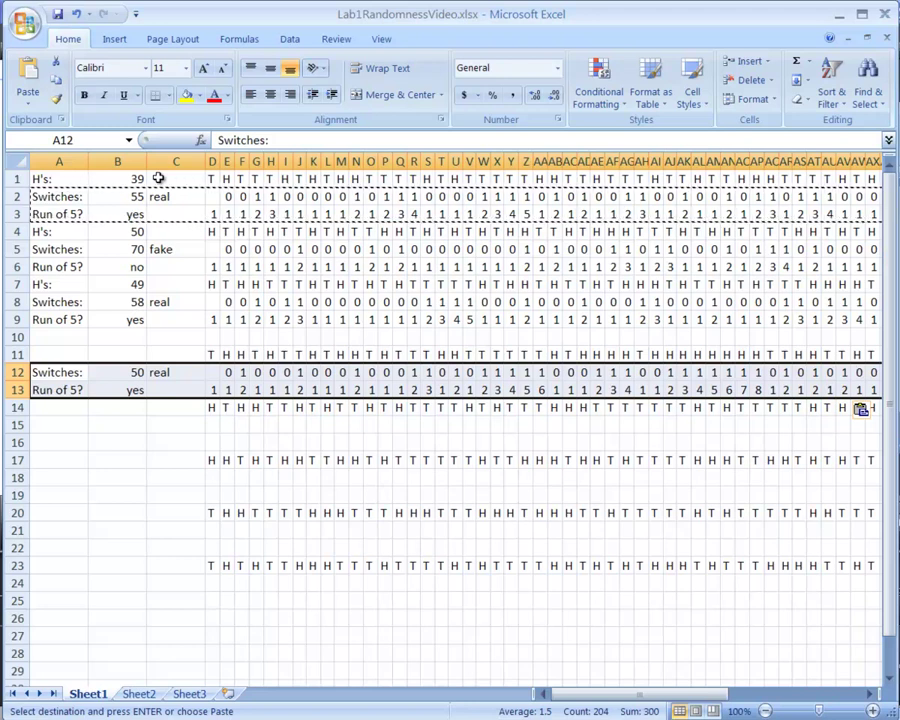
- Paste the same analysis rows at A15 and A18, beneath the second and third simulated sequences
key(Down)
key(Down)
key(Down)
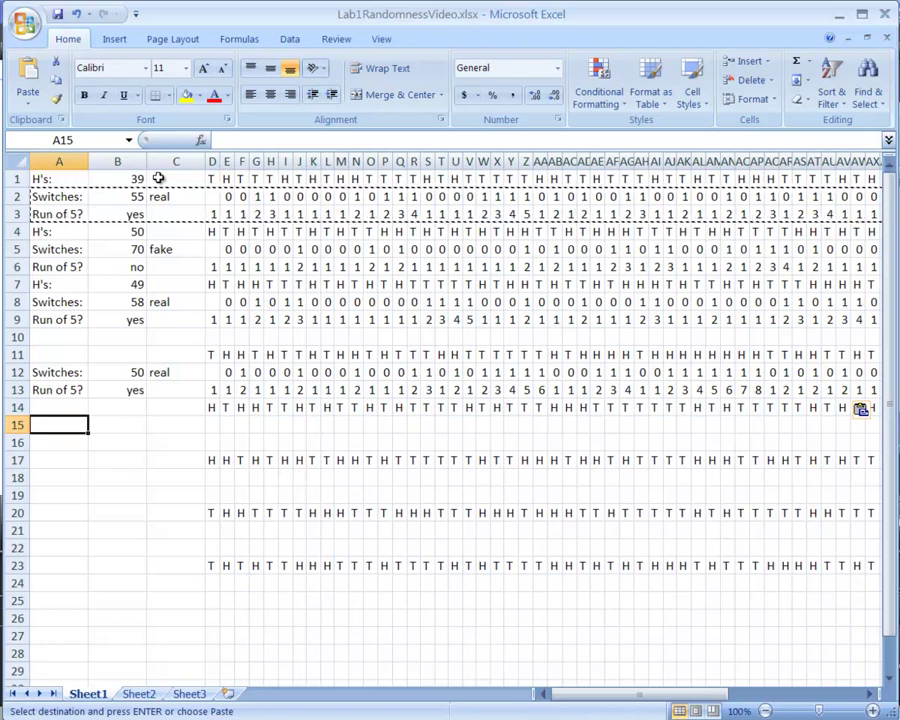
key(ctrl+v)
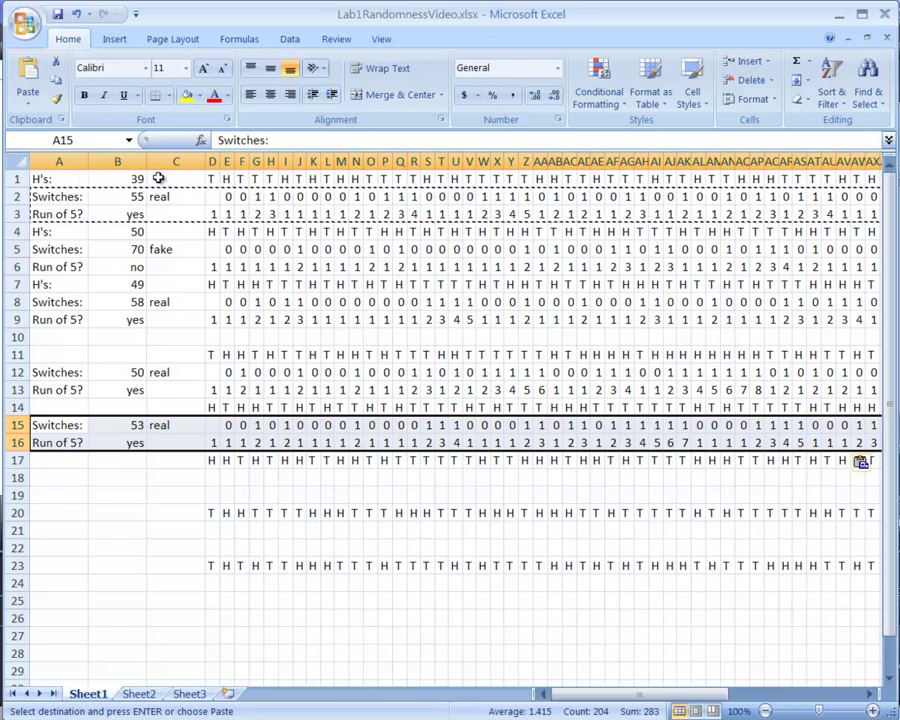
key(Down)
key(Down)
key(Down)
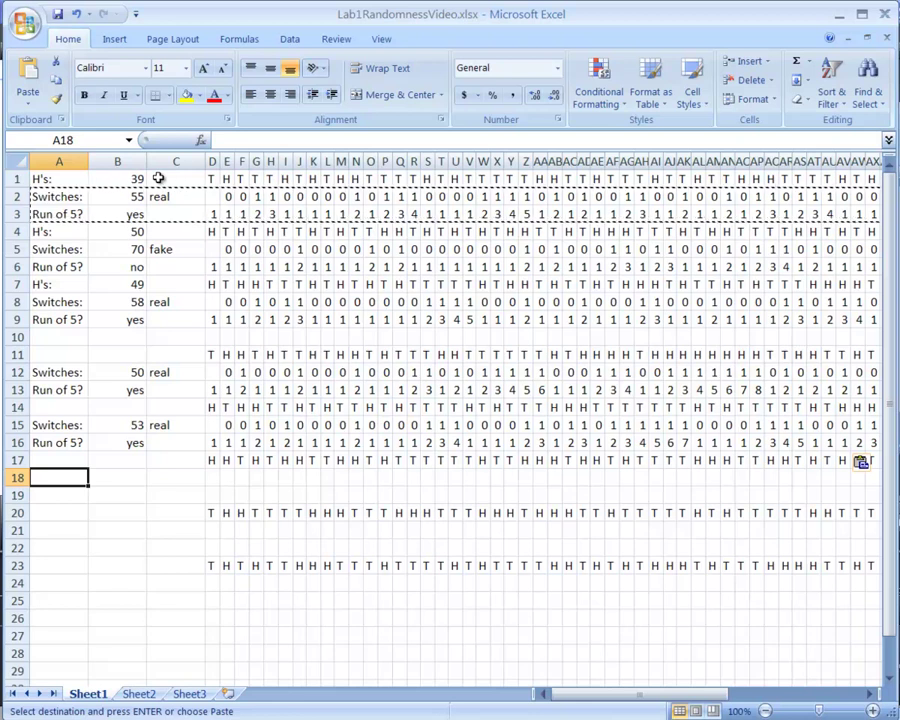
key(ctrl+v)
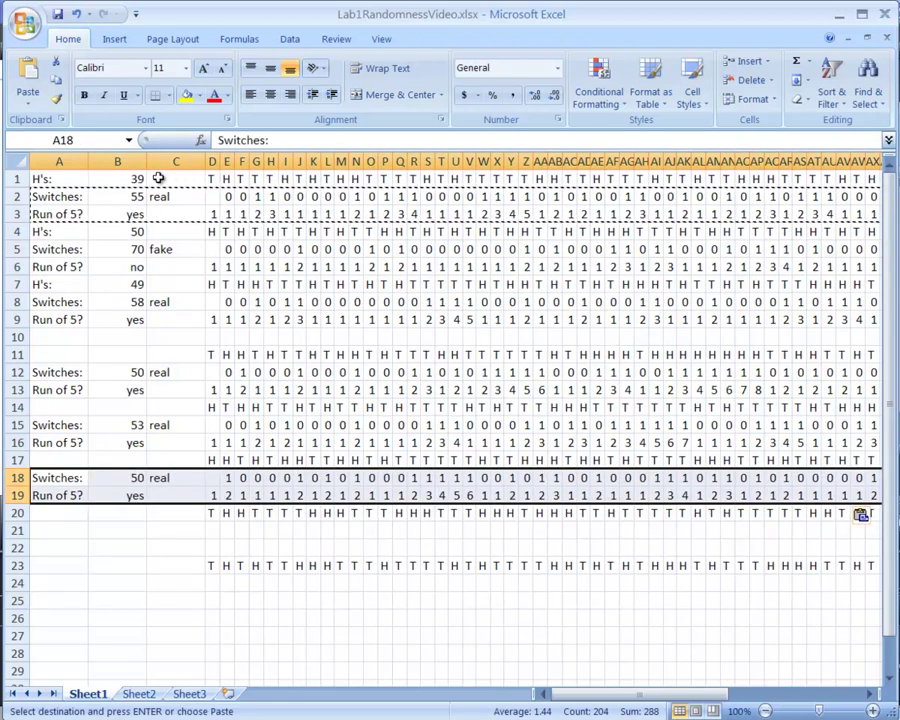
- Paste the same analysis rows at A21 and A24, beneath the fourth and fifth simulated sequences
key(Down)
key(Down)
key(Down)
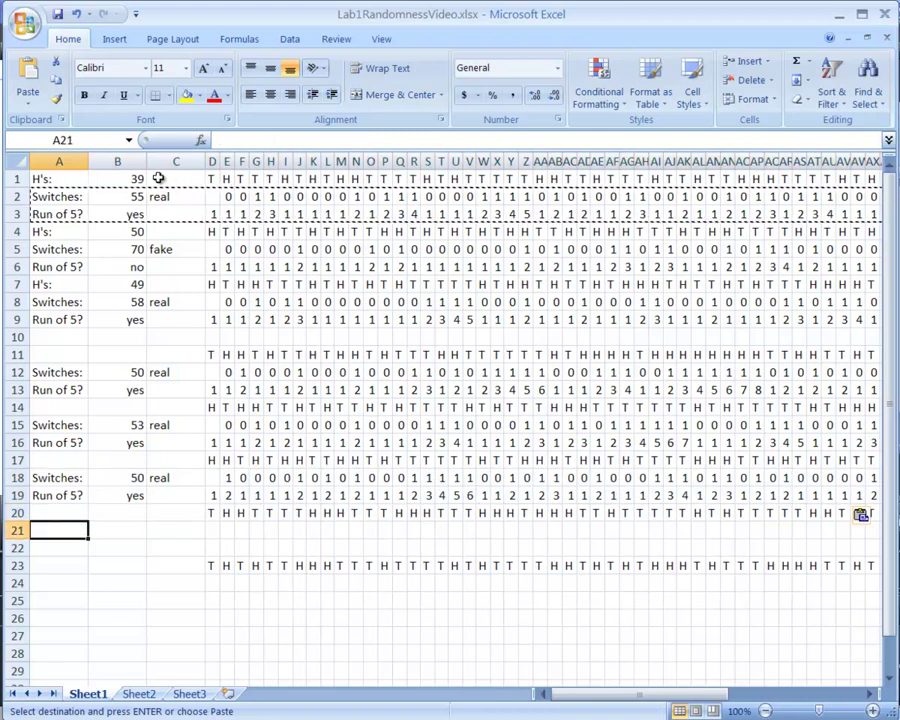
key(ctrl+v)
key(Down)
key(Down)
key(Down)
key(ctrl+v)
- Review the real/fake verdicts of the five simulated sequences in column C and the switch-count formula in B12
key(Right)
key(Right)
key(Right)
key(Left)
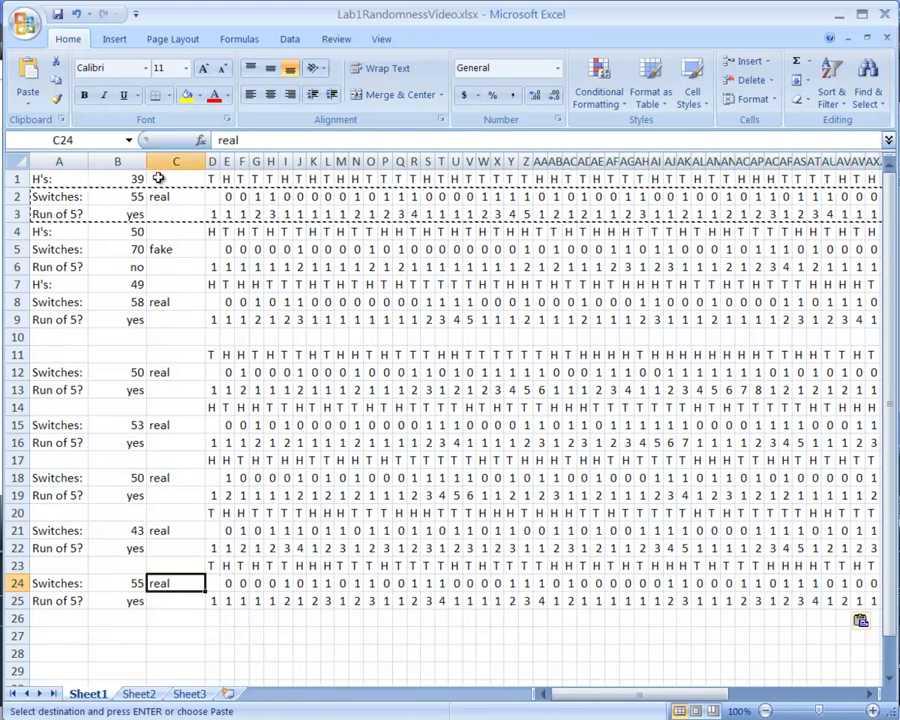
key(Up)
key(Up)
key(Up)
key(Up)
key(Up)
key(Up)
key(Up)
key(Up)
key(Up)
key(Up)
key(Up)
key(Up)
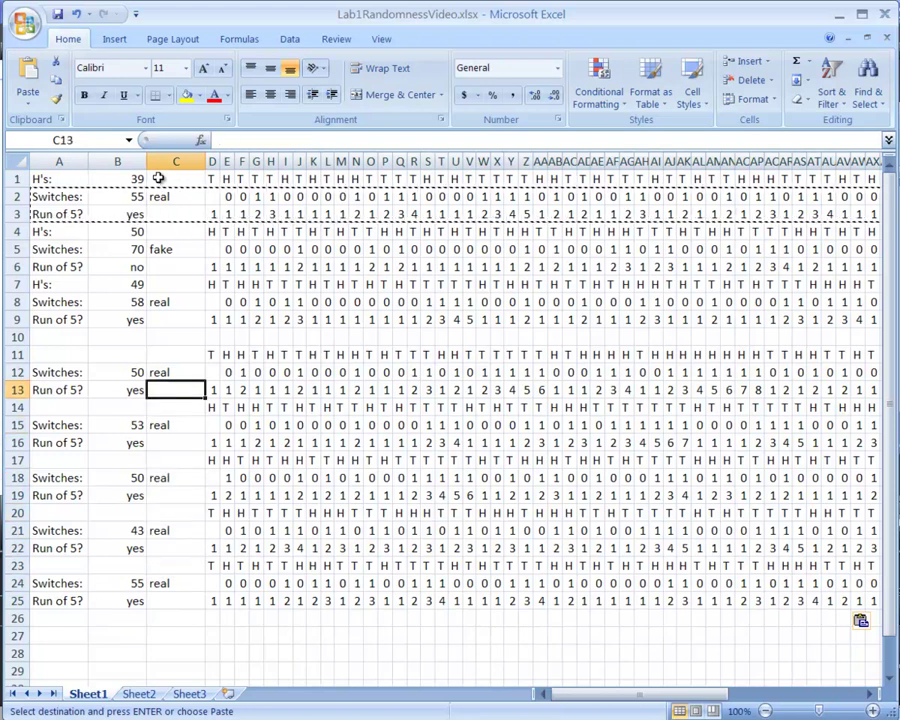
key(Left)
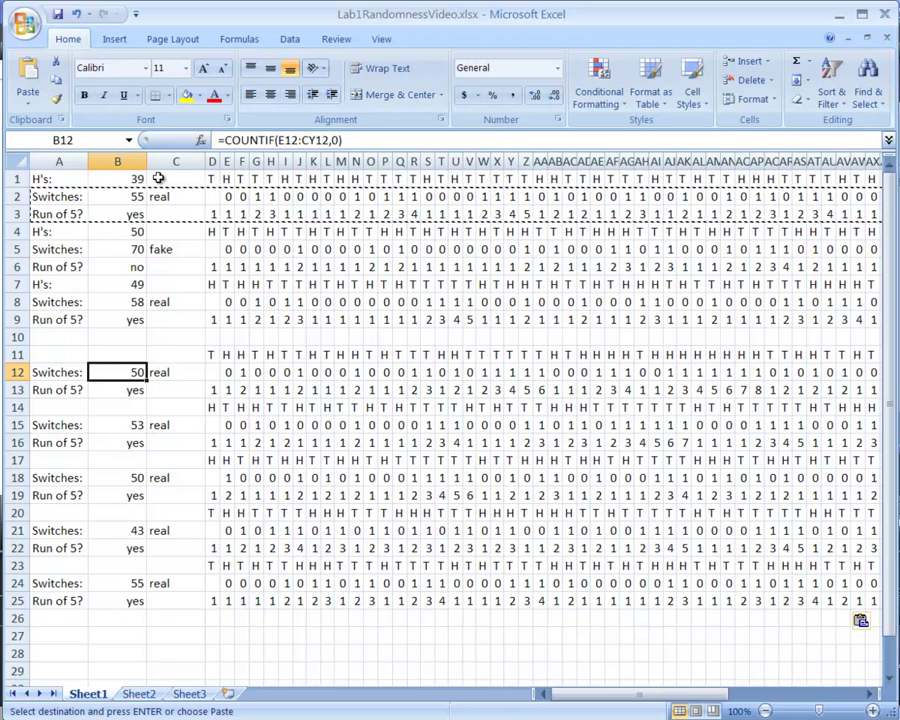
- Check the switch counts and run-of-5 results of the five simulated sequences in column B, rows 12 to 25
key(Down)
key(Down)
key(Down)
key(Down)
key(Down)
key(Down)
key(Down)
key(Down)
key(Down)
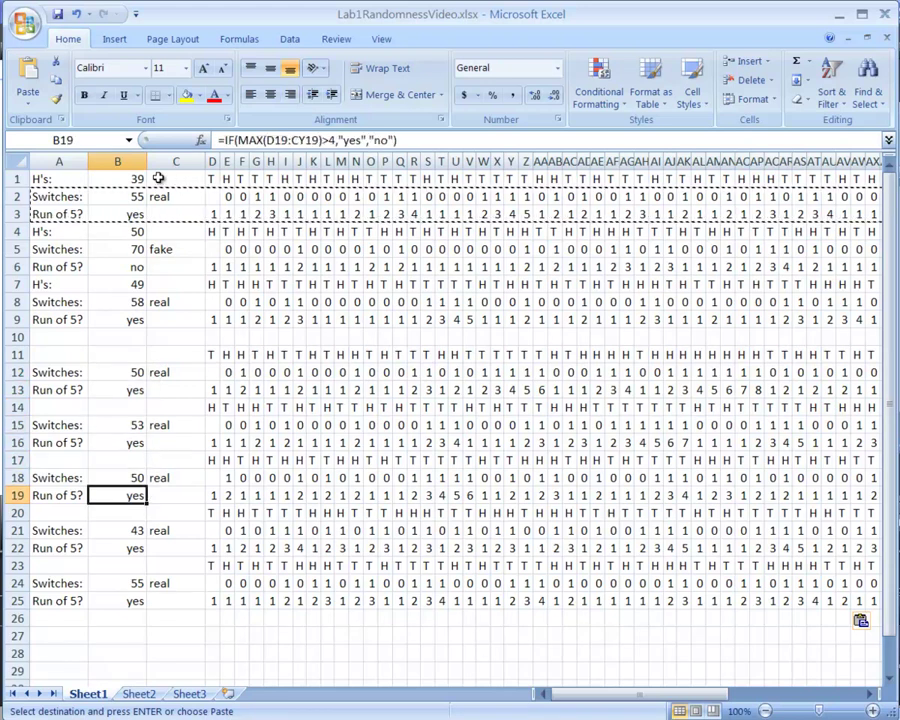
key(Down)
key(Down)
key(Down)
key(Down)
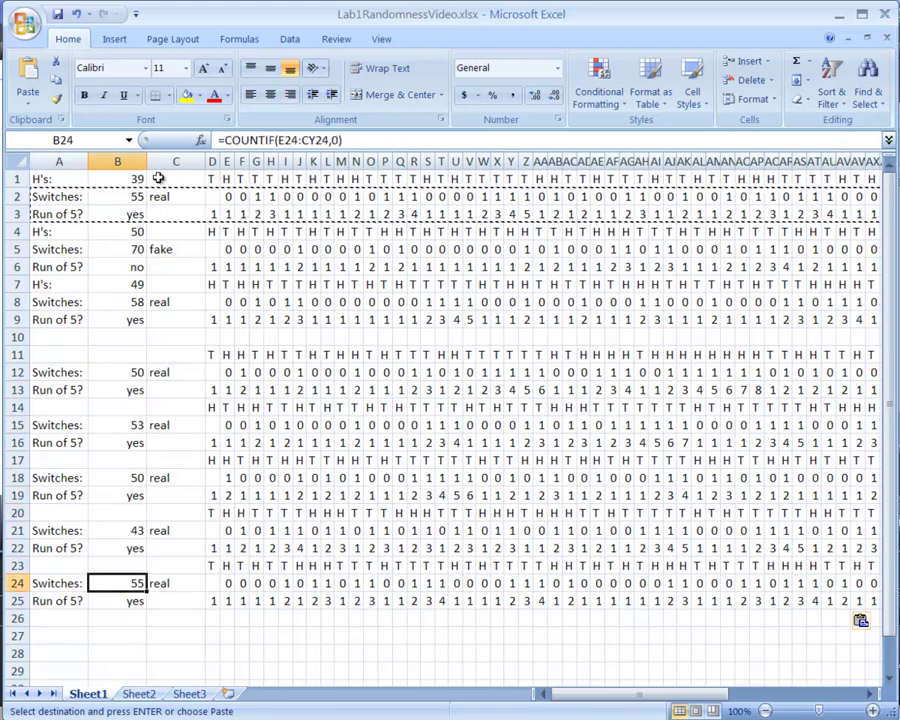
key(Up)
key(Up)
key(Up)
key(Up)
key(Up)
key(Up)
key(Up)
key(Up)
key(Up)
key(Up)
key(Up)
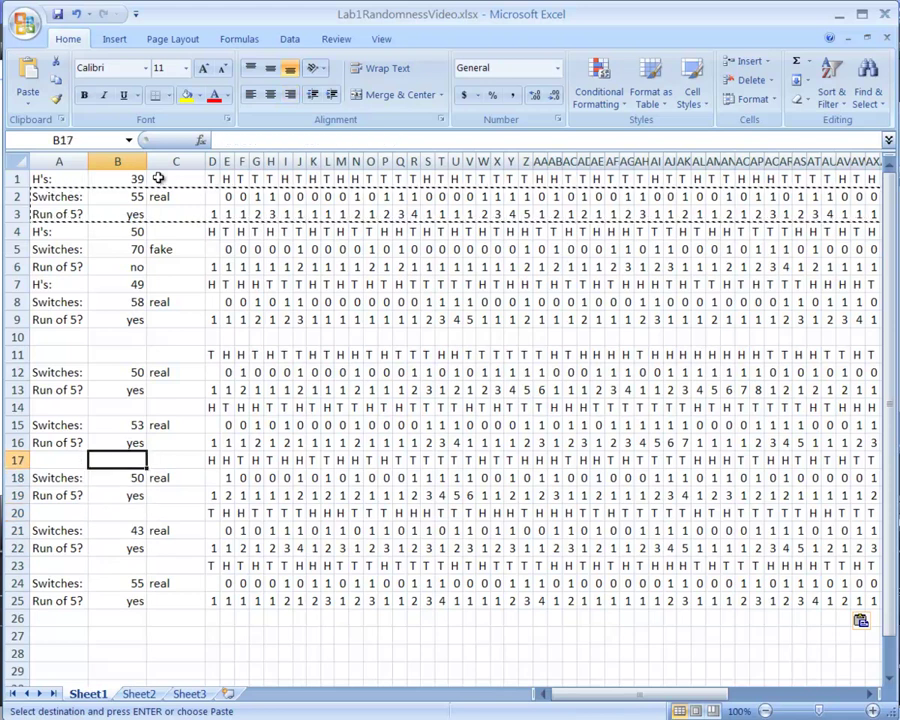
key(Up)
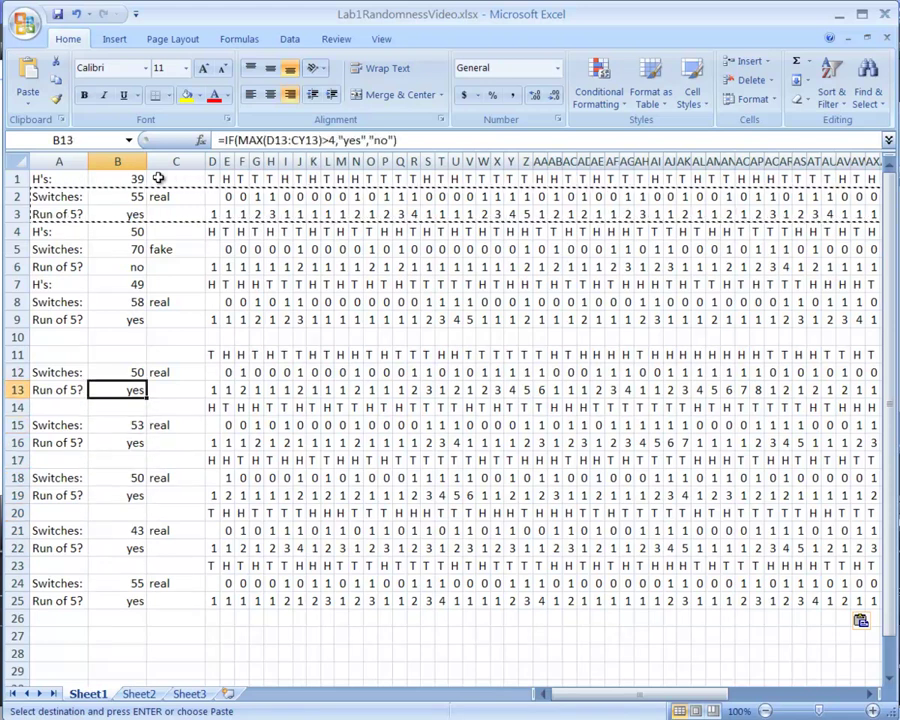
- Copy the H's label and its count formula from A1:B1 of the first original sequence
key(Up)
key(Up)
key(Up)
key(Up)
key(Up)
key(Up)
key(Up)
key(Up)
key(Up)
key(Up)
key(Up)
key(Up)
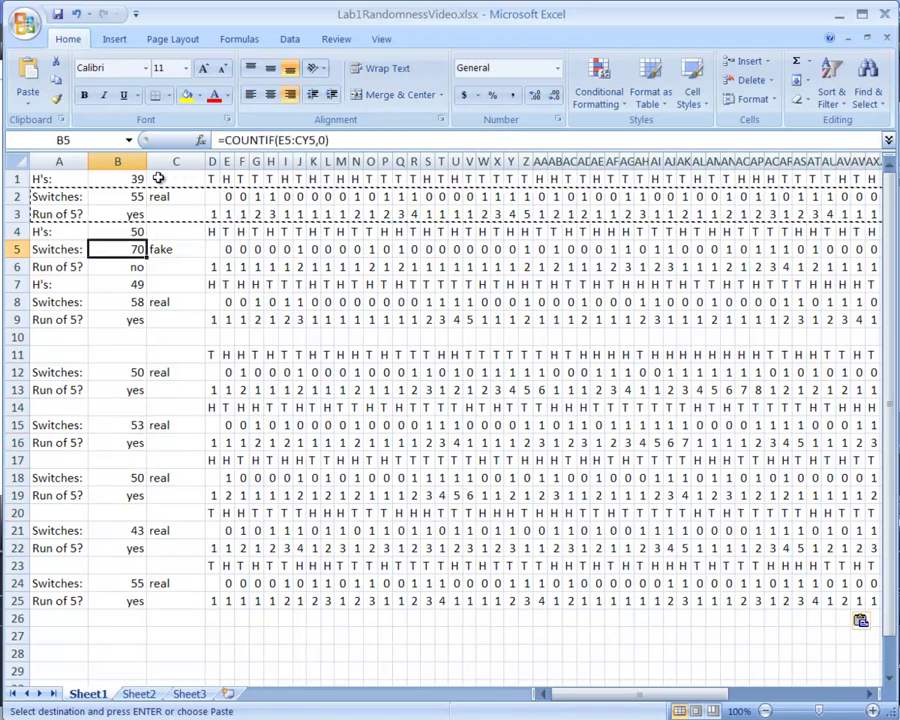
key(shift+Left)
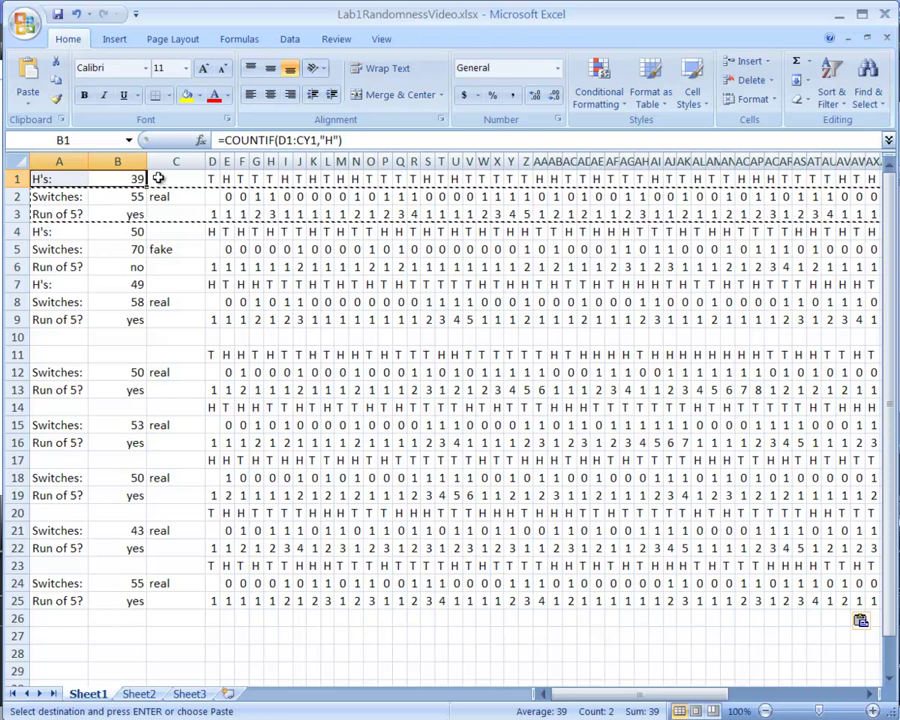
- Paste the copied H's label and count formula at A11, beside the first simulated sequence
key(Down)
key(Down)
key(Down)
key(Down)
key(Down)
key(Down)
key(Down)
key(Down)
key(Down)
key(Down)
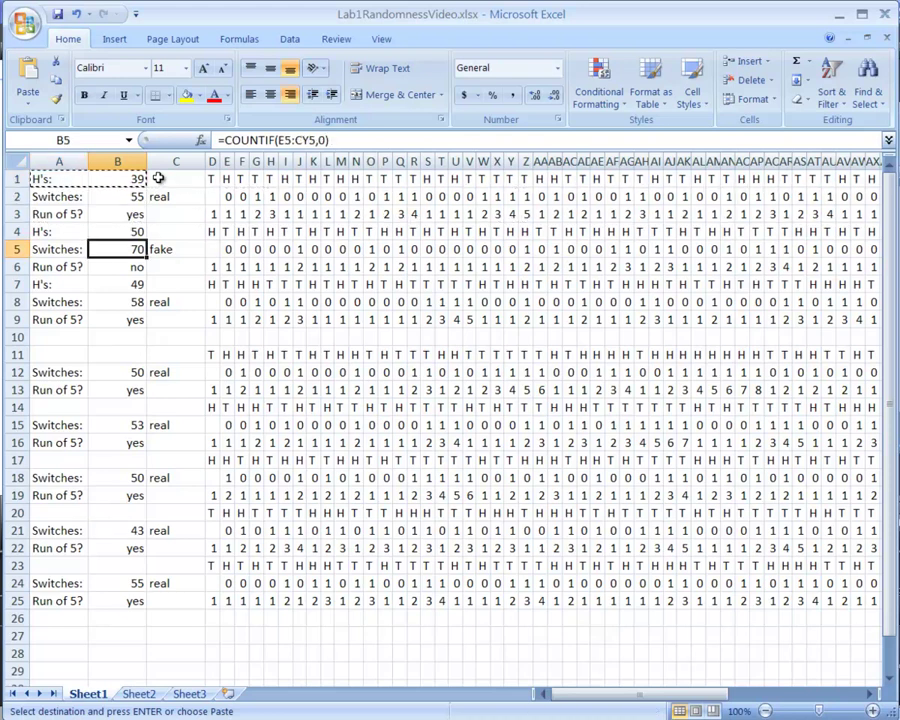
key(Left)
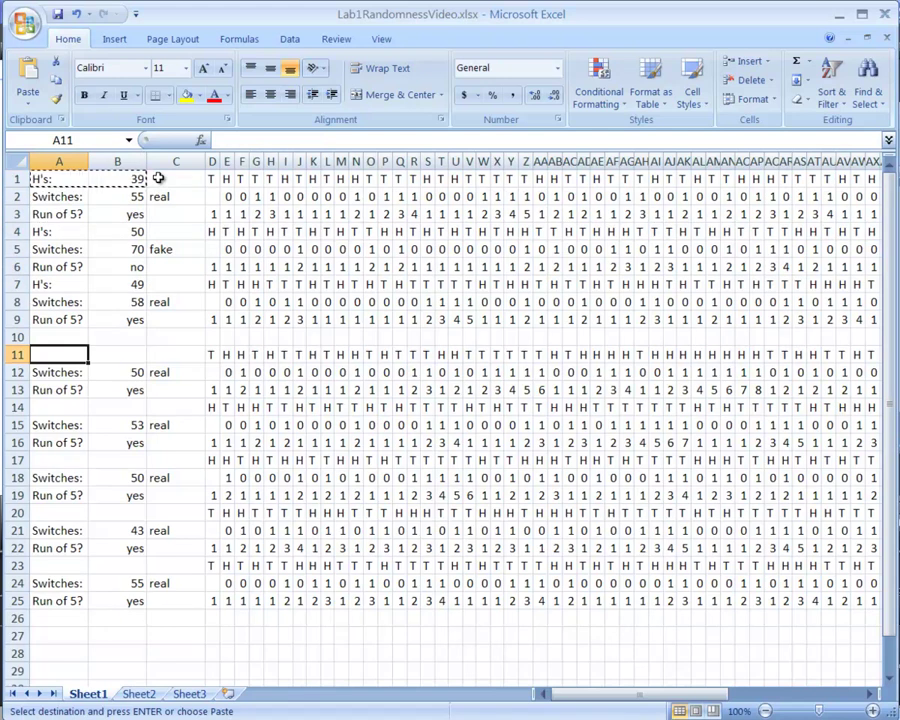
text(H's:	51)
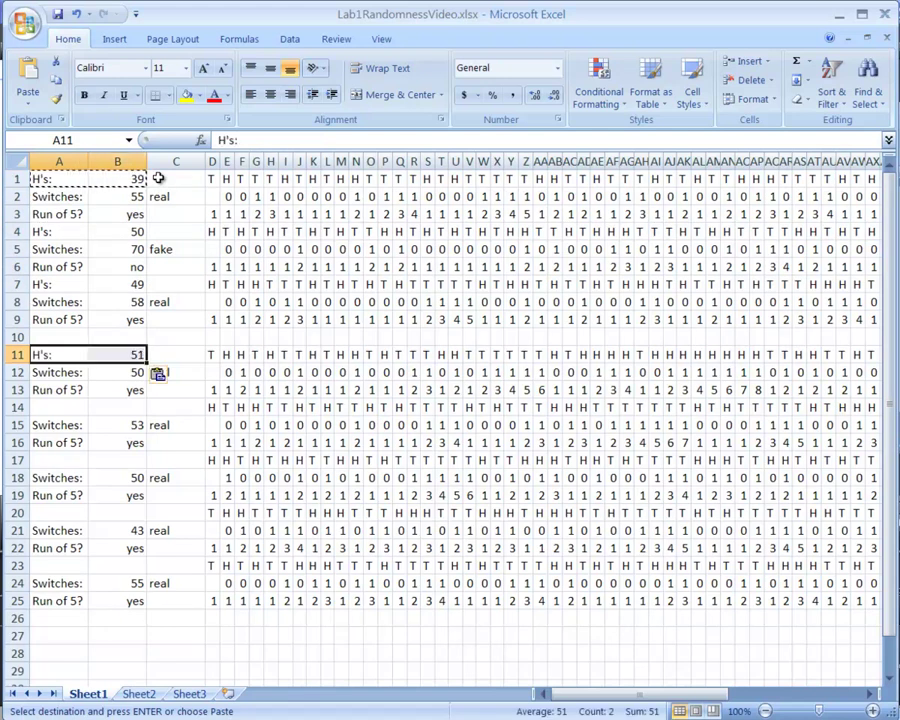
- Paste the same H's label and count formula at A14 and A17, beside the second and third simulated sequences
key(Down)
key(Down)
key(Down)
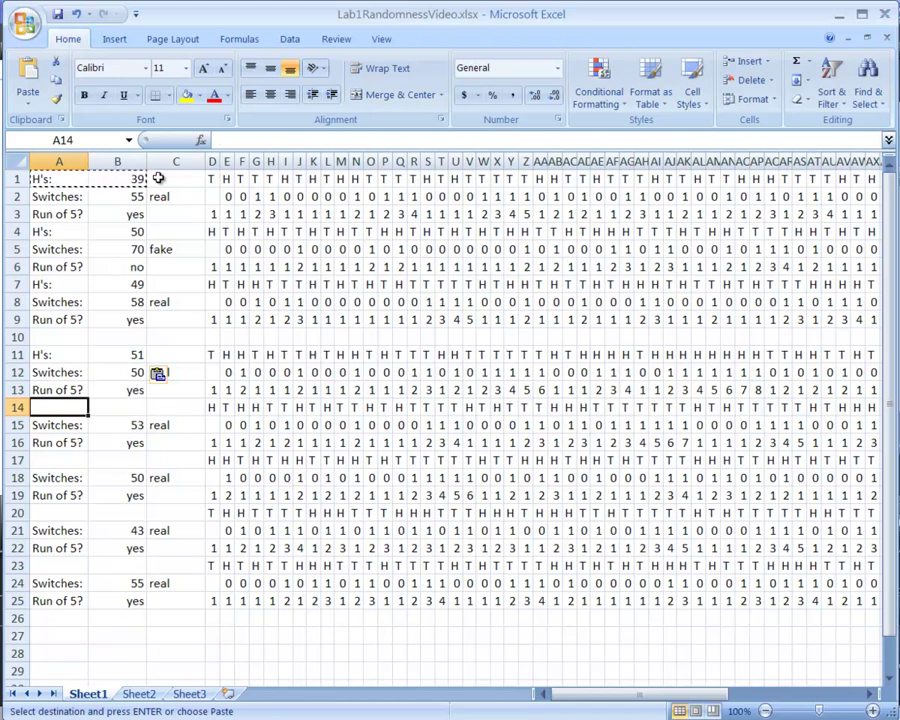
text(H's:	40)
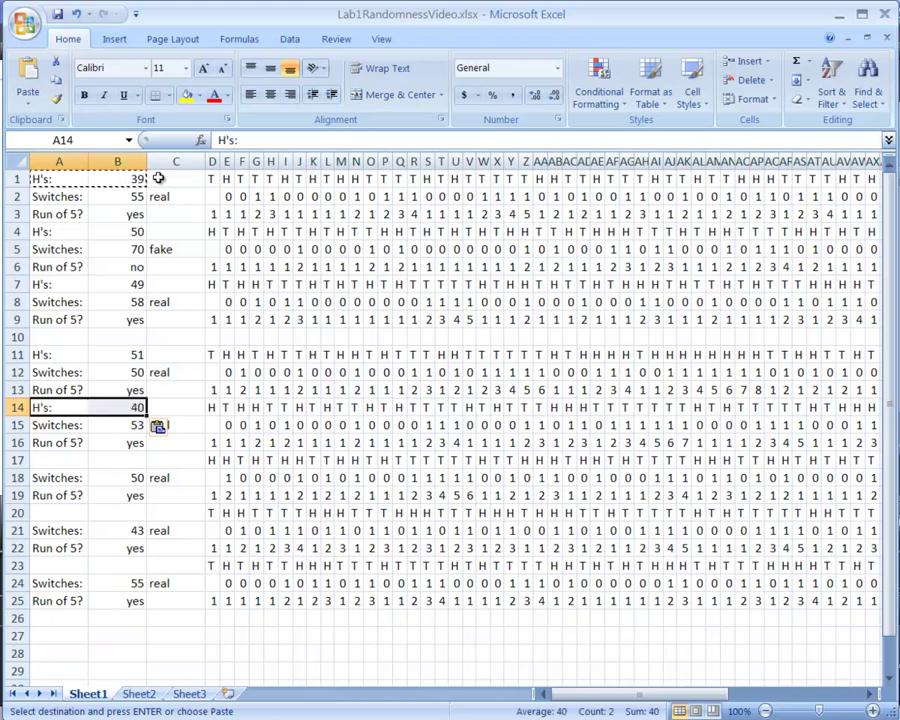
key(Down)
key(Down)
key(Down)
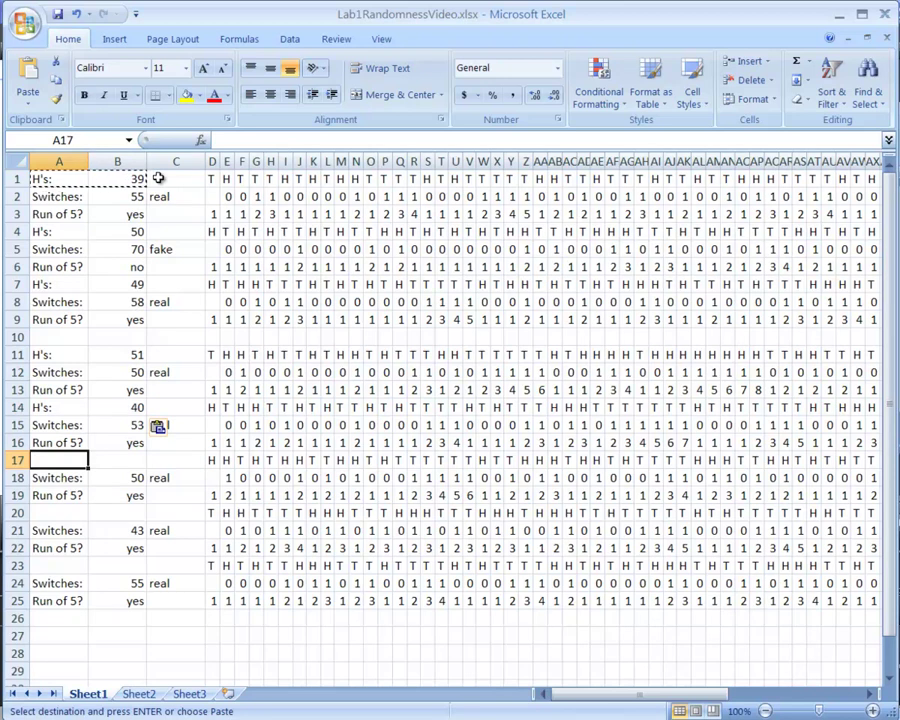
text(H's:	52)
- Paste the same H's label and count formula at A20 and A23, beside the fourth and fifth simulated sequences
key(Down)
key(Down)
key(Down)
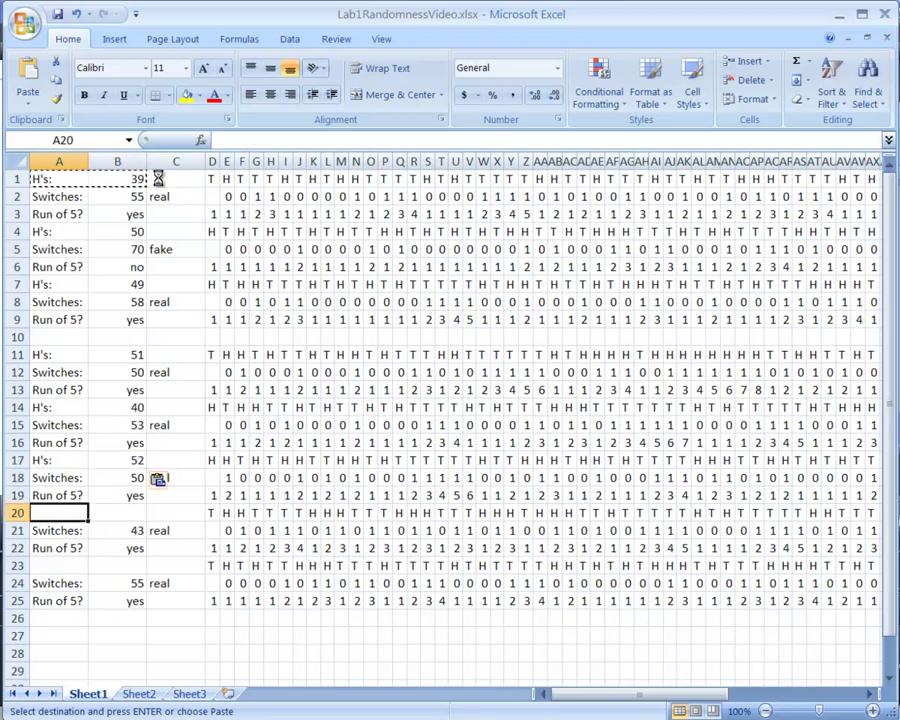
text(H's:	43)
key(Down)
key(Down)
key(Down)
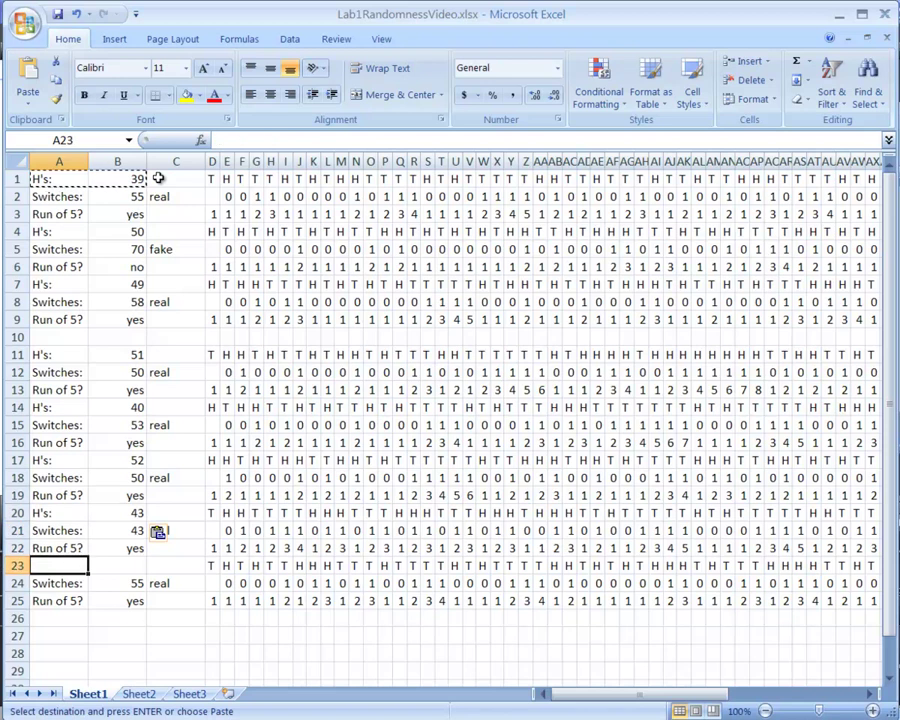
text(H's:	54)
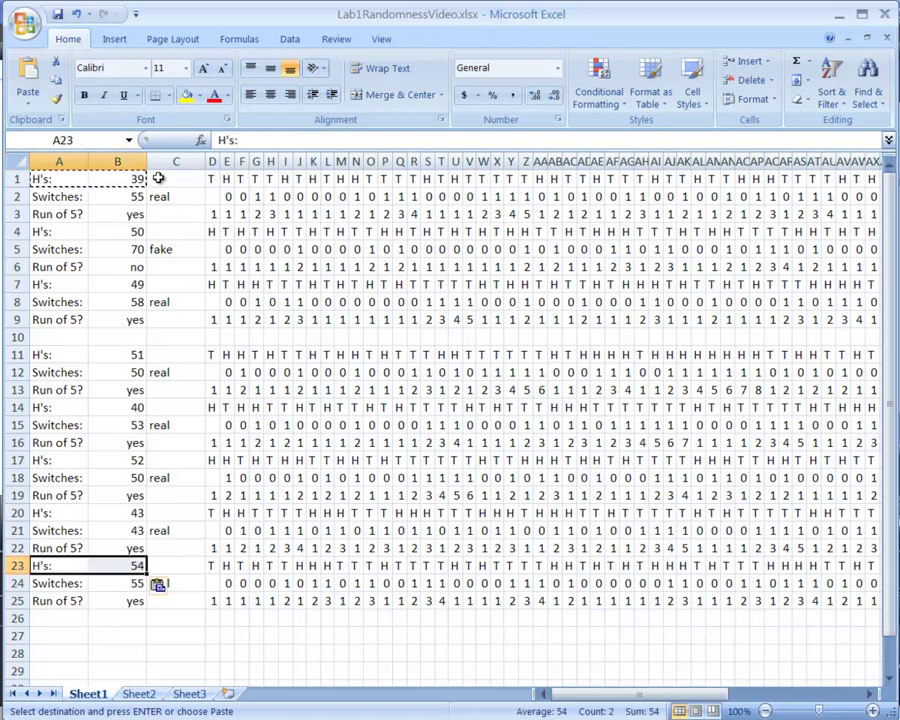
key(Down)
key(Right)
key(Right)
key(Up)
key(Up)
key(Down)
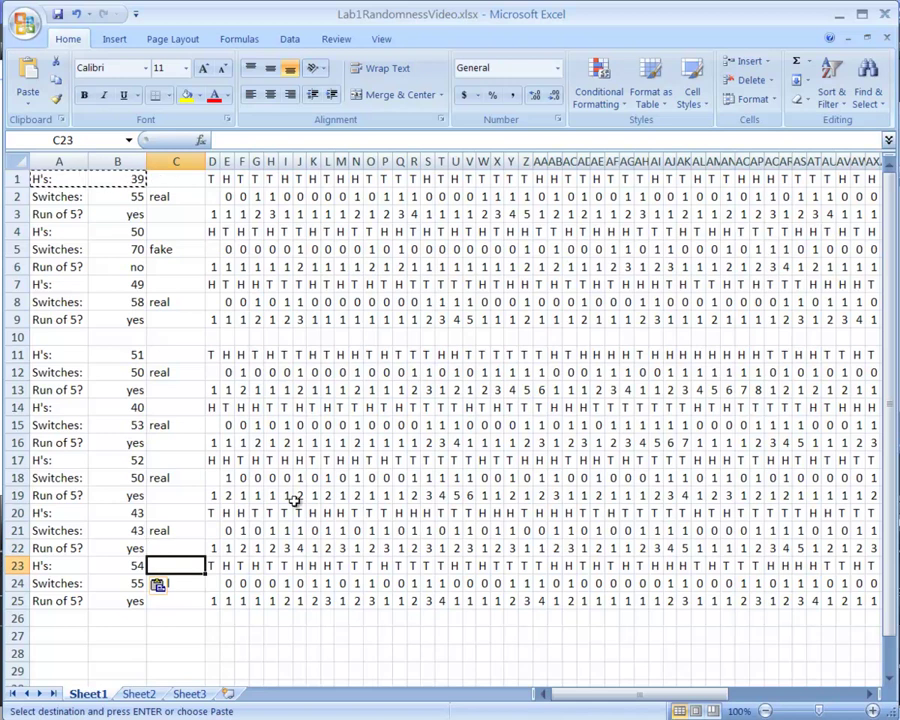